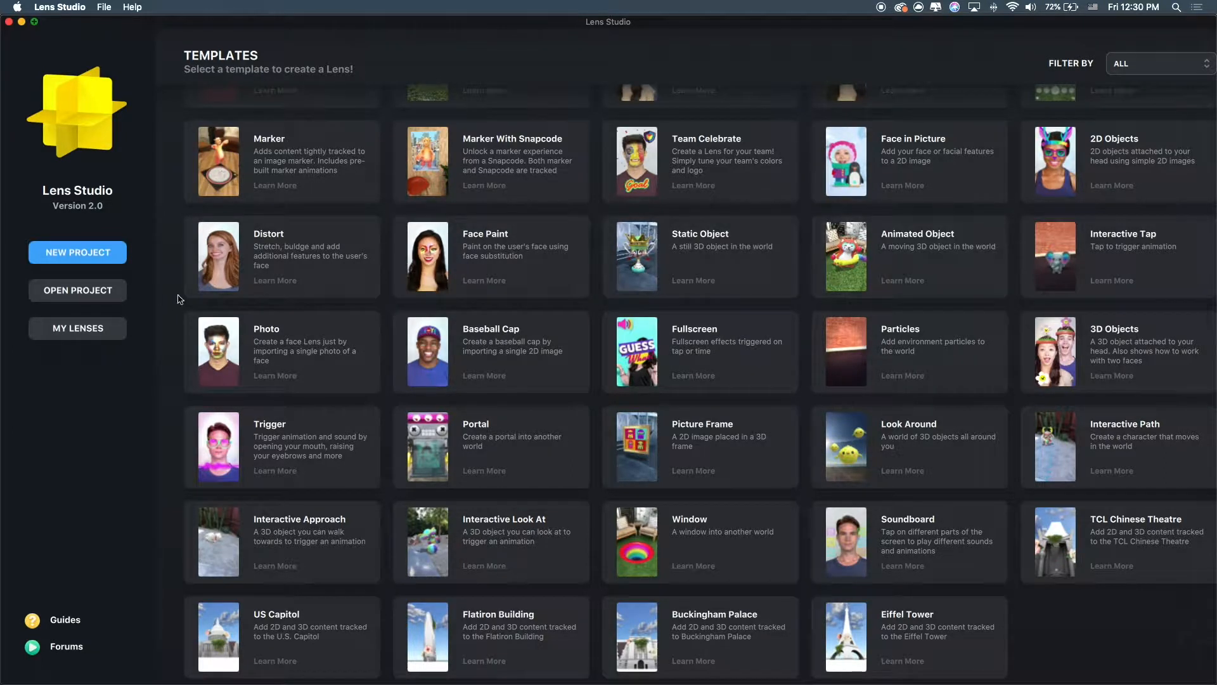
# Browse the template gallery and create a new project from the Face Paint template.
pyautogui.scroll(10, 797, 299)
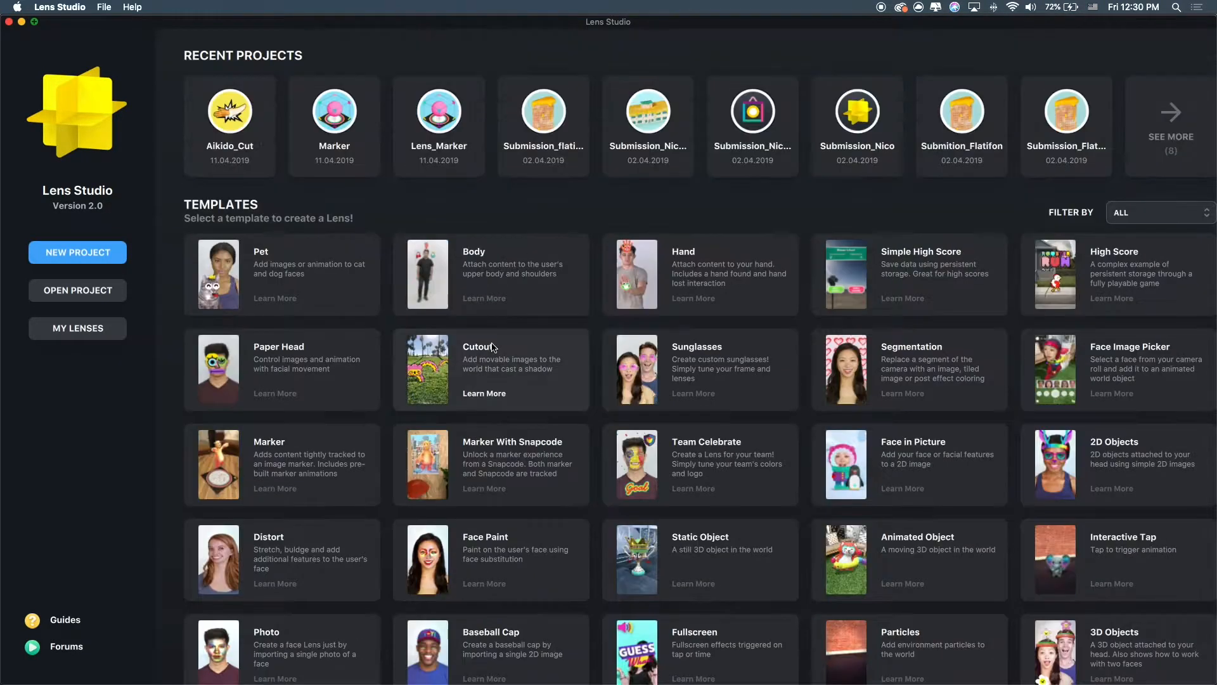
pyautogui.scroll(-5, 687, 326)
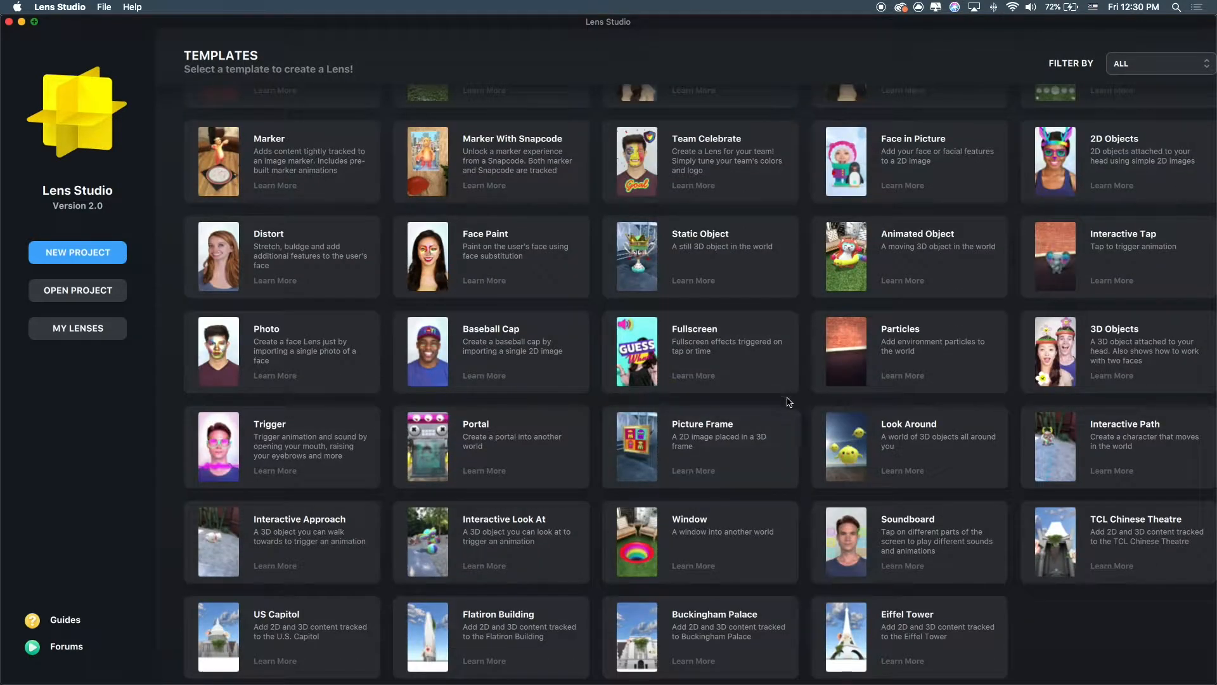
pyautogui.scroll(2, 555, 350)
pyautogui.scroll(-3, 555, 350)
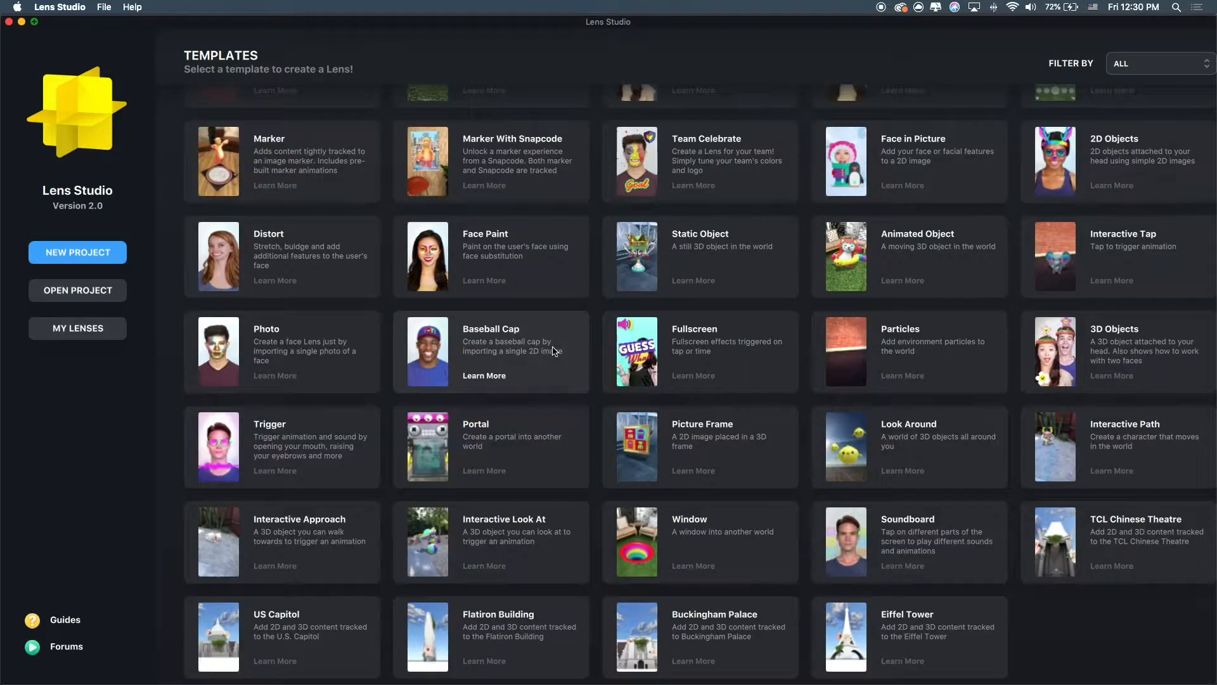
pyautogui.click(427, 253)
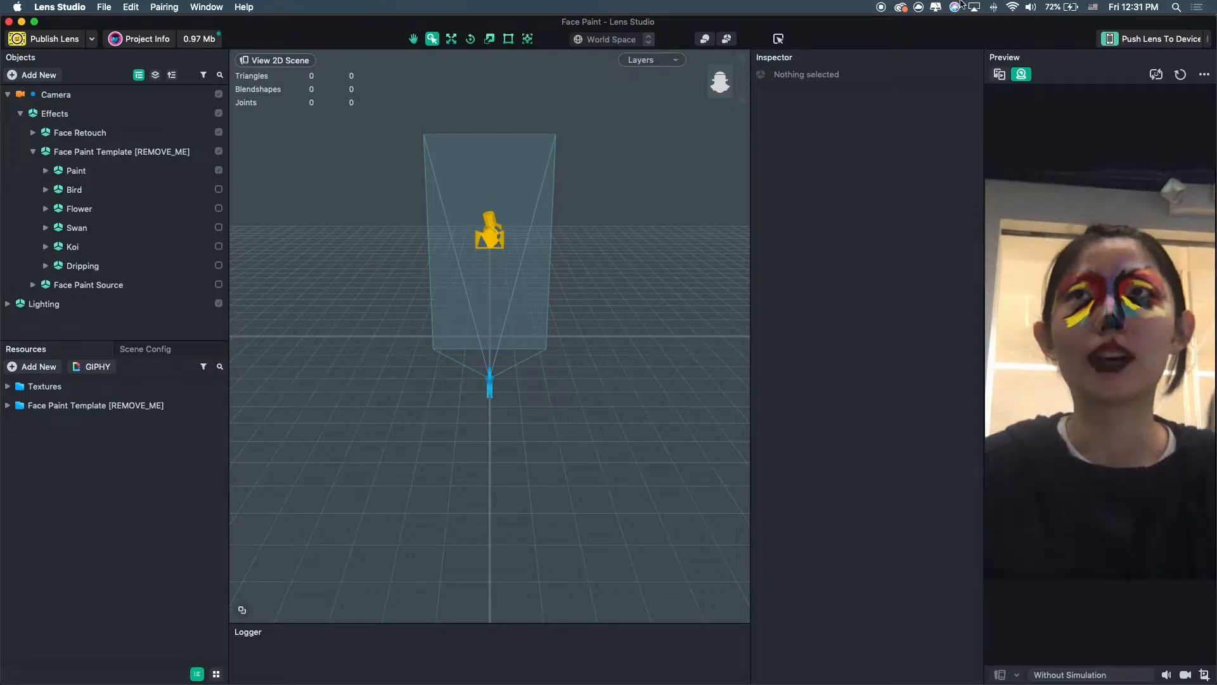
# Switch the preview to sample-image mode and widen the preview panel.
pyautogui.click(1000, 72)
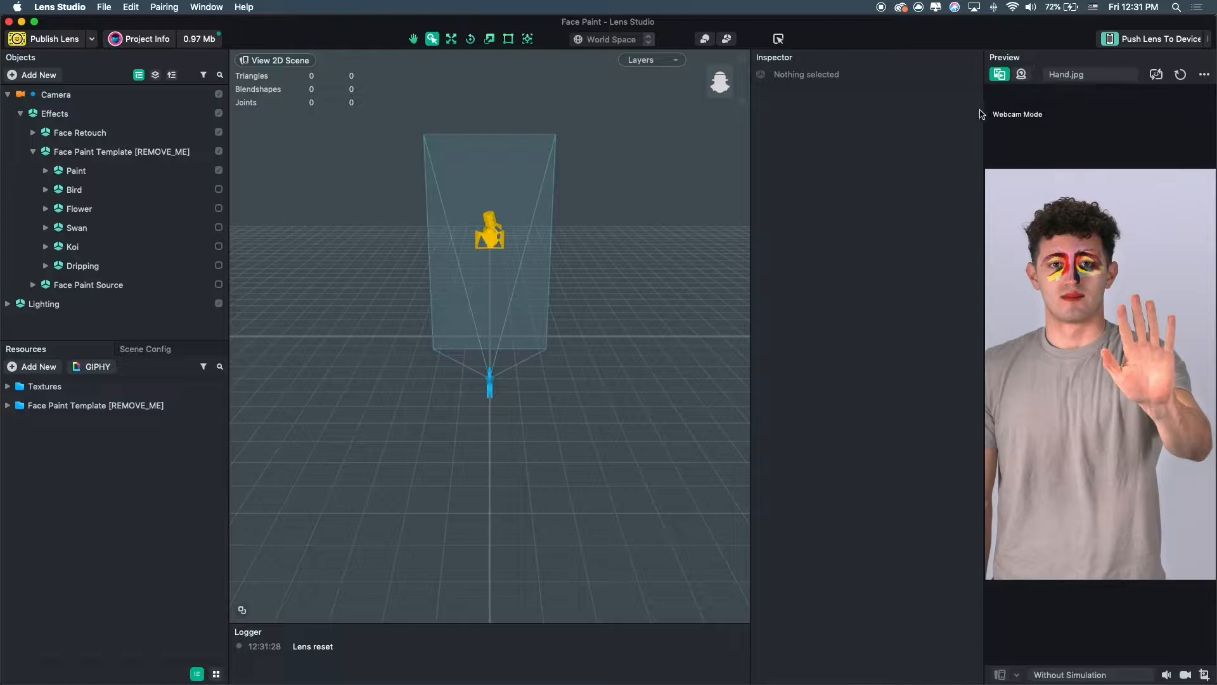
pyautogui.moveTo(984, 109); pyautogui.dragTo(879, 133)
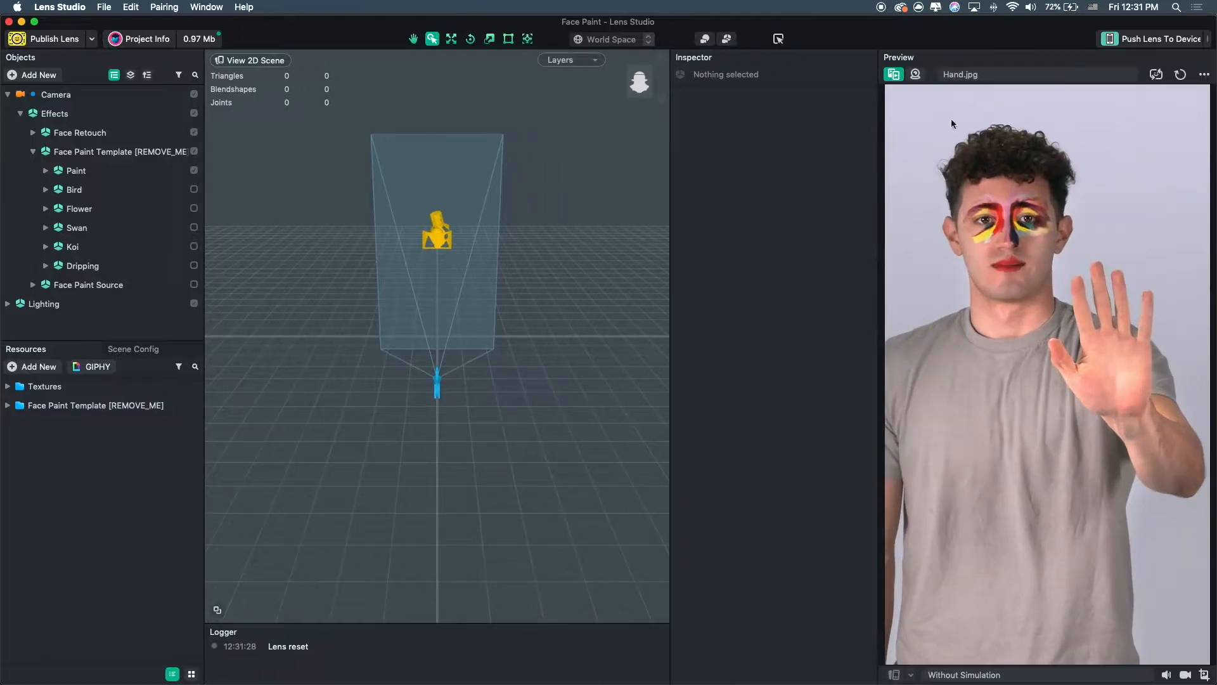
# Choose Pair 1.jpg as the preview photo.
pyautogui.click(1022, 75)
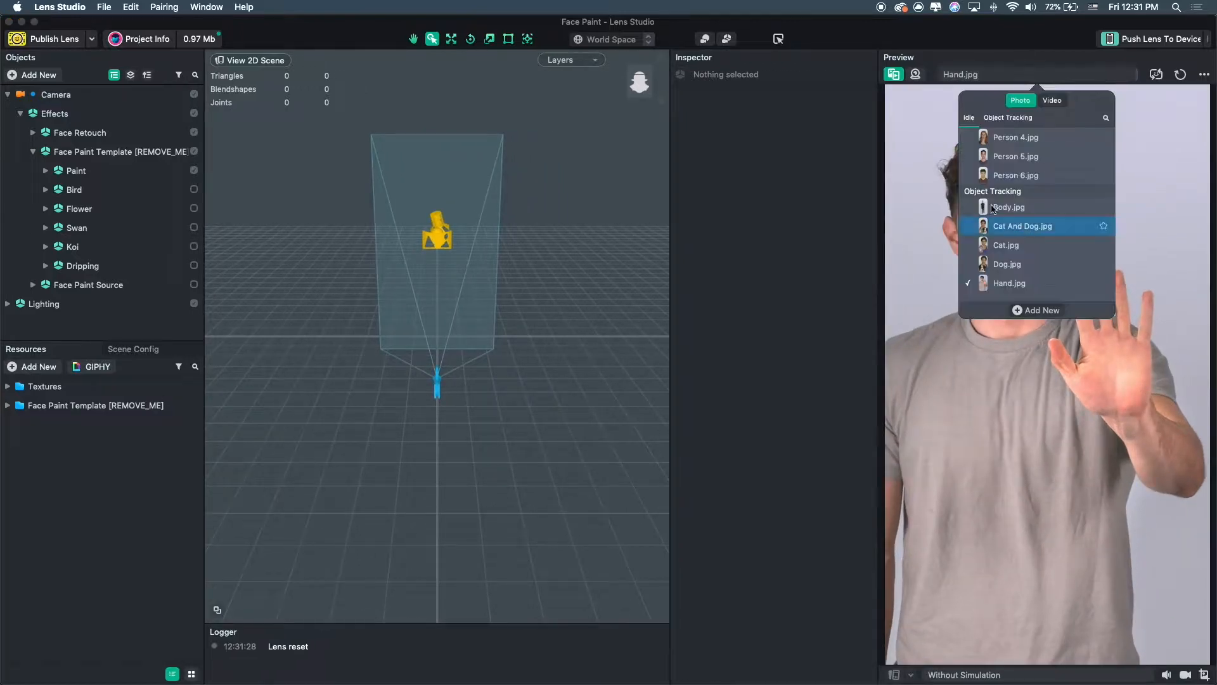
pyautogui.scroll(3, 1012, 262)
pyautogui.scroll(-5, 1009, 172)
pyautogui.scroll(3, 1005, 171)
pyautogui.click(1008, 149)
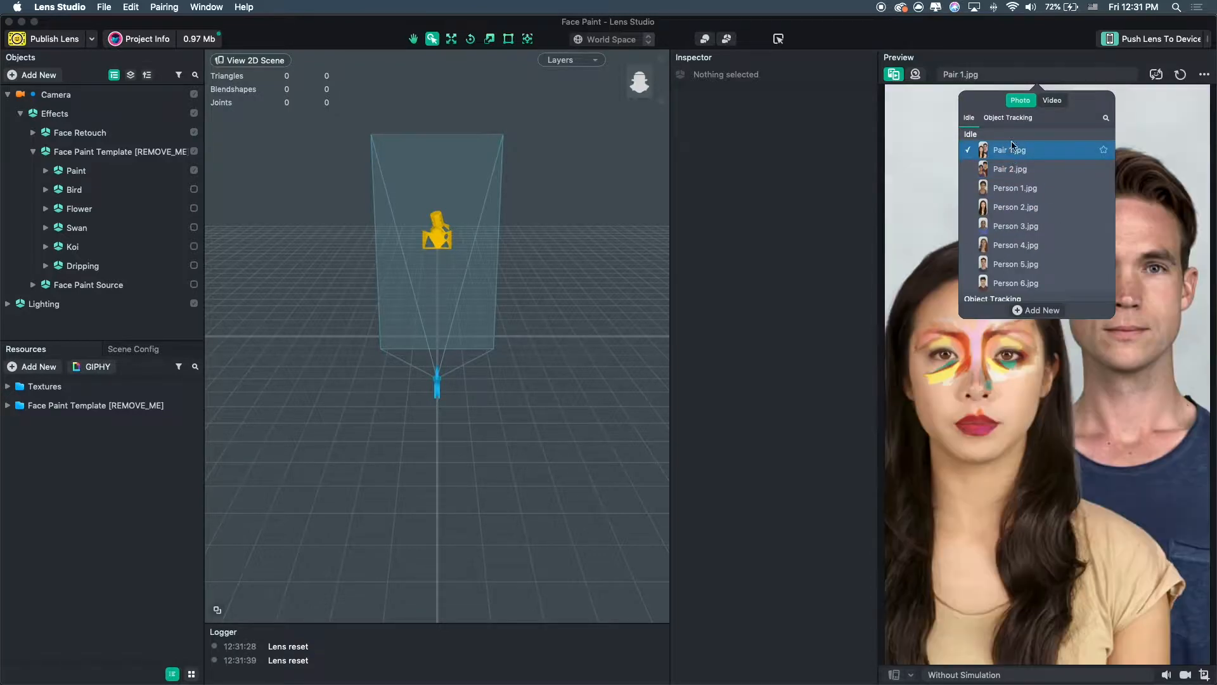
# Preview the lens on the Person 3, Person 6 and Cat sample photos.
pyautogui.click(1014, 225)
pyautogui.scroll(-4, 1011, 216)
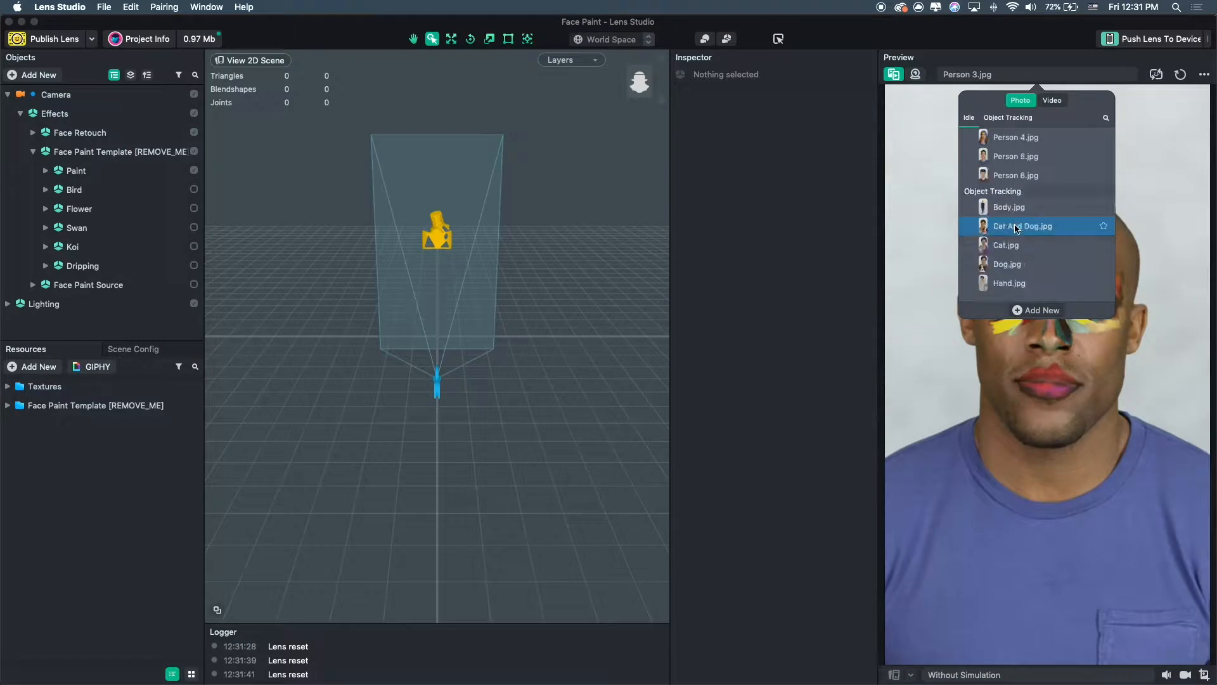
pyautogui.click(1004, 183)
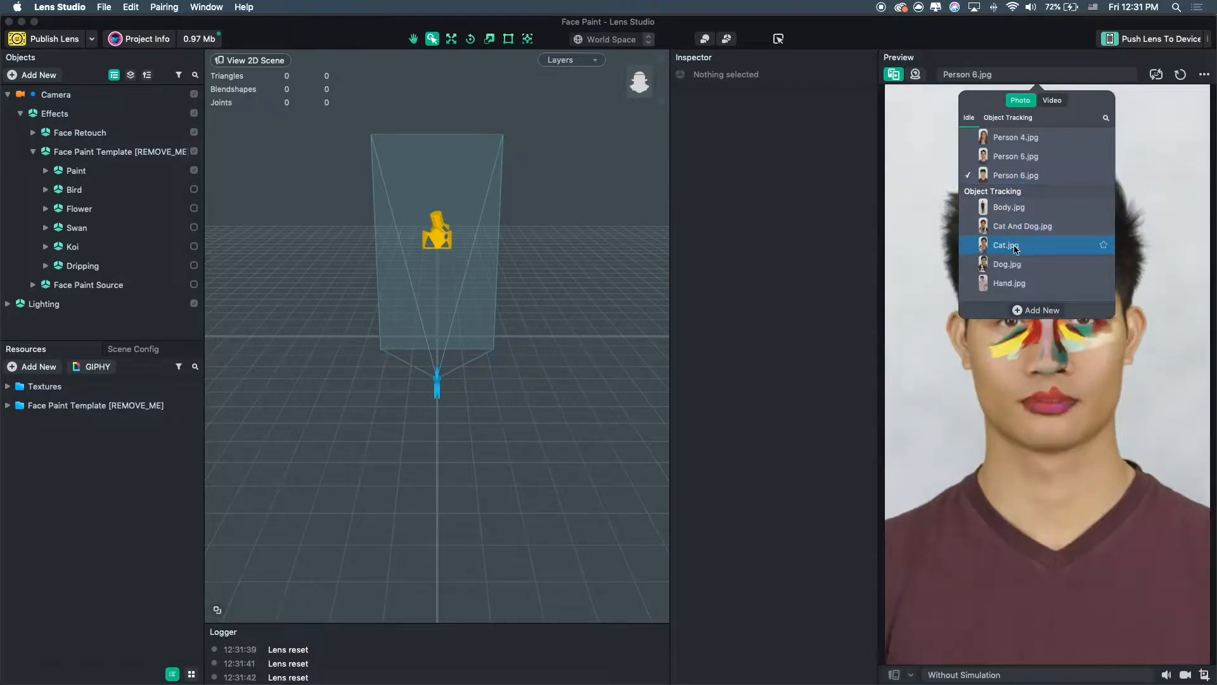
pyautogui.click(1016, 245)
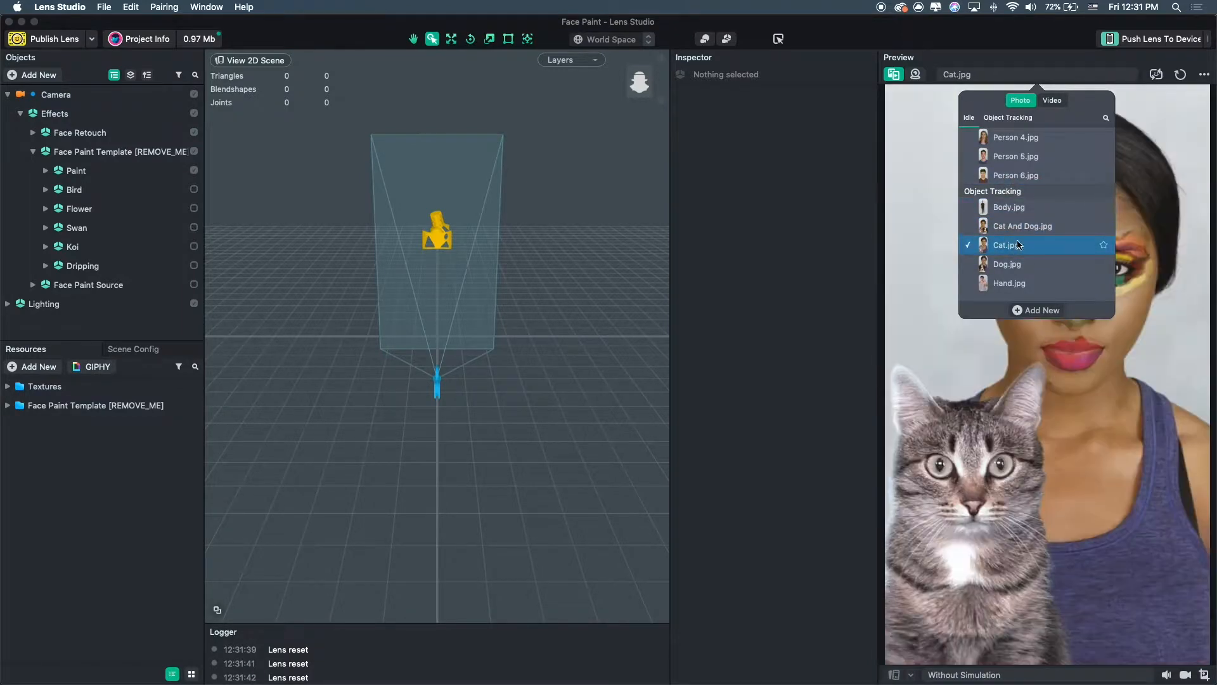
# Preview the lens on the Idle Person 5.webm sample video.
pyautogui.click(1051, 101)
pyautogui.click(1028, 175)
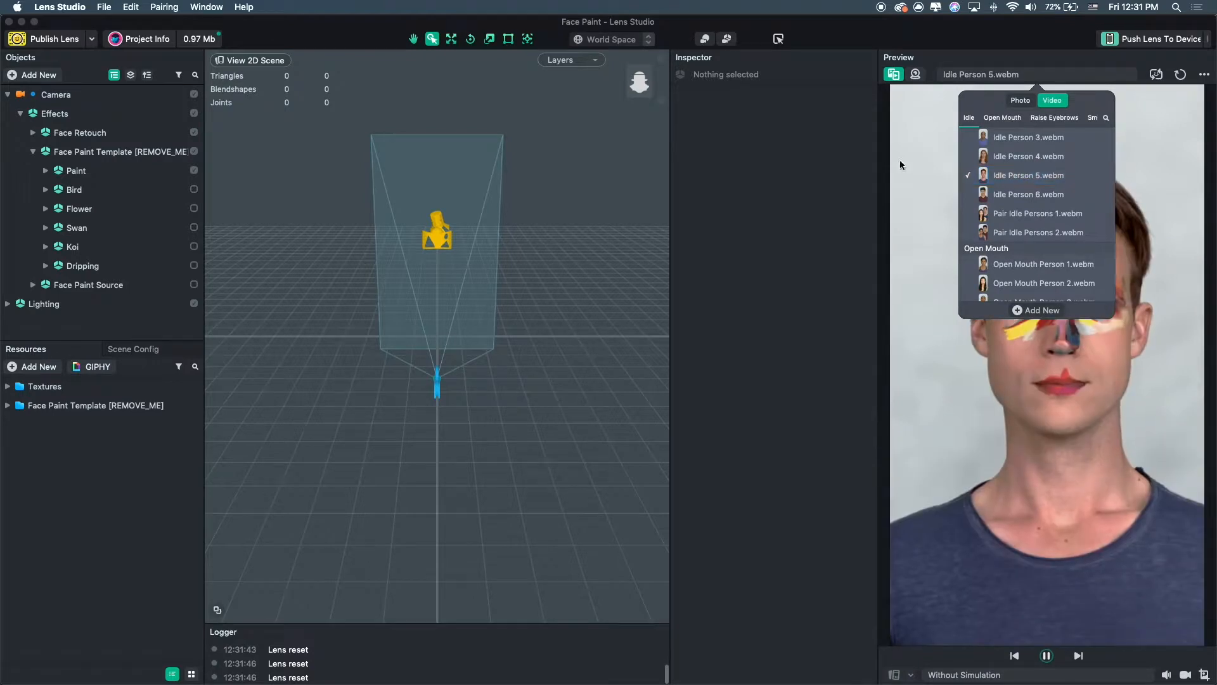
pyautogui.click(900, 165)
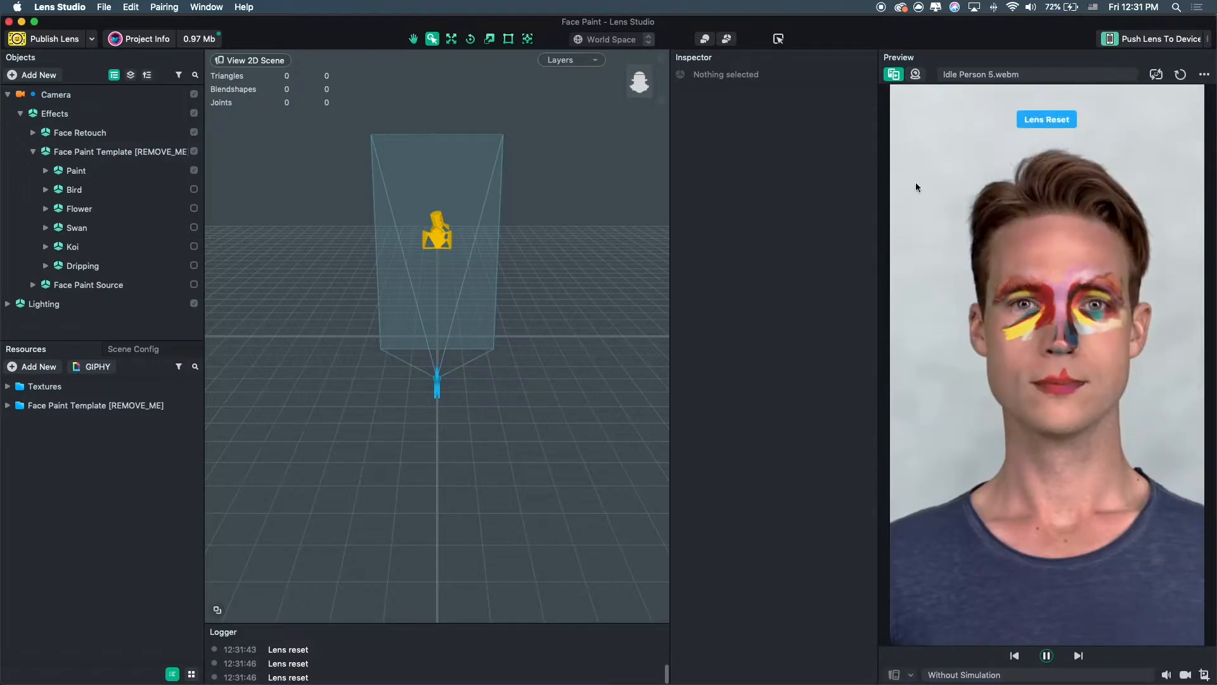
# Switch the preview back to the live webcam.
pyautogui.click(915, 74)
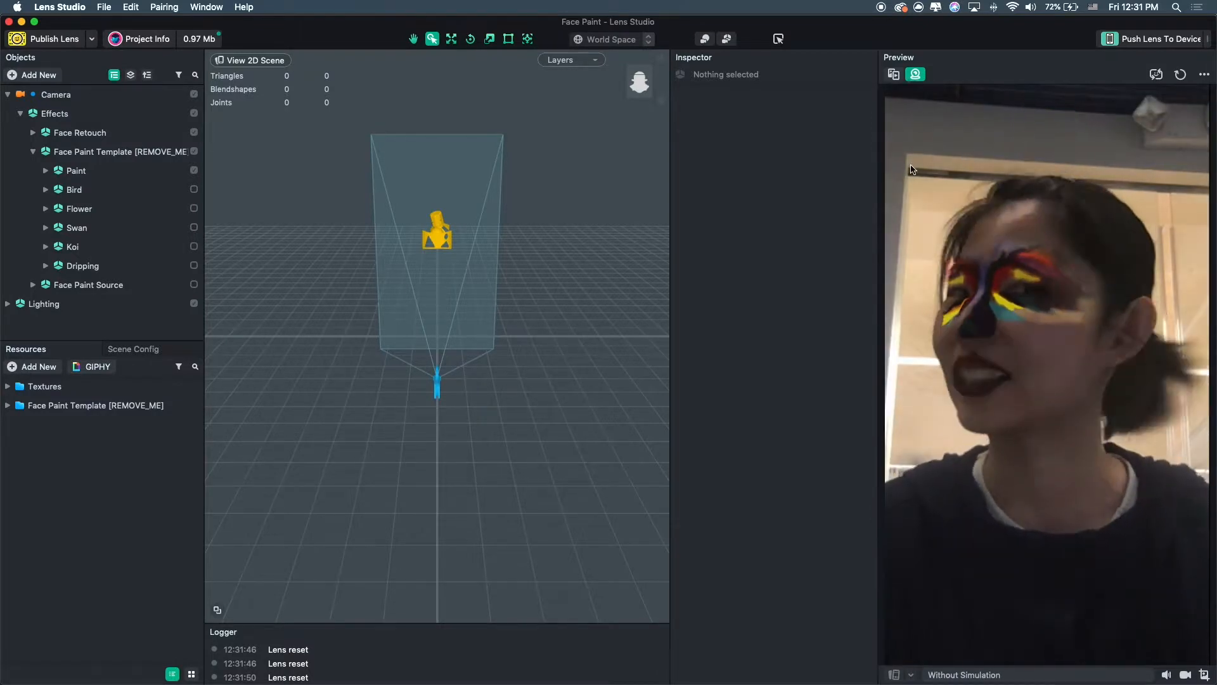
pyautogui.moveTo(404, 331); pyautogui.dragTo(559, 400, button='middle')
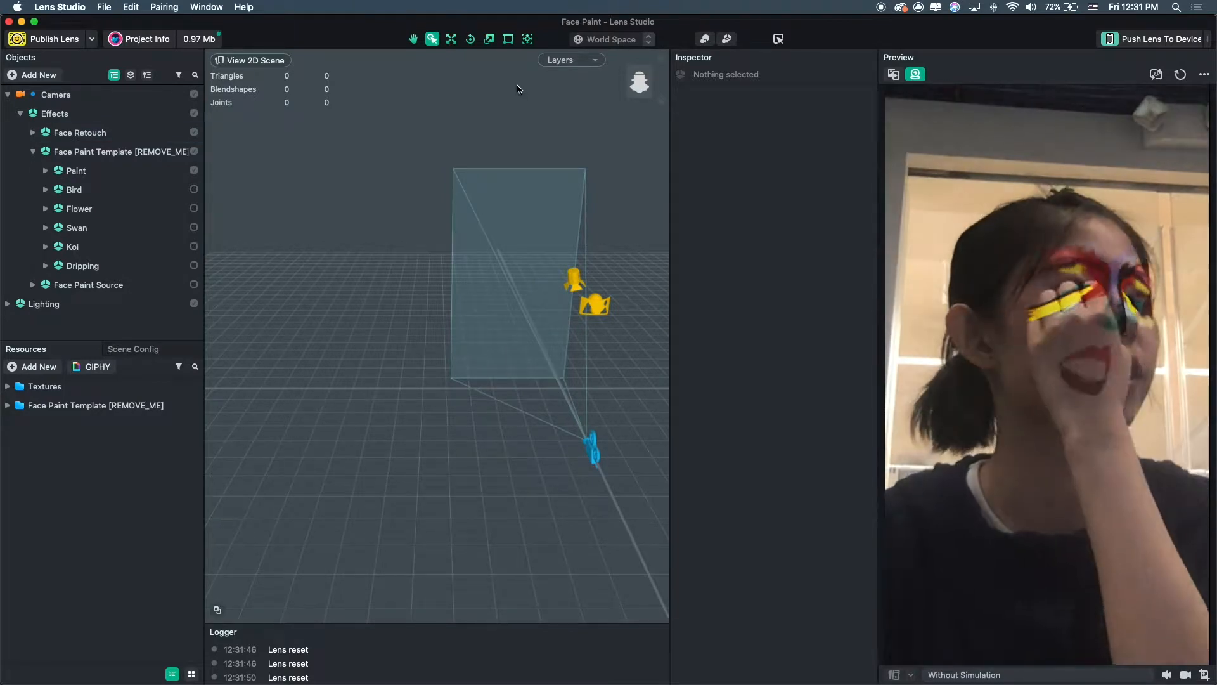
pyautogui.moveTo(361, 334)
pyautogui.keyDown('alt'); pyautogui.mouseDown()
pyautogui.moveTo(515, 374)
pyautogui.moveTo(360, 318)
pyautogui.mouseUp(); pyautogui.keyUp('alt')
pyautogui.keyDown('alt'); pyautogui.moveTo(631, 279); pyautogui.dragTo(262, 303); pyautogui.keyUp('alt')
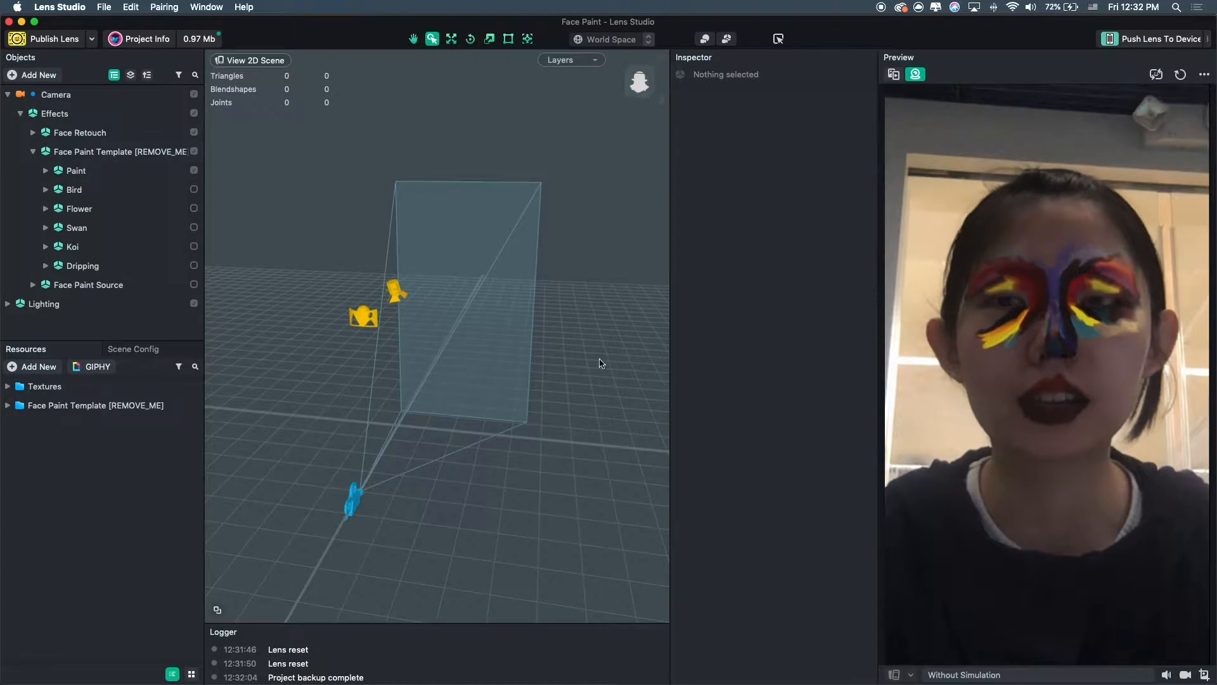
# Inspect the Camera, the Paint object and its FacePaint mask in the object hierarchy.
pyautogui.click(60, 94)
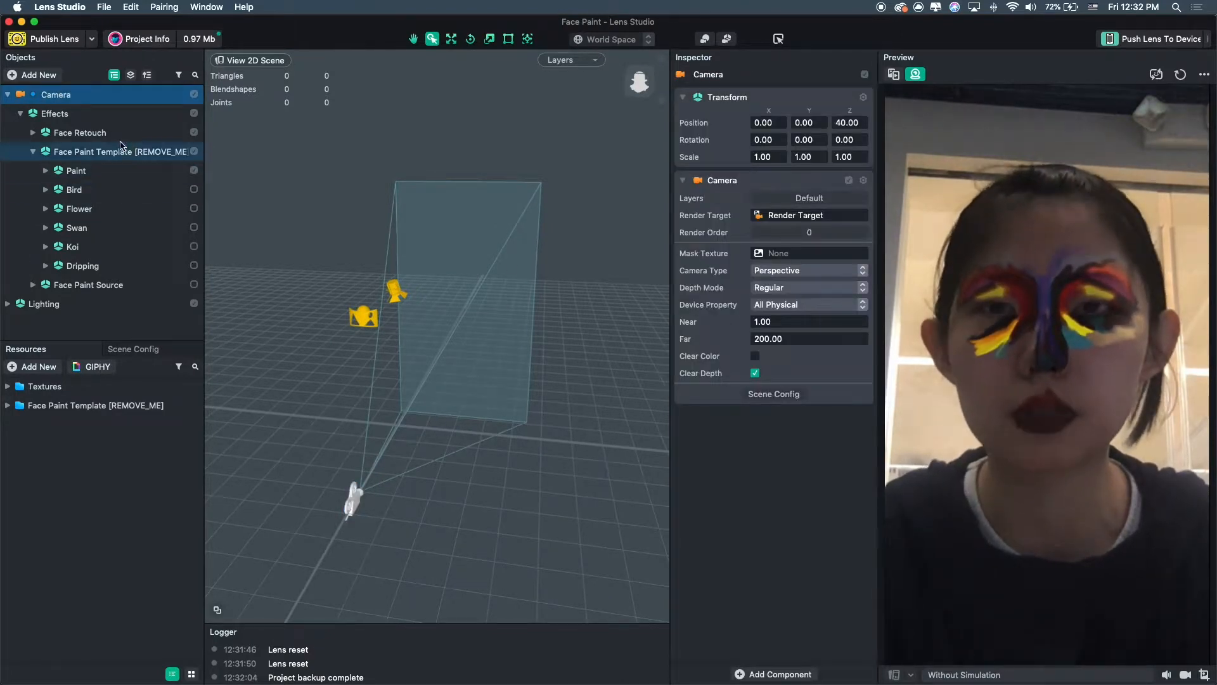
pyautogui.click(58, 176)
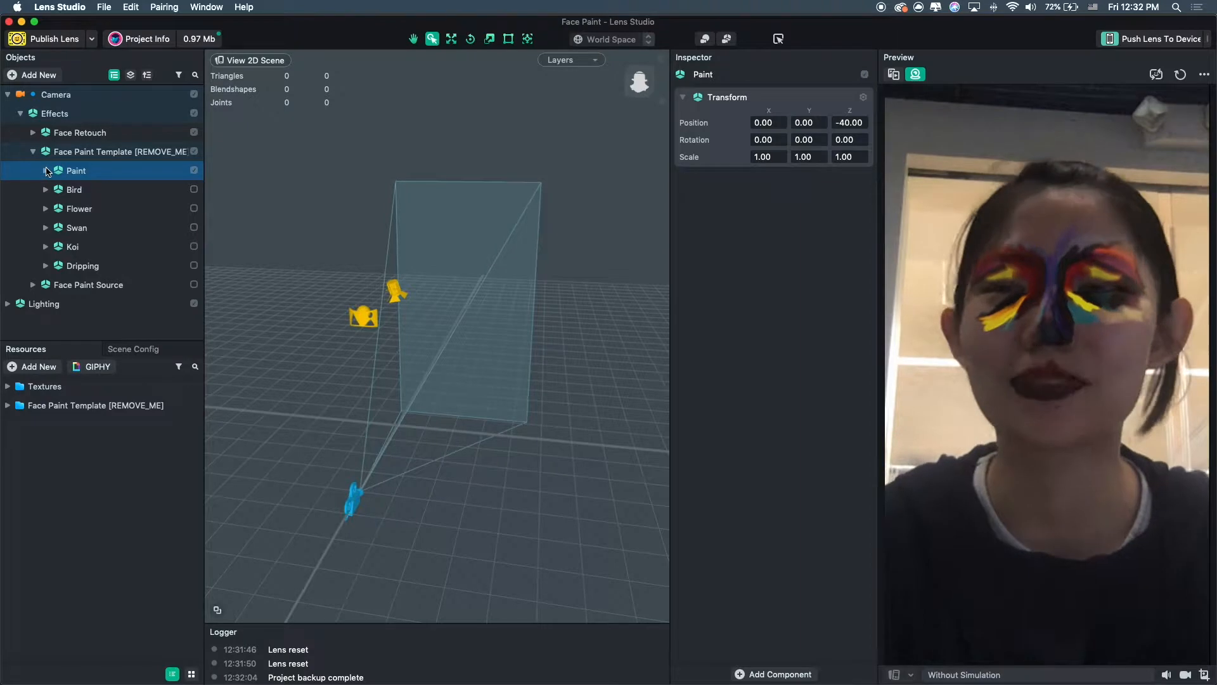
pyautogui.click(46, 171)
pyautogui.click(46, 170)
pyautogui.click(46, 170)
pyautogui.click(108, 188)
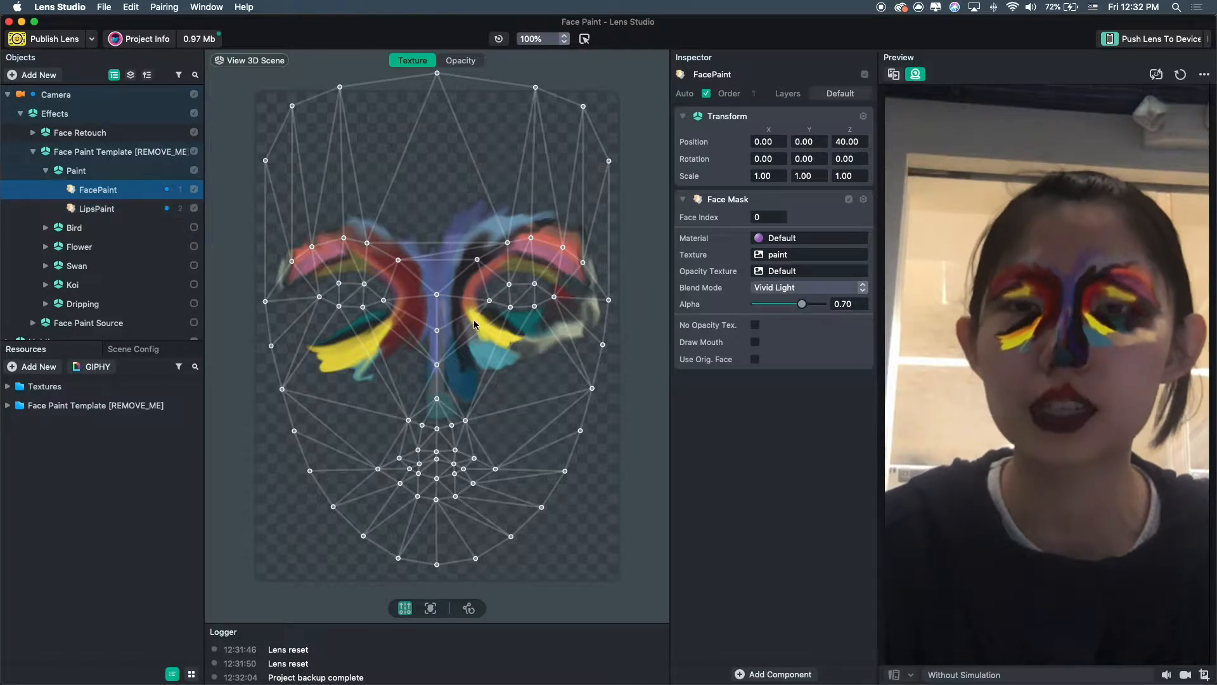
# Examine the Face Paint Template, Effects, Light and Bird objects in the scene.
pyautogui.click(101, 152)
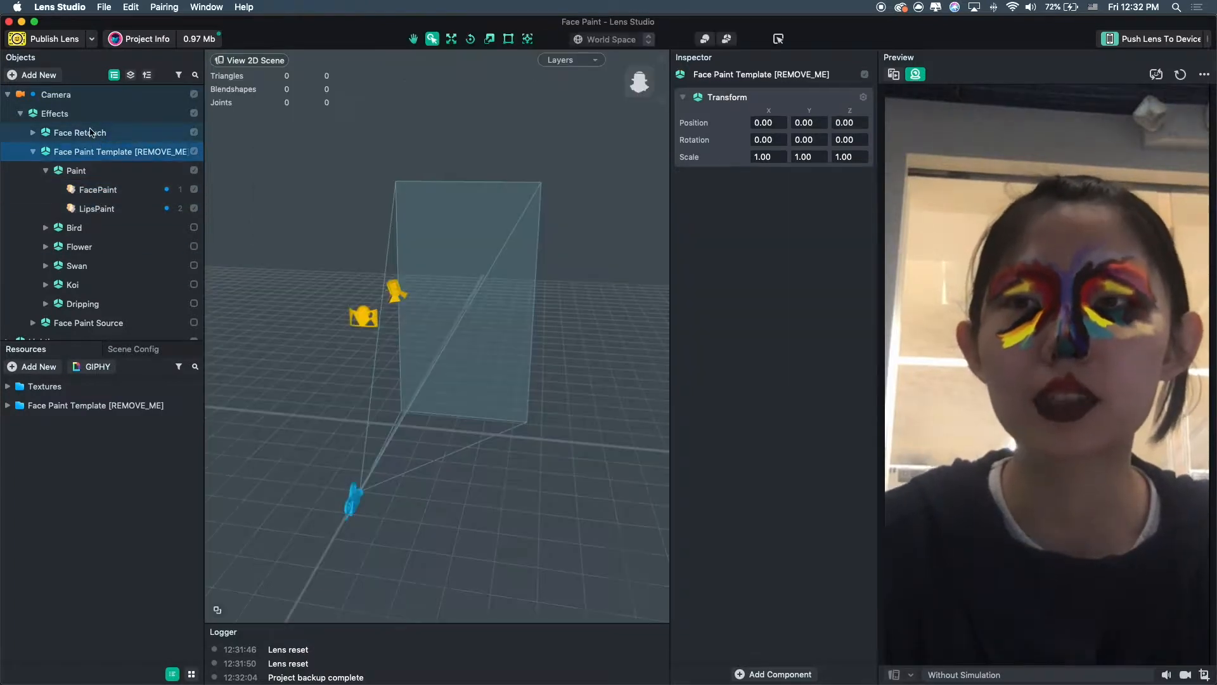
pyautogui.click(97, 114)
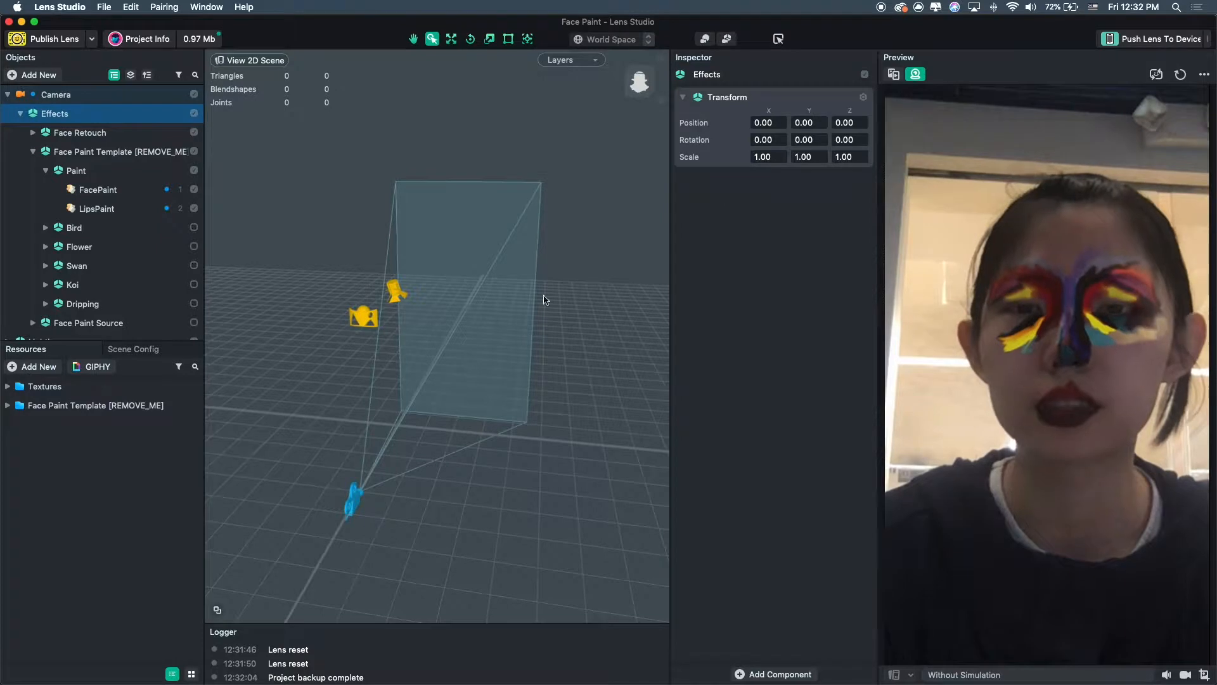
pyautogui.moveTo(419, 405); pyautogui.dragTo(394, 413, button='right')
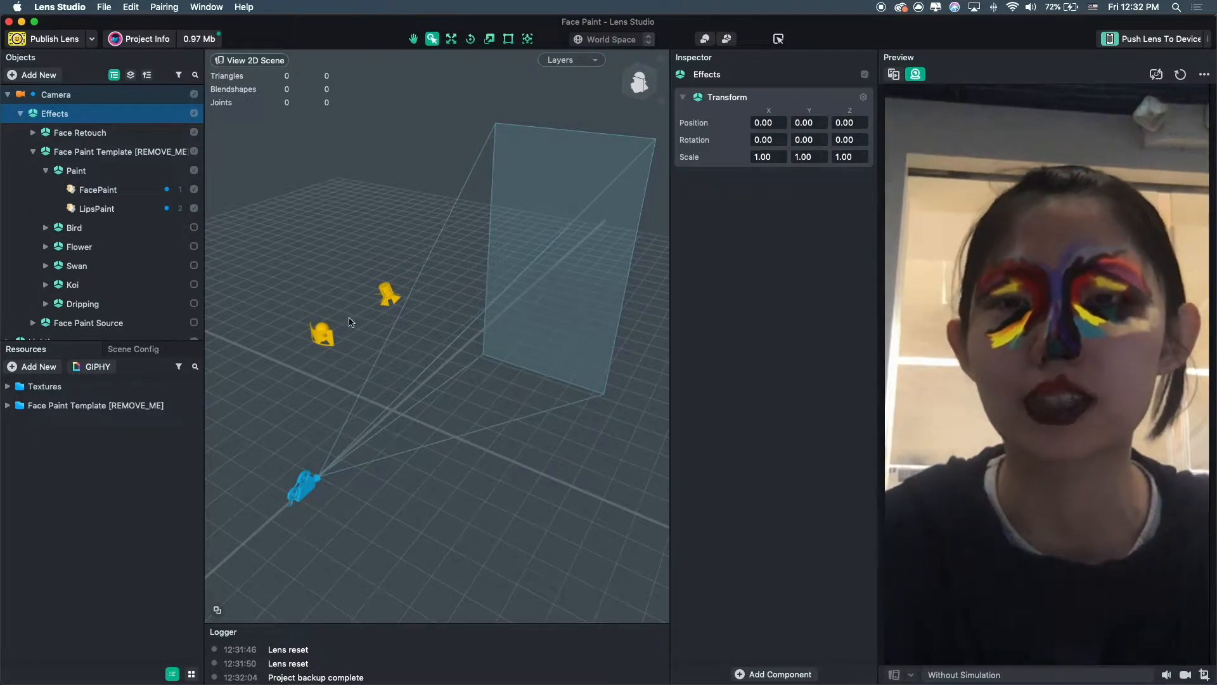
pyautogui.keyDown('alt'); pyautogui.moveTo(365, 384); pyautogui.dragTo(572, 268); pyautogui.keyUp('alt')
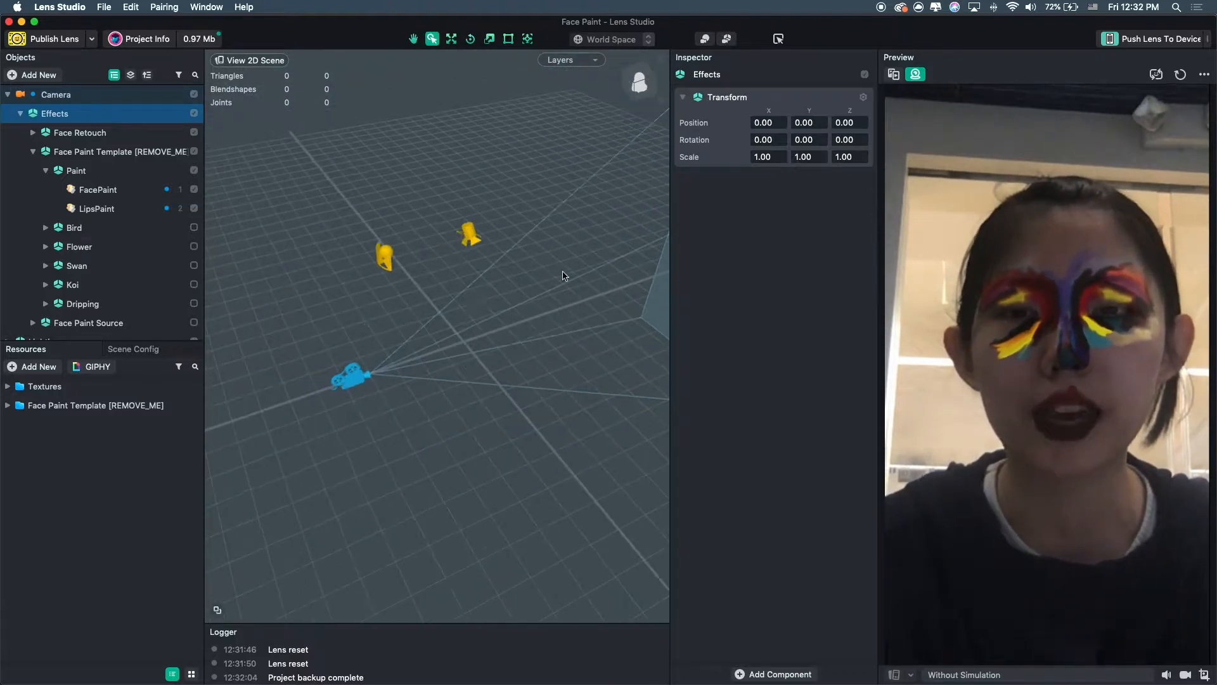
pyautogui.keyDown('alt'); pyautogui.moveTo(468, 303); pyautogui.dragTo(307, 451); pyautogui.keyUp('alt')
pyautogui.click(418, 233)
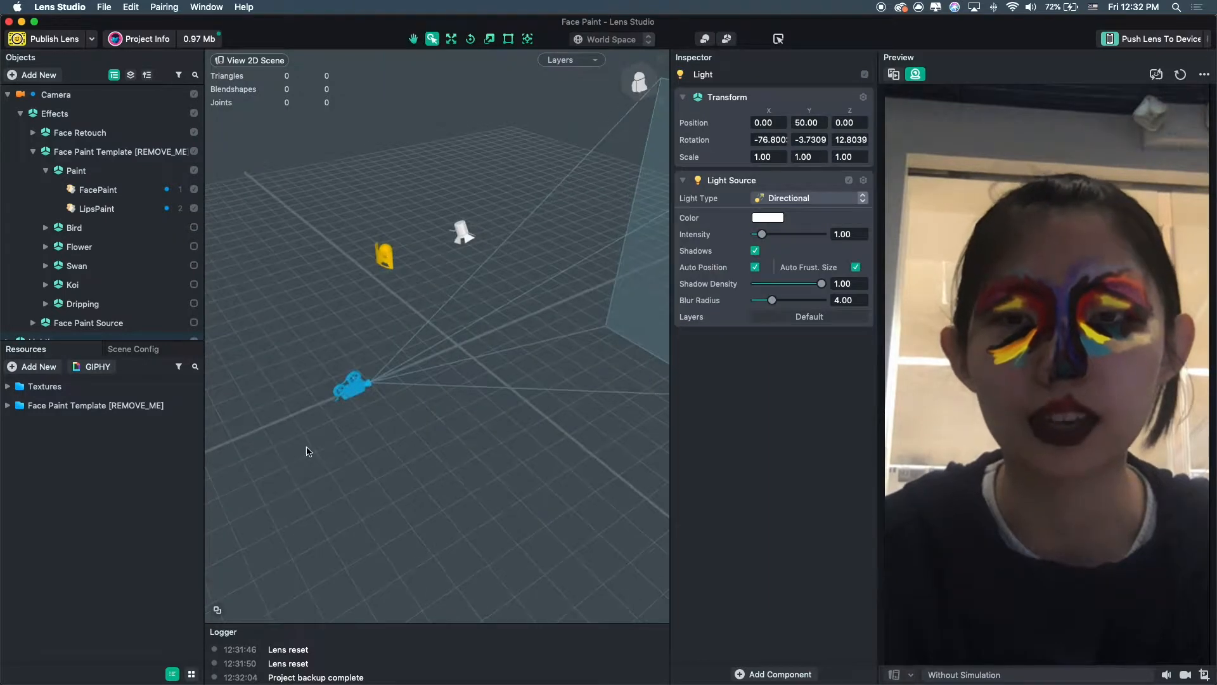
pyautogui.click(342, 391)
pyautogui.click(115, 246)
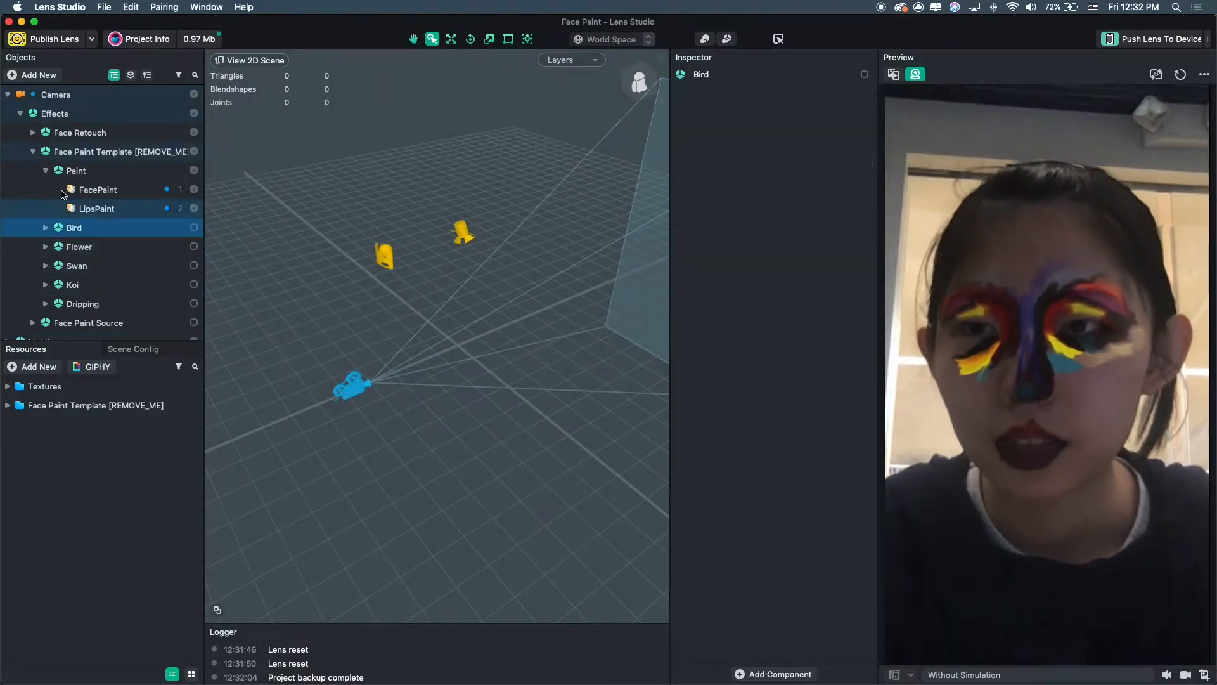
# Disable the Paint effect and toggle the Swan, Flower and Bird effects on to compare them.
pyautogui.click(46, 171)
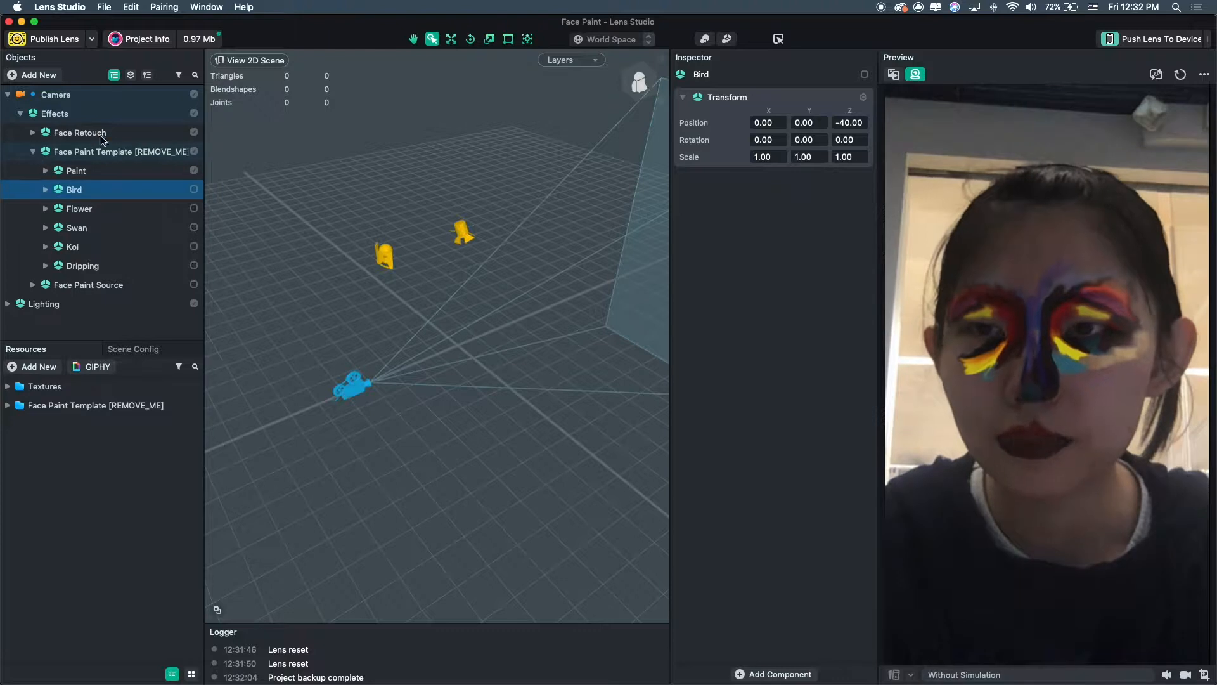
pyautogui.click(85, 173)
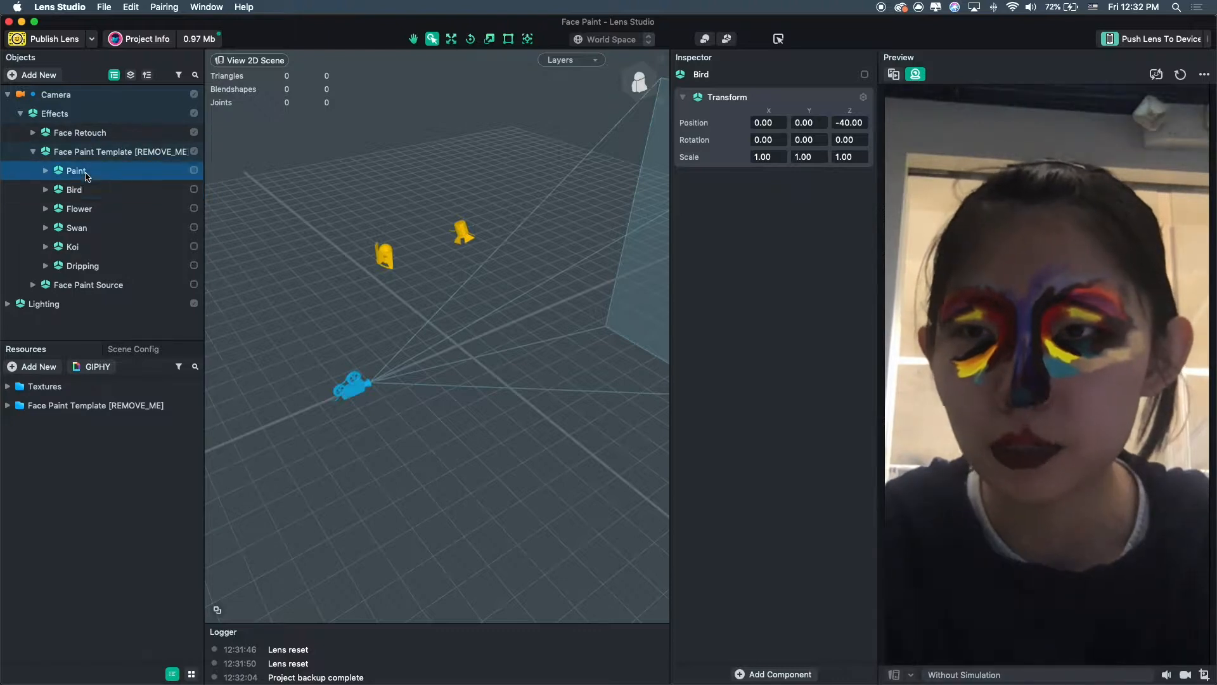
pyautogui.click(194, 170)
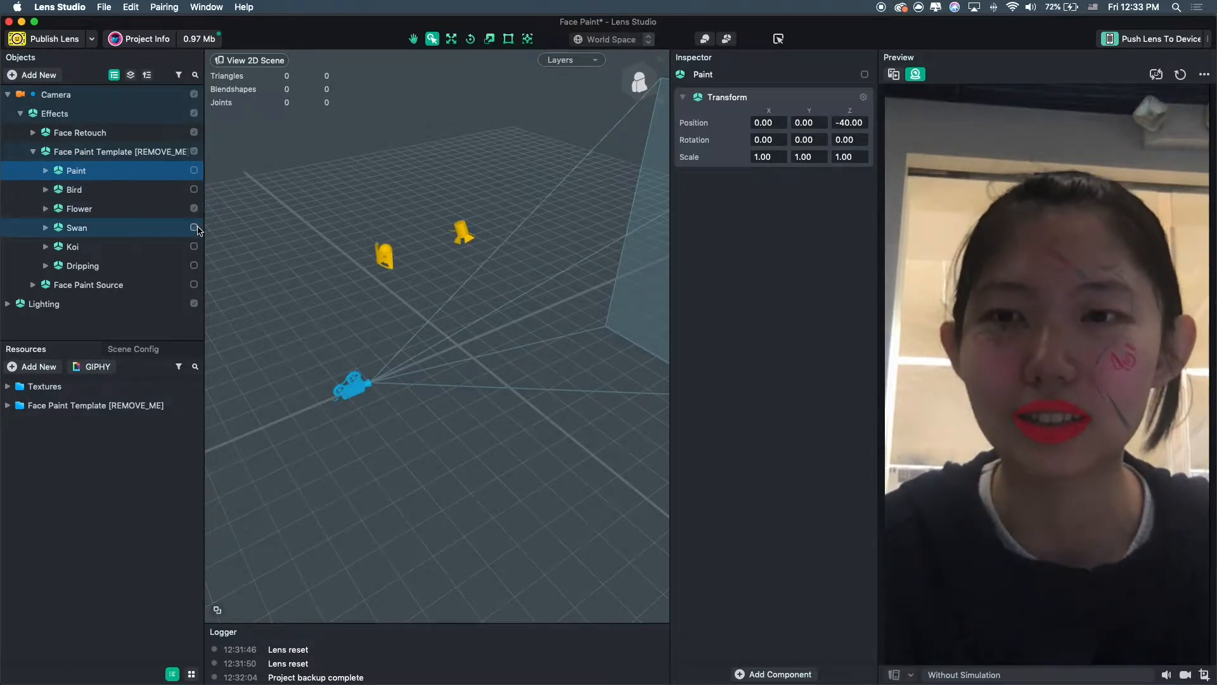
pyautogui.click(194, 227)
pyautogui.click(198, 215)
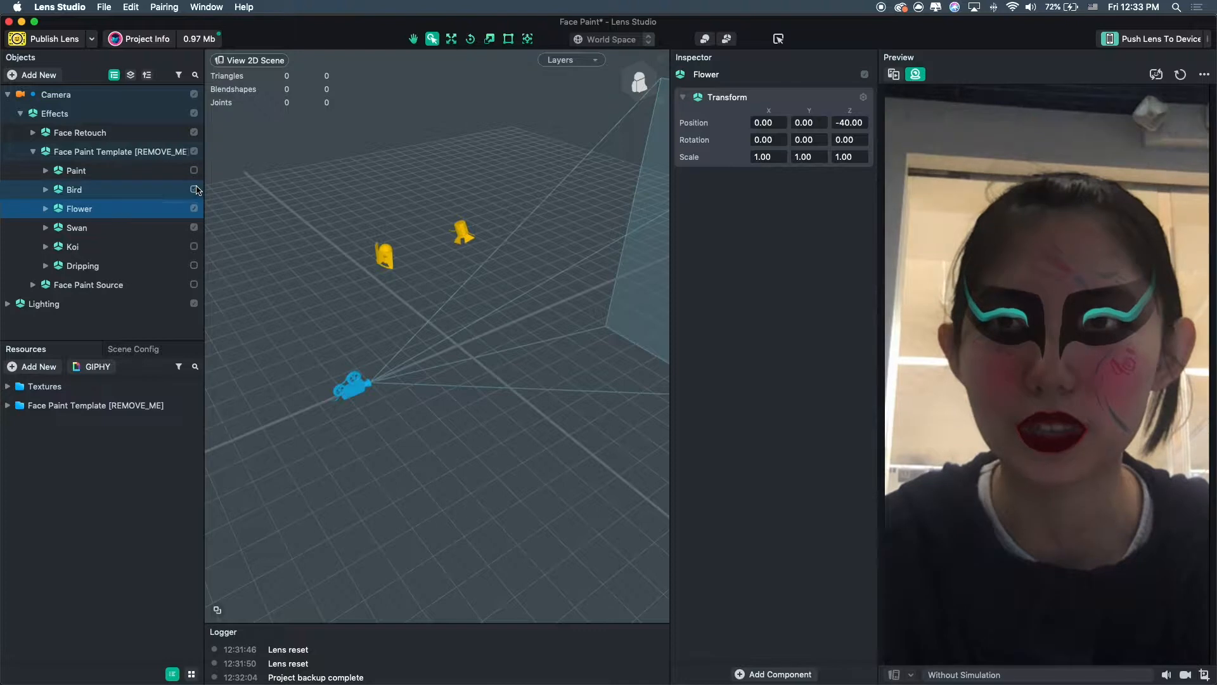
pyautogui.click(194, 189)
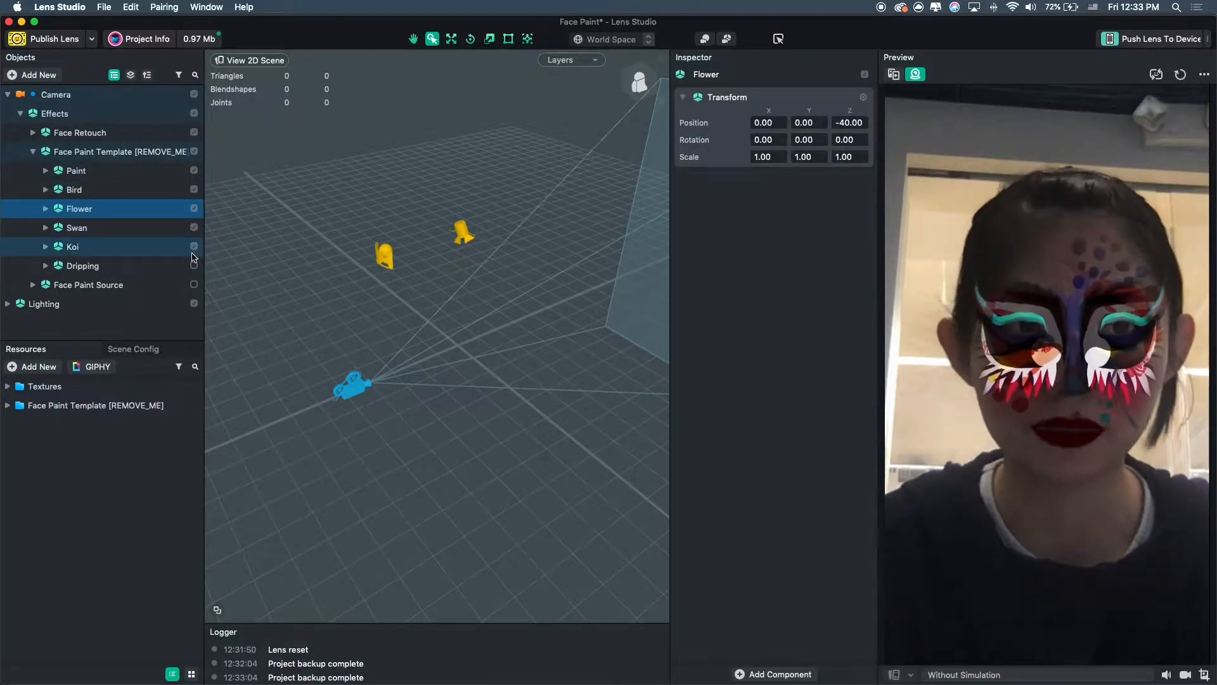
pyautogui.click(194, 227)
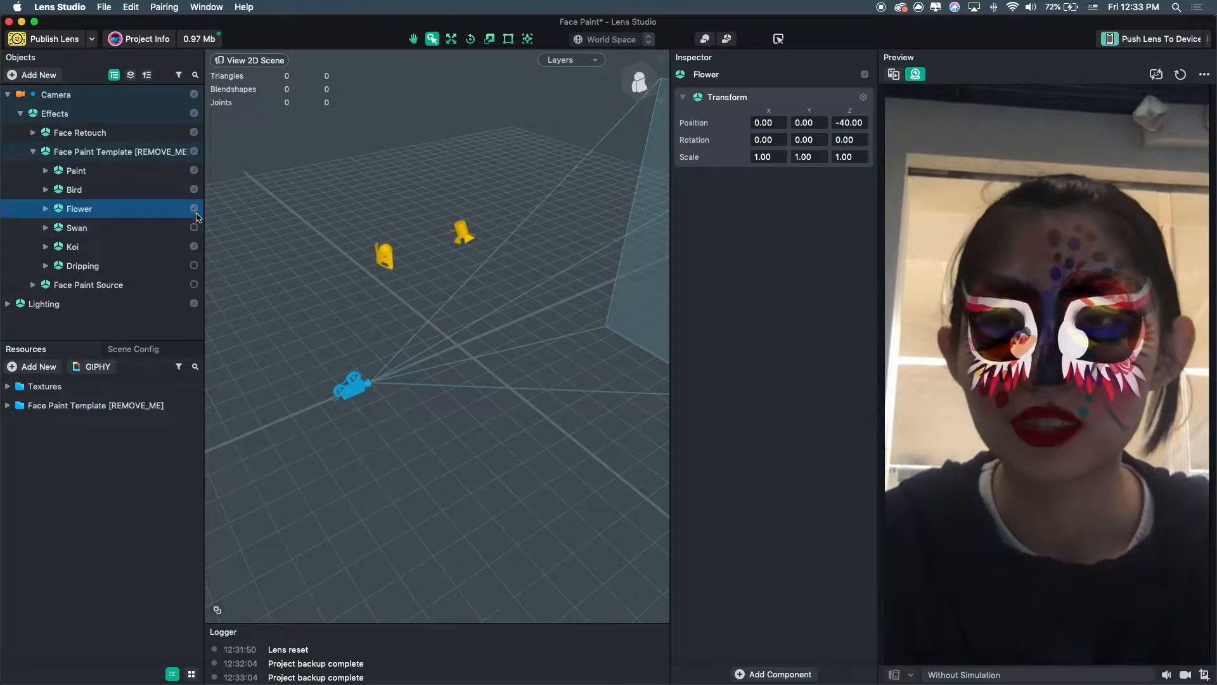
# Expand the Flower effect and turn off the Bird effect.
pyautogui.click(45, 210)
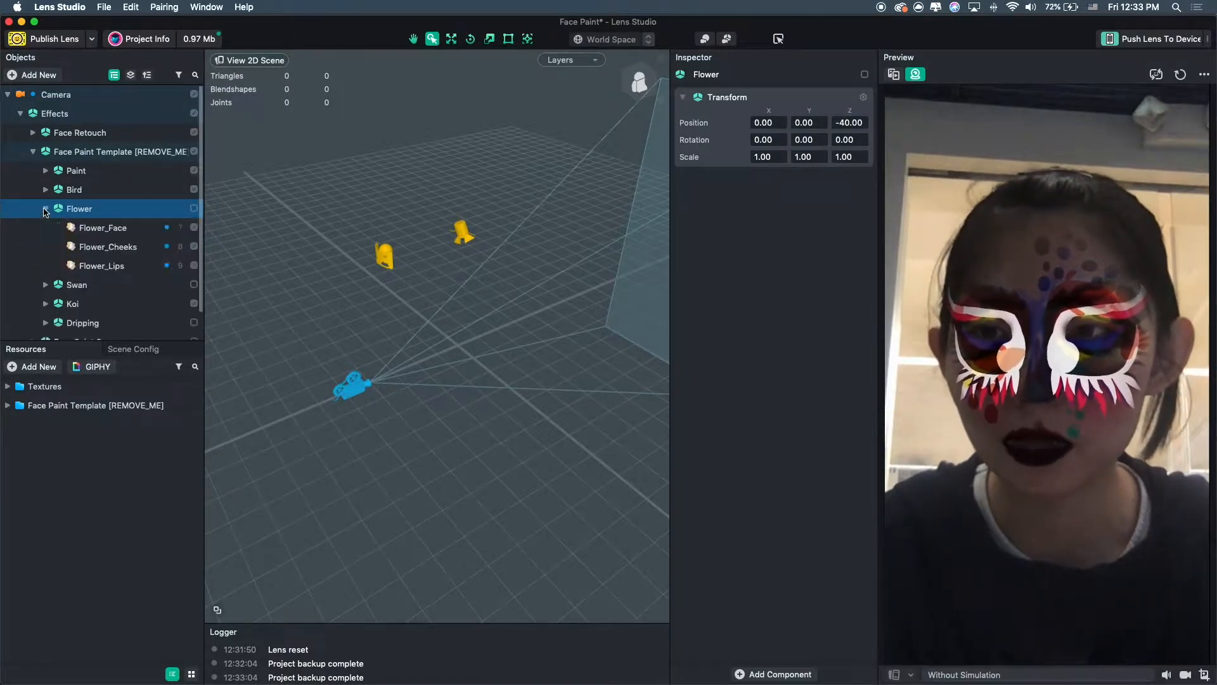
pyautogui.click(193, 191)
pyautogui.click(193, 171)
pyautogui.click(192, 171)
# Select the Flower_Cheeks face mask to inspect its texture settings.
pyautogui.click(93, 253)
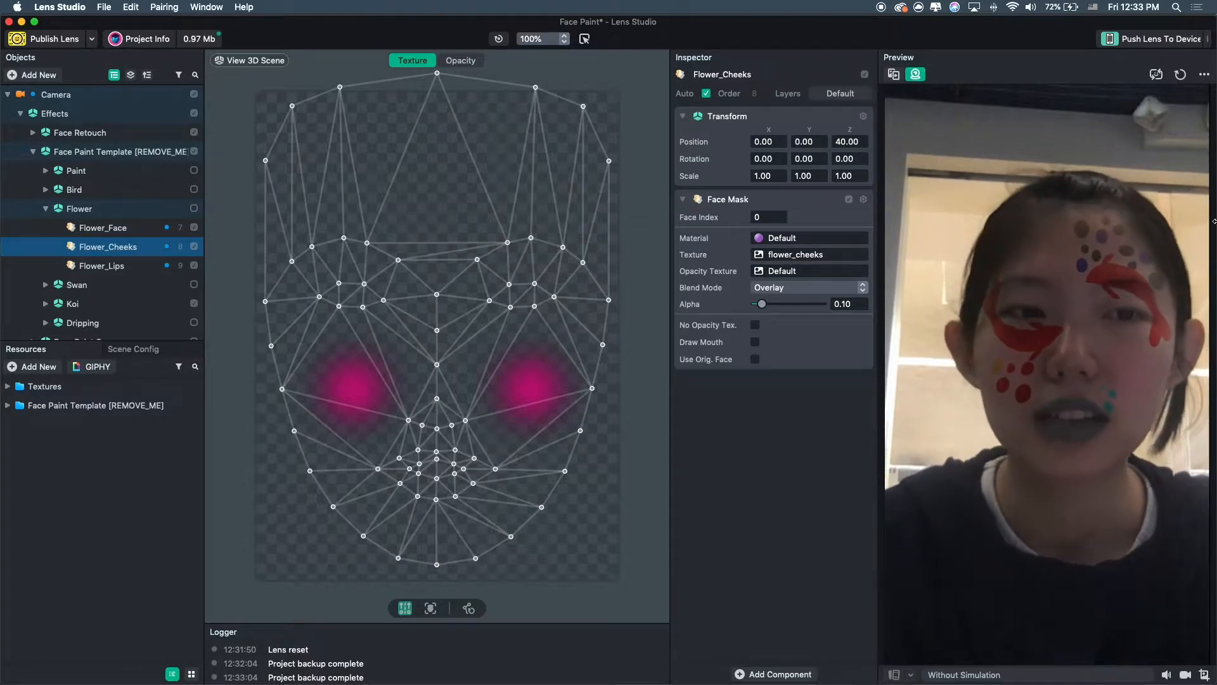
pyautogui.hotkey('ctrl', 'Right')
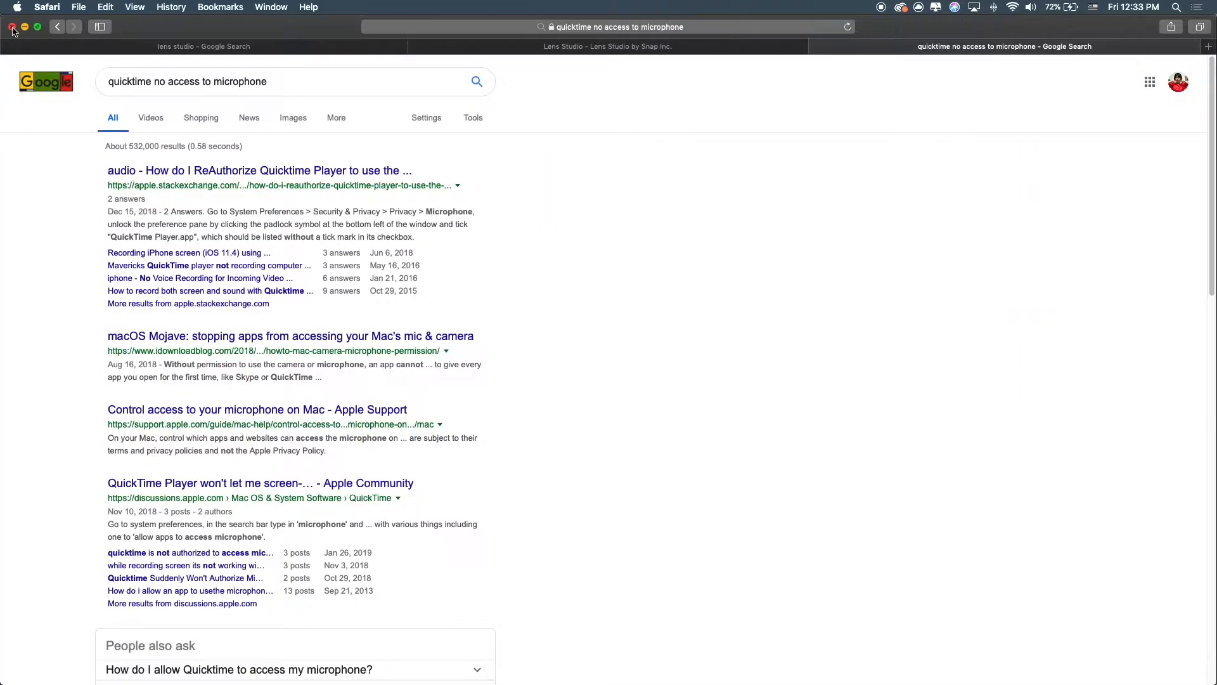
pyautogui.click(12, 28)
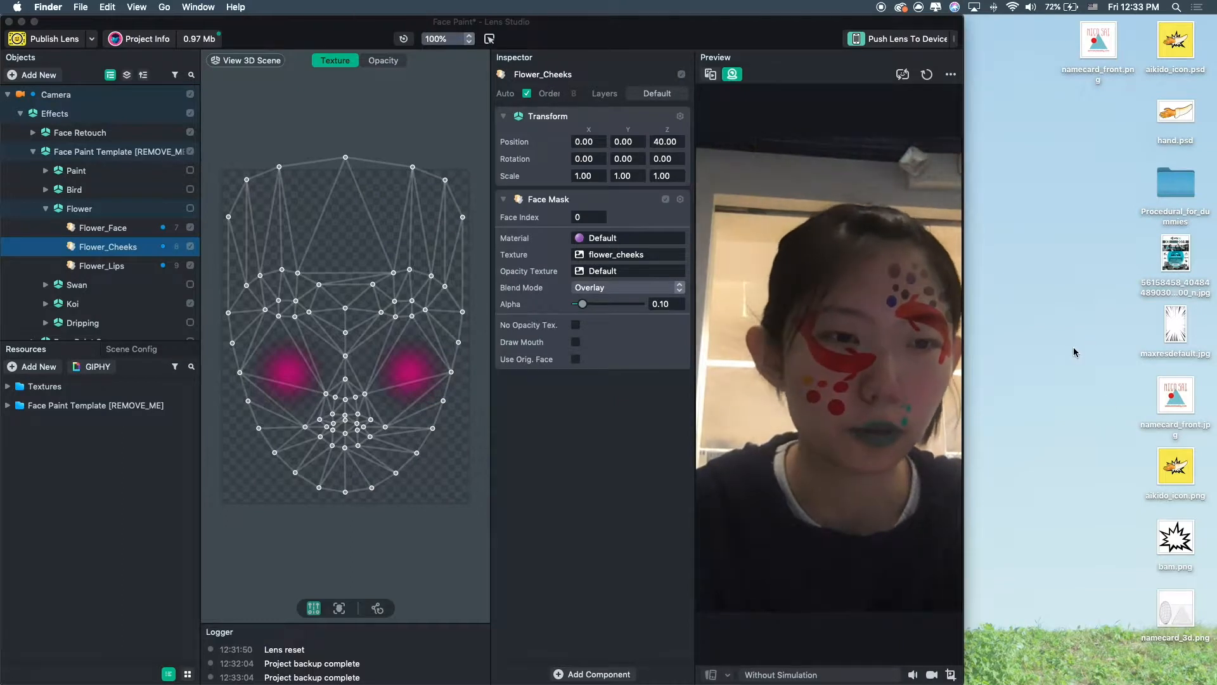
# Import bam.png into the resources and set it as the Flower_Cheeks opacity texture.
pyautogui.moveTo(1177, 523); pyautogui.dragTo(83, 492)
pyautogui.click(95, 429)
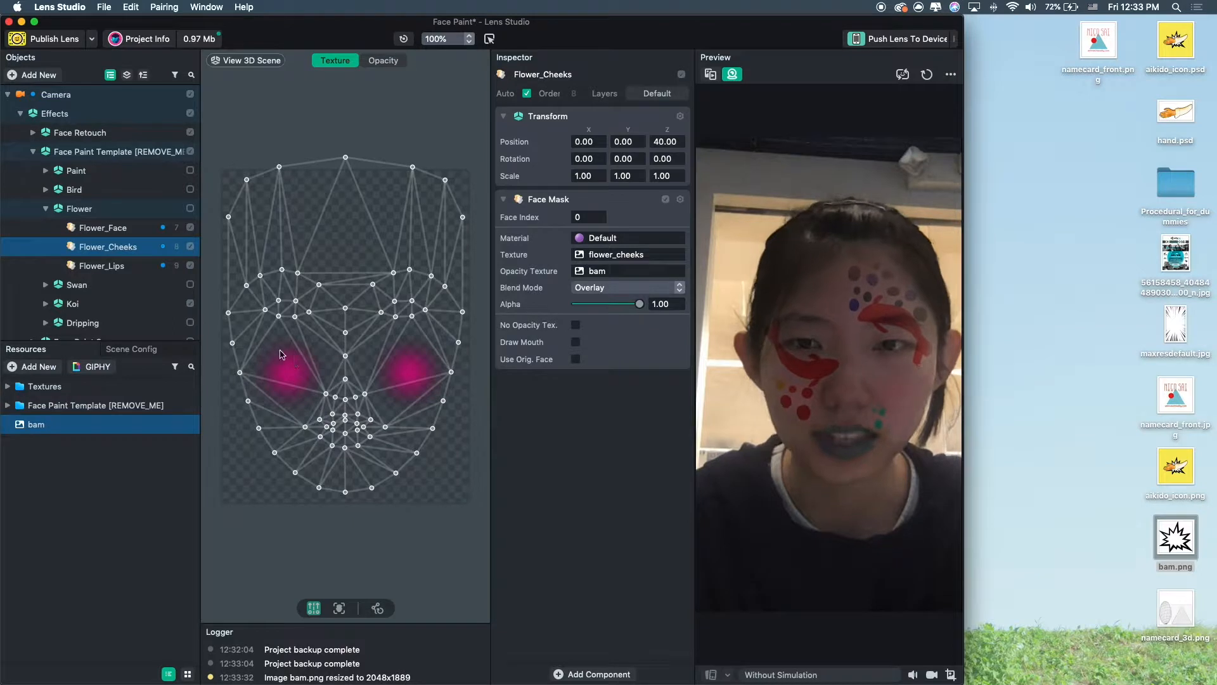
# Set the Flower_Cheeks texture to bam as well, keeping alpha at 1.00.
pyautogui.scroll(5, 282, 353)
pyautogui.scroll(-7, 283, 353)
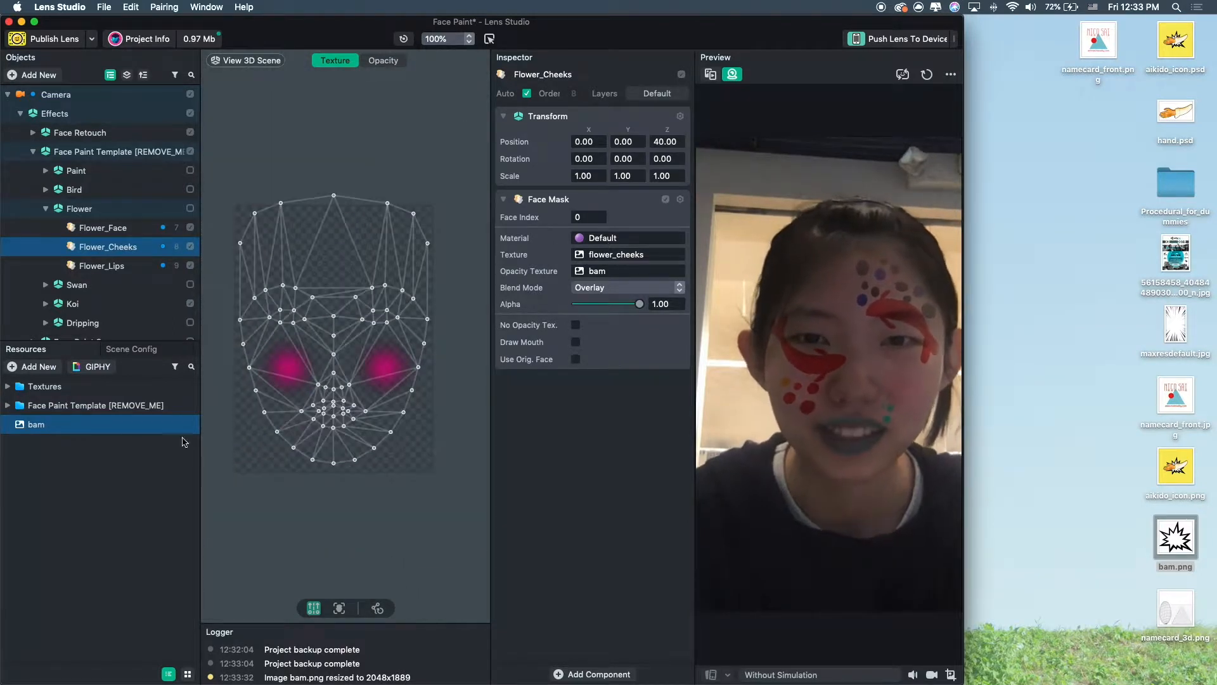
pyautogui.moveTo(640, 303); pyautogui.dragTo(632, 304)
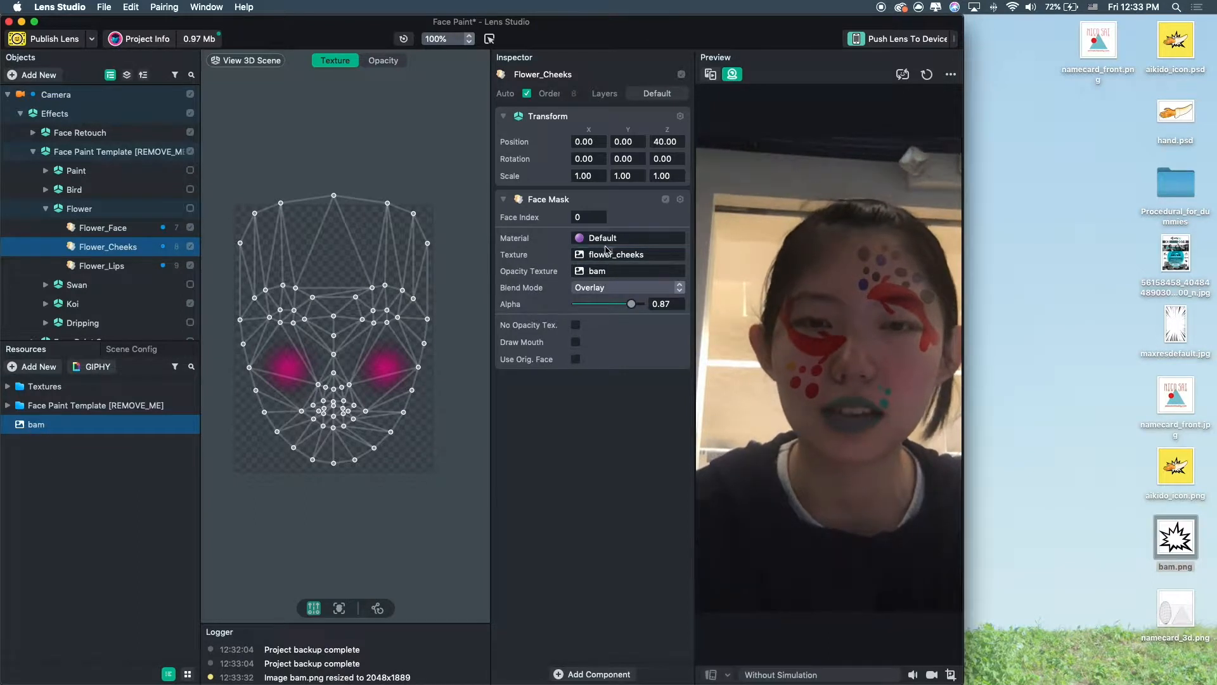
pyautogui.moveTo(613, 254); pyautogui.dragTo(613, 254)
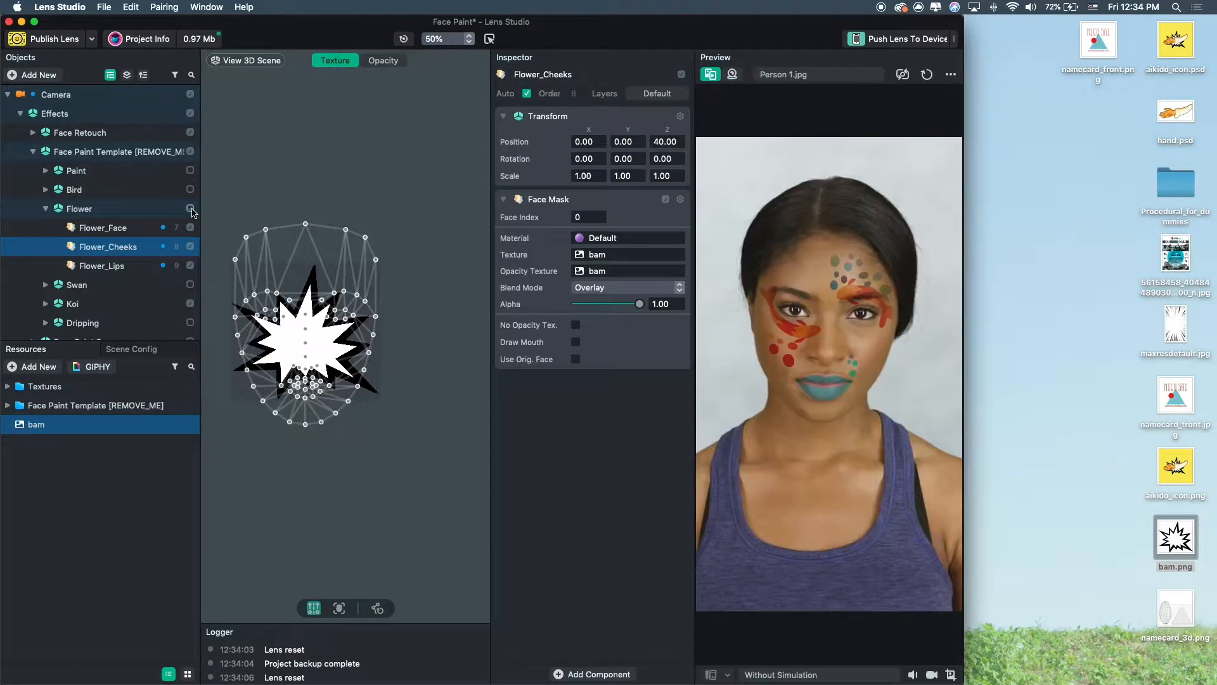
# Inspect the Koi, Flower_Lips and Flower_Cheeks masks on the sample person preview and in the texture view.
pyautogui.click(191, 209)
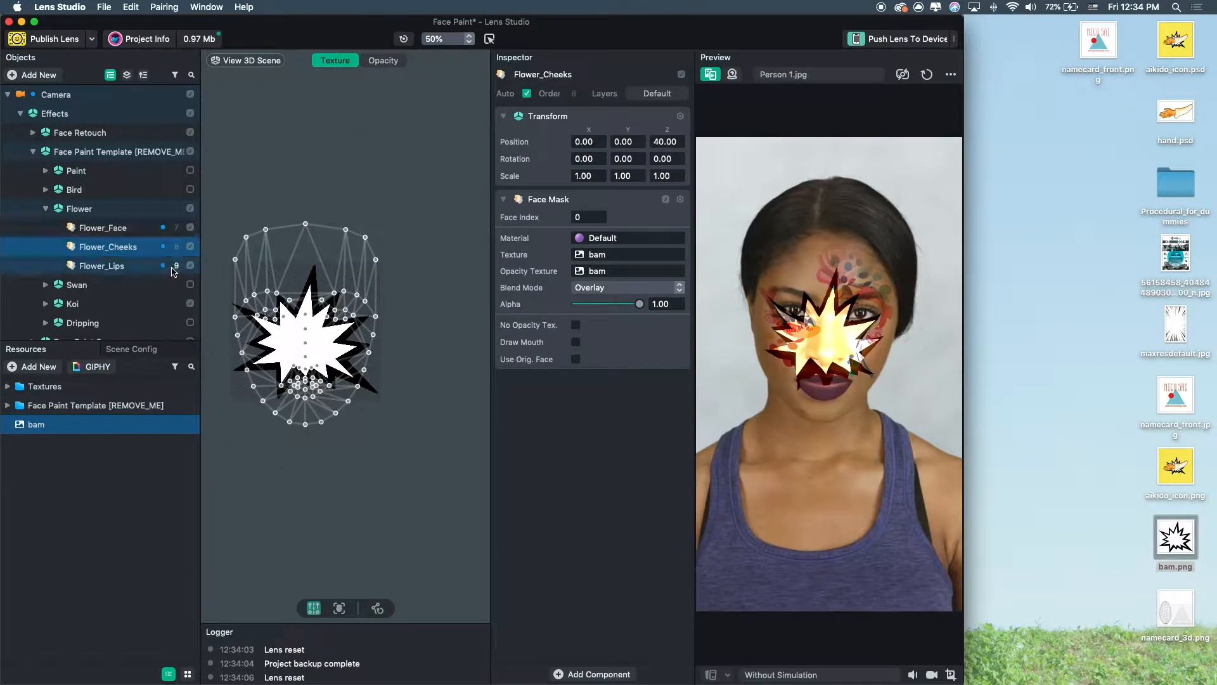
pyautogui.click(192, 304)
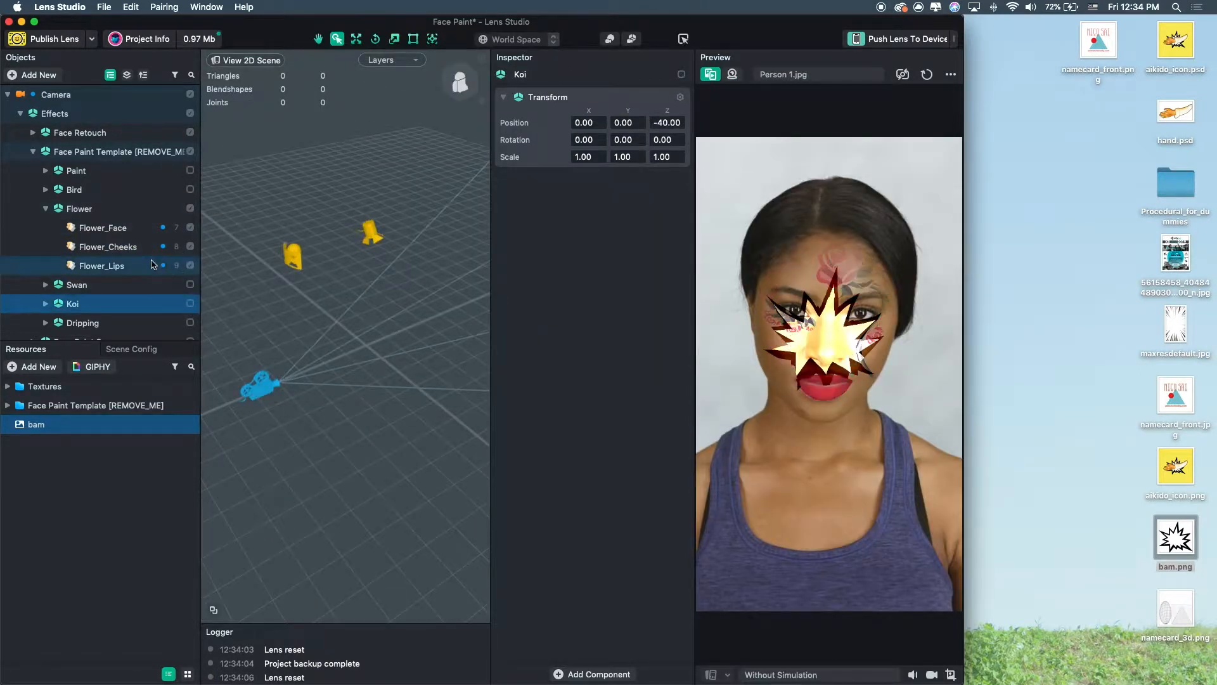
pyautogui.click(101, 265)
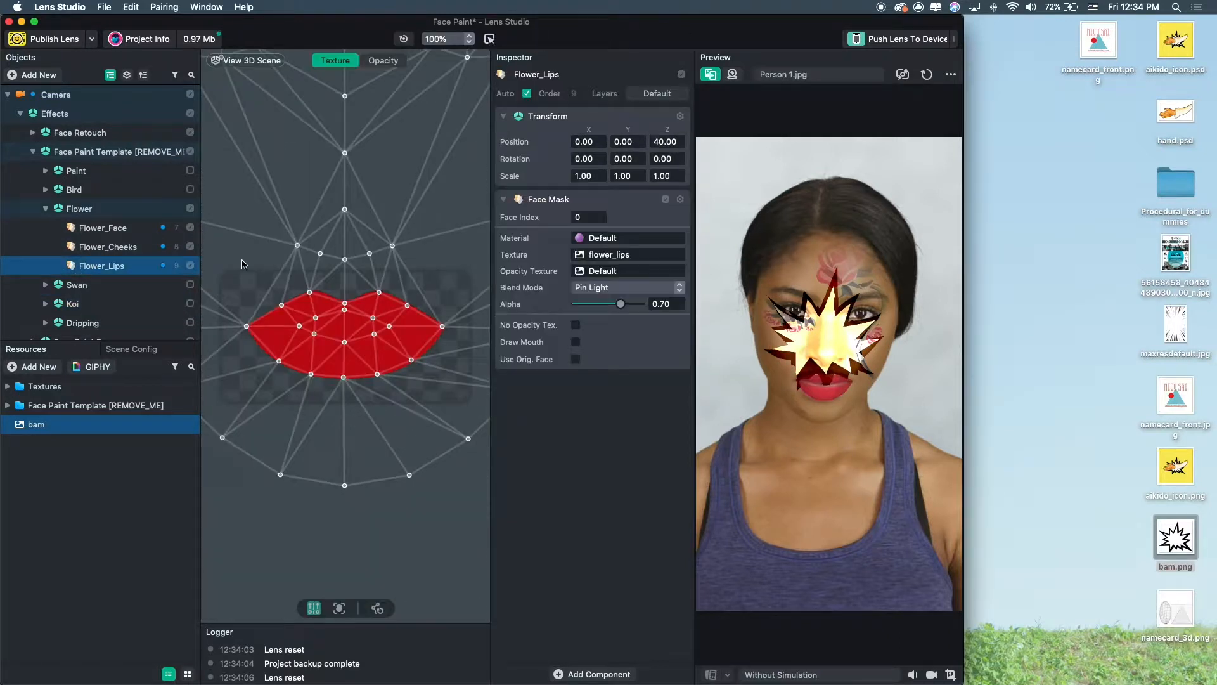
pyautogui.click(183, 252)
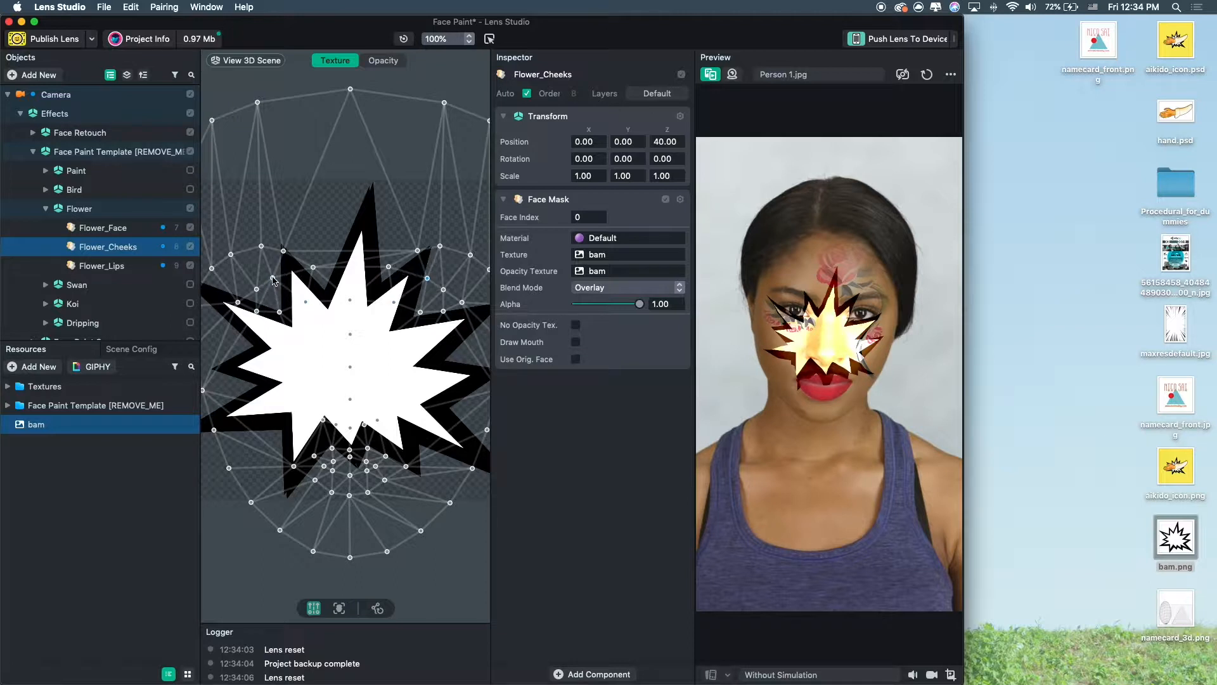
pyautogui.moveTo(280, 312); pyautogui.dragTo(274, 303)
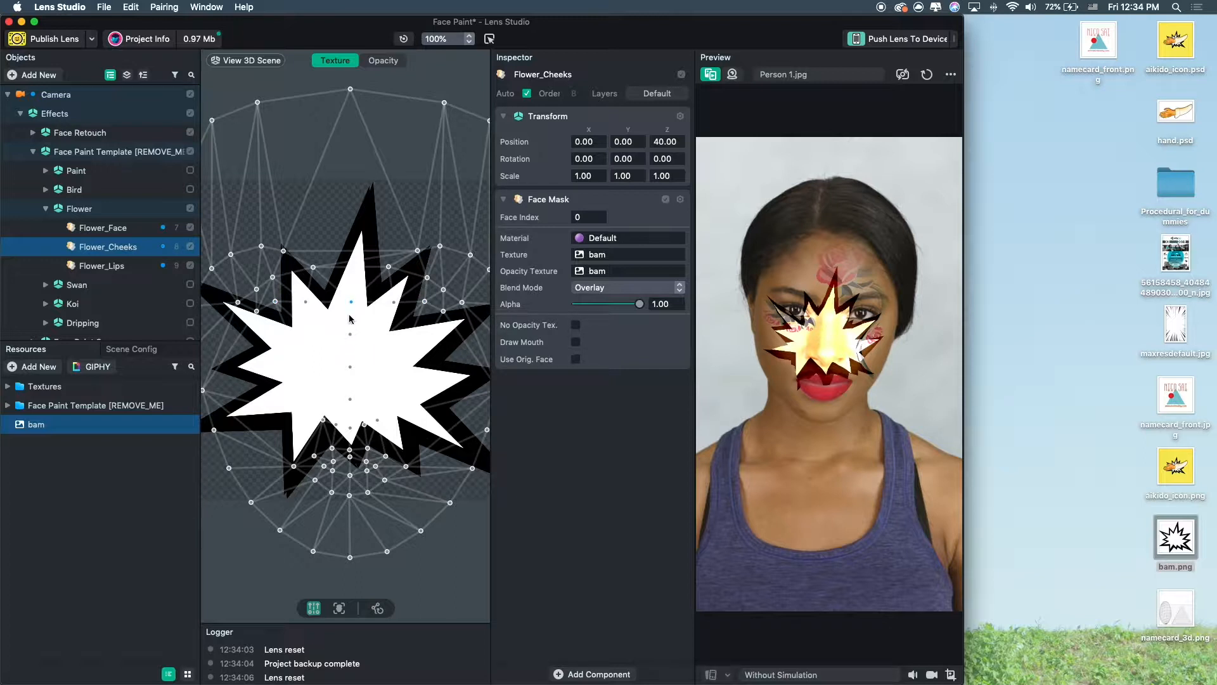
pyautogui.moveTo(443, 311); pyautogui.dragTo(429, 309)
pyautogui.scroll(-3, 458, 381)
pyautogui.moveTo(478, 389); pyautogui.dragTo(507, 389)
pyautogui.scroll(3, 380, 400)
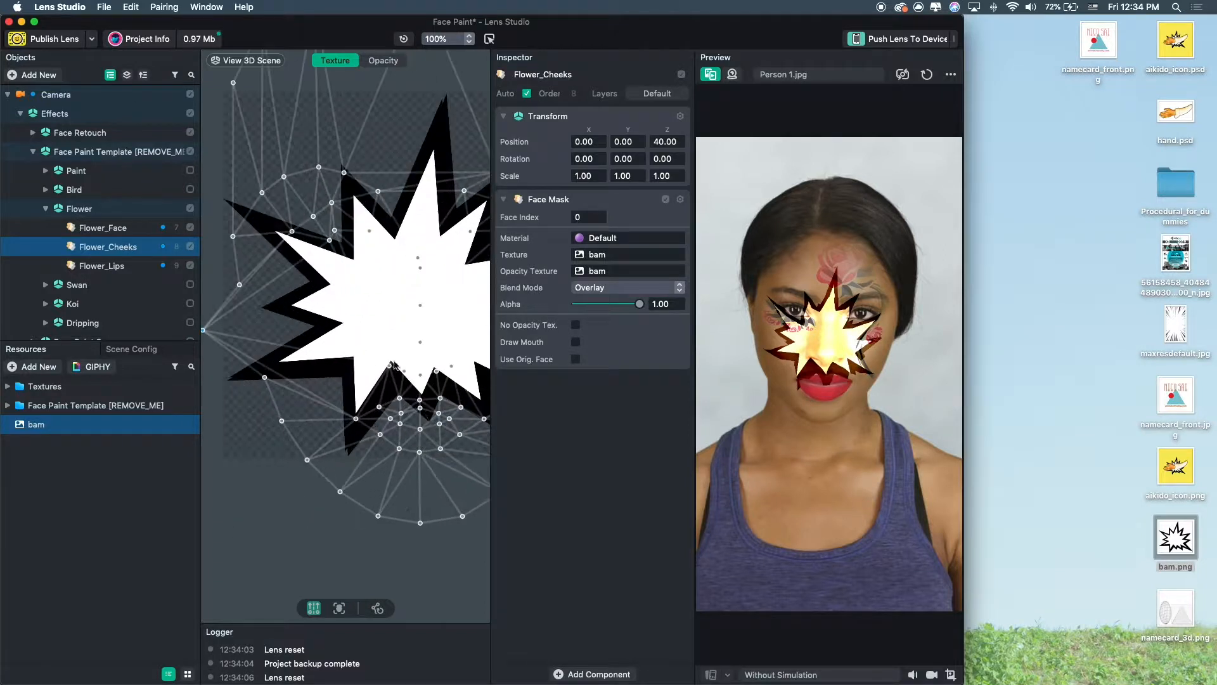
# Disable the Flower effect and its Flower_Face, Flower_Cheeks and Flower_Lips masks.
pyautogui.click(190, 209)
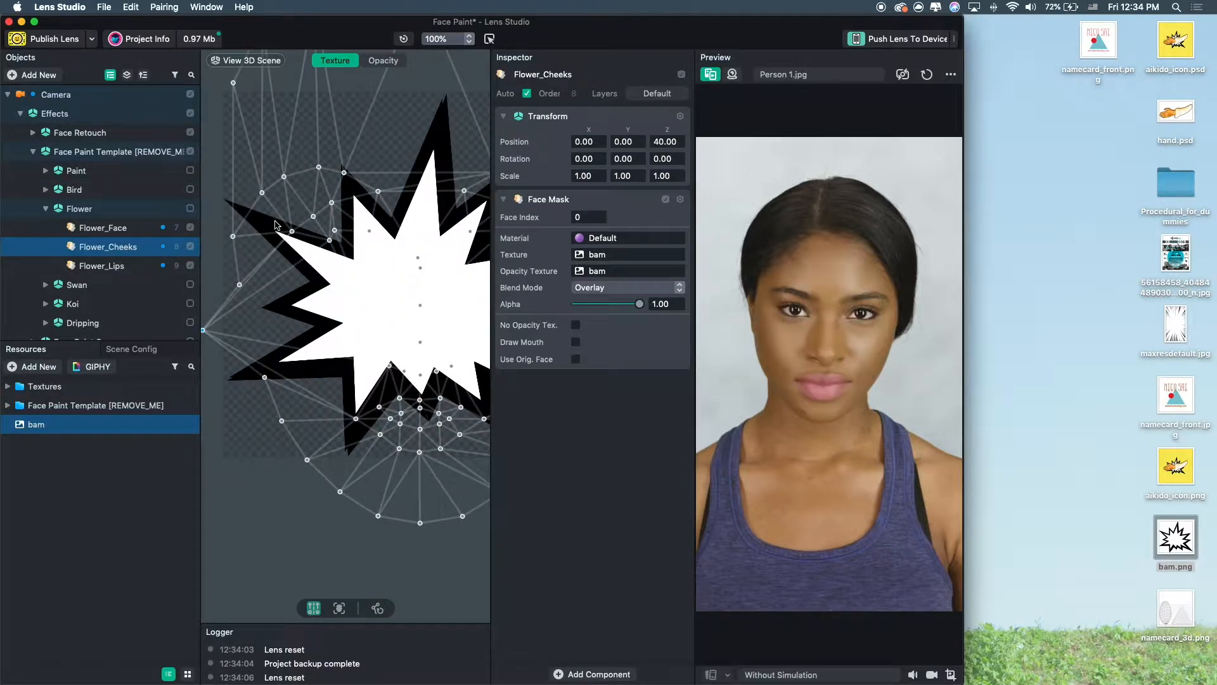
pyautogui.click(190, 246)
pyautogui.click(190, 265)
pyautogui.click(190, 228)
# Collapse the Flower and Face Paint Template hierarchy and switch the preview to the webcam.
pyautogui.click(54, 213)
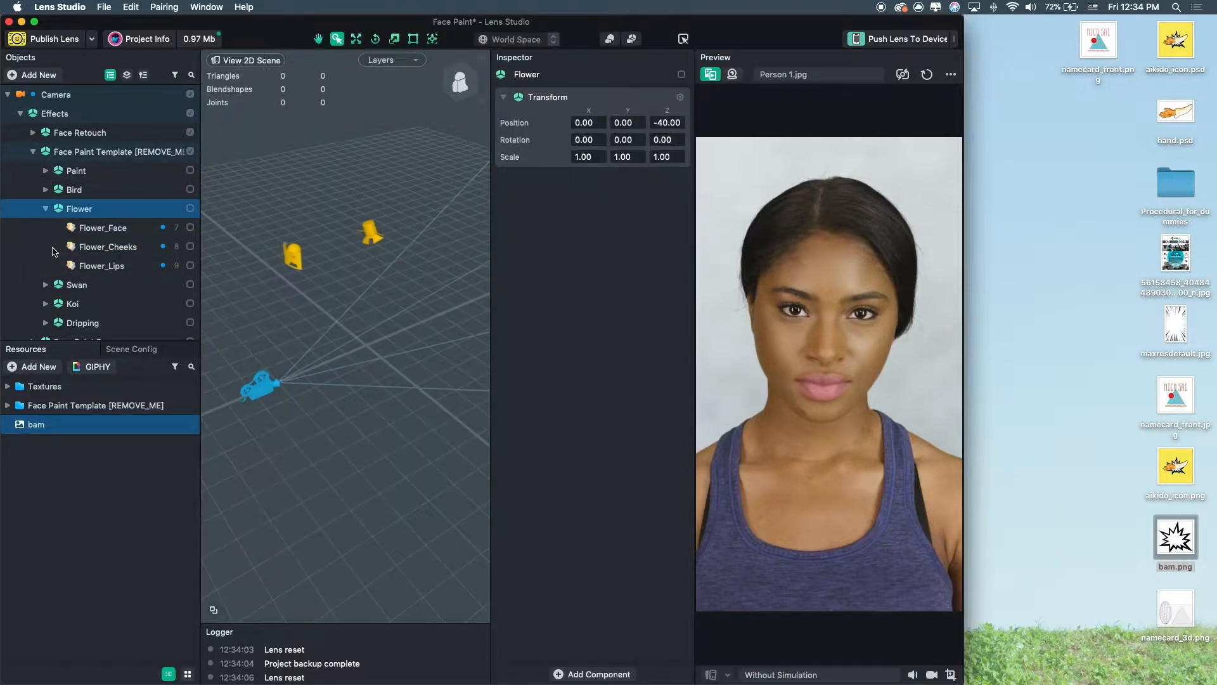
pyautogui.click(47, 209)
pyautogui.click(36, 155)
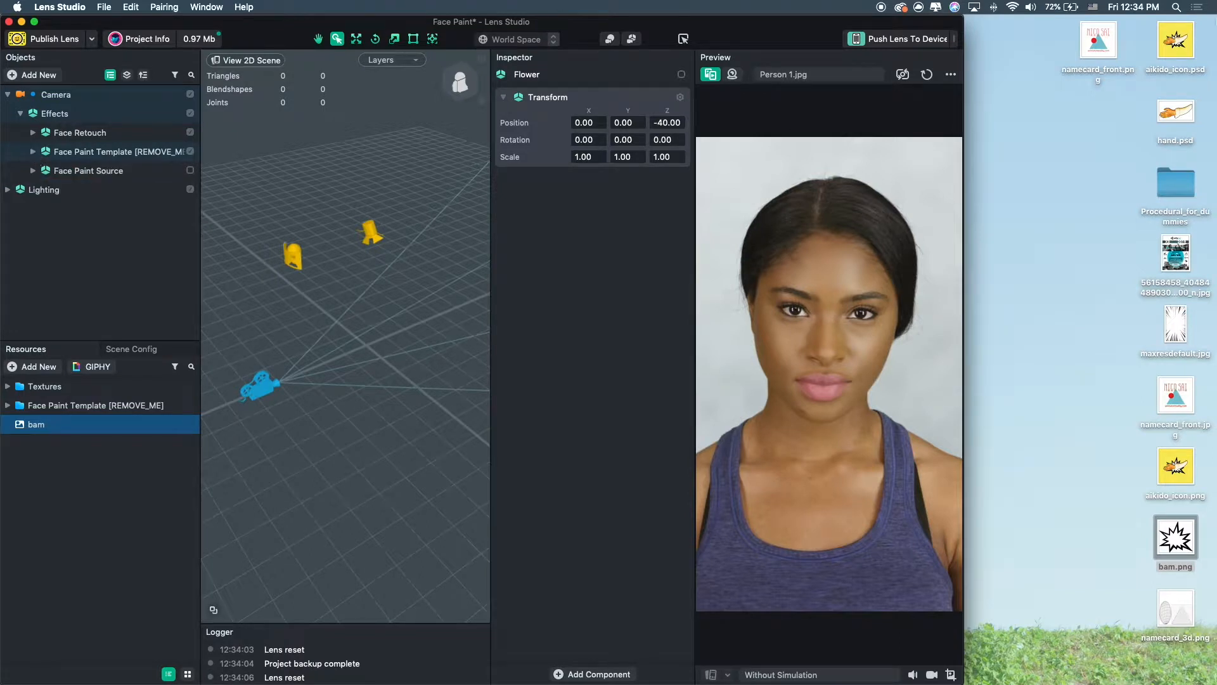
pyautogui.click(733, 72)
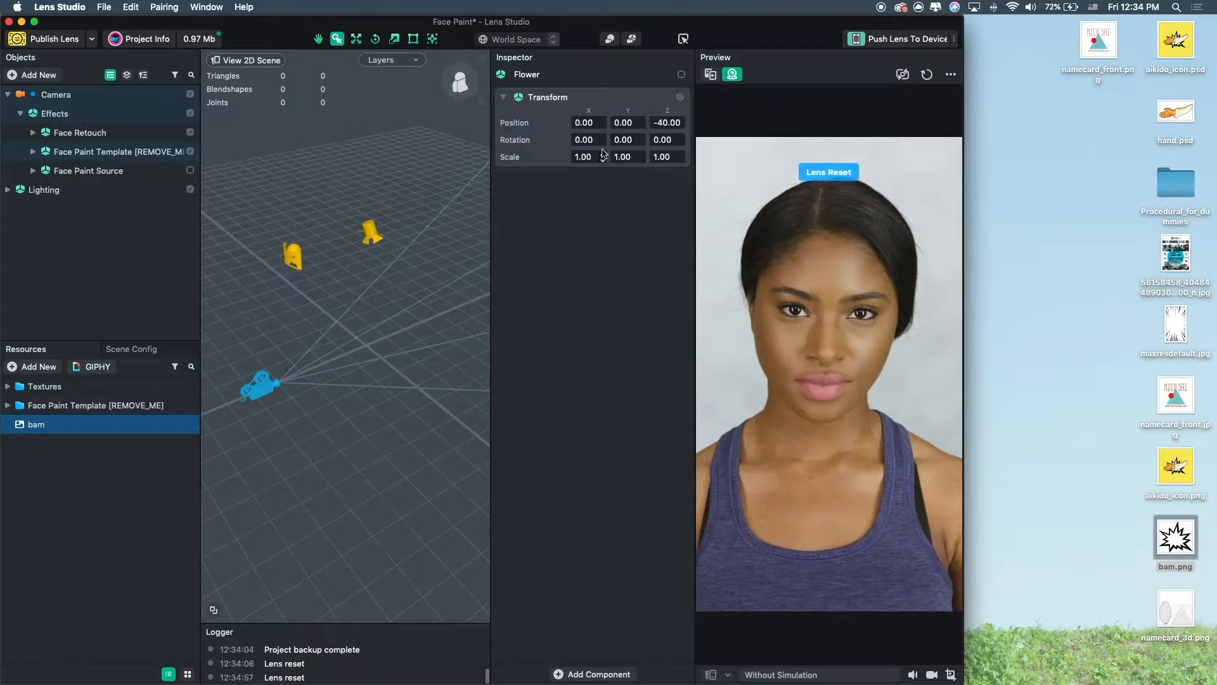
# Add an Eye Color object from the Face Effects category of new objects.
pyautogui.click(48, 73)
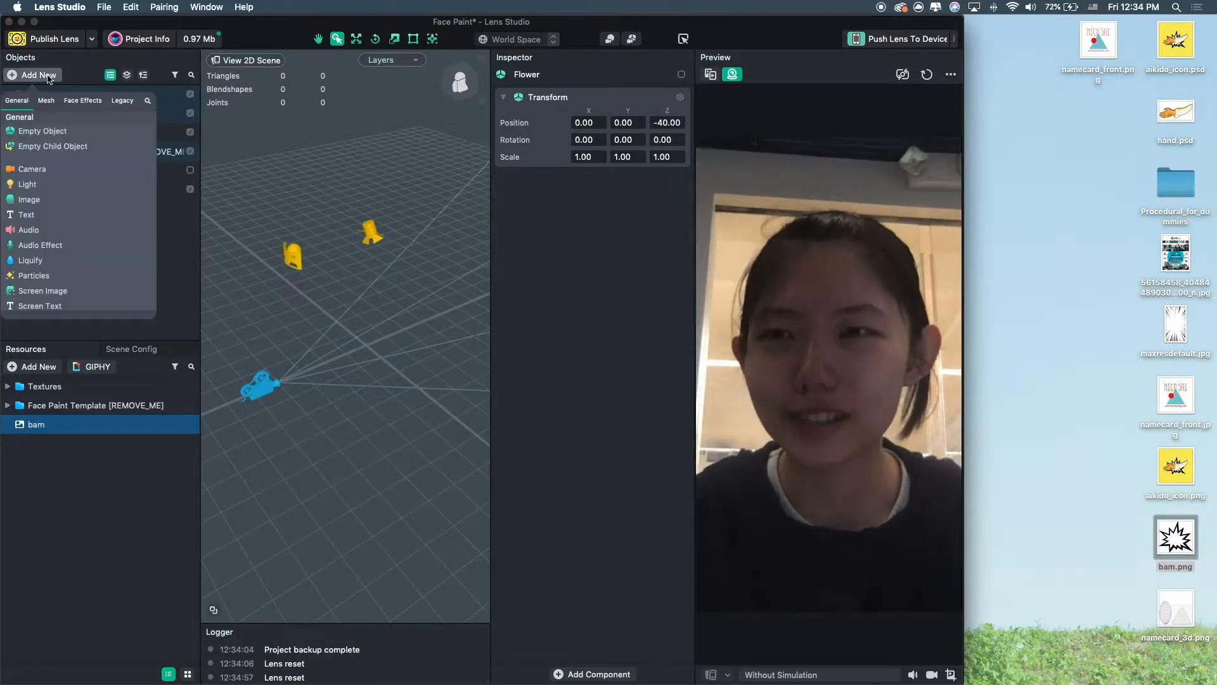
pyautogui.click(82, 63)
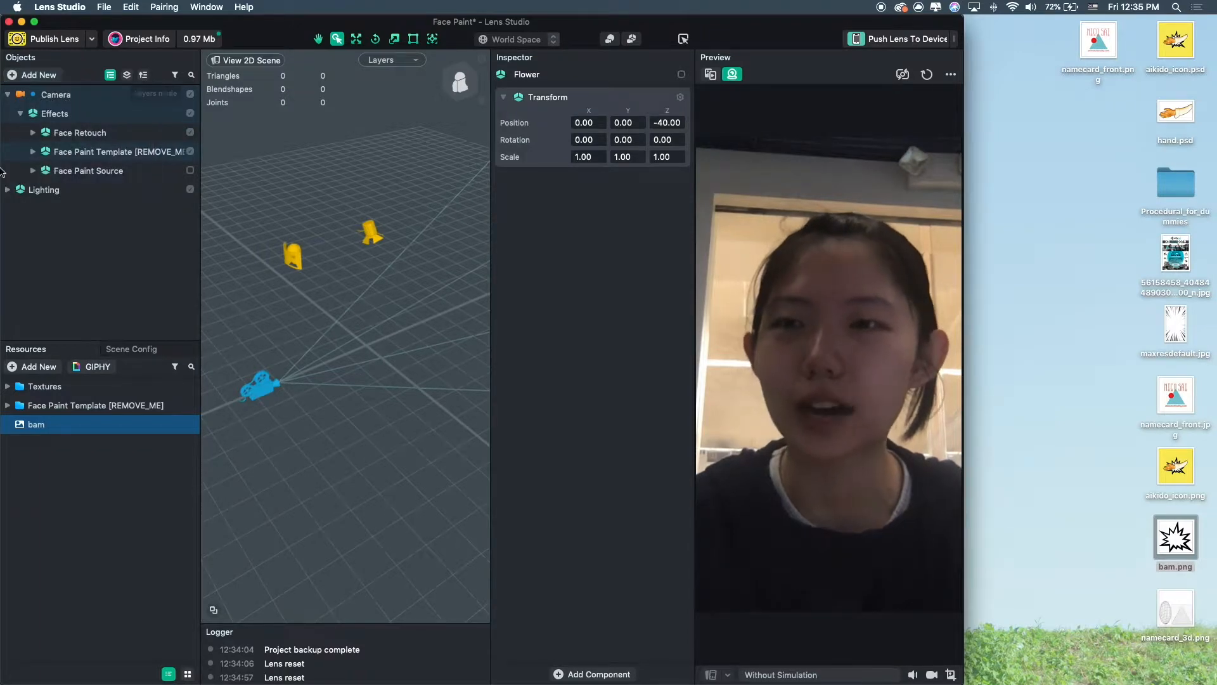
pyautogui.click(7, 95)
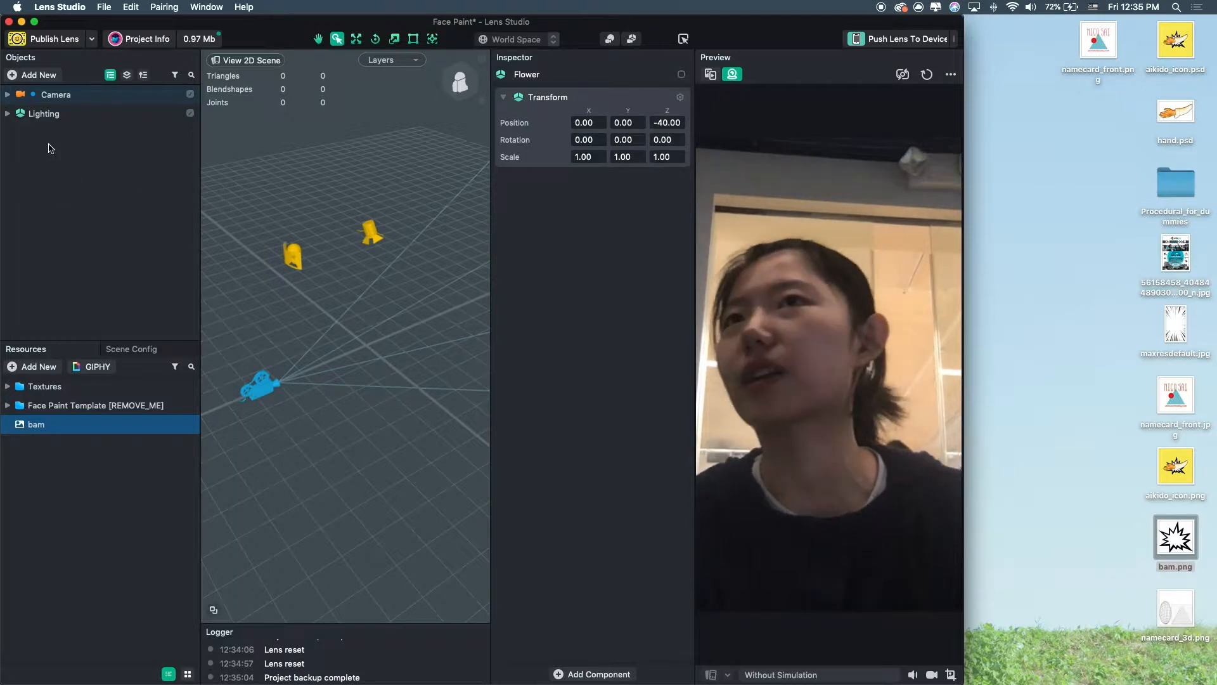
pyautogui.click(38, 75)
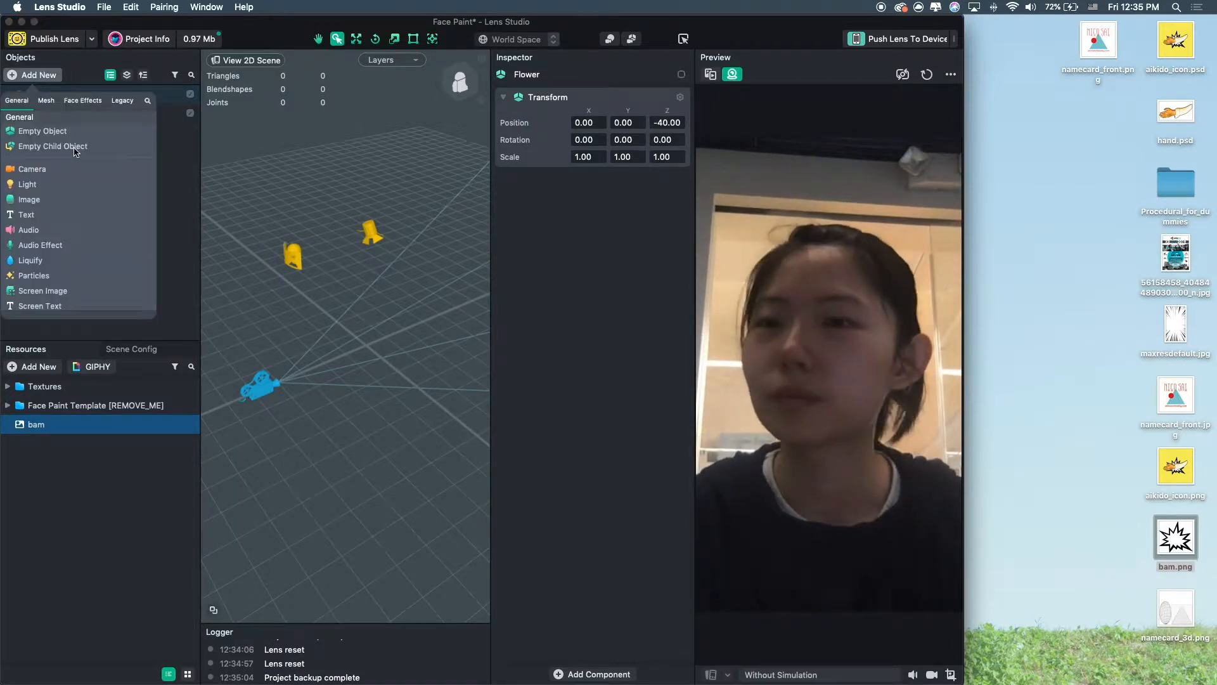
pyautogui.click(46, 101)
pyautogui.click(84, 101)
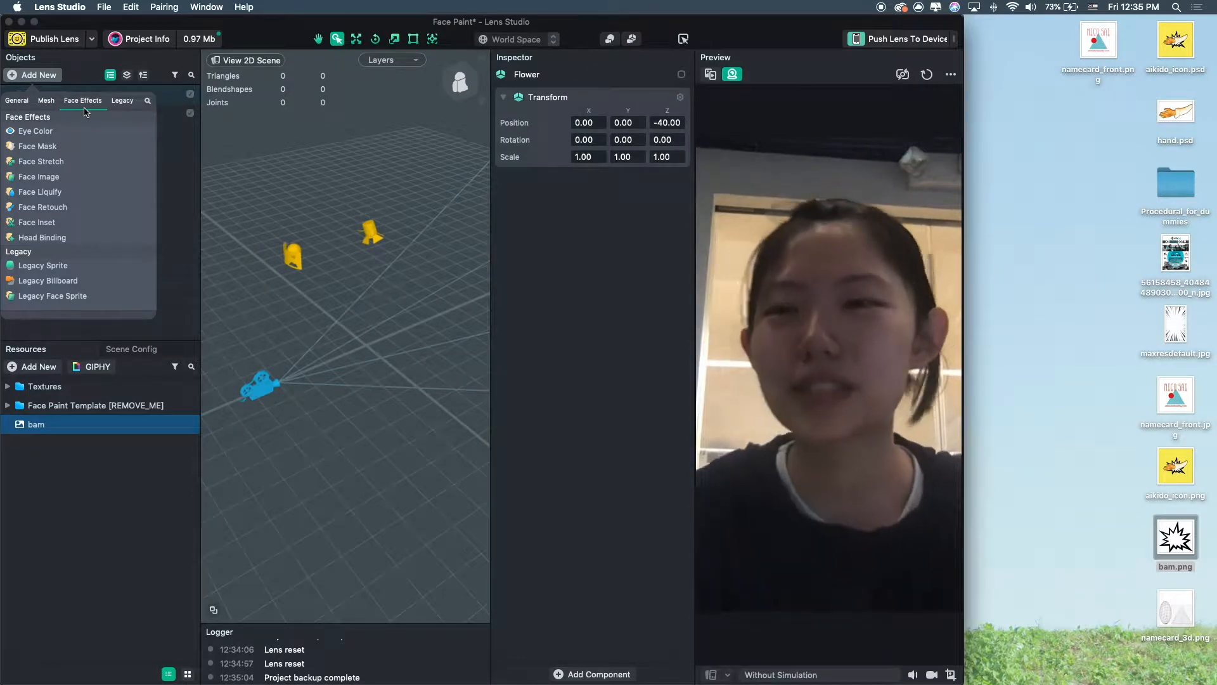
pyautogui.scroll(5, 43, 114)
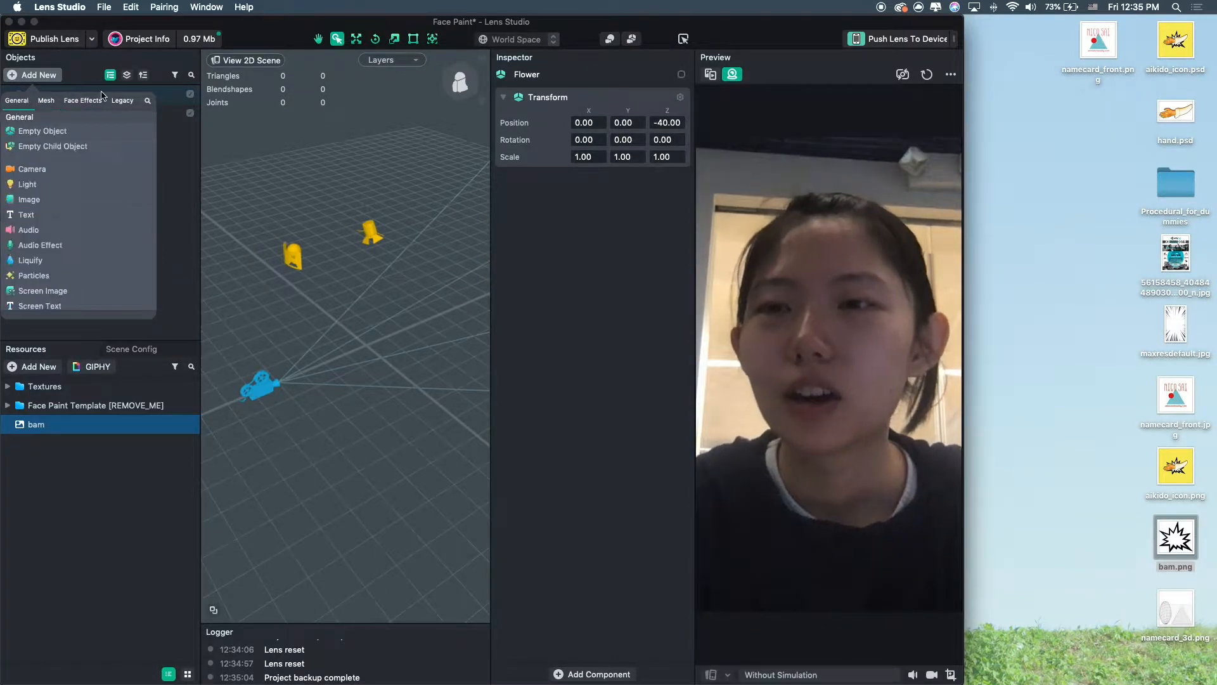
pyautogui.click(83, 102)
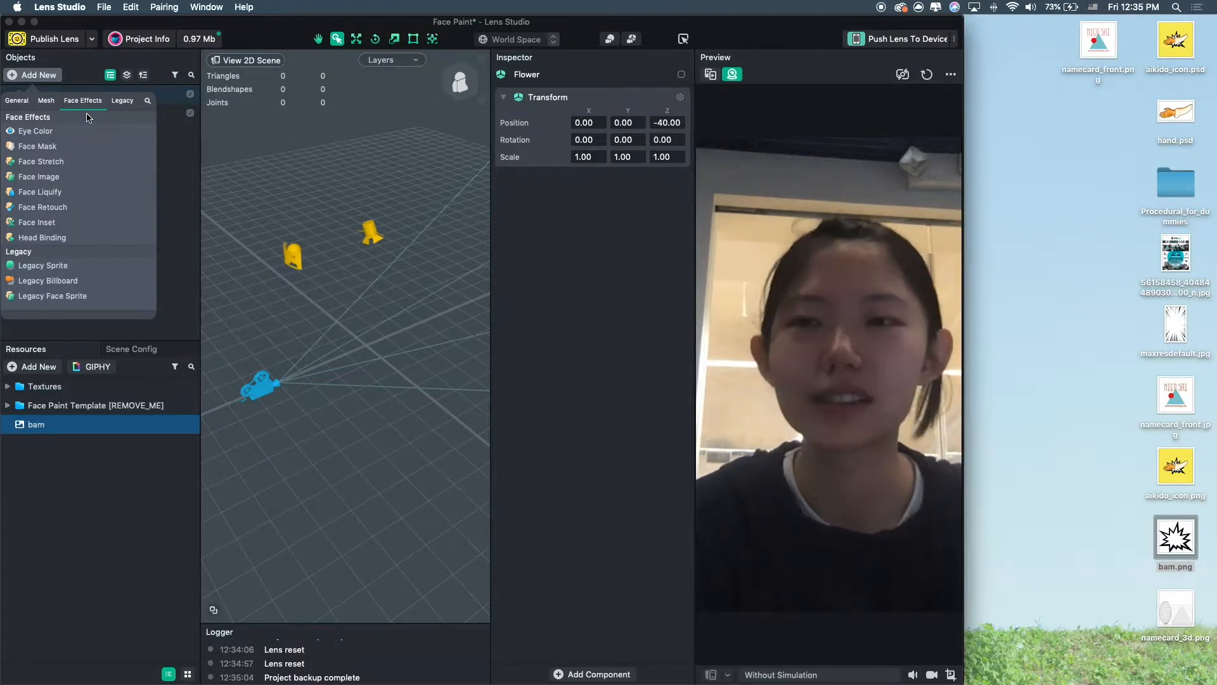
pyautogui.click(35, 131)
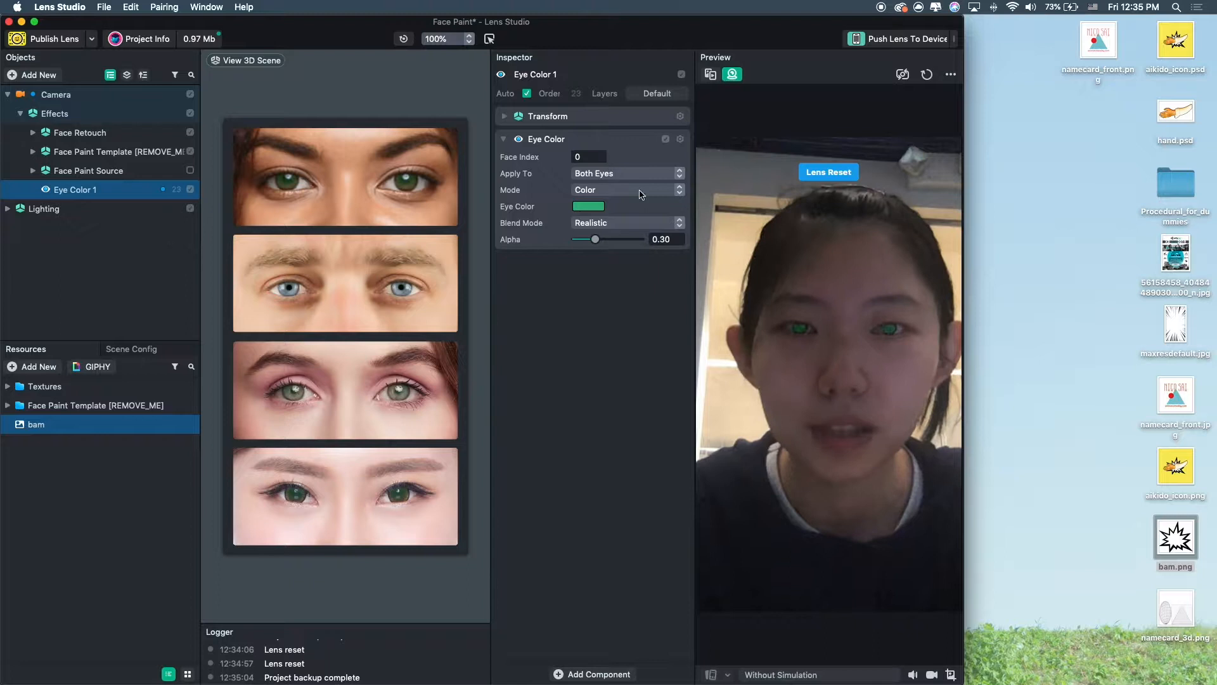
# Set the Eye Color colour to red.
pyautogui.click(587, 206)
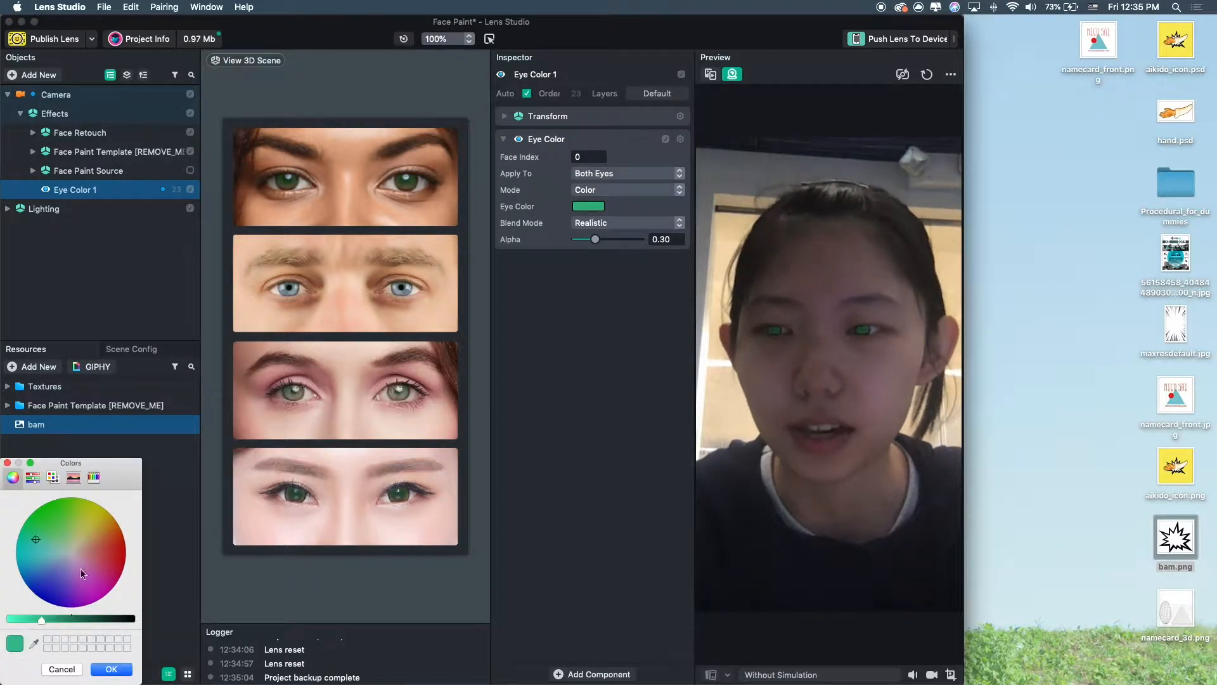
pyautogui.moveTo(64, 544); pyautogui.dragTo(176, 548)
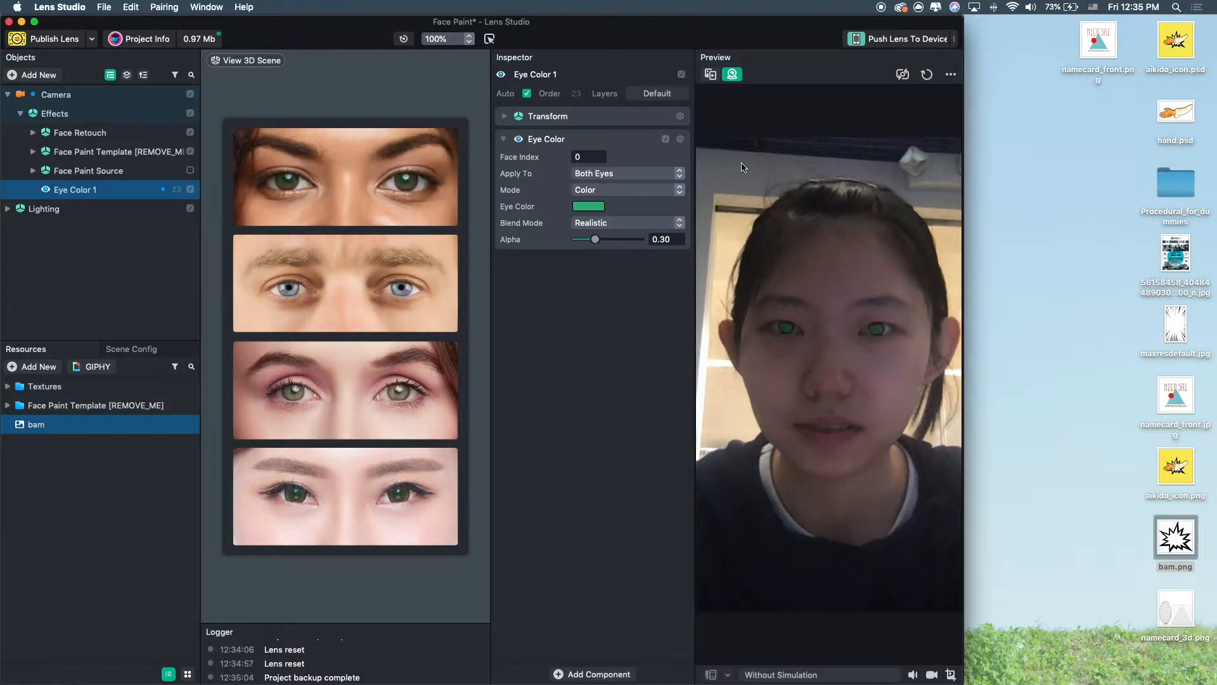
pyautogui.click(587, 207)
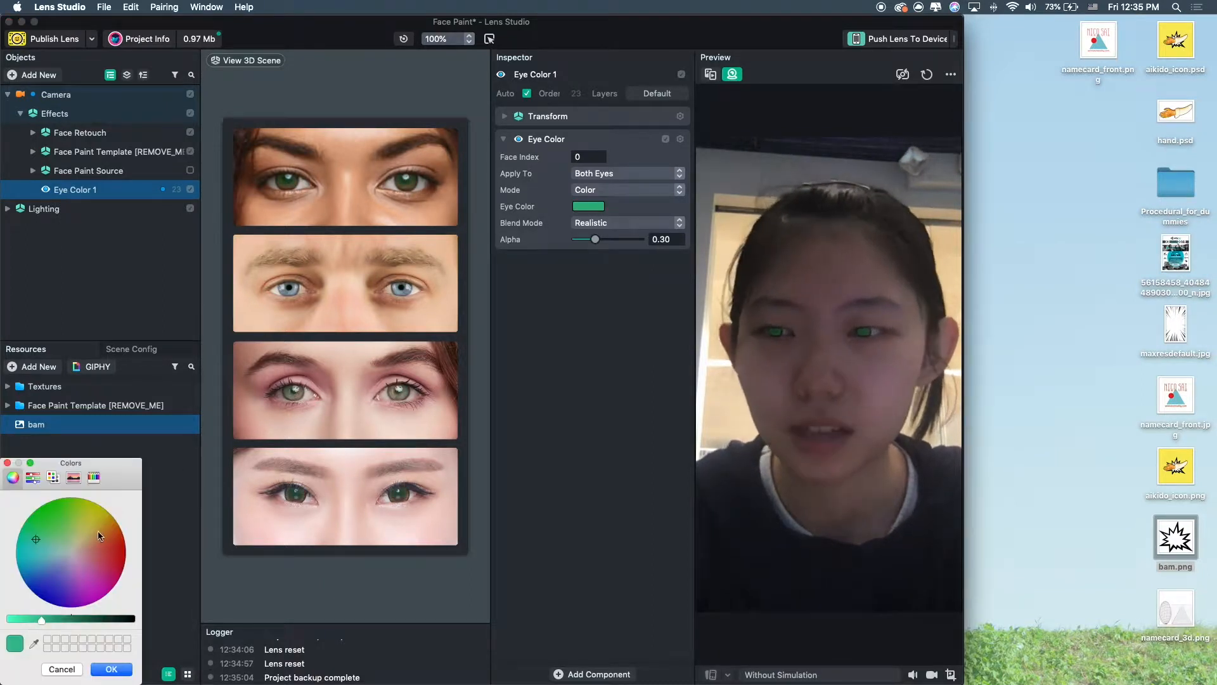
pyautogui.moveTo(99, 533); pyautogui.dragTo(123, 544)
pyautogui.moveTo(125, 461); pyautogui.dragTo(342, 153)
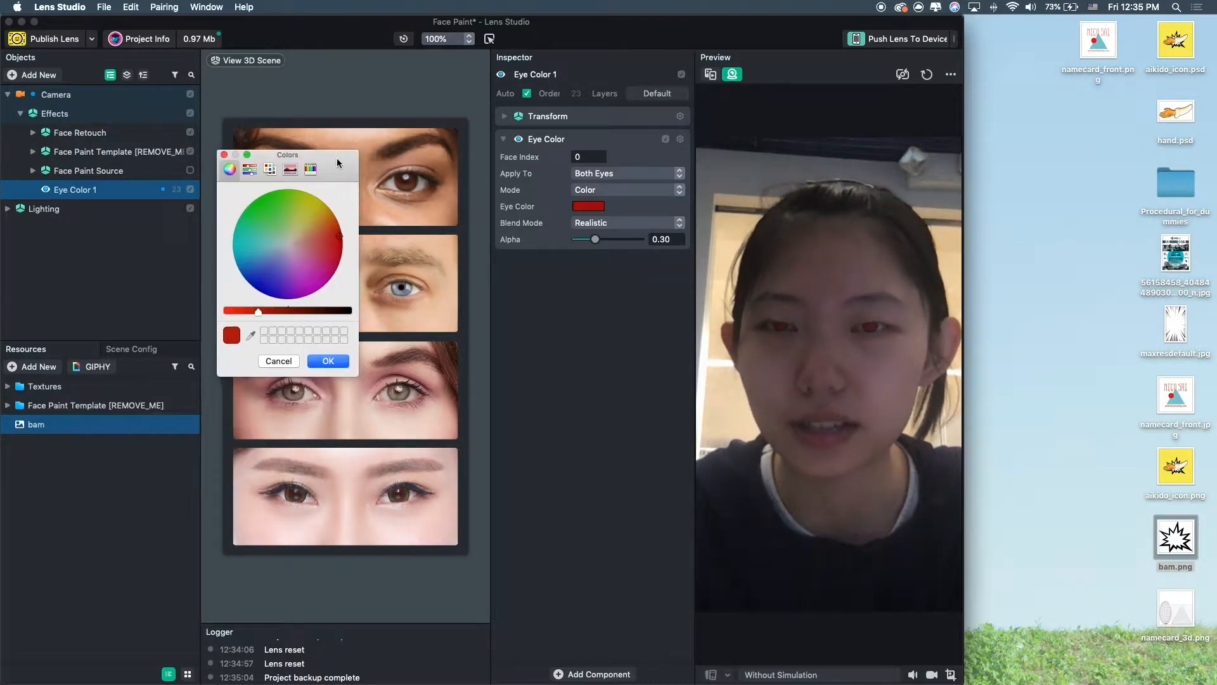
pyautogui.click(334, 363)
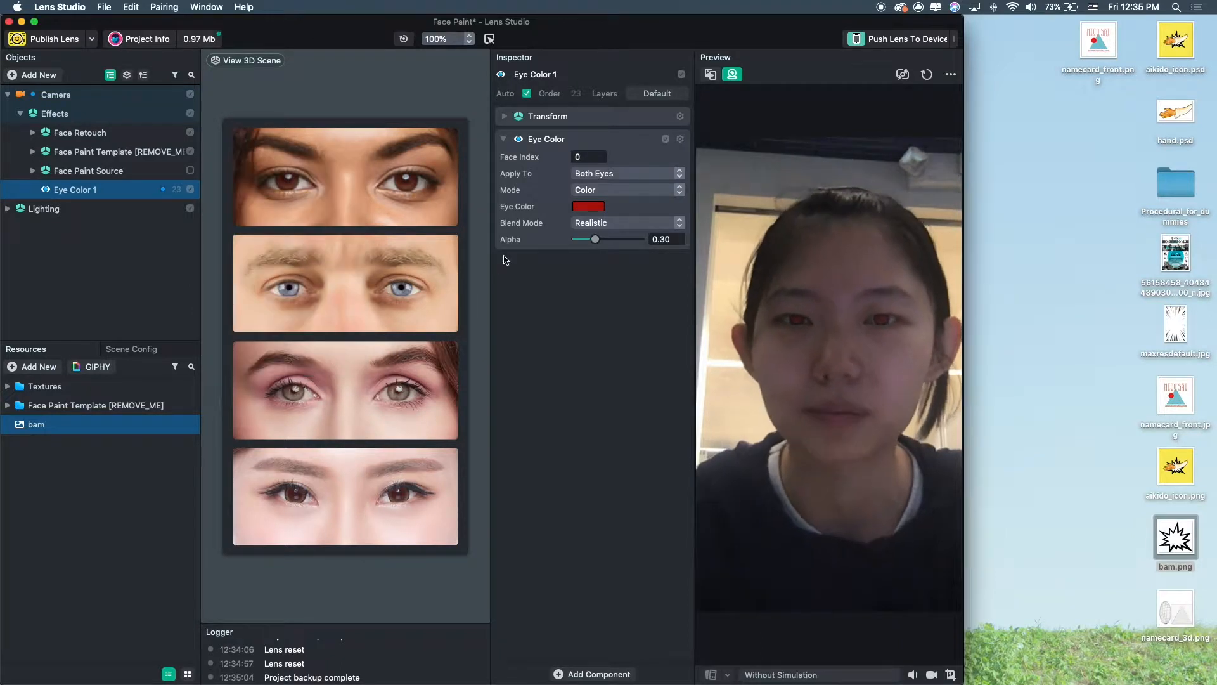
# Switch the Eye Color mode to Texture and assign bam as the iris texture.
pyautogui.click(613, 189)
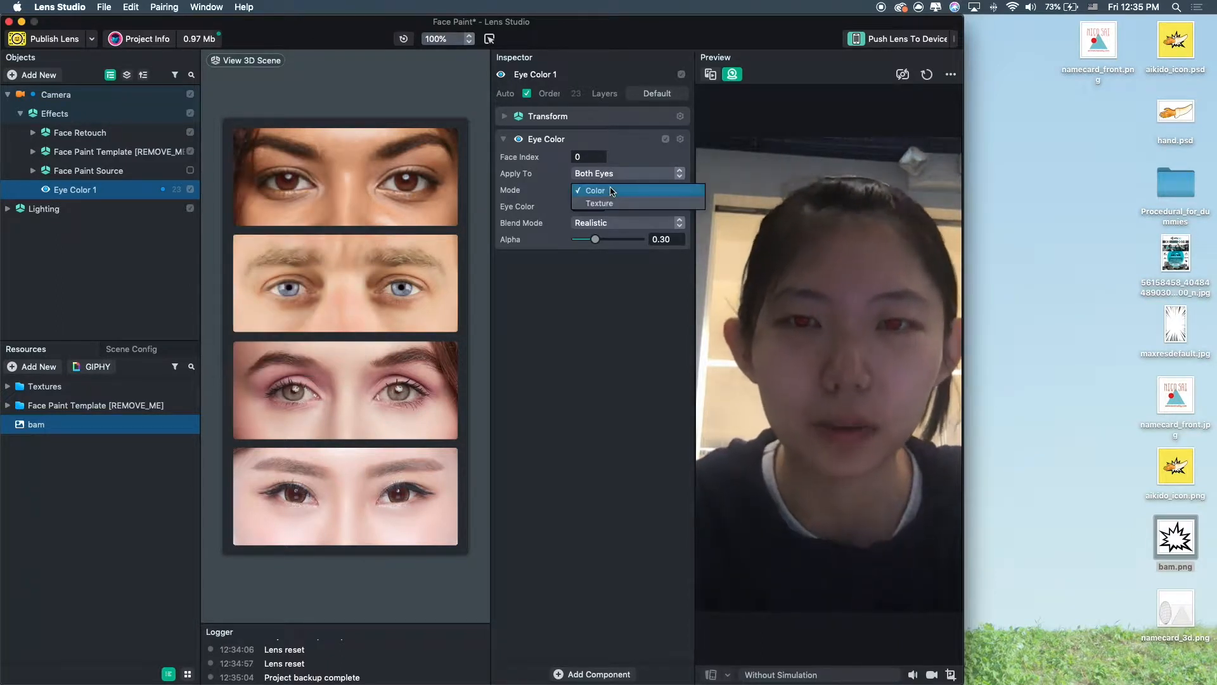
pyautogui.click(619, 189)
pyautogui.click(614, 177)
pyautogui.click(619, 174)
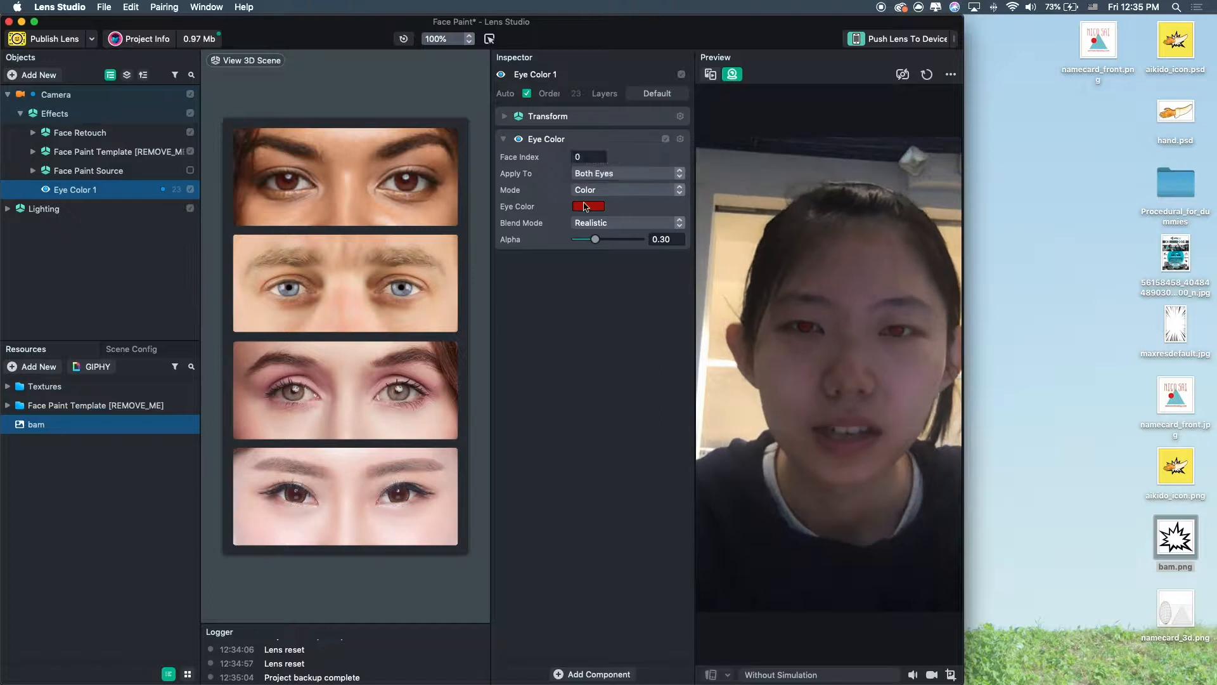
pyautogui.click(615, 190)
pyautogui.click(599, 203)
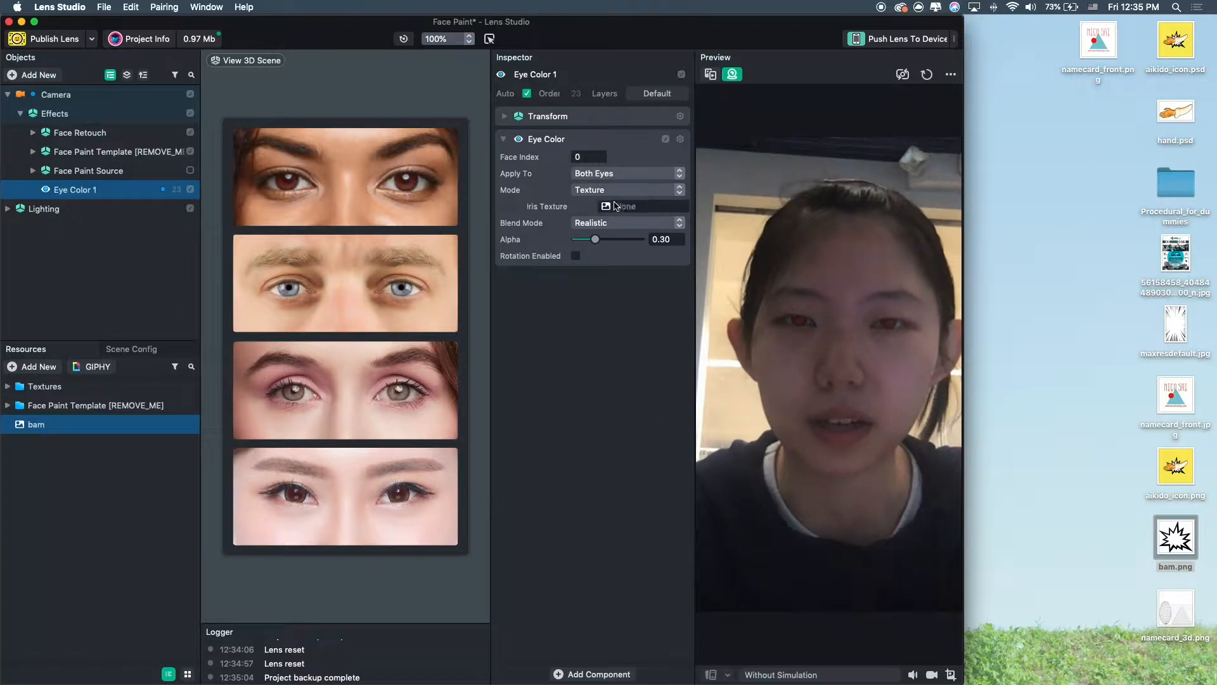
pyautogui.moveTo(837, 180); pyautogui.dragTo(627, 208)
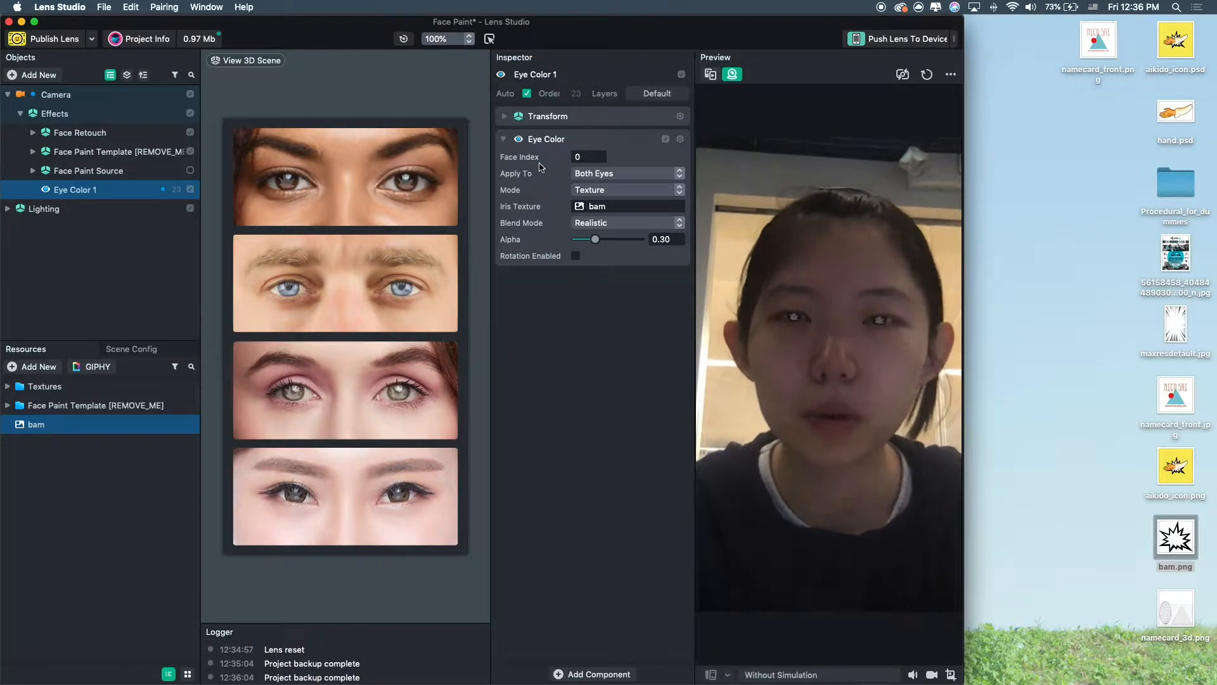
# Keep the mode on Texture and raise the Eye Color alpha to about 0.66.
pyautogui.click(596, 191)
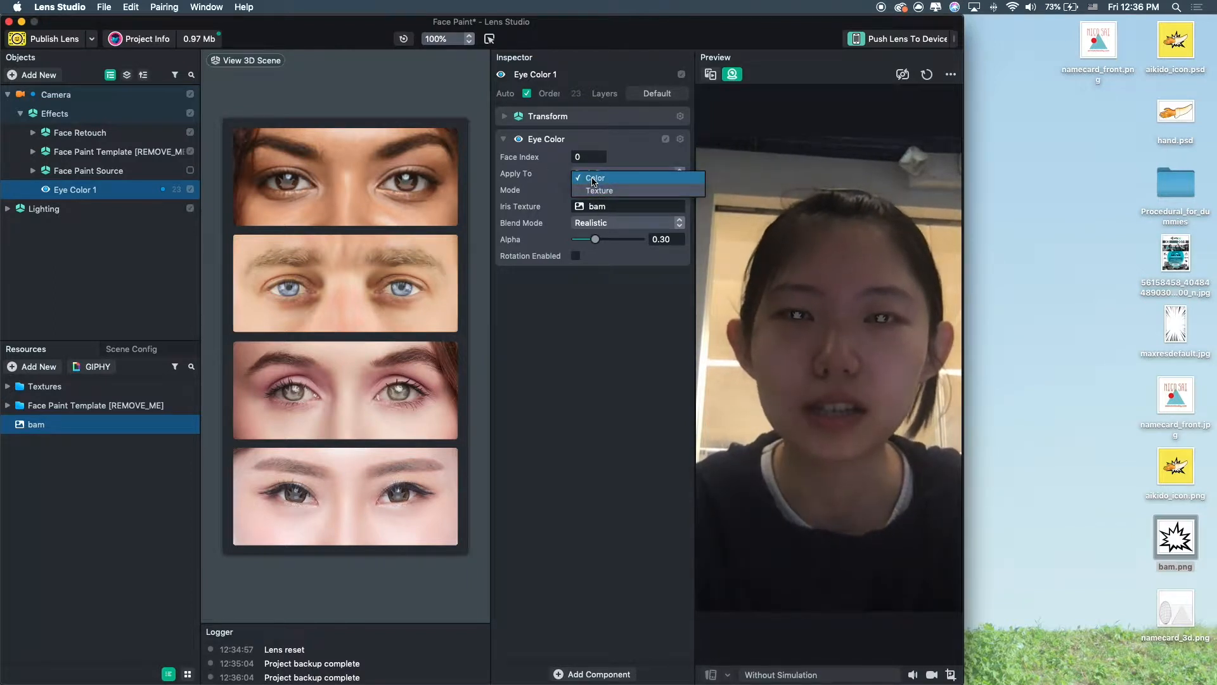
pyautogui.click(601, 190)
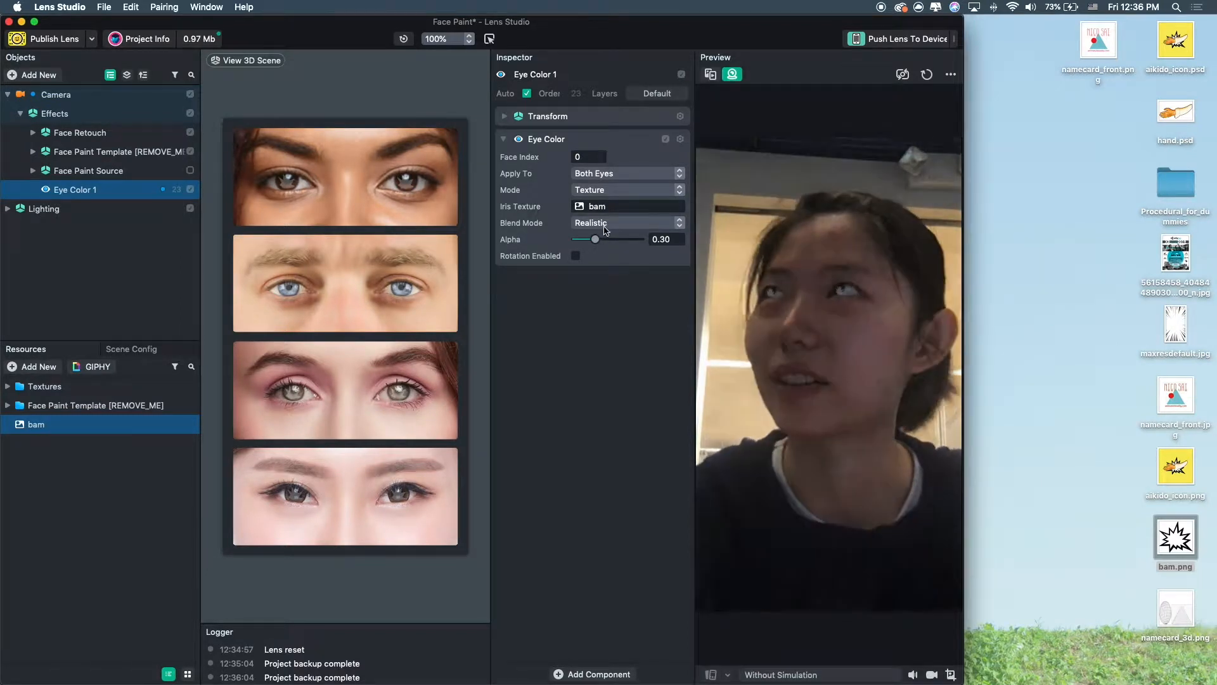
pyautogui.moveTo(596, 242)
pyautogui.mouseDown()
pyautogui.moveTo(635, 239)
pyautogui.moveTo(620, 243)
pyautogui.mouseUp()
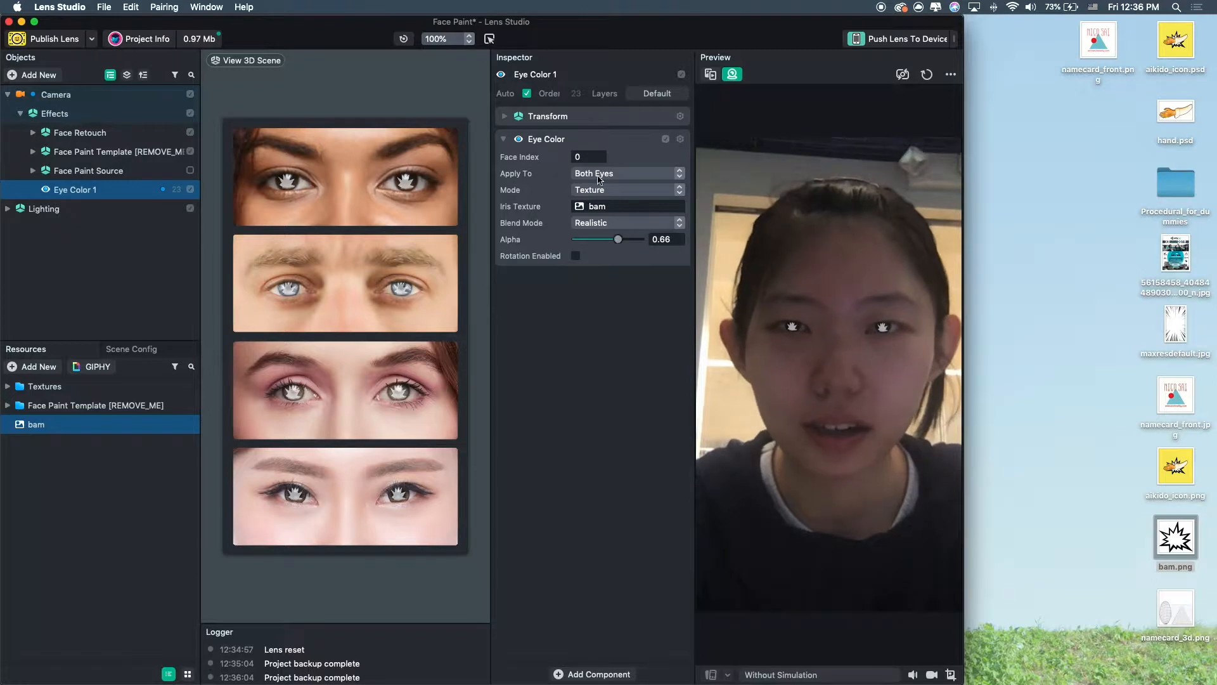
# Set the Eye Color blend mode to Screen and lower its alpha to about 0.37.
pyautogui.click(606, 224)
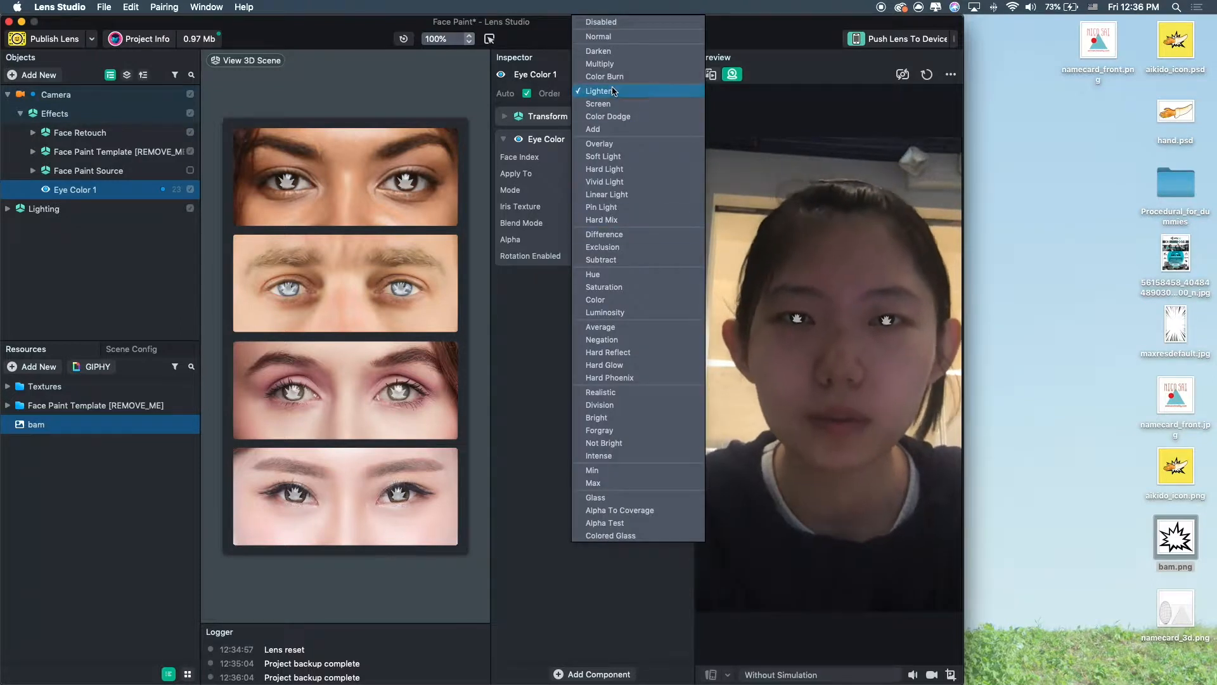
pyautogui.click(629, 53)
pyautogui.click(606, 224)
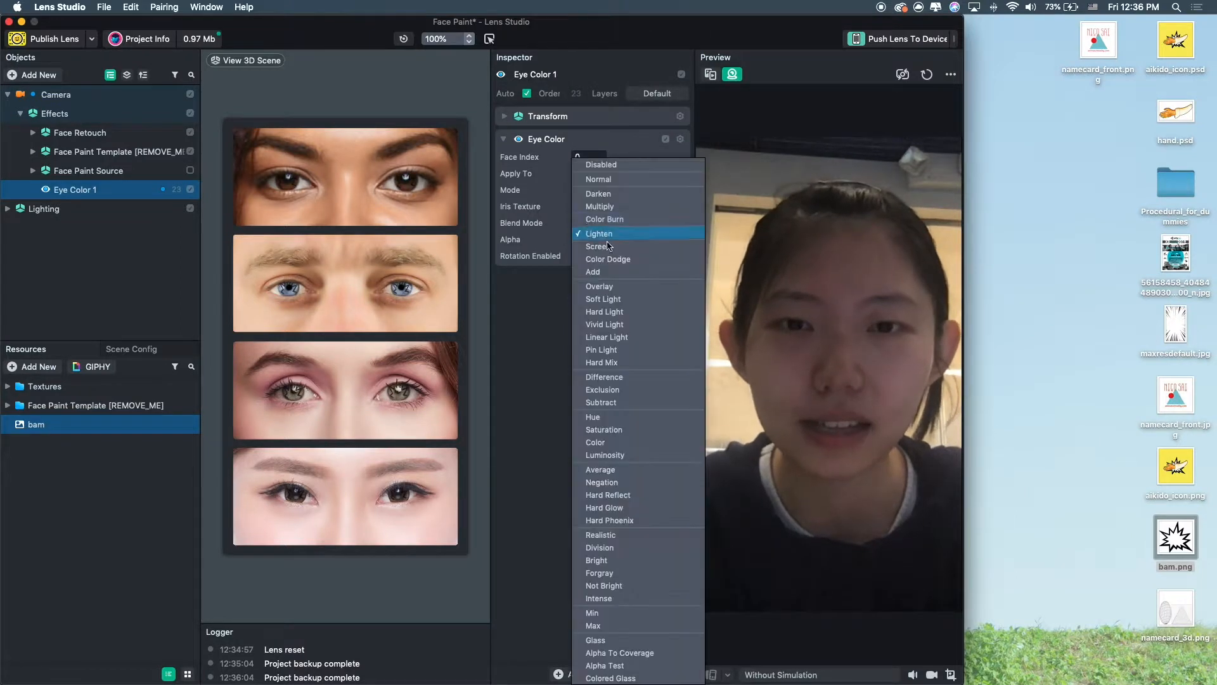
pyautogui.click(621, 258)
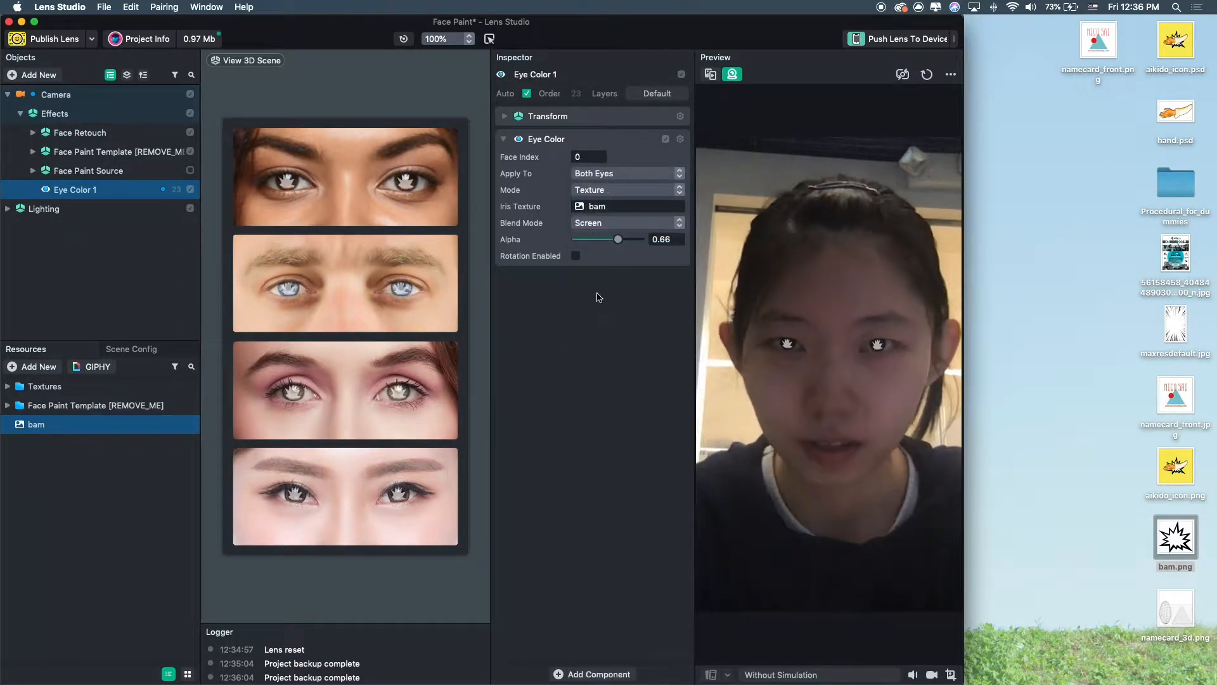
pyautogui.moveTo(606, 239)
pyautogui.mouseDown()
pyautogui.moveTo(624, 241)
pyautogui.moveTo(601, 249)
pyautogui.mouseUp()
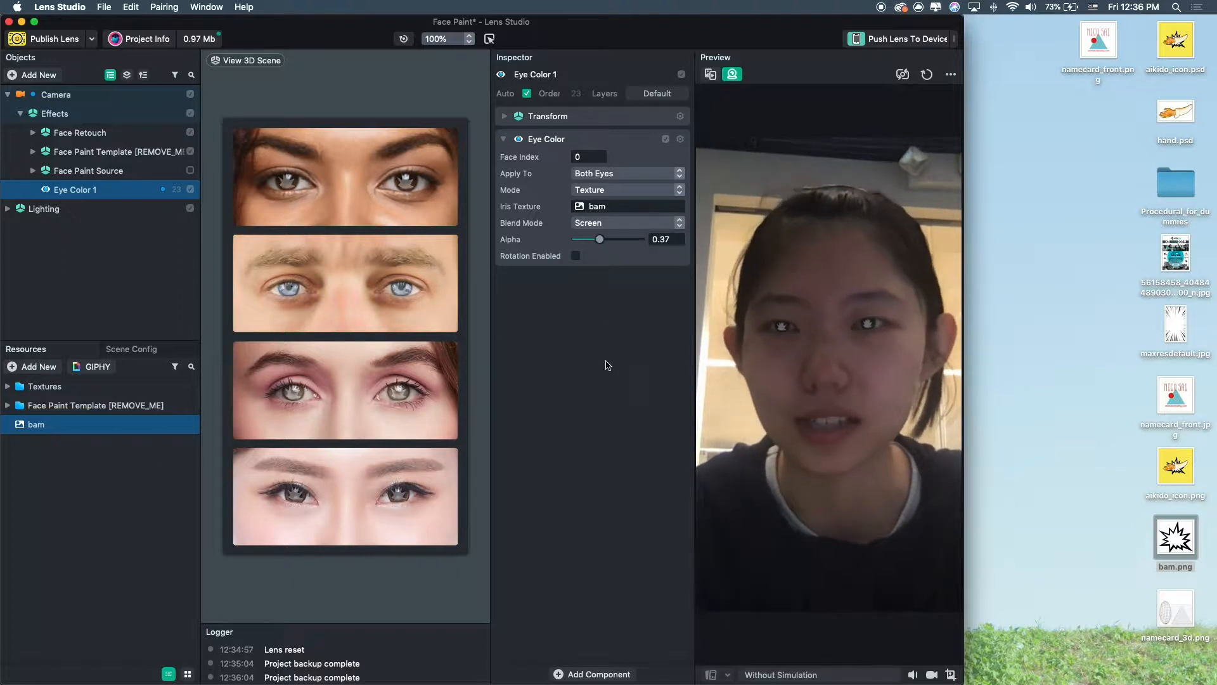
# Add a Face Stretch object from the Face Effects category of new objects.
pyautogui.click(134, 266)
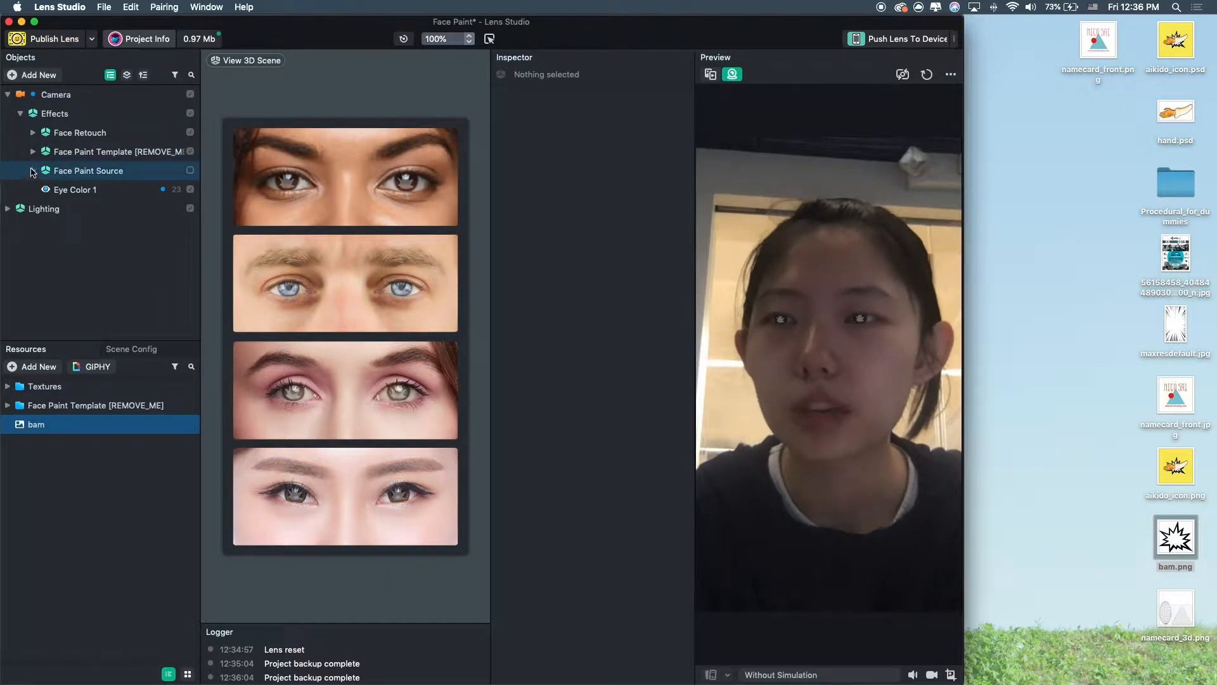
pyautogui.click(38, 76)
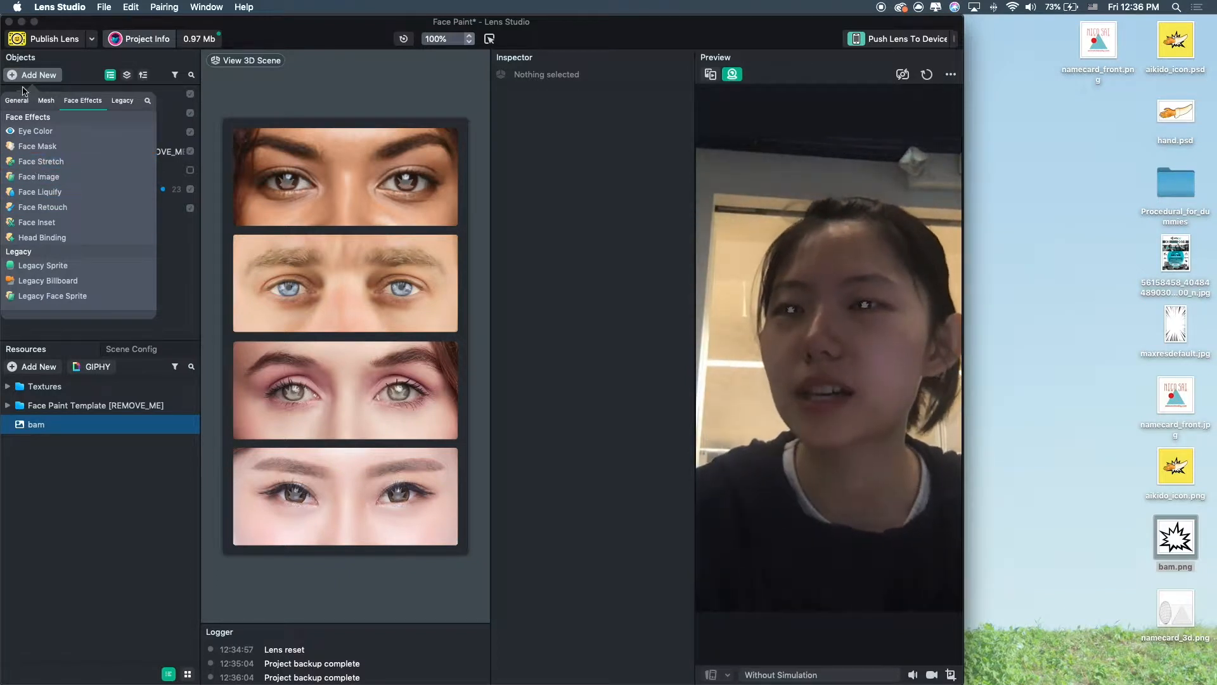
pyautogui.click(59, 162)
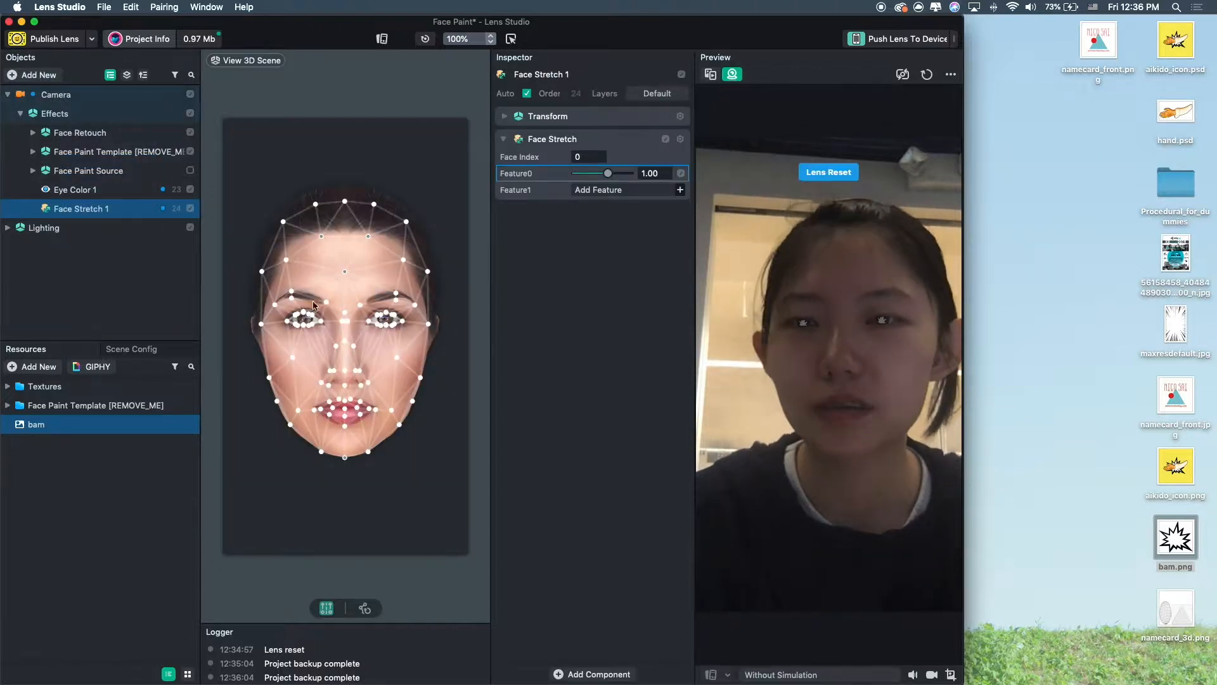
pyautogui.scroll(5, 371, 367)
pyautogui.scroll(-2, 393, 367)
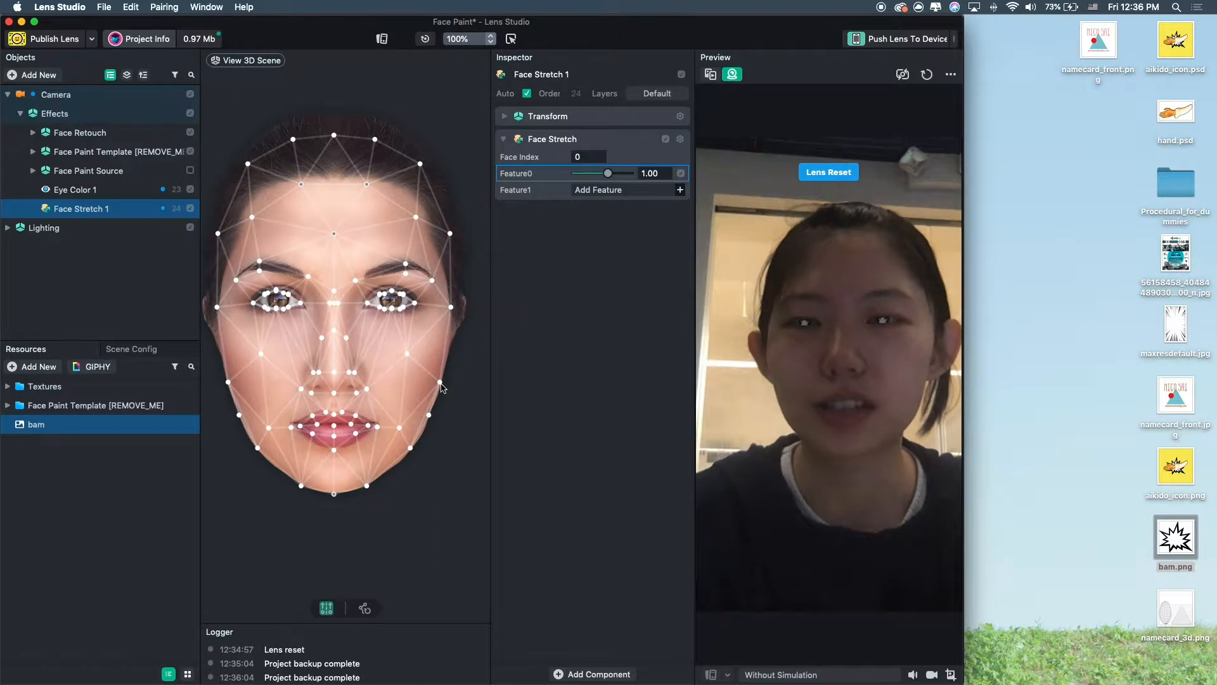
# Drag Face Stretch points to widen the cheeks and temples and pull the chin down.
pyautogui.moveTo(439, 382); pyautogui.dragTo(399, 383)
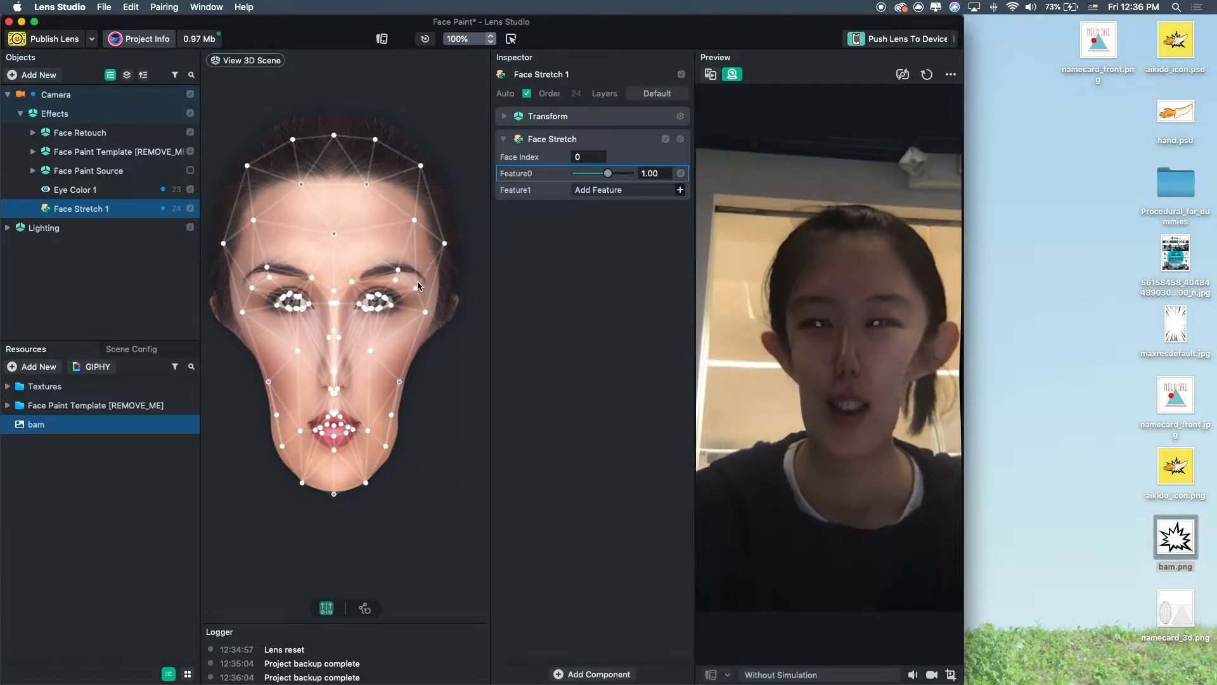
pyautogui.moveTo(423, 311); pyautogui.dragTo(484, 322)
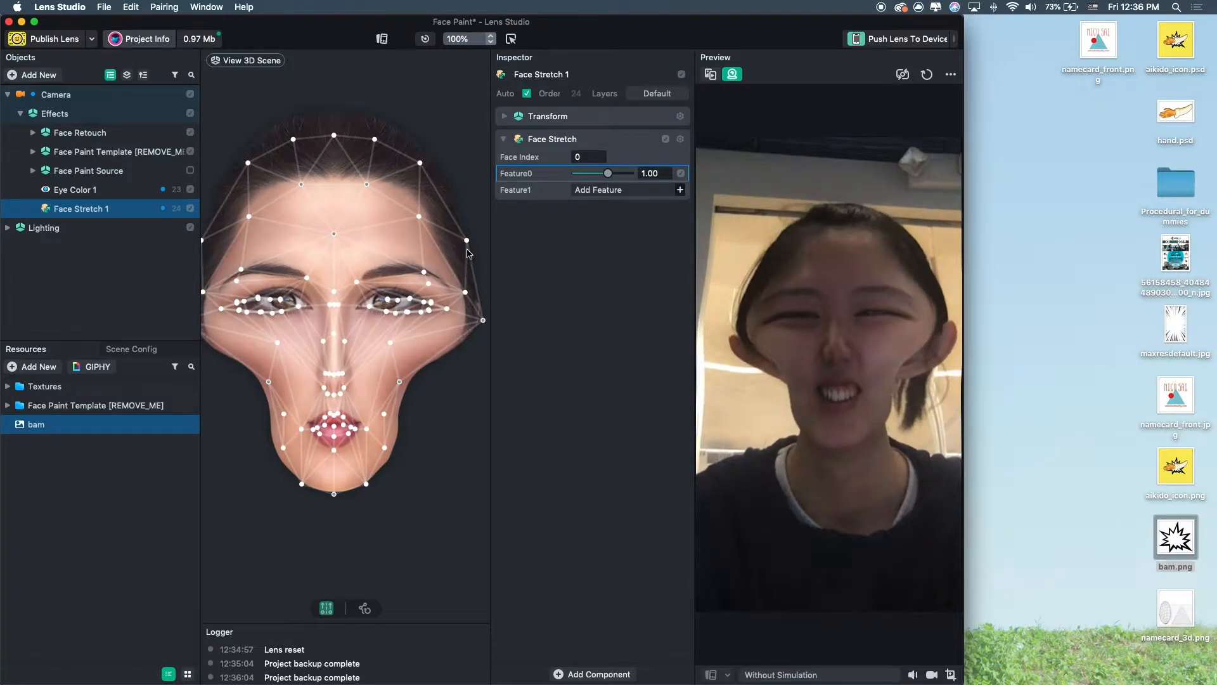
pyautogui.moveTo(469, 245); pyautogui.dragTo(488, 238)
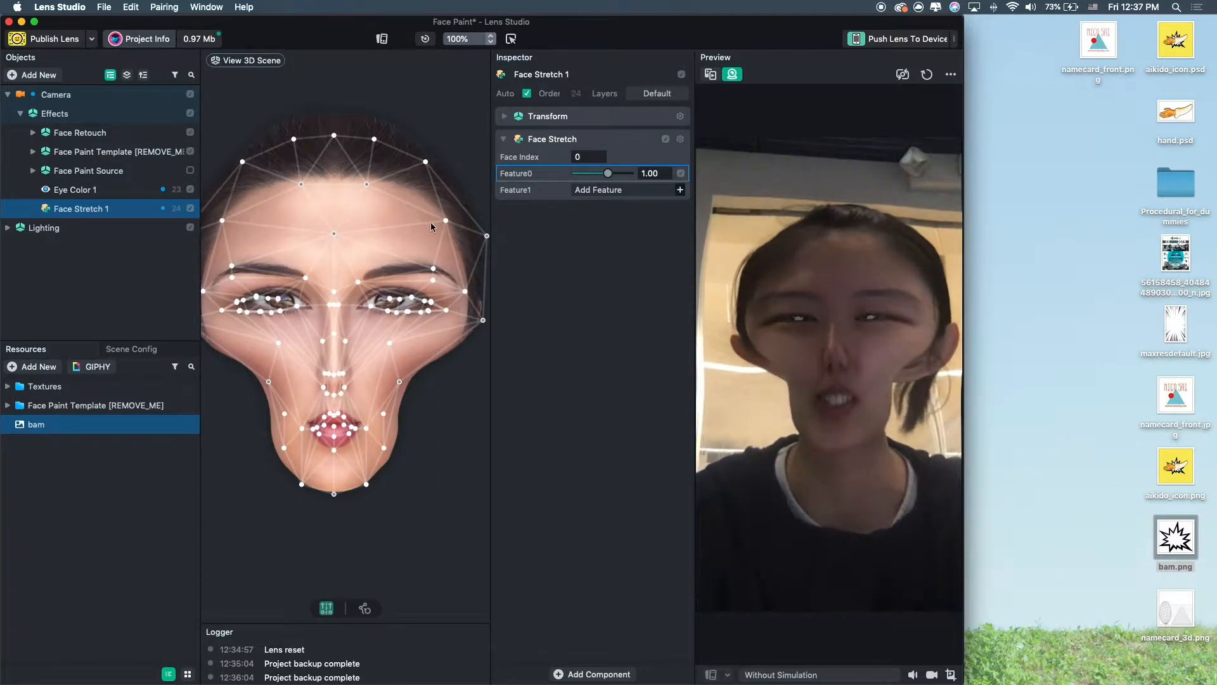
pyautogui.moveTo(333, 234); pyautogui.dragTo(333, 285)
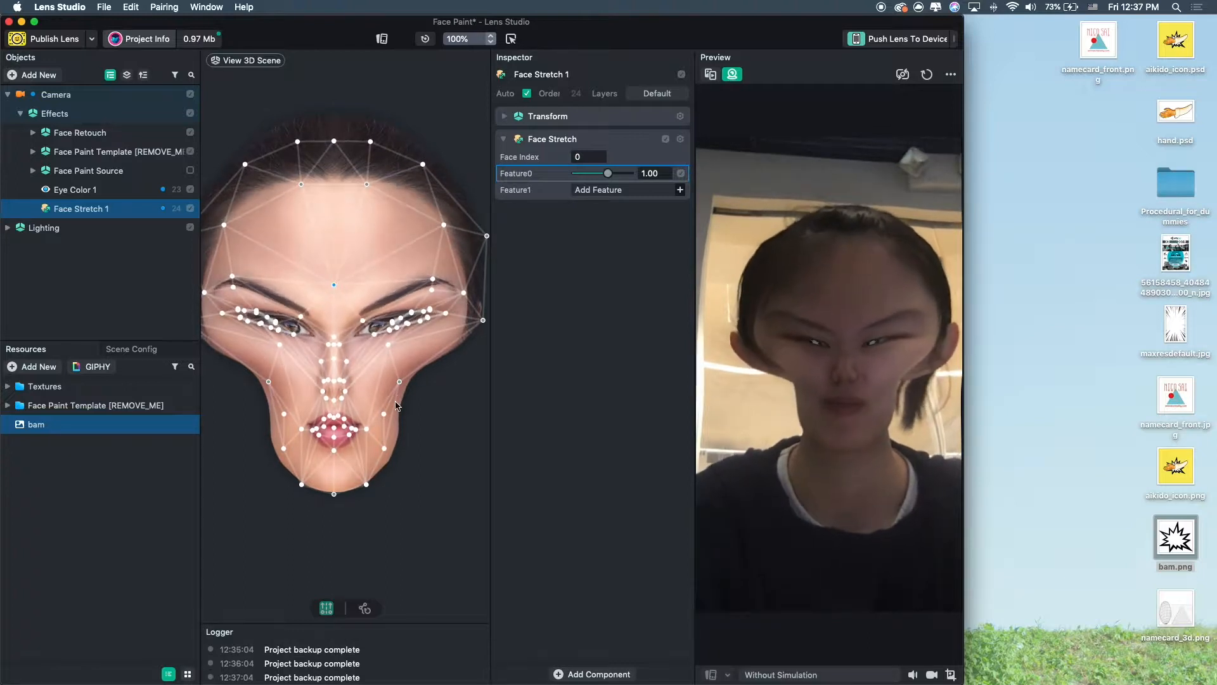
pyautogui.moveTo(399, 382)
pyautogui.mouseDown()
pyautogui.moveTo(438, 401)
pyautogui.moveTo(406, 404)
pyautogui.mouseUp()
pyautogui.moveTo(389, 462); pyautogui.dragTo(386, 438)
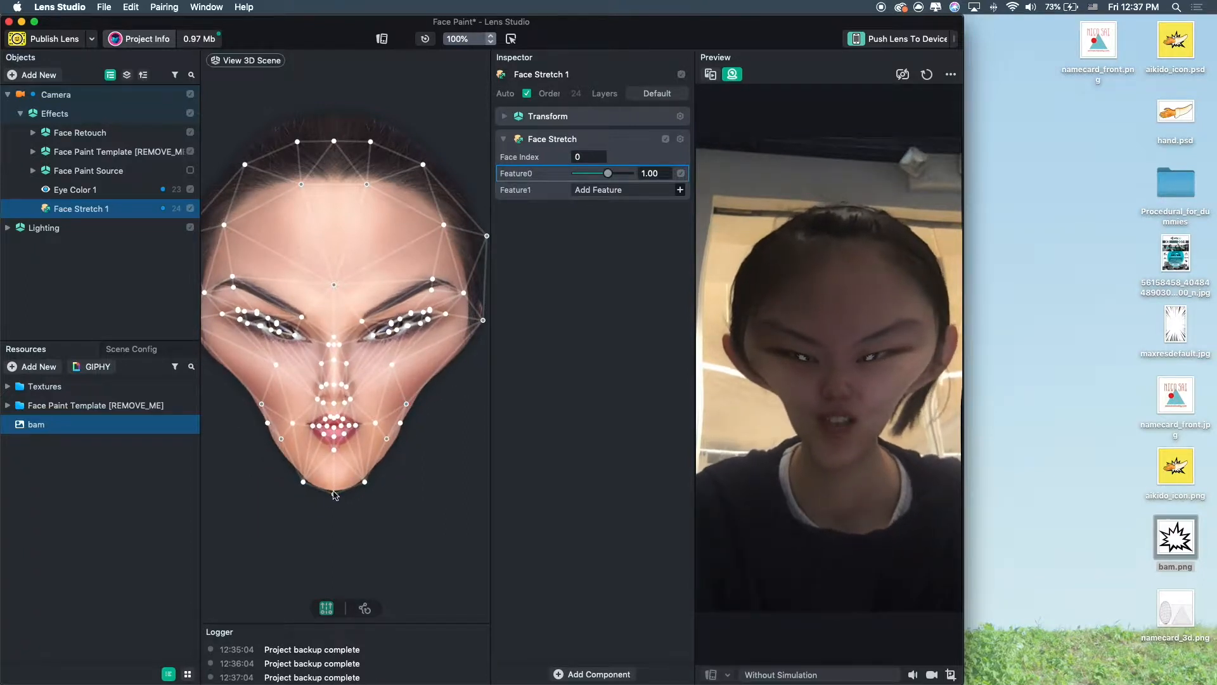
pyautogui.moveTo(334, 498); pyautogui.dragTo(331, 533)
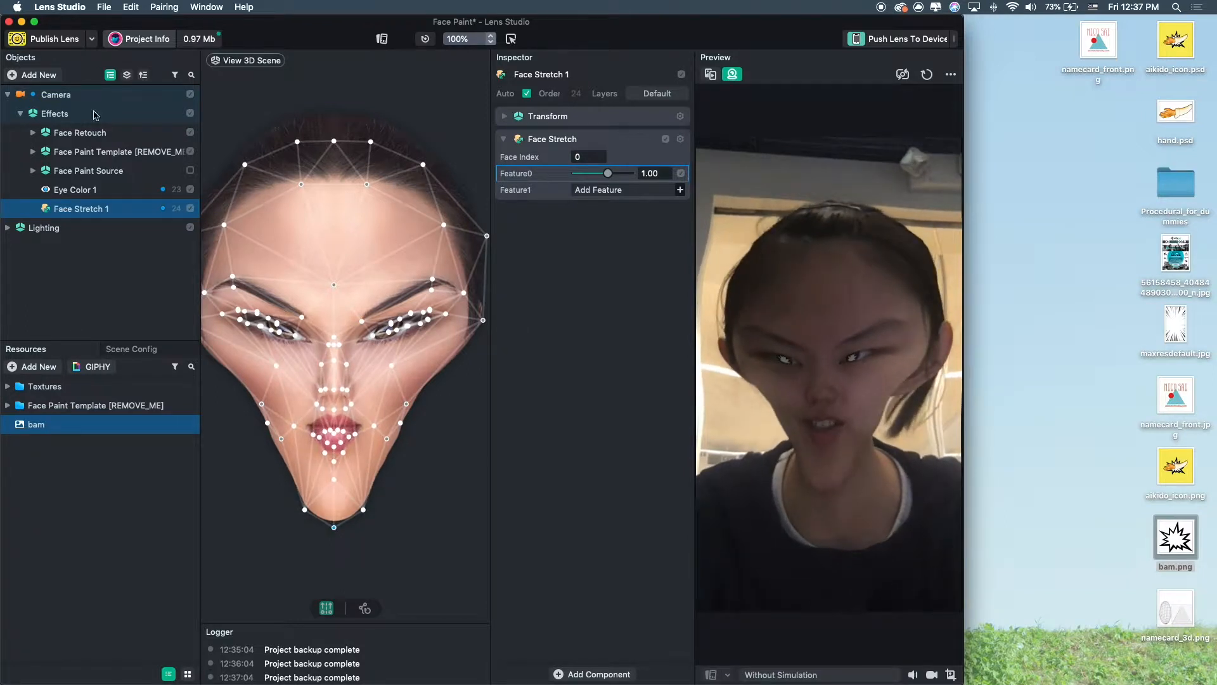
# Expand the Face Paint Template hierarchy and adjust further Face Stretch points around the jaw, nose and forehead.
pyautogui.click(34, 133)
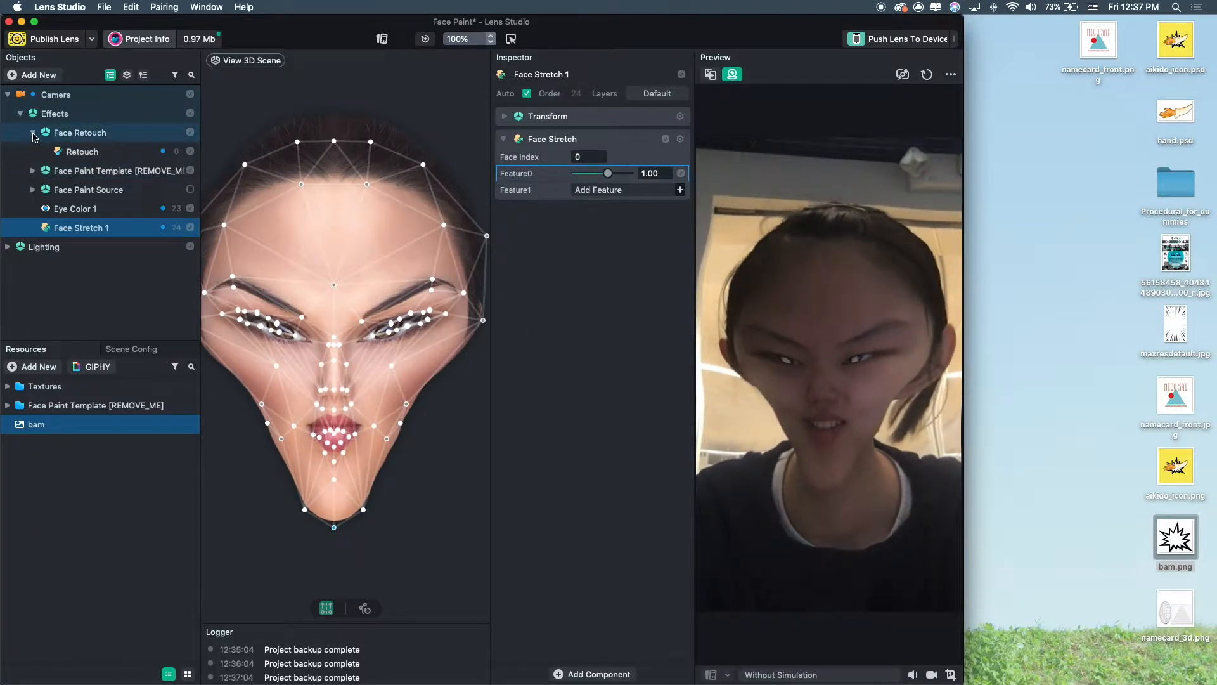
pyautogui.click(34, 133)
pyautogui.click(32, 151)
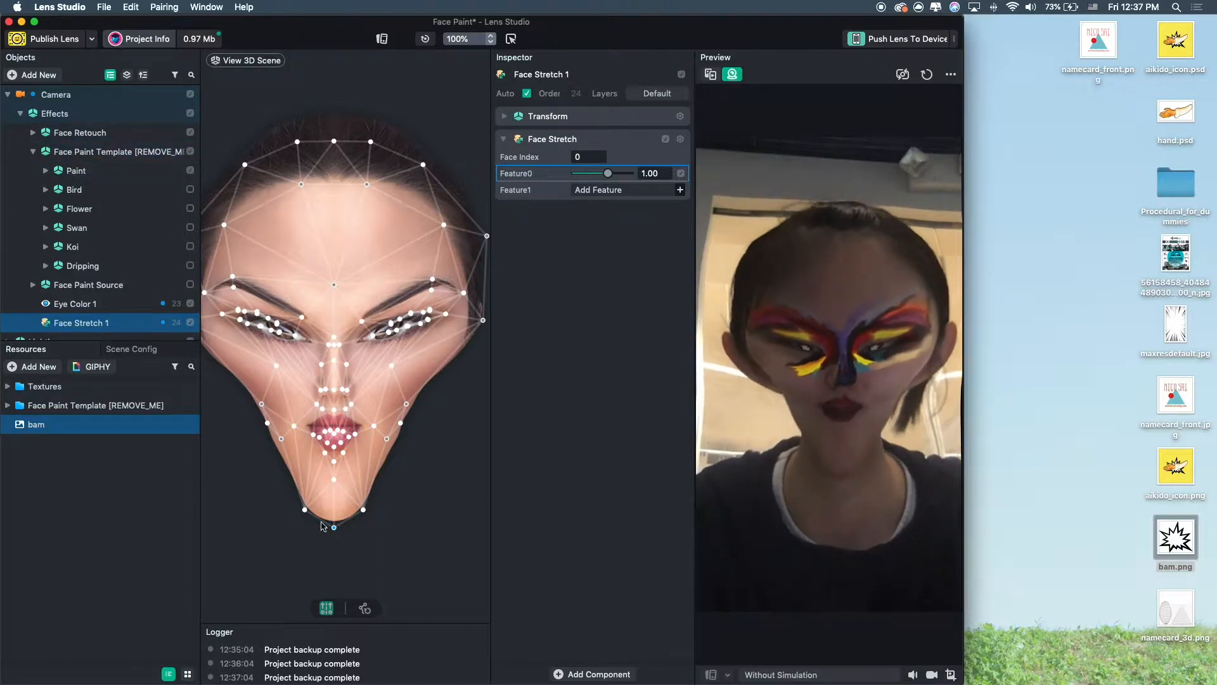
pyautogui.moveTo(400, 424); pyautogui.dragTo(429, 453)
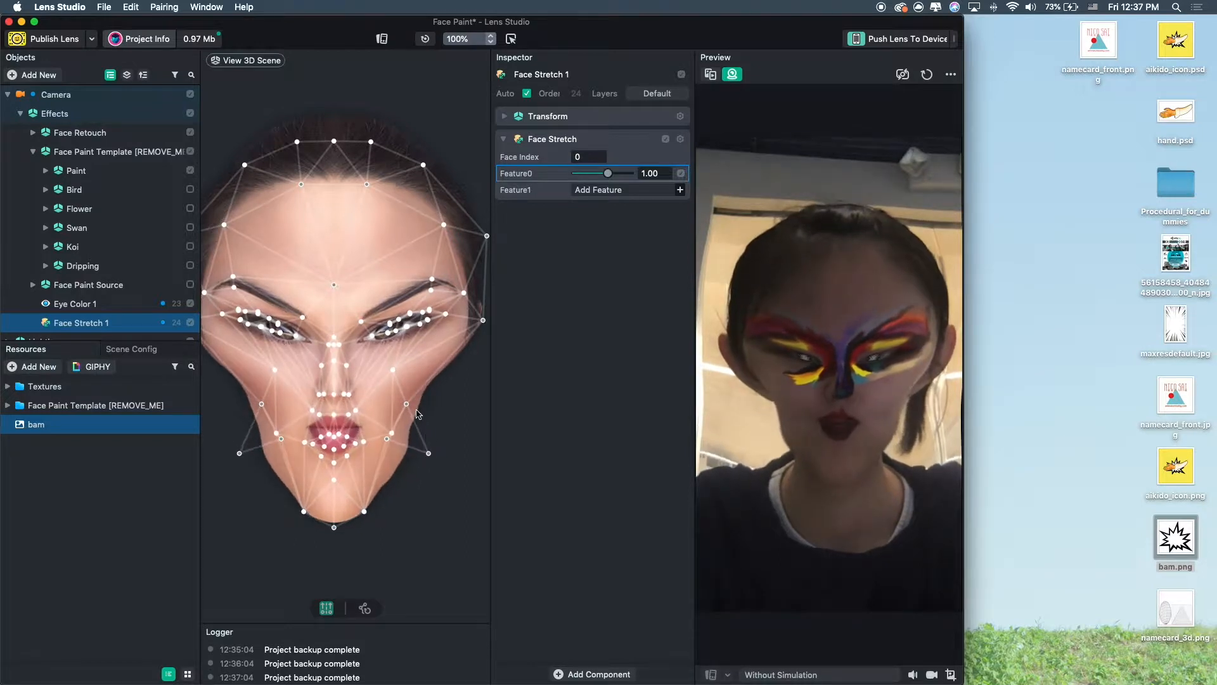
pyautogui.moveTo(407, 404); pyautogui.dragTo(433, 423)
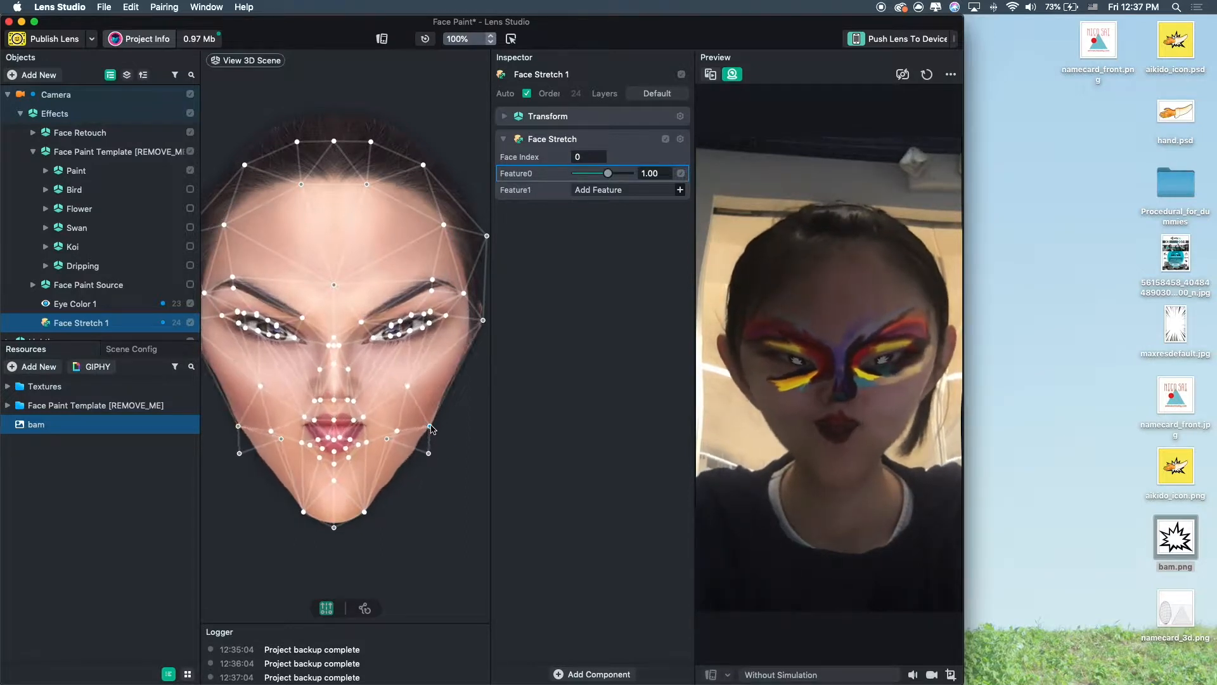
pyautogui.moveTo(337, 400); pyautogui.dragTo(335, 375)
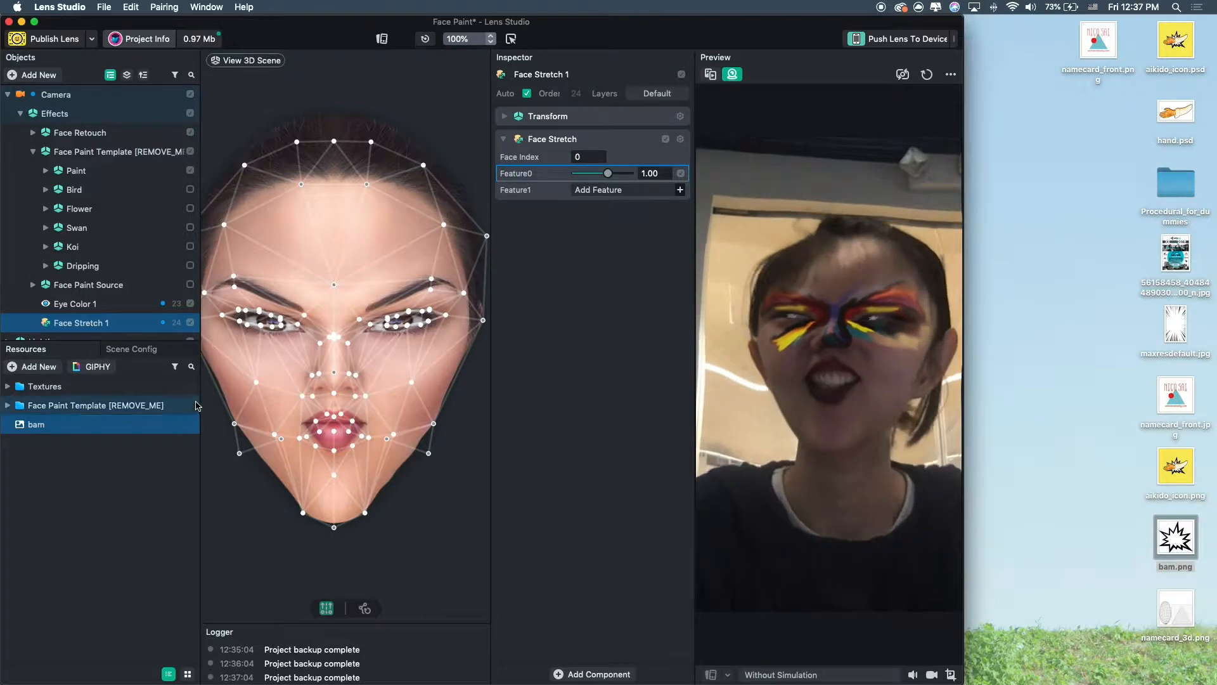
pyautogui.moveTo(365, 187); pyautogui.dragTo(379, 166)
pyautogui.moveTo(382, 154); pyautogui.dragTo(375, 144)
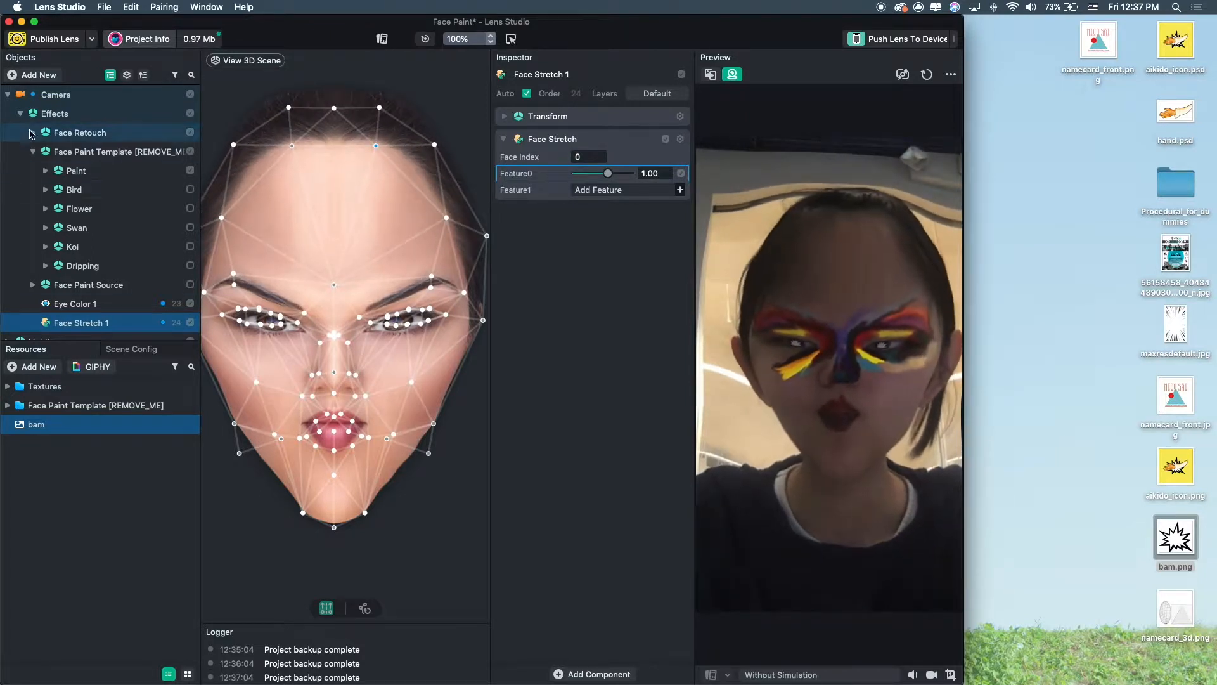
# Add a Face Image object and move it up onto the forehead.
pyautogui.click(28, 75)
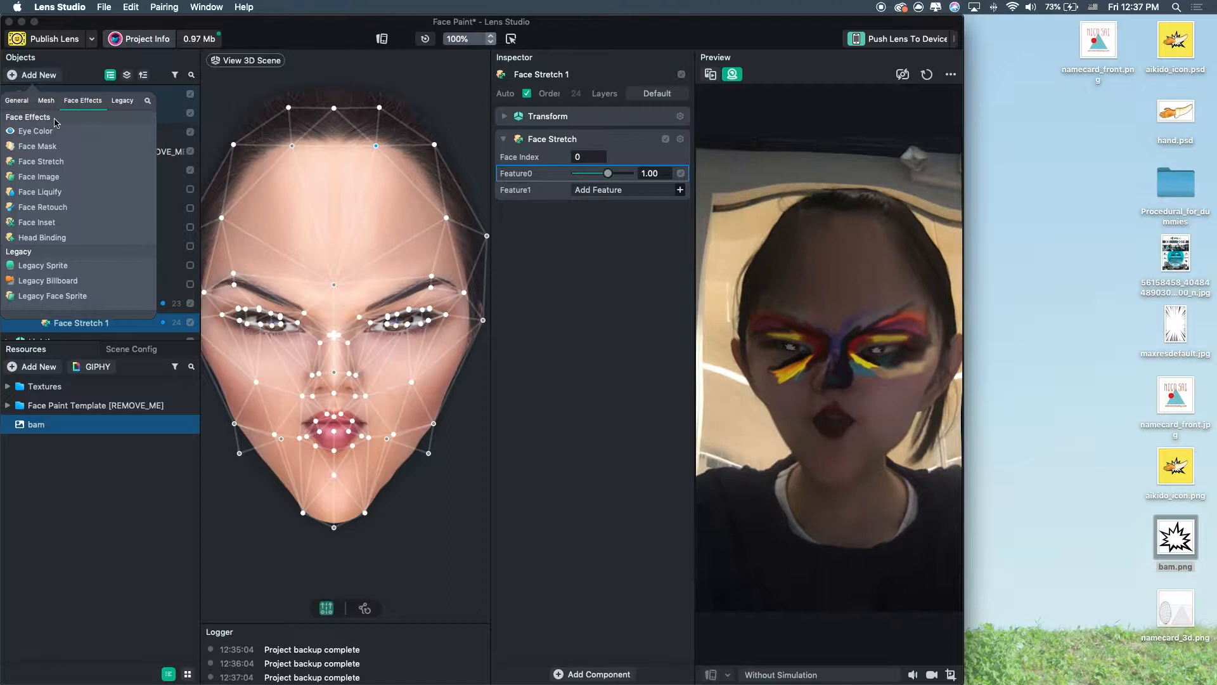
pyautogui.click(43, 179)
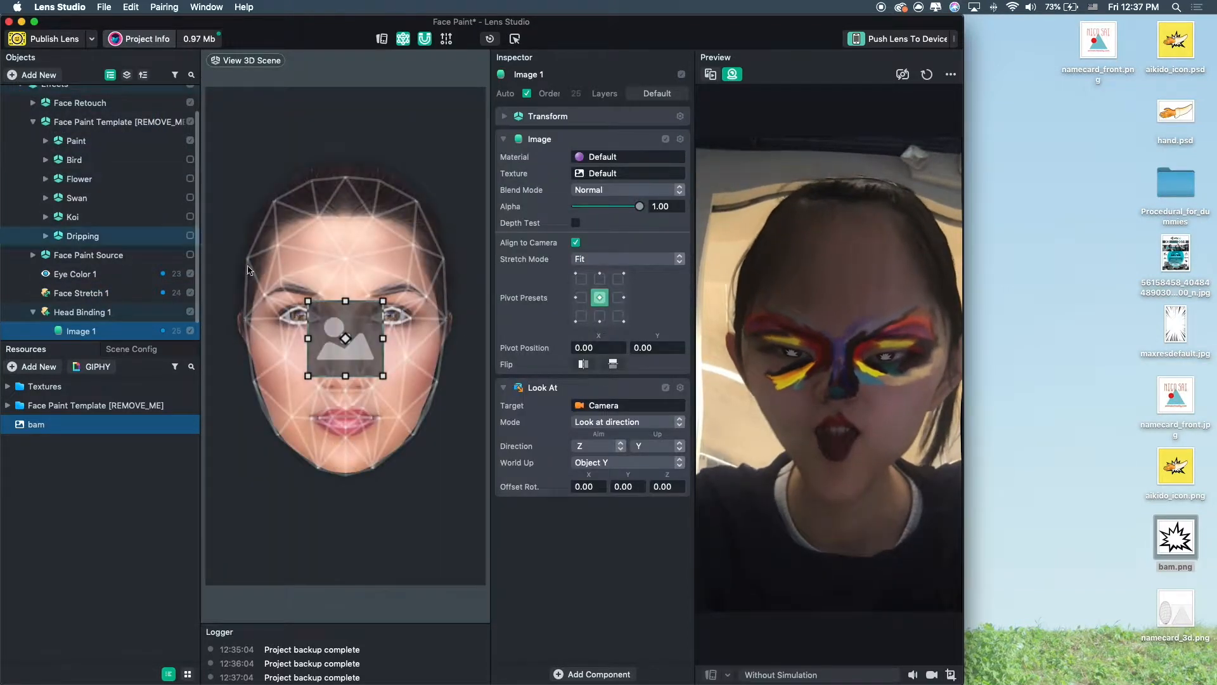
pyautogui.moveTo(352, 309); pyautogui.dragTo(349, 210)
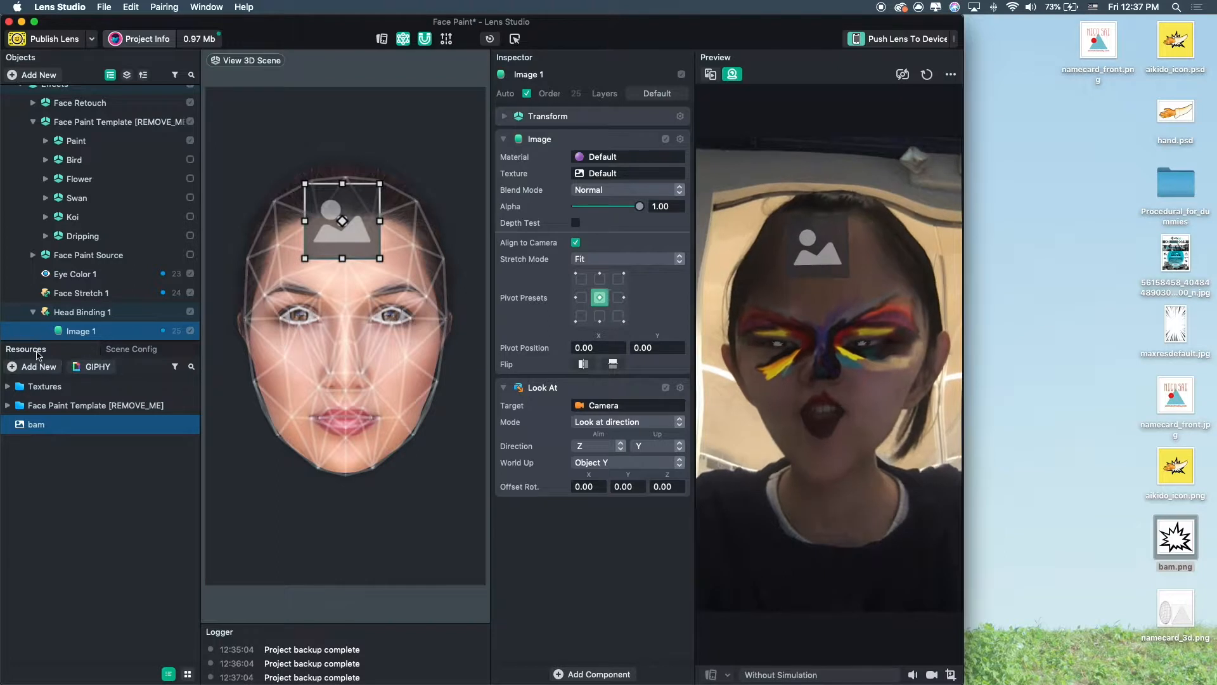
# Open GIPHY, pick the flaming thumbs-up sticker and add it as a face image.
pyautogui.click(86, 367)
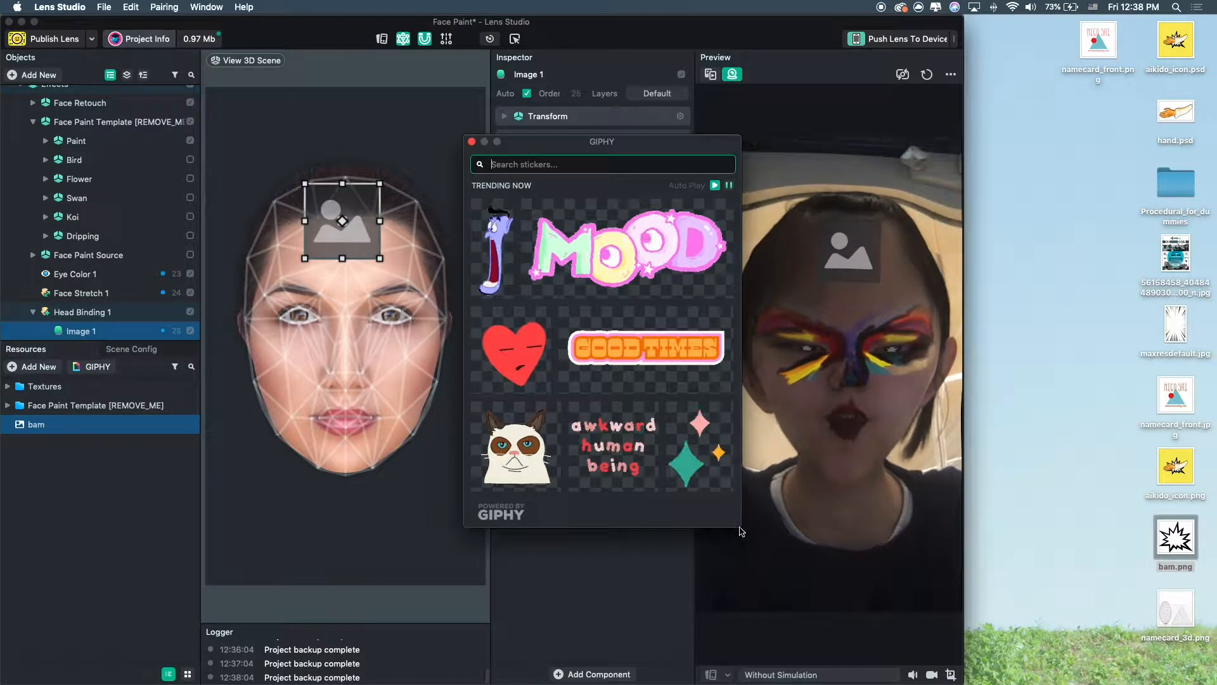
pyautogui.moveTo(654, 145); pyautogui.dragTo(1123, 25)
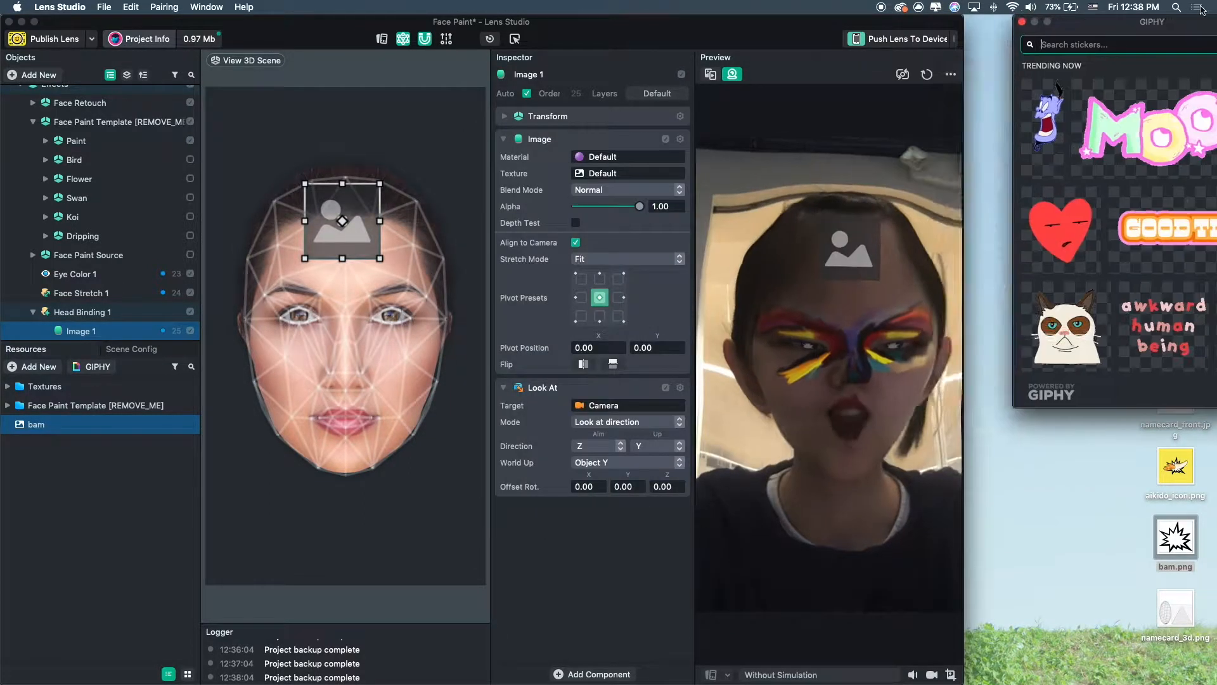
pyautogui.scroll(-3, 1073, 251)
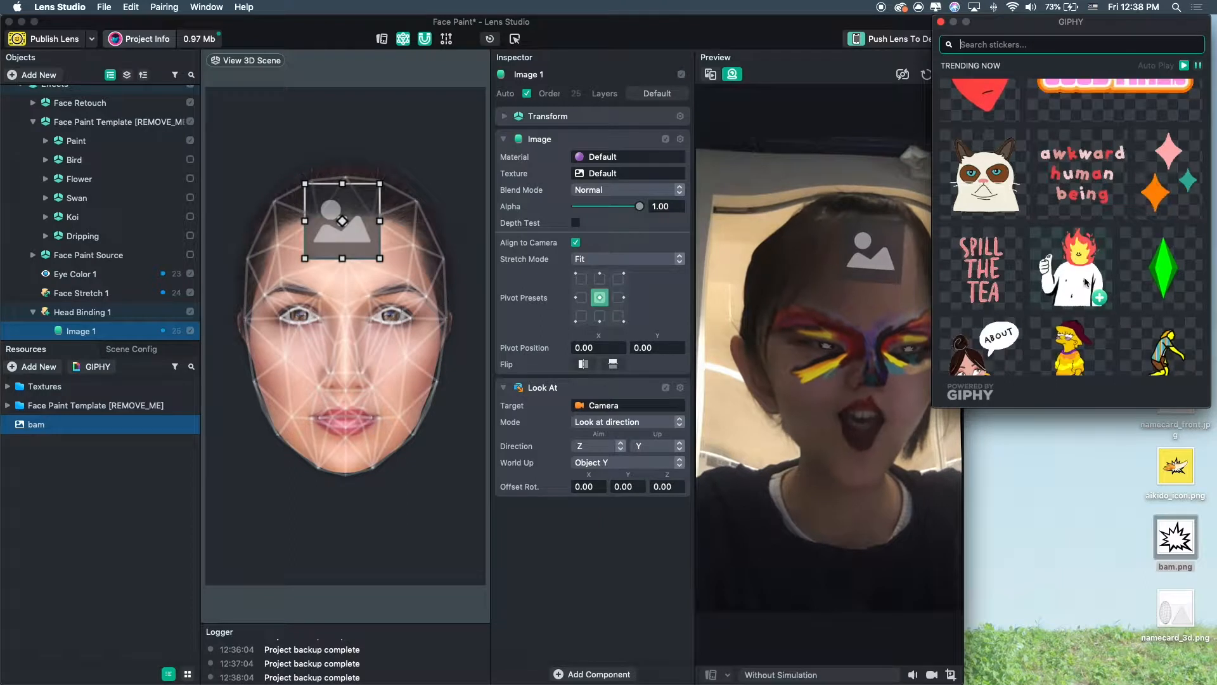
pyautogui.scroll(-3, 1074, 251)
pyautogui.click(1099, 183)
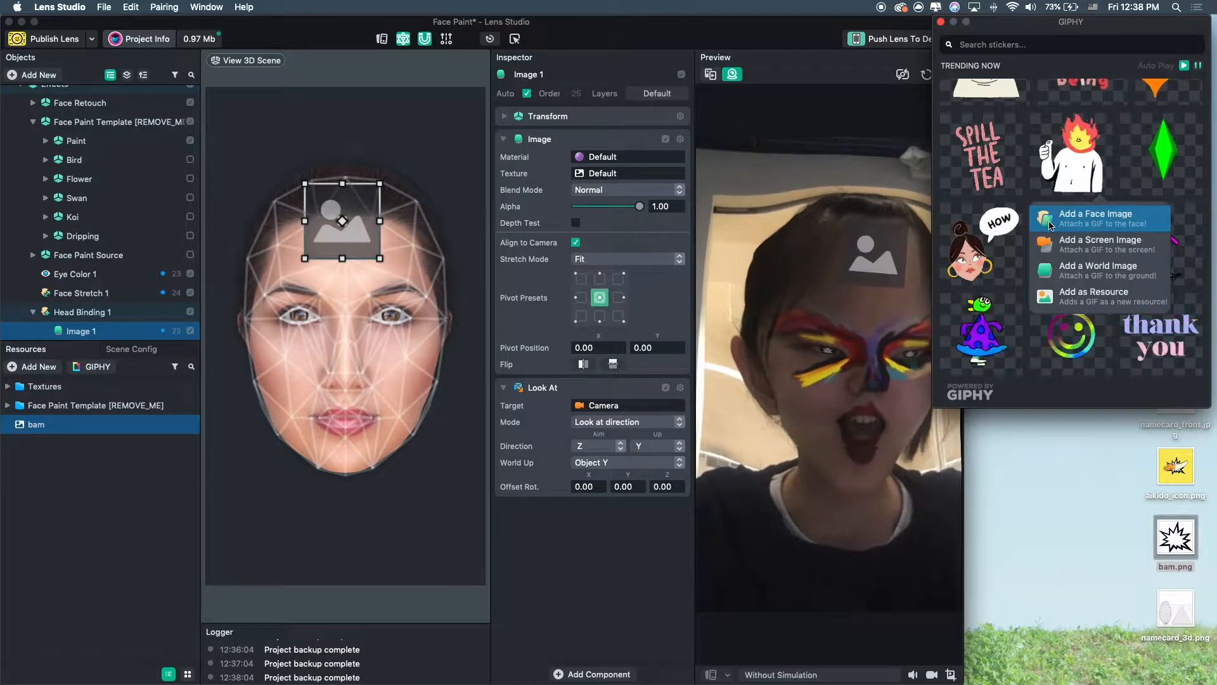
pyautogui.click(1081, 218)
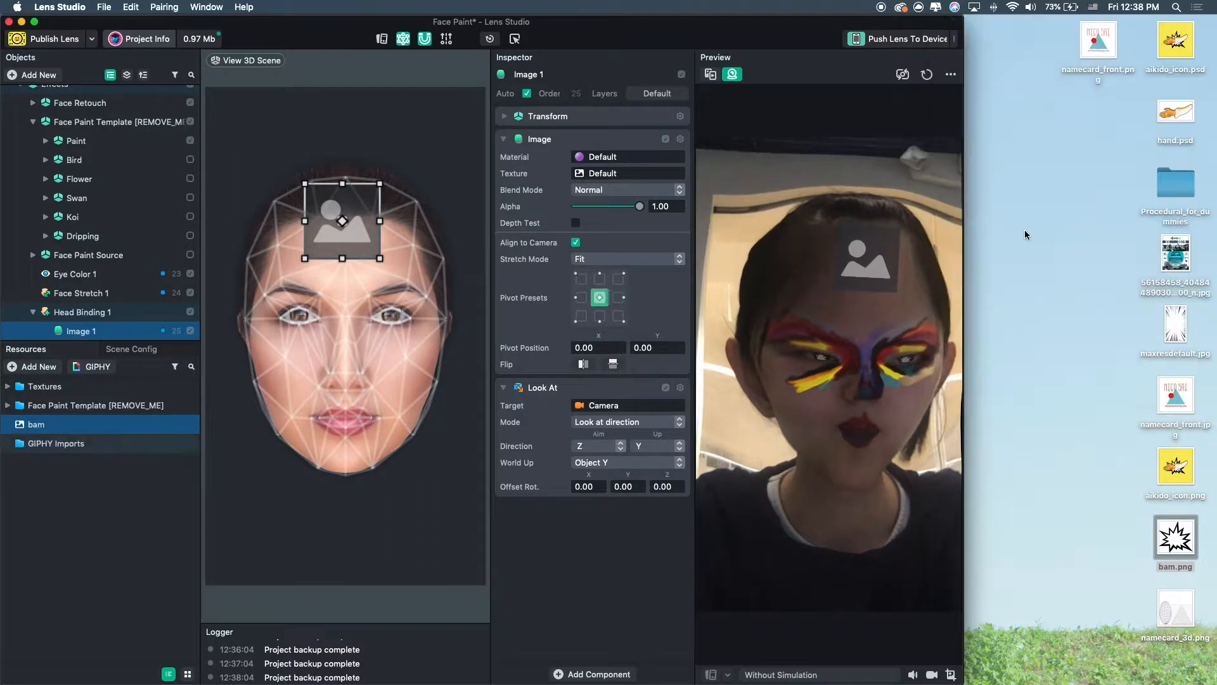
pyautogui.moveTo(352, 363); pyautogui.dragTo(416, 236)
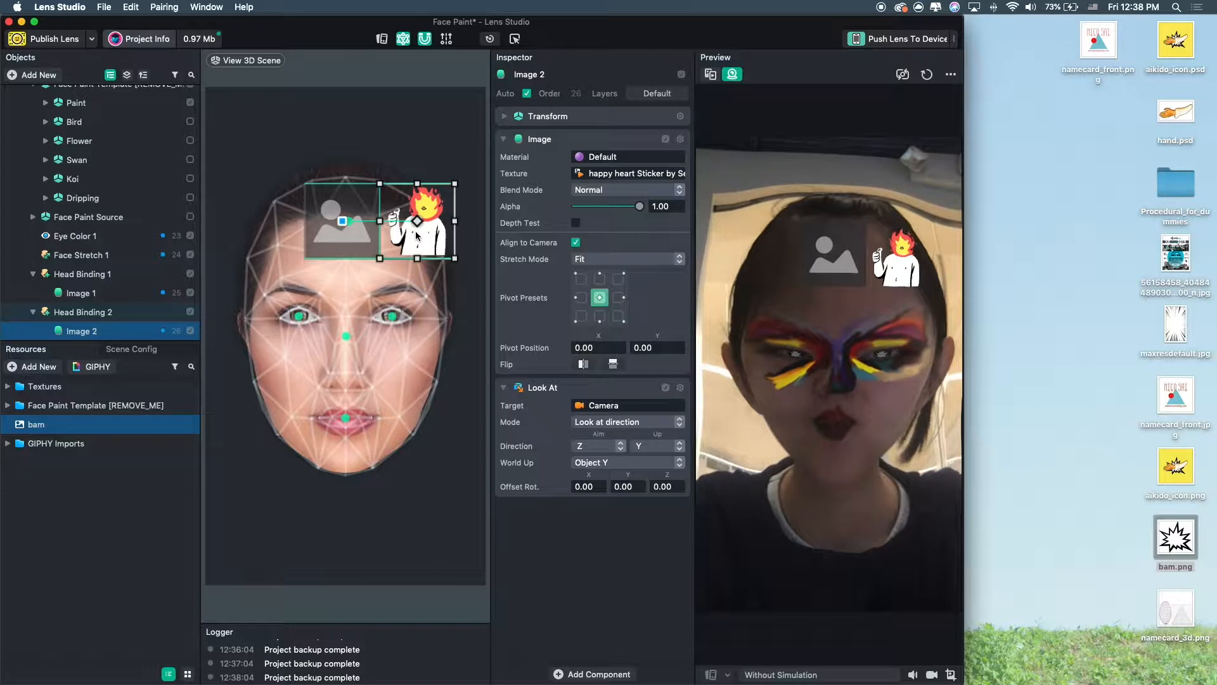
# Delete the first Head Binding with the placeholder face image.
pyautogui.click(352, 232)
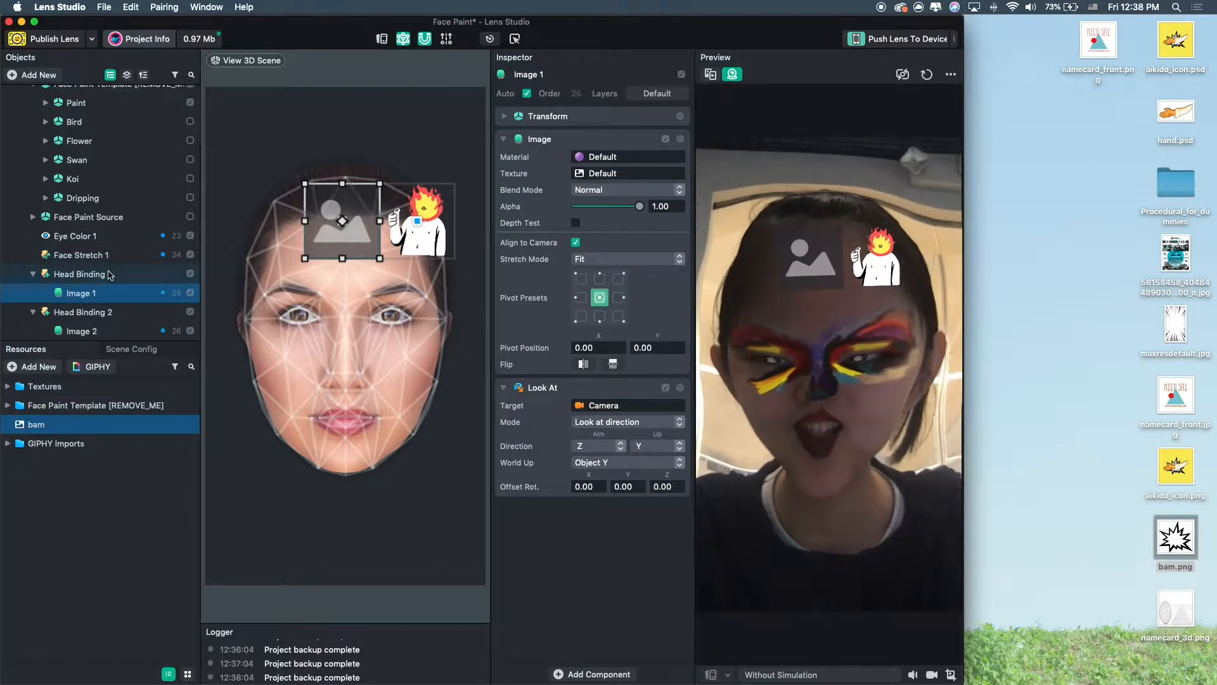
pyautogui.click(79, 274)
pyautogui.press('Delete')
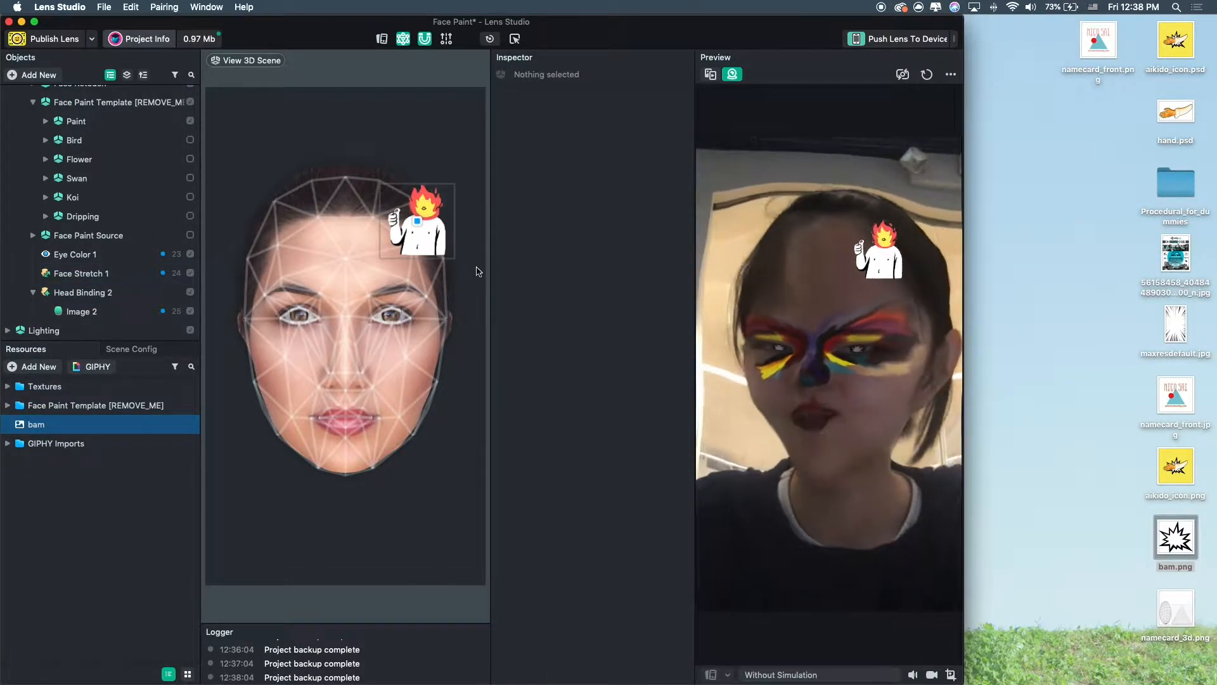
# Enlarge the GIPHY sticker image and position it above the top of the head.
pyautogui.moveTo(430, 247); pyautogui.dragTo(315, 415)
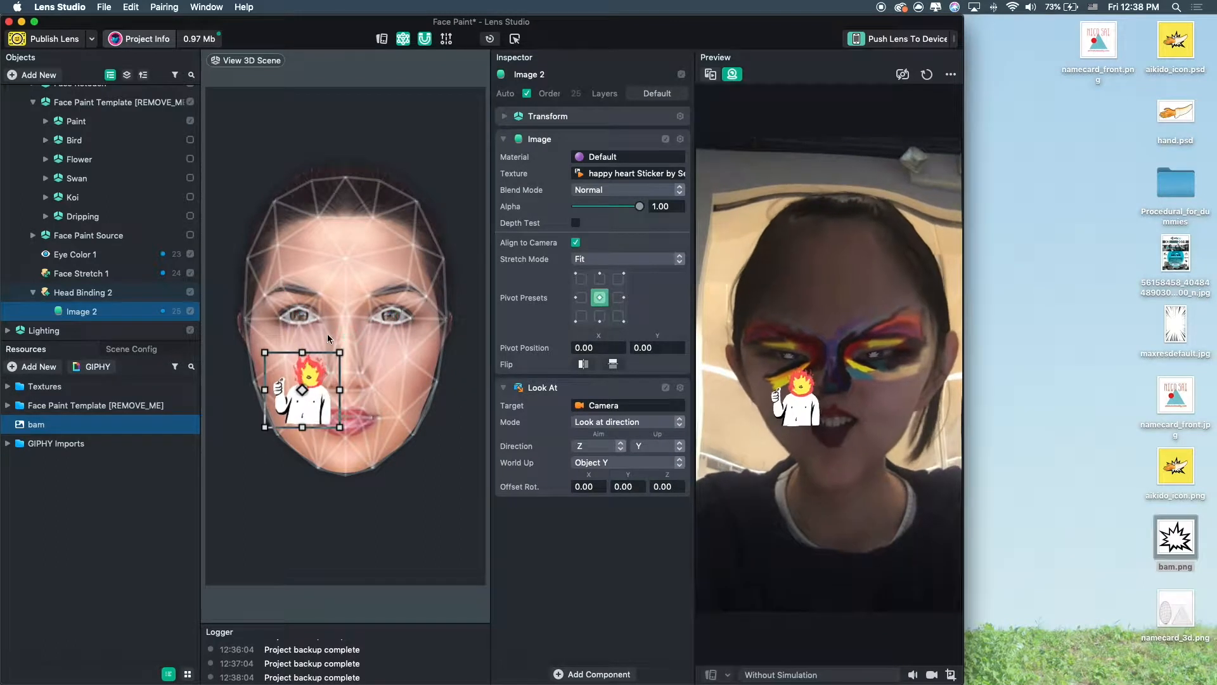
pyautogui.moveTo(340, 351); pyautogui.dragTo(451, 236)
pyautogui.moveTo(388, 400); pyautogui.dragTo(365, 215)
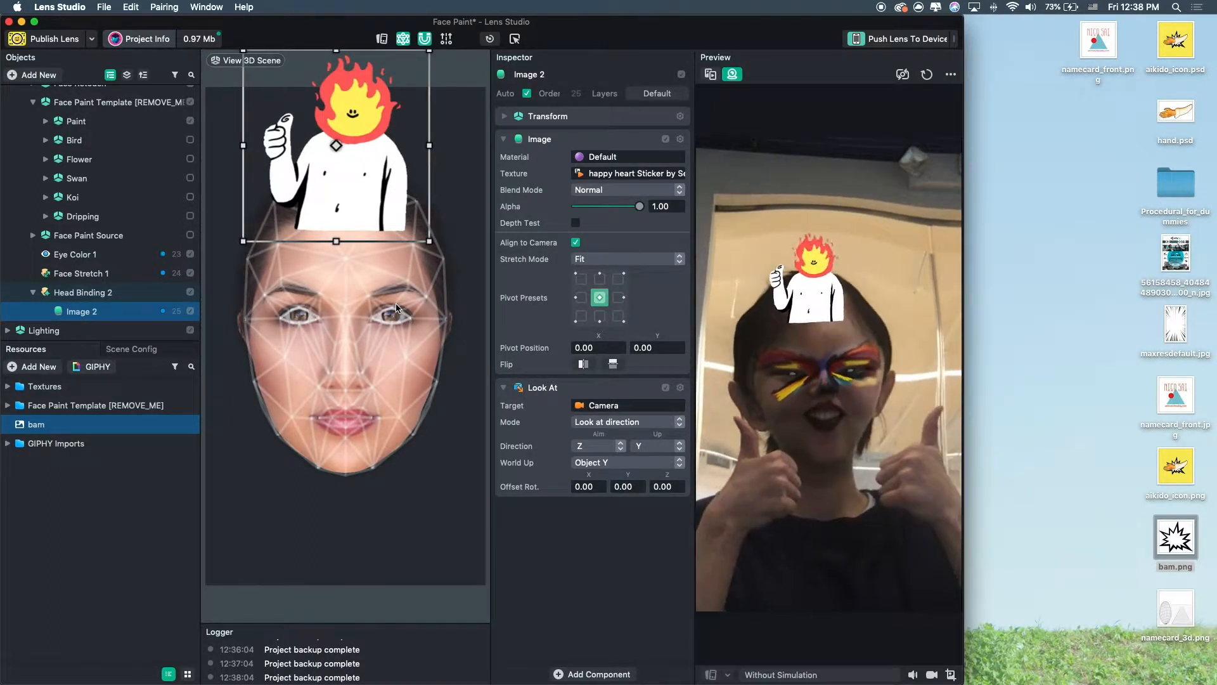
# Add a Face Inset object from the Face Effects category of new objects.
pyautogui.click(888, 38)
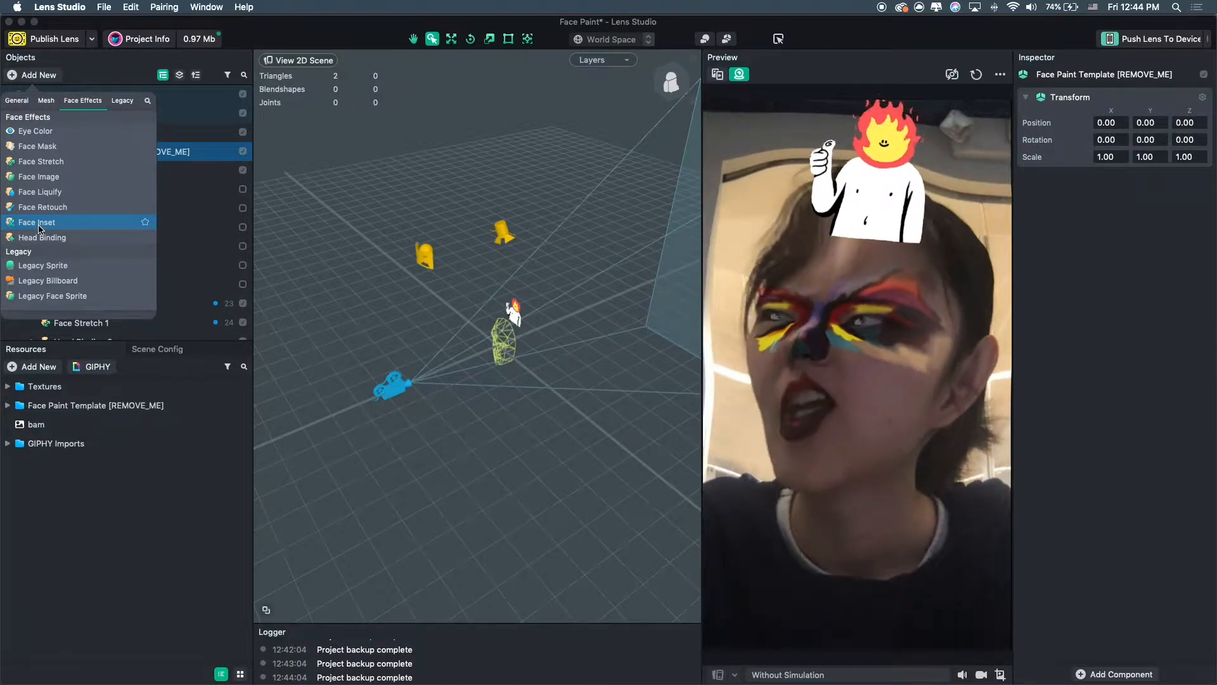
pyautogui.click(39, 223)
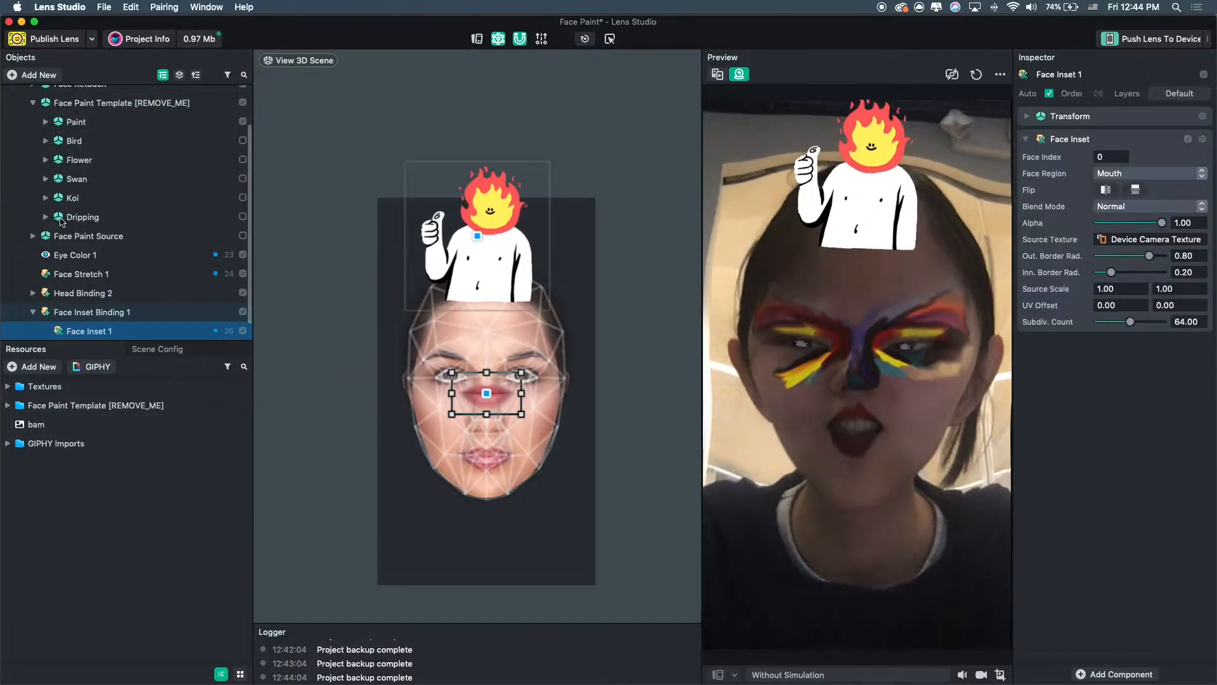
# Enlarge the mouth Face Inset and shift it across the face over the eyes.
pyautogui.scroll(3, 483, 381)
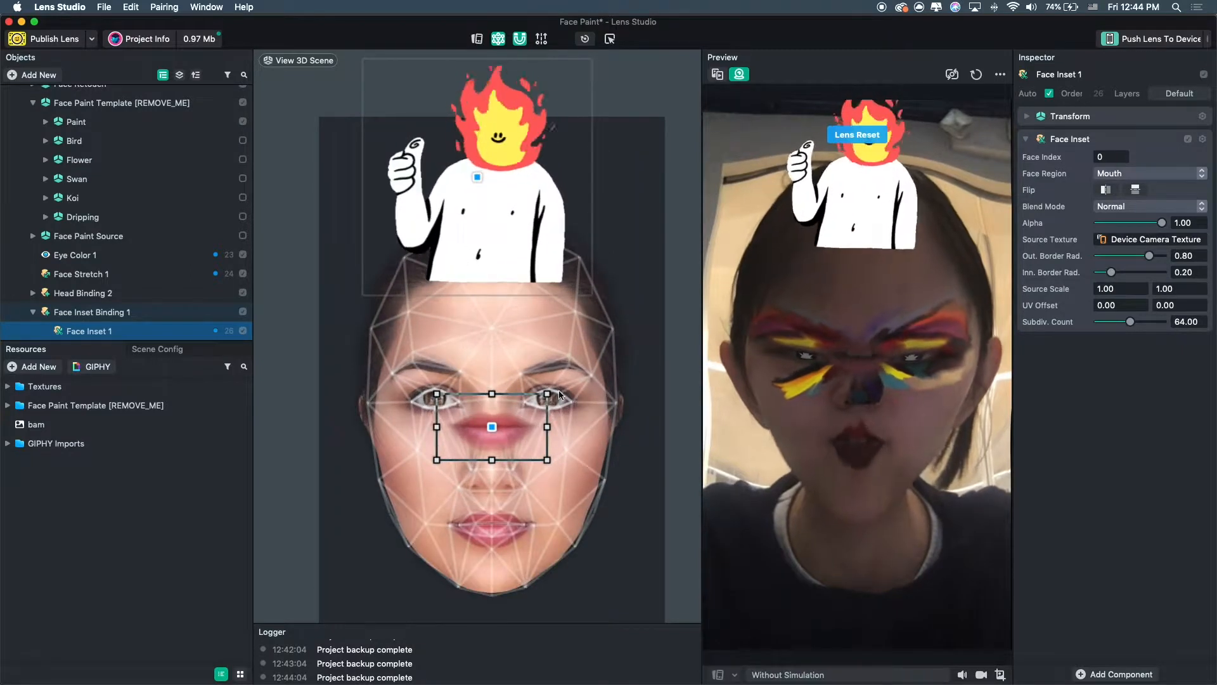
pyautogui.moveTo(548, 394); pyautogui.dragTo(645, 341)
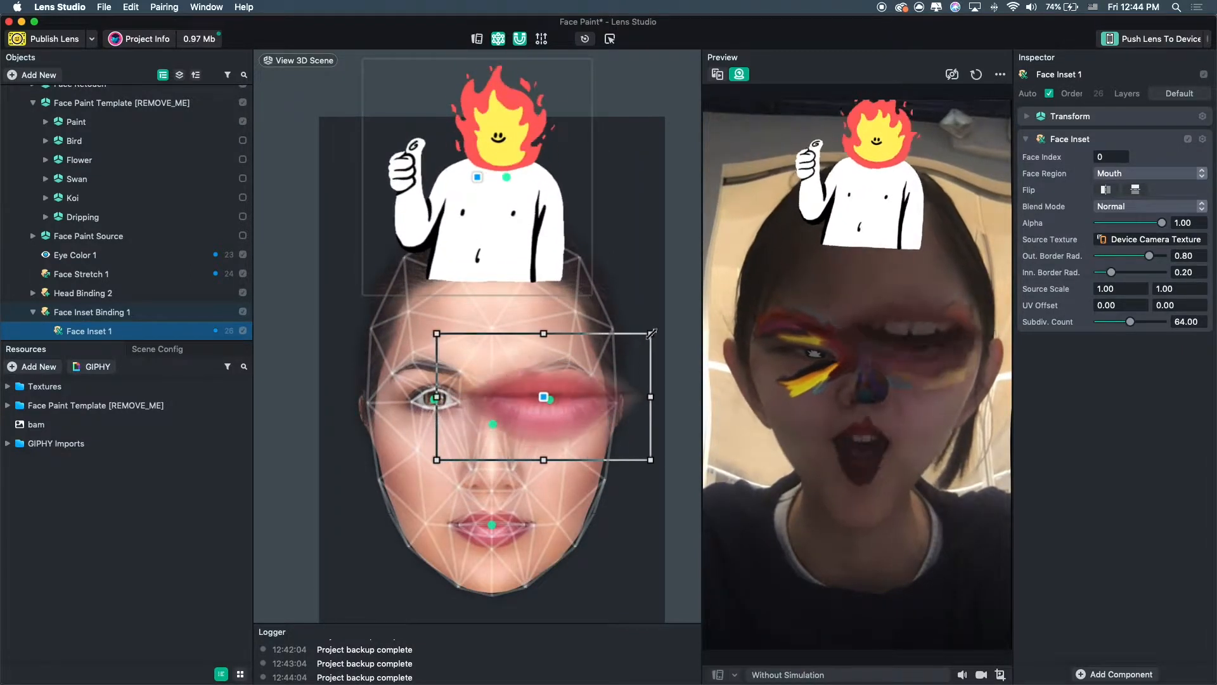
pyautogui.moveTo(570, 401); pyautogui.dragTo(466, 399)
# Duplicate the Face Inset and set the copy's face region to Nose.
pyautogui.press('super+d')
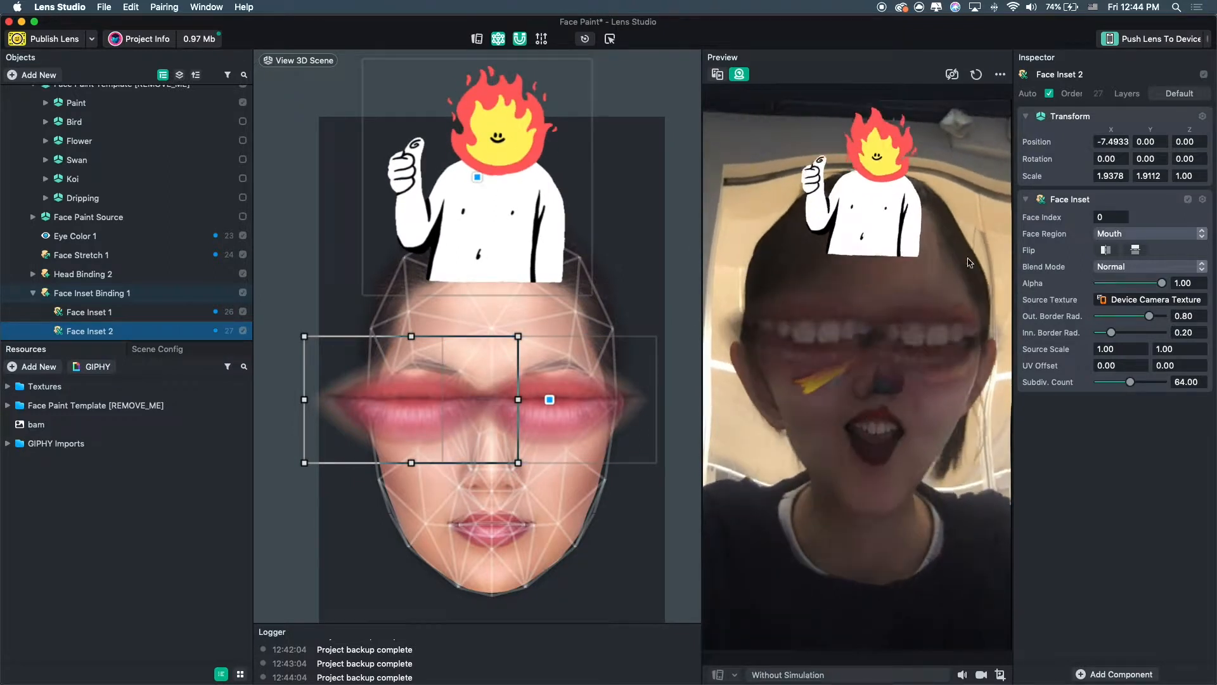
pyautogui.click(1142, 231)
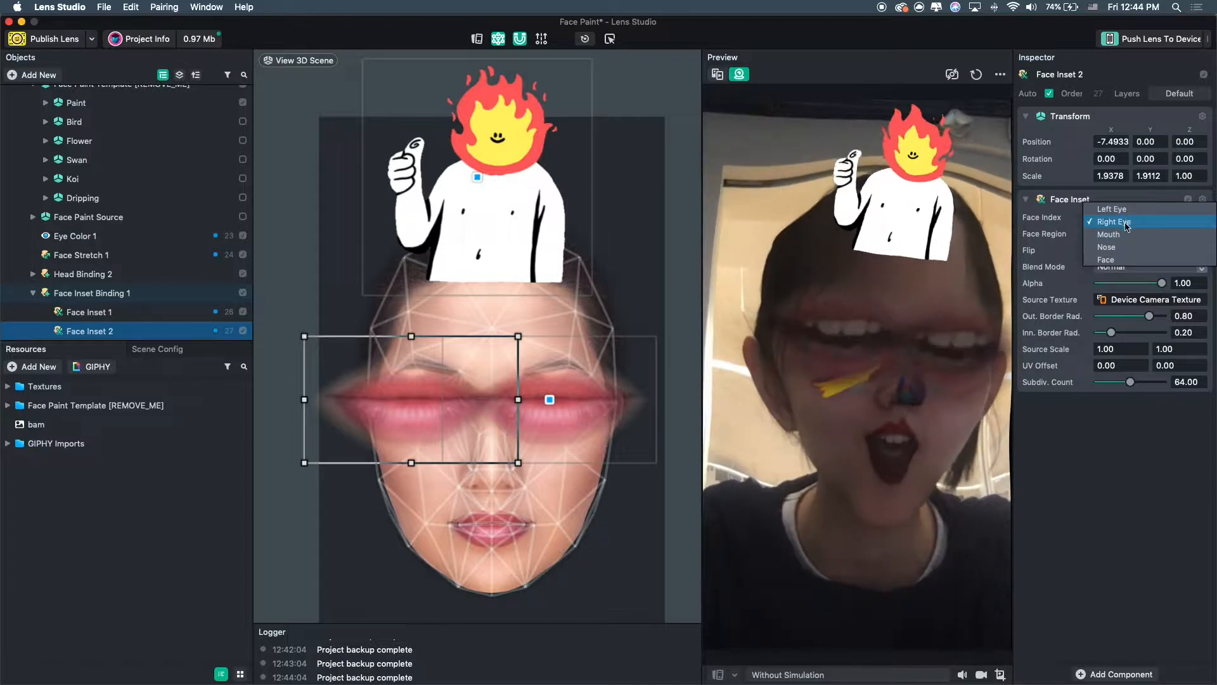
pyautogui.click(1125, 254)
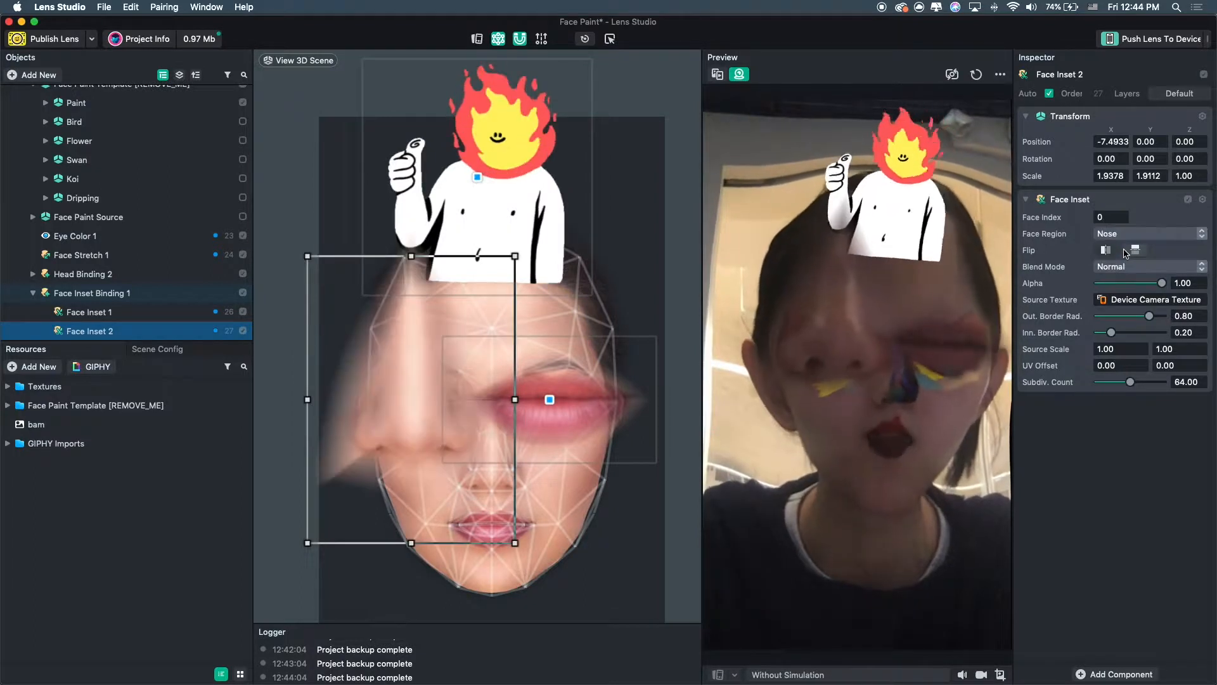
# Select the first Face Inset and change its face region to Face.
pyautogui.click(482, 438)
pyautogui.click(1147, 206)
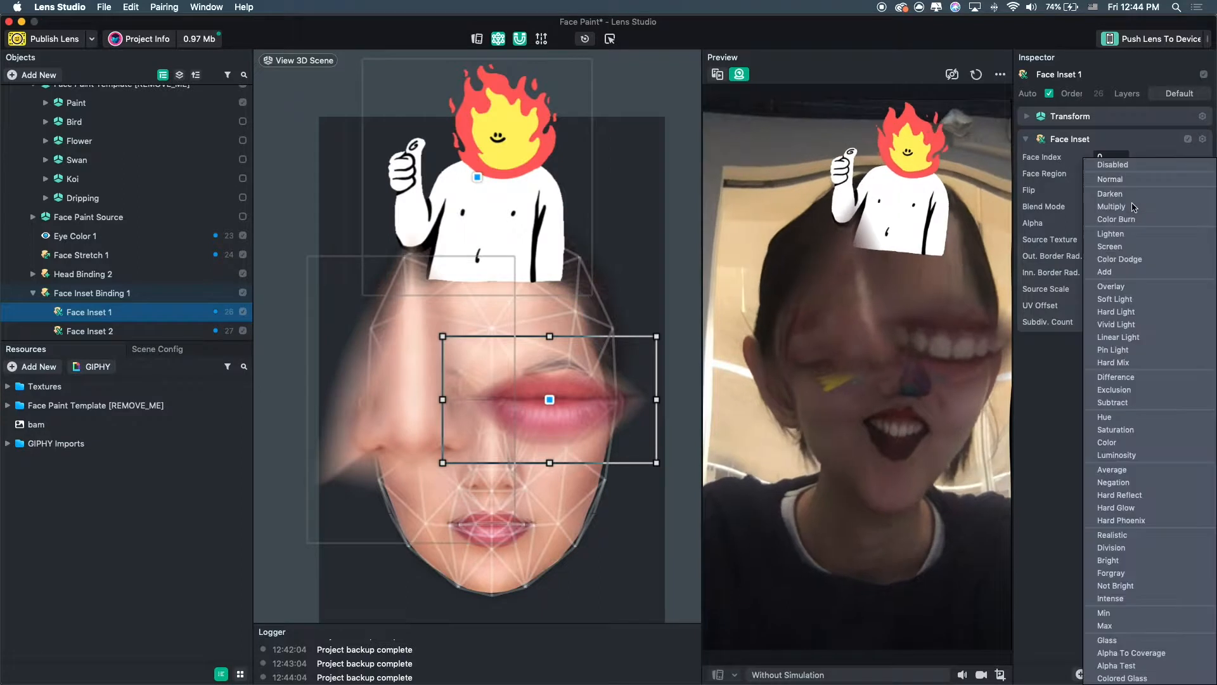
pyautogui.click(1031, 452)
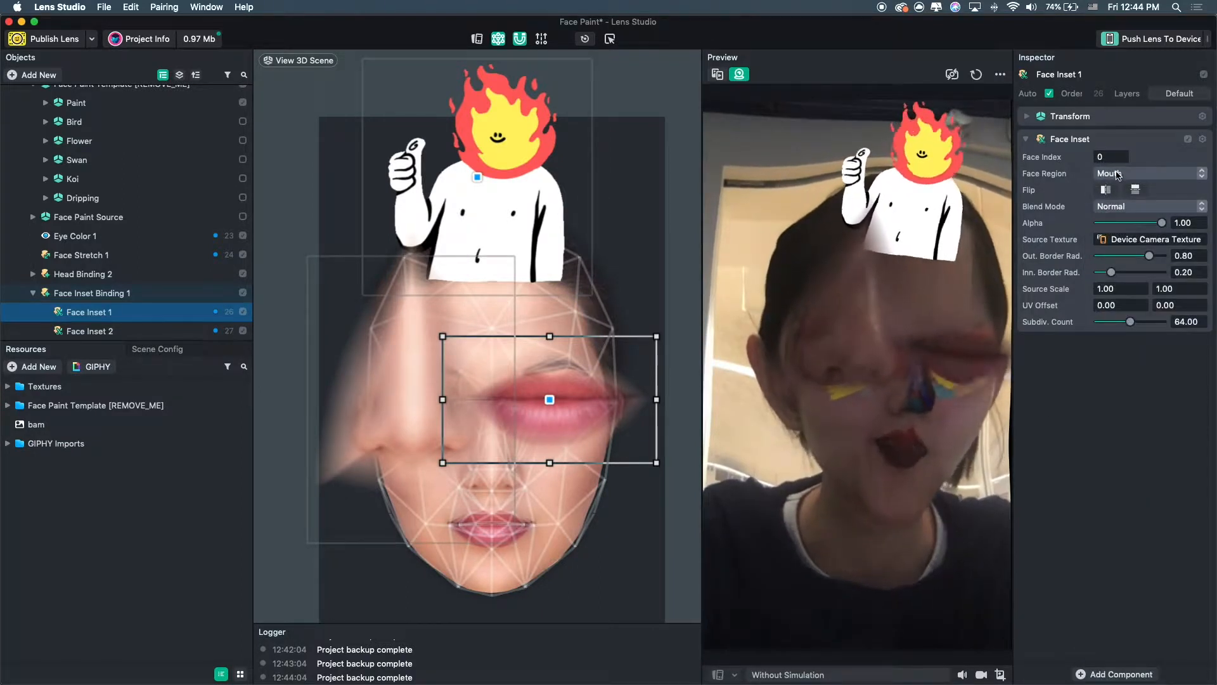
pyautogui.click(1118, 175)
pyautogui.click(1116, 199)
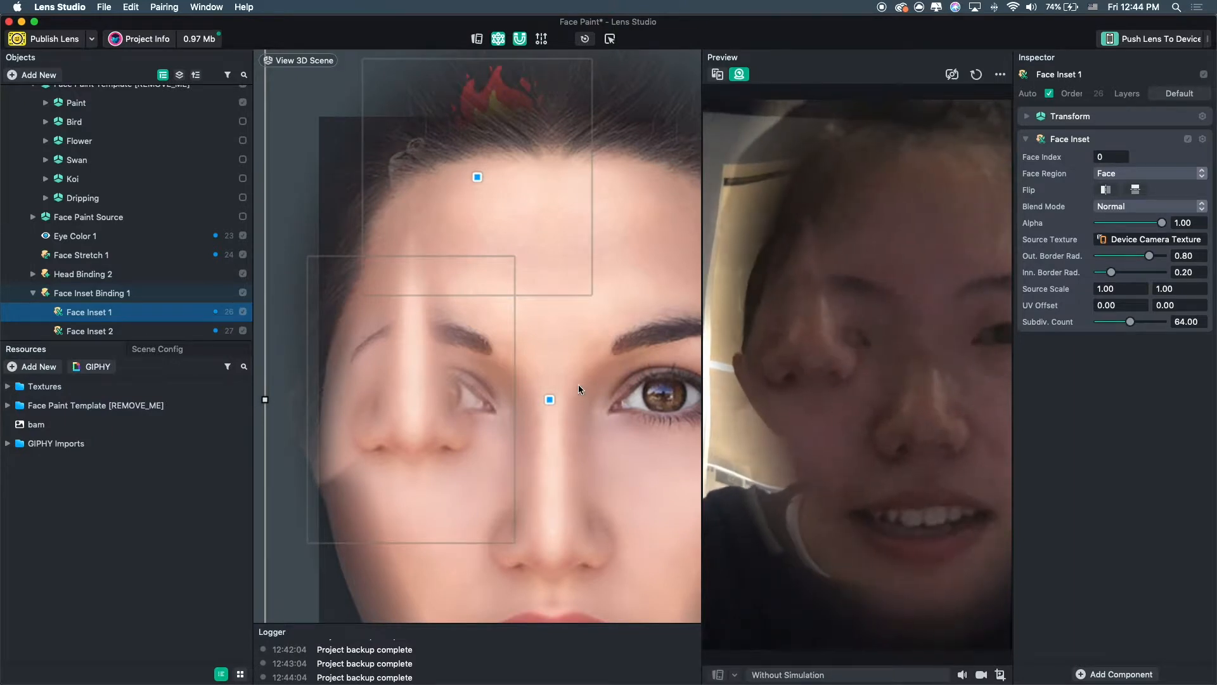
# Shrink the full-face inset and position it over the face.
pyautogui.scroll(-2, 376, 395)
pyautogui.scroll(-3, 458, 401)
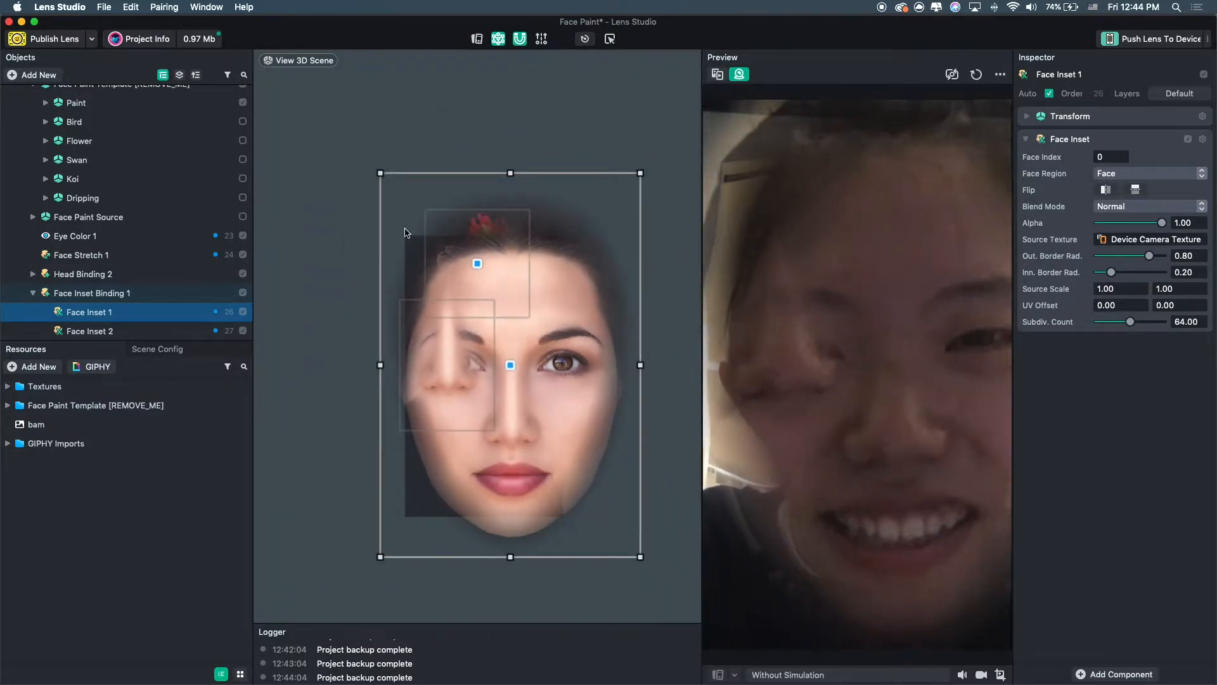
pyautogui.moveTo(381, 173); pyautogui.dragTo(505, 374)
pyautogui.moveTo(603, 473); pyautogui.dragTo(504, 367)
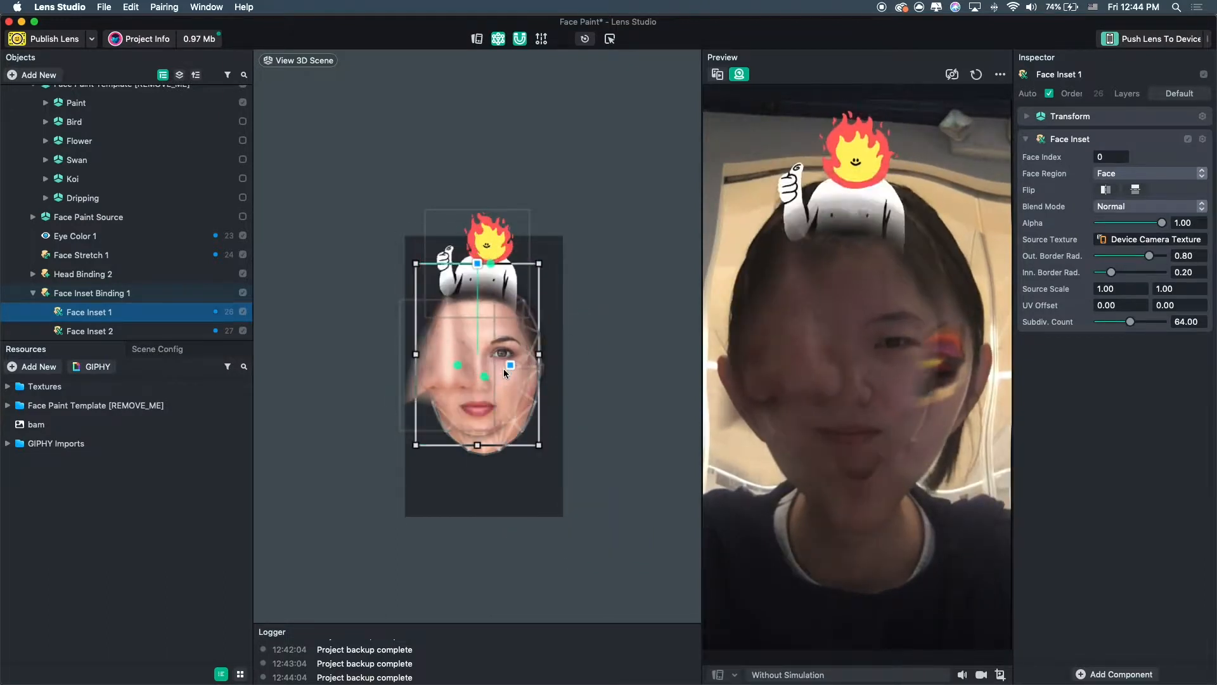
# Select the nose Face Inset and delete it.
pyautogui.click(455, 360)
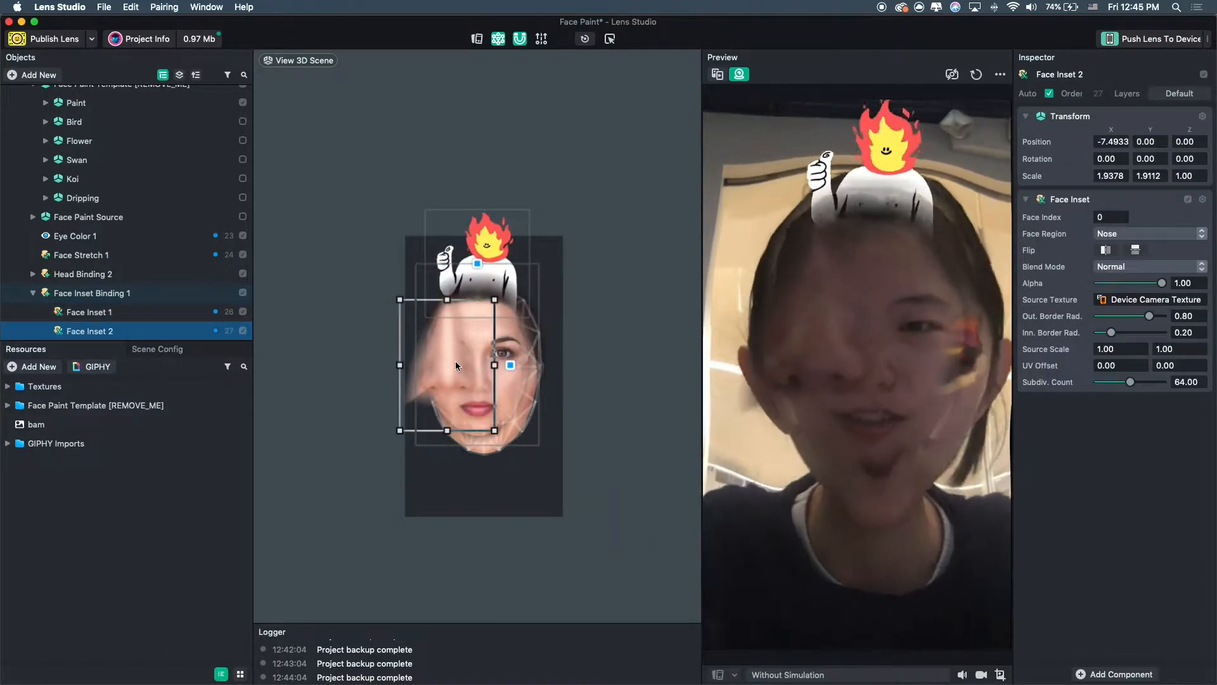
pyautogui.press('Delete')
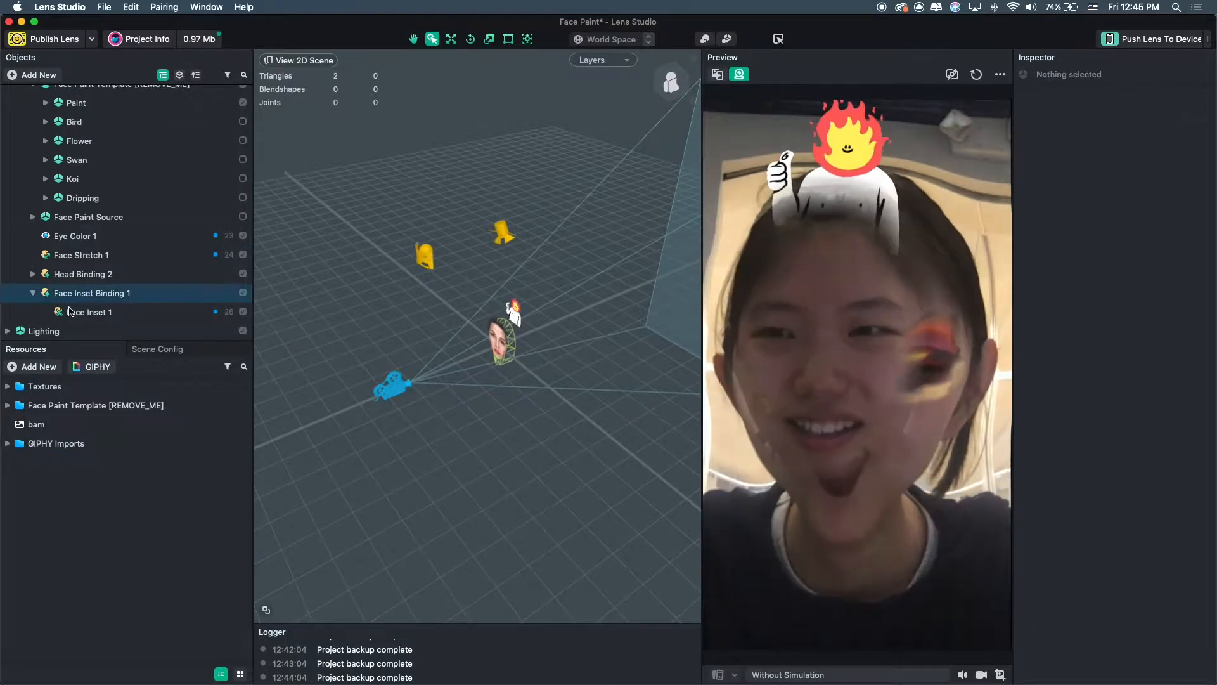
# Select the full-face inset, duplicate it and shrink the copy toward the lower left of the face.
pyautogui.click(89, 312)
pyautogui.moveTo(475, 338); pyautogui.dragTo(490, 347)
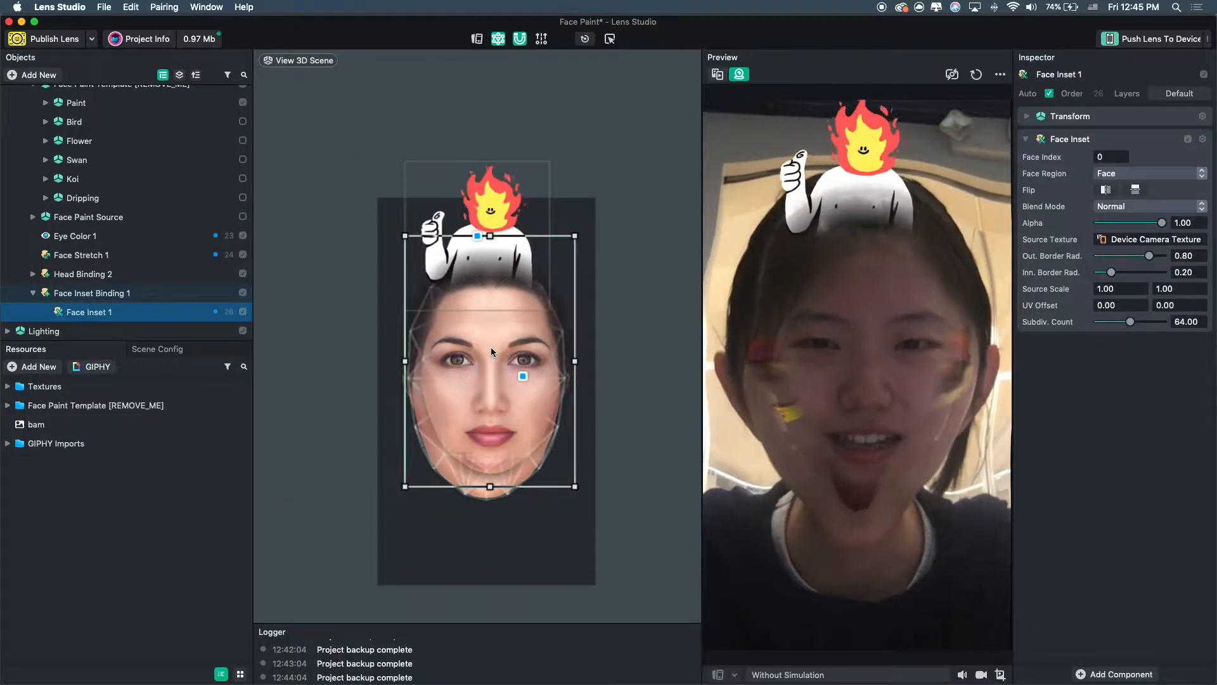
pyautogui.press('super+d')
pyautogui.moveTo(574, 236); pyautogui.dragTo(499, 346)
# Keep duplicating and shrinking copies to build a cascade of six progressively smaller face insets.
pyautogui.press('super+d')
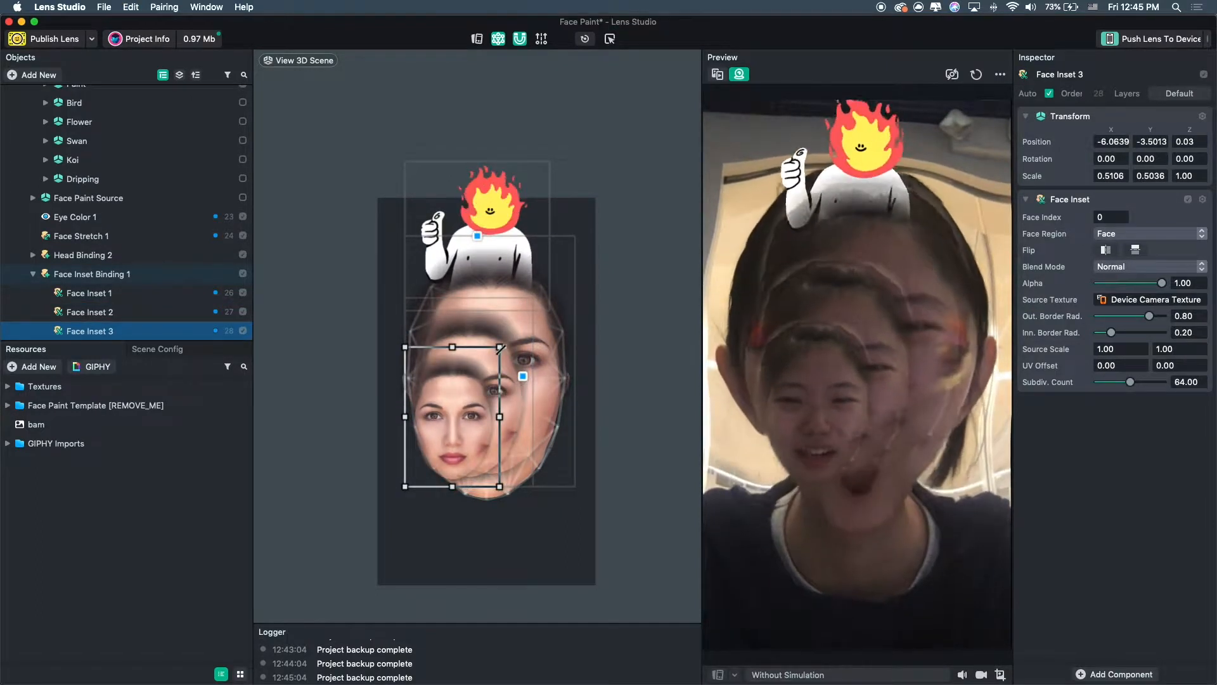
pyautogui.press('super+d')
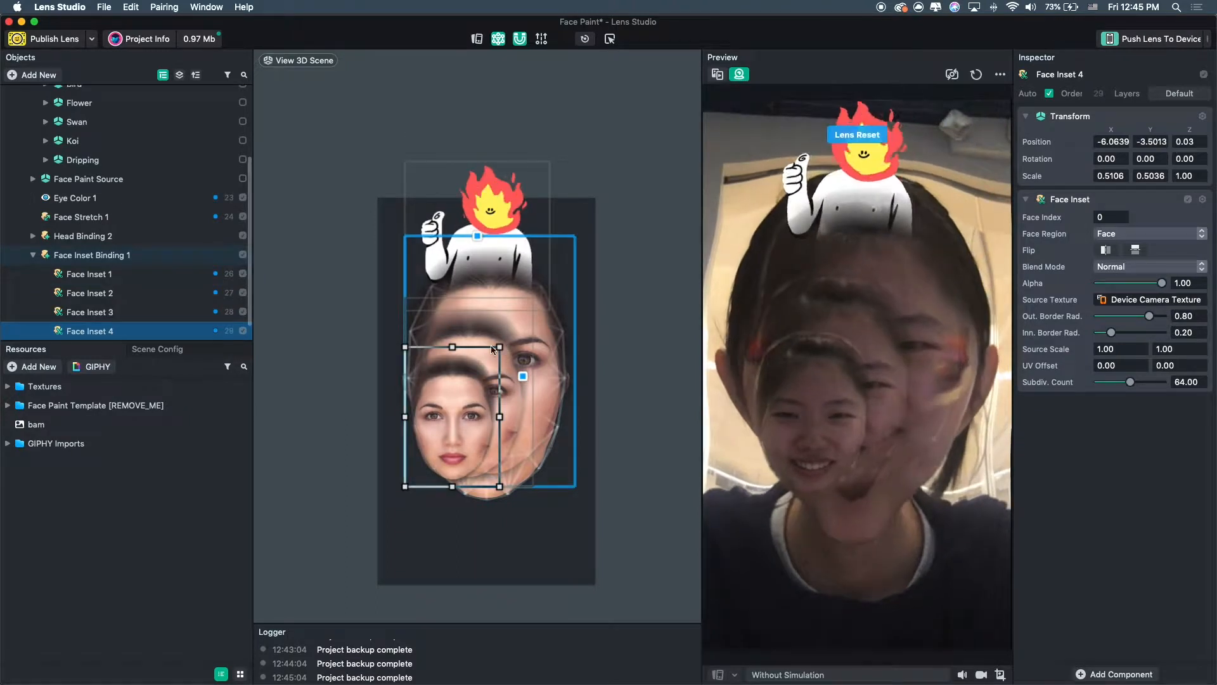
pyautogui.moveTo(500, 347); pyautogui.dragTo(437, 439)
pyautogui.press('super+d')
pyautogui.press('super+d')
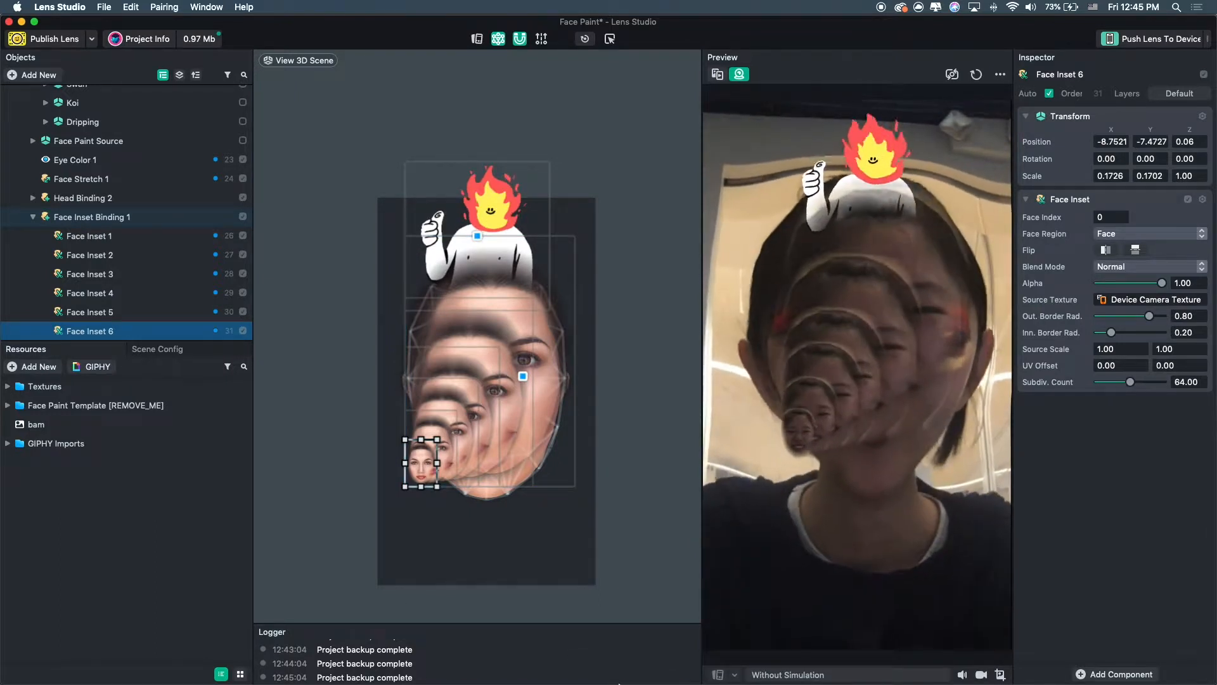
pyautogui.moveTo(514, 681)
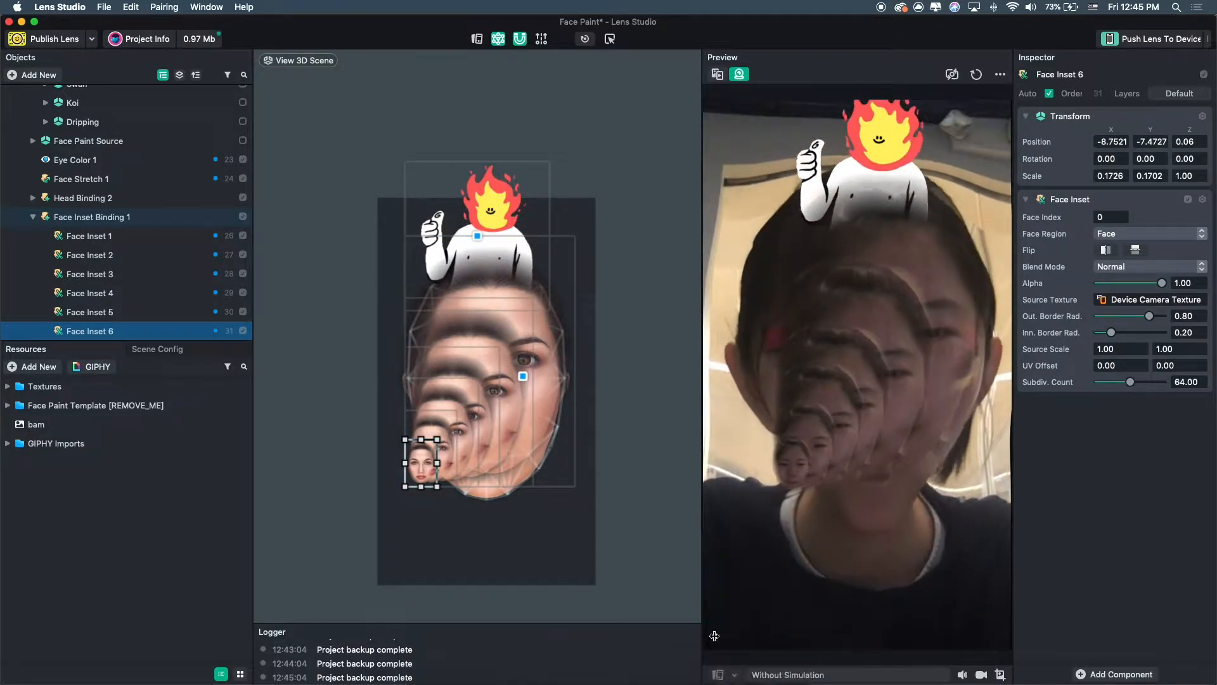
pyautogui.click(544, 538)
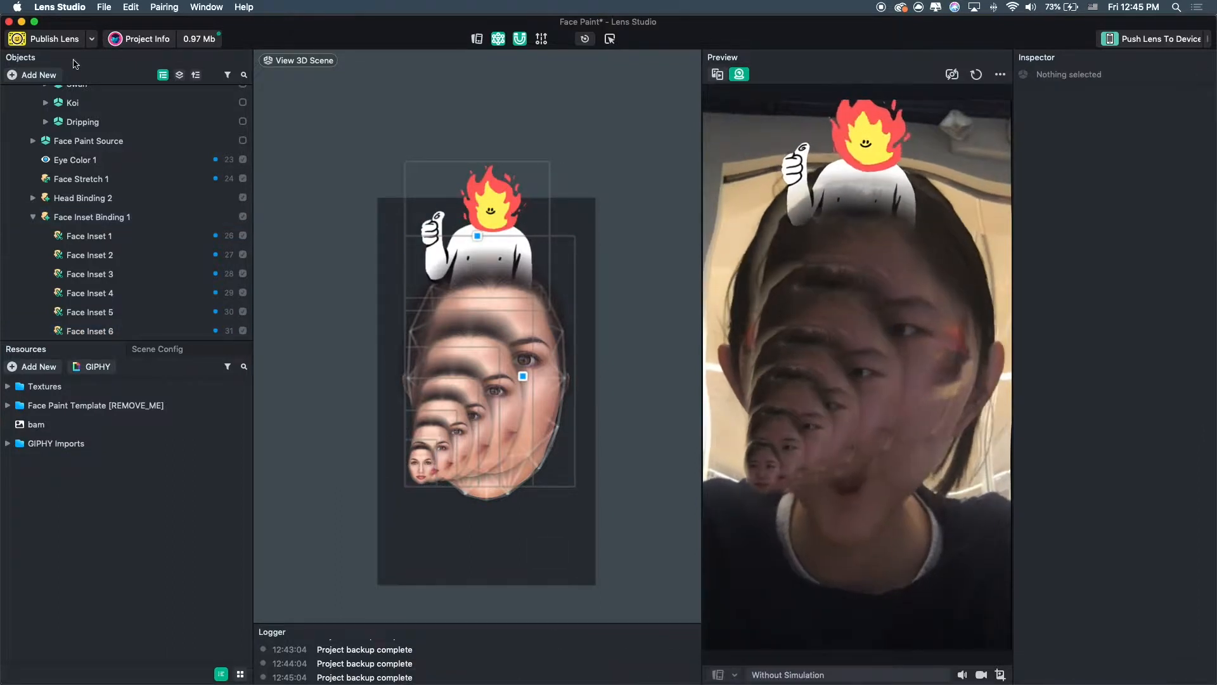
pyautogui.click(37, 72)
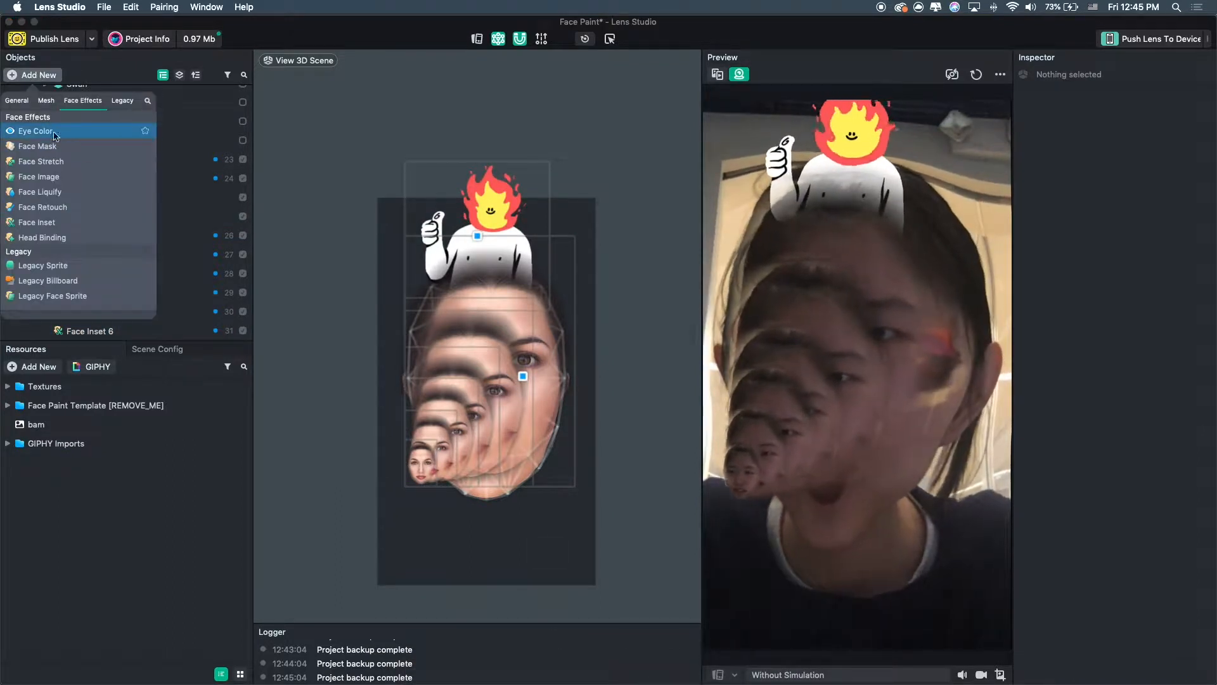
pyautogui.scroll(-3, 86, 234)
pyautogui.scroll(3, 82, 230)
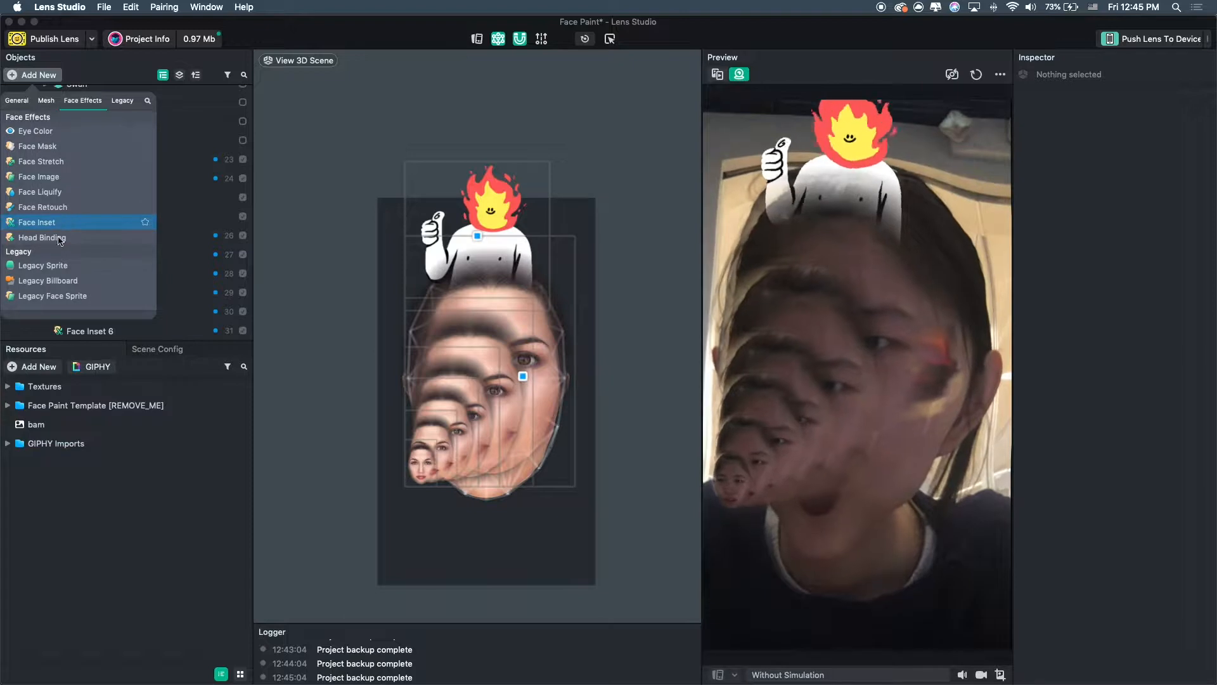
pyautogui.click(63, 238)
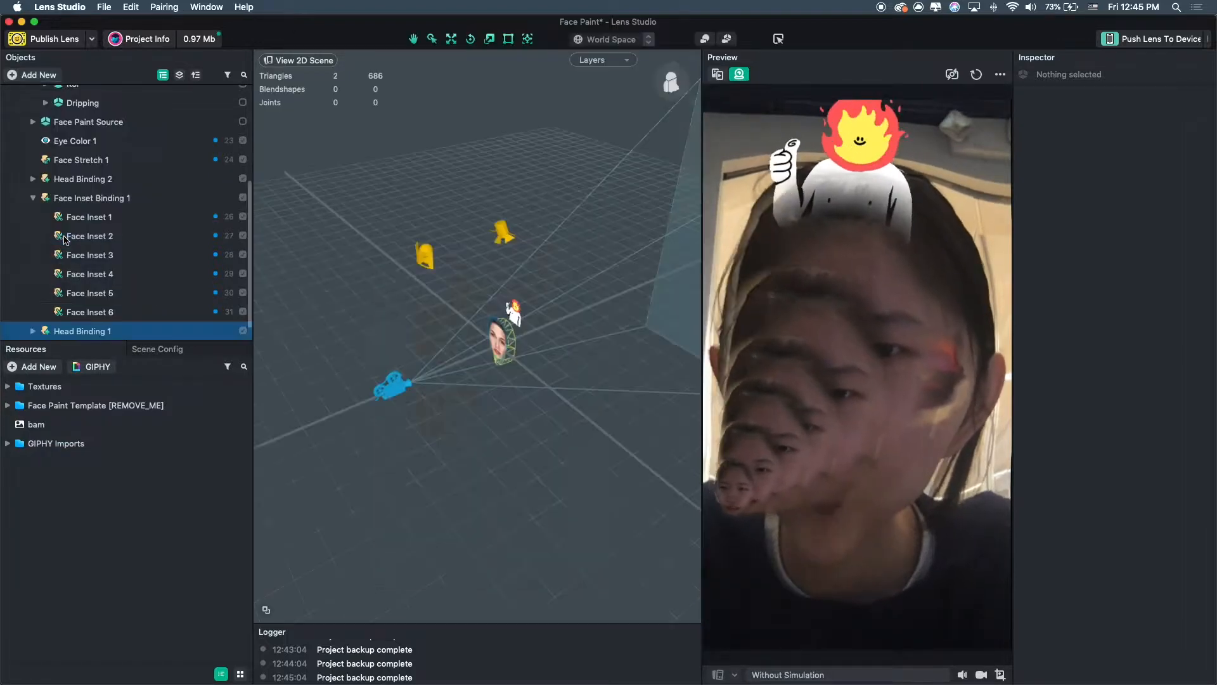
pyautogui.scroll(5, 471, 341)
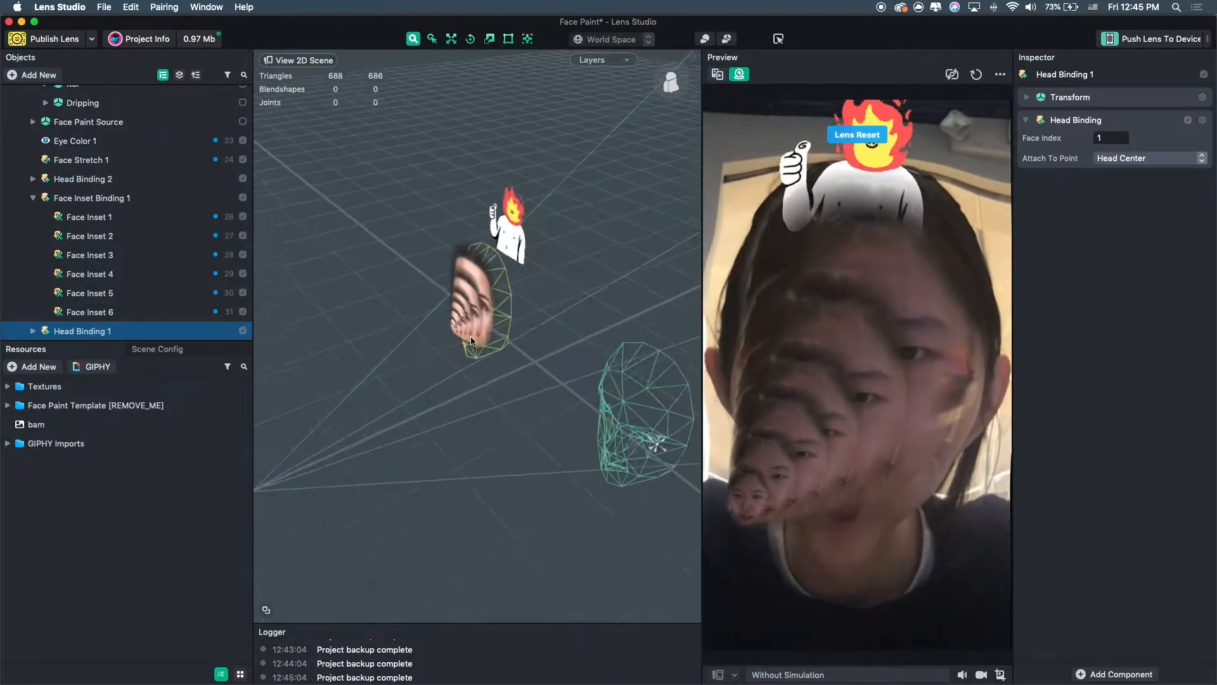
pyautogui.click(30, 332)
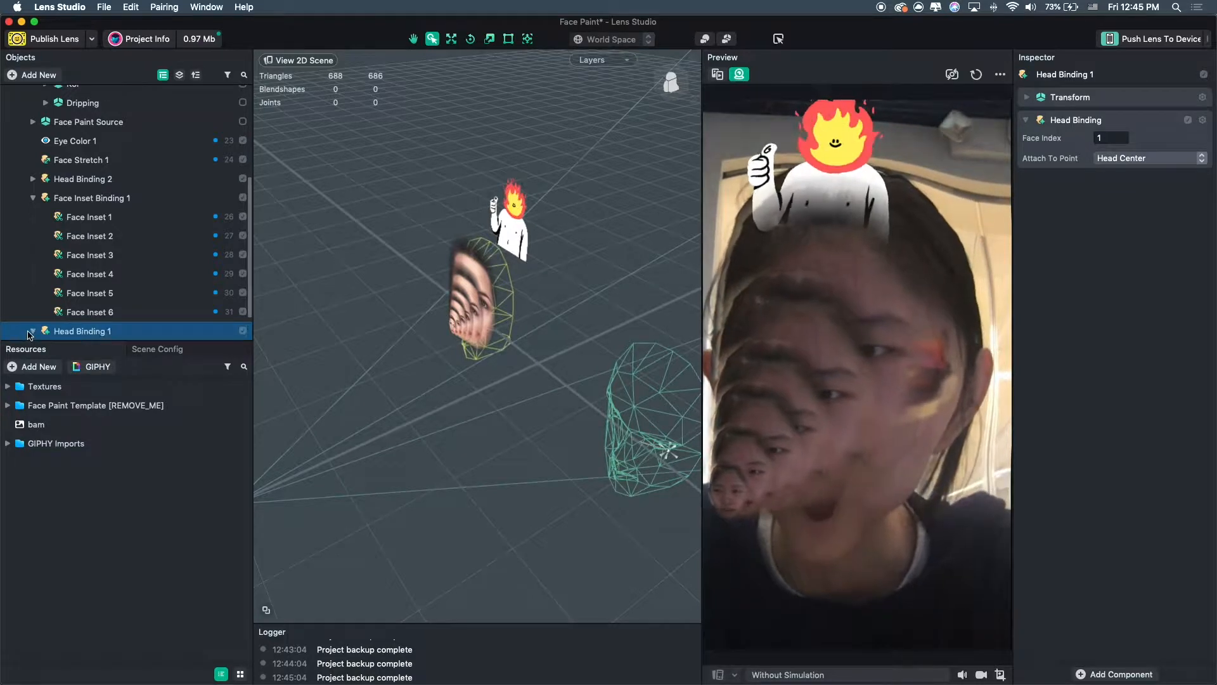
pyautogui.press('Delete')
# Collapse the Face Inset Binding and Face Paint Template groups in the object hierarchy.
pyautogui.click(34, 199)
pyautogui.scroll(2, 37, 201)
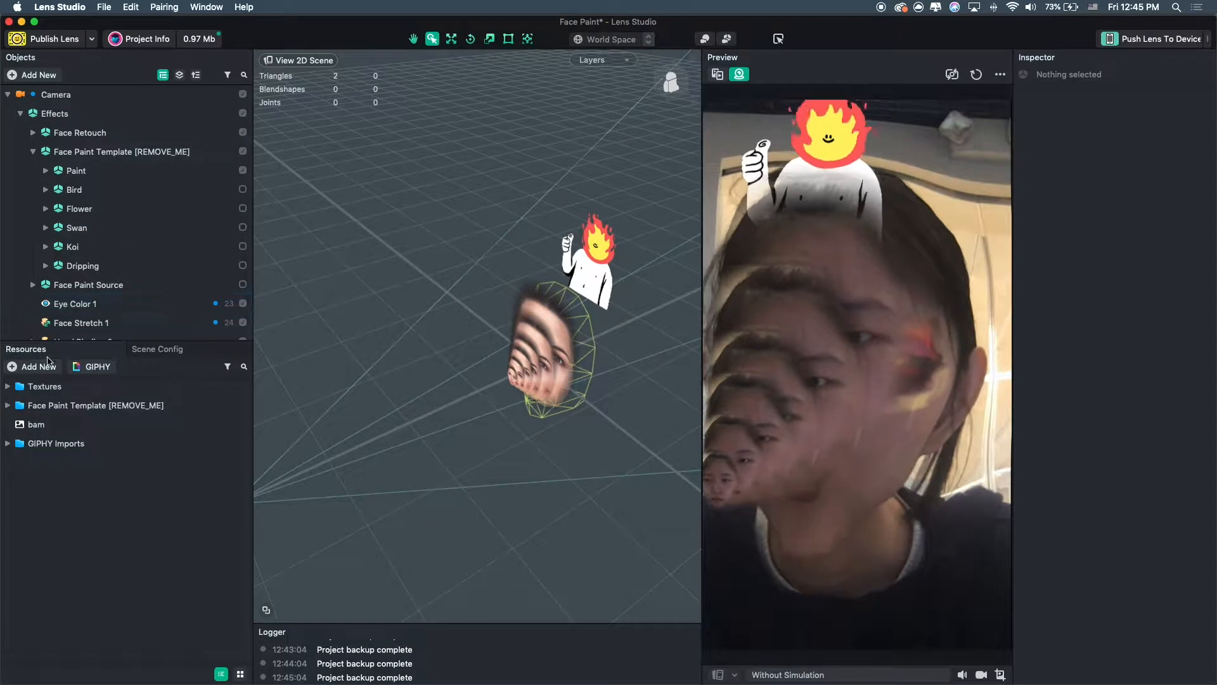
pyautogui.click(33, 152)
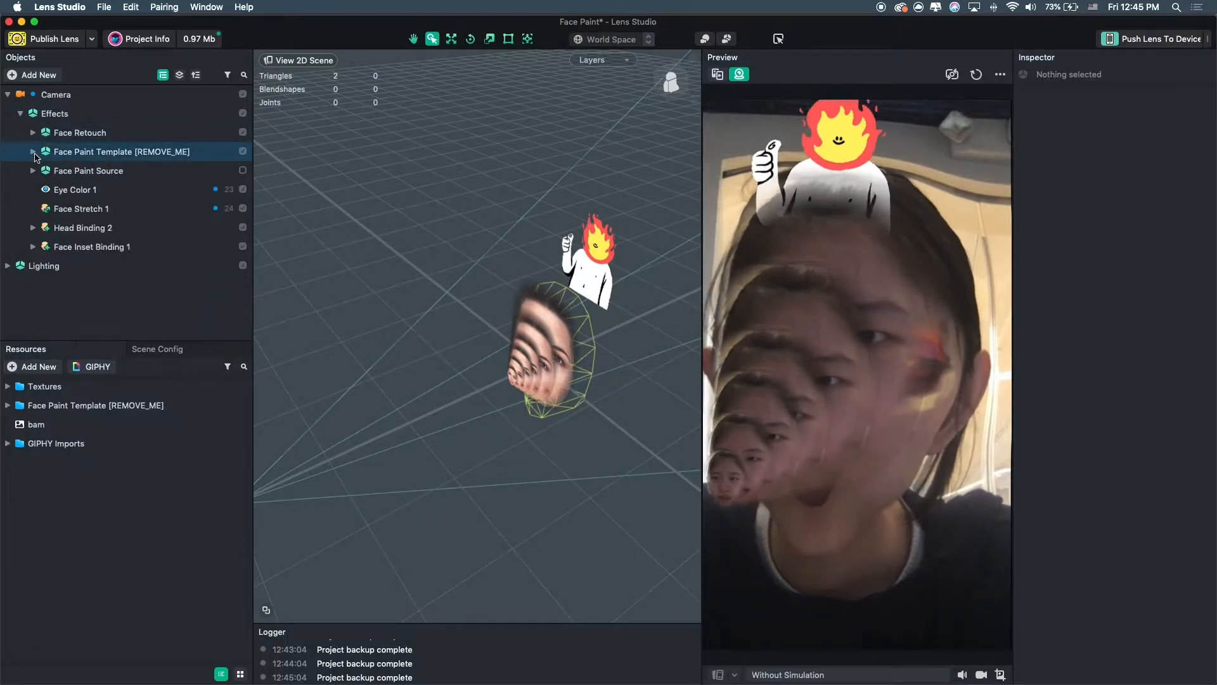
# Add a Particles object from the General category of new objects.
pyautogui.click(23, 77)
pyautogui.scroll(-4, 73, 272)
pyautogui.scroll(5, 73, 274)
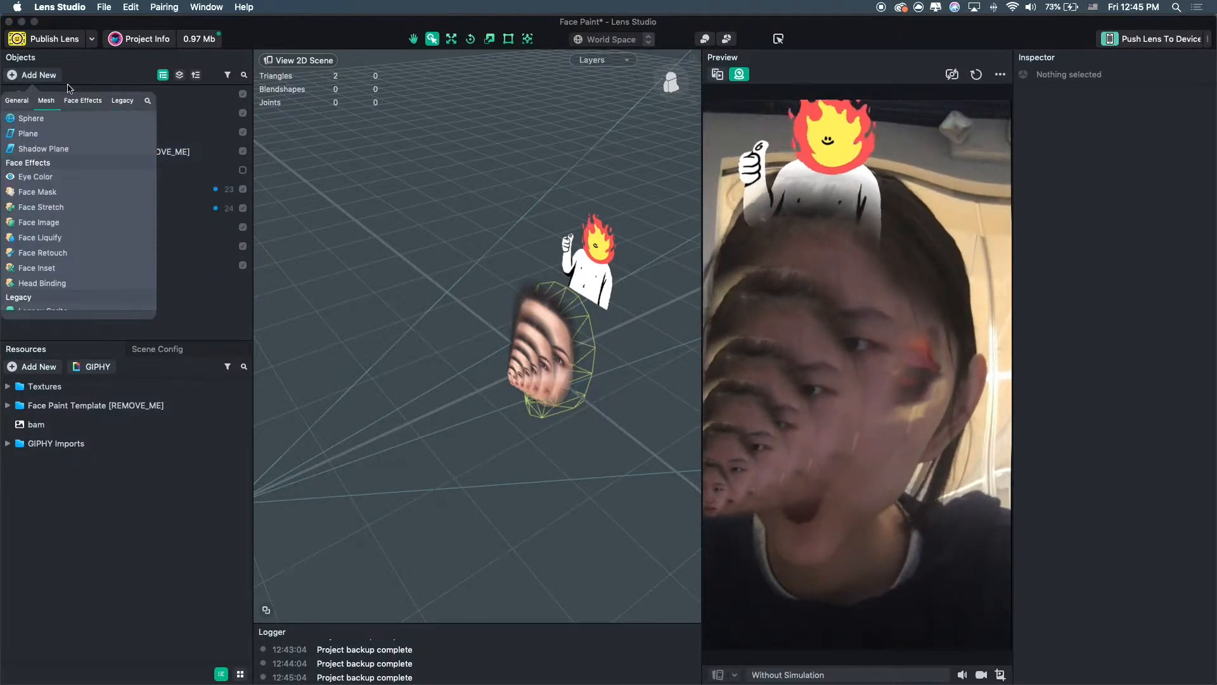
pyautogui.click(118, 103)
pyautogui.click(49, 103)
pyautogui.scroll(4, 86, 184)
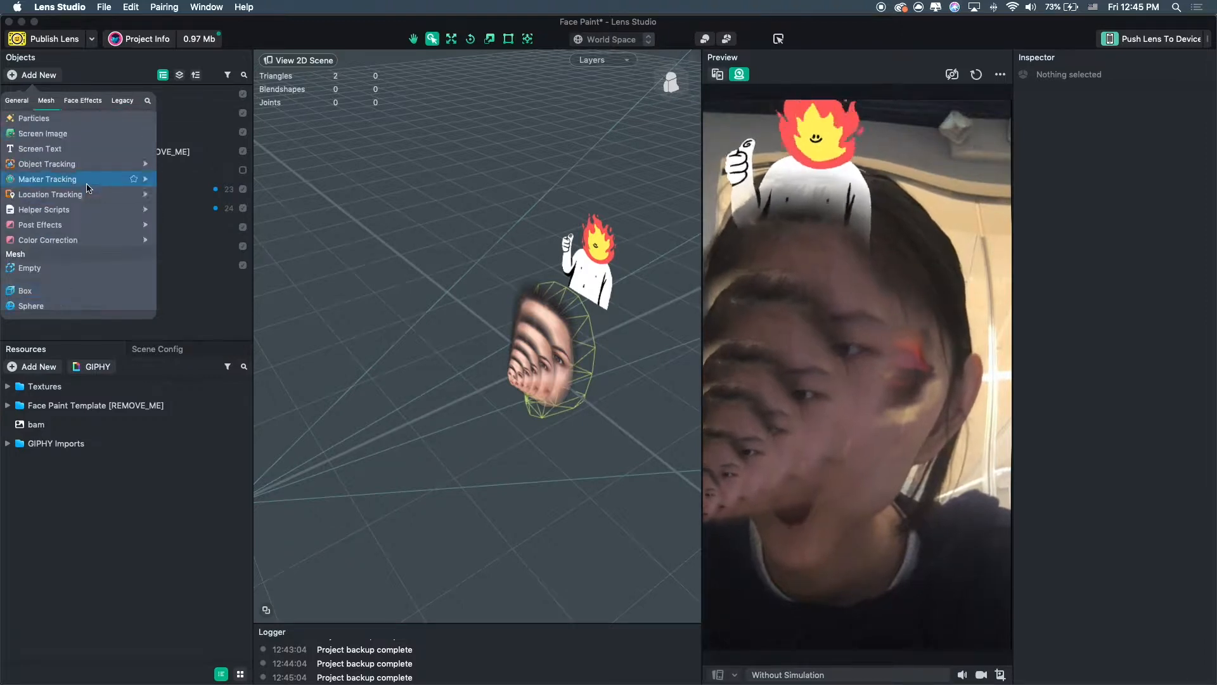
pyautogui.scroll(3, 91, 203)
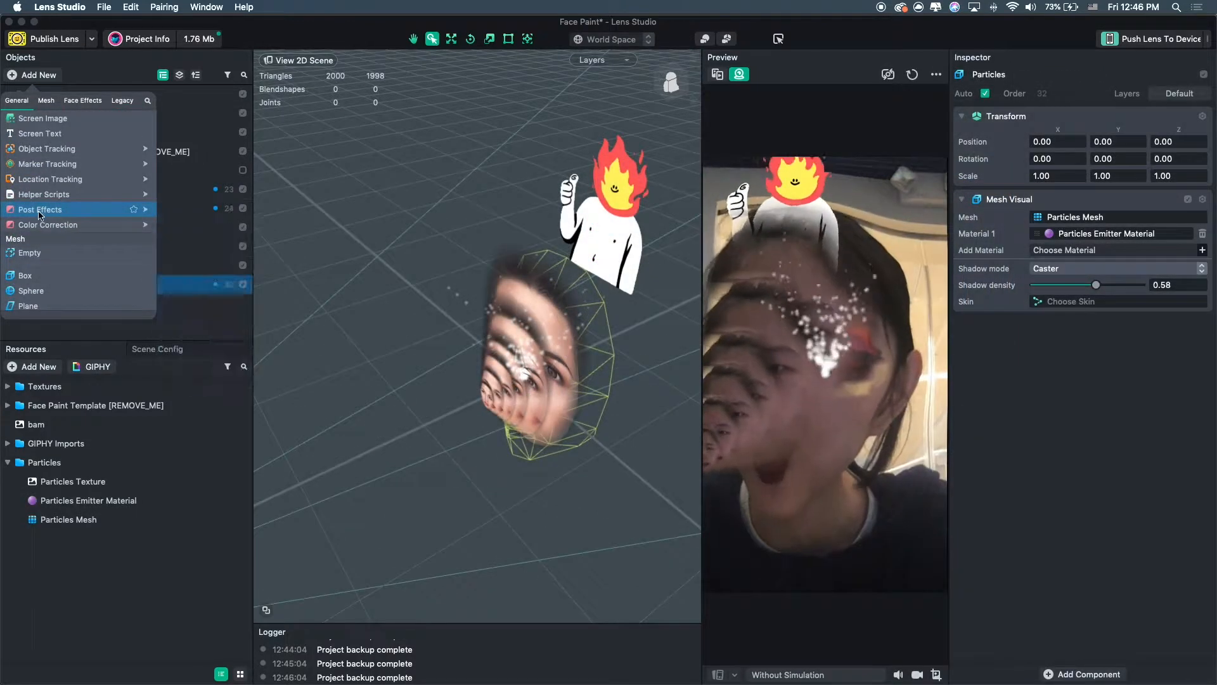
# Add an Analog TV post effect from the Post Effects category.
pyautogui.scroll(4, 47, 216)
pyautogui.scroll(-1, 54, 219)
pyautogui.scroll(-3, 56, 220)
pyautogui.moveTo(61, 260)
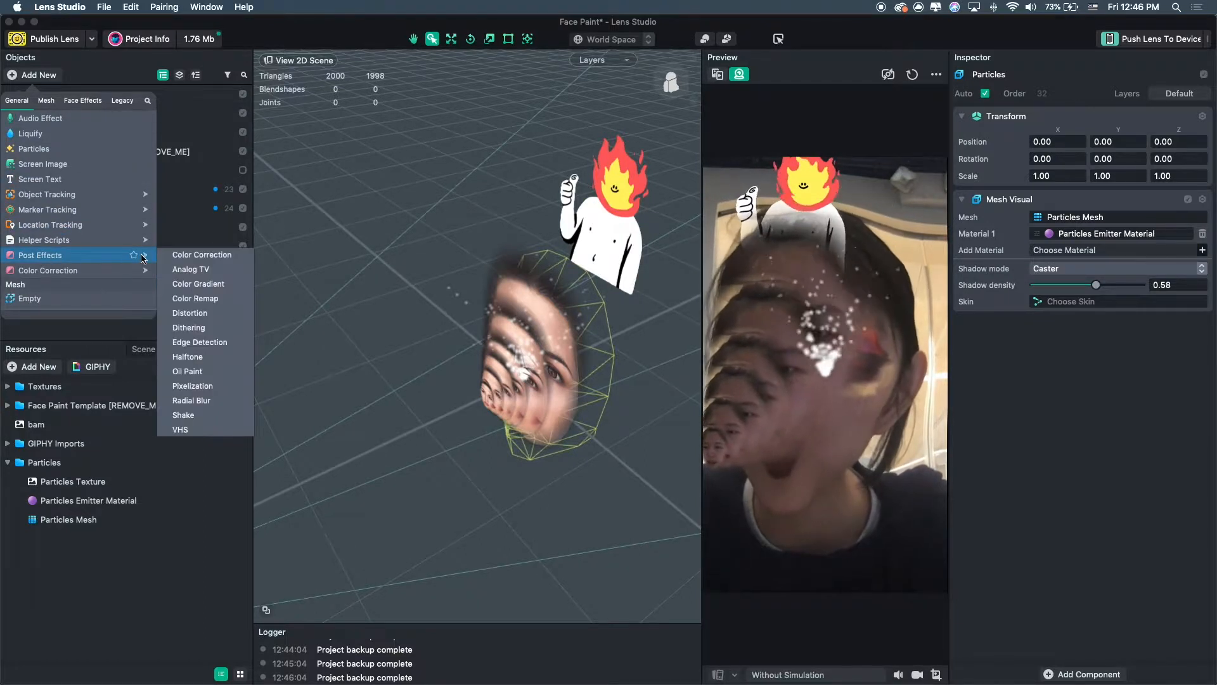
pyautogui.click(190, 270)
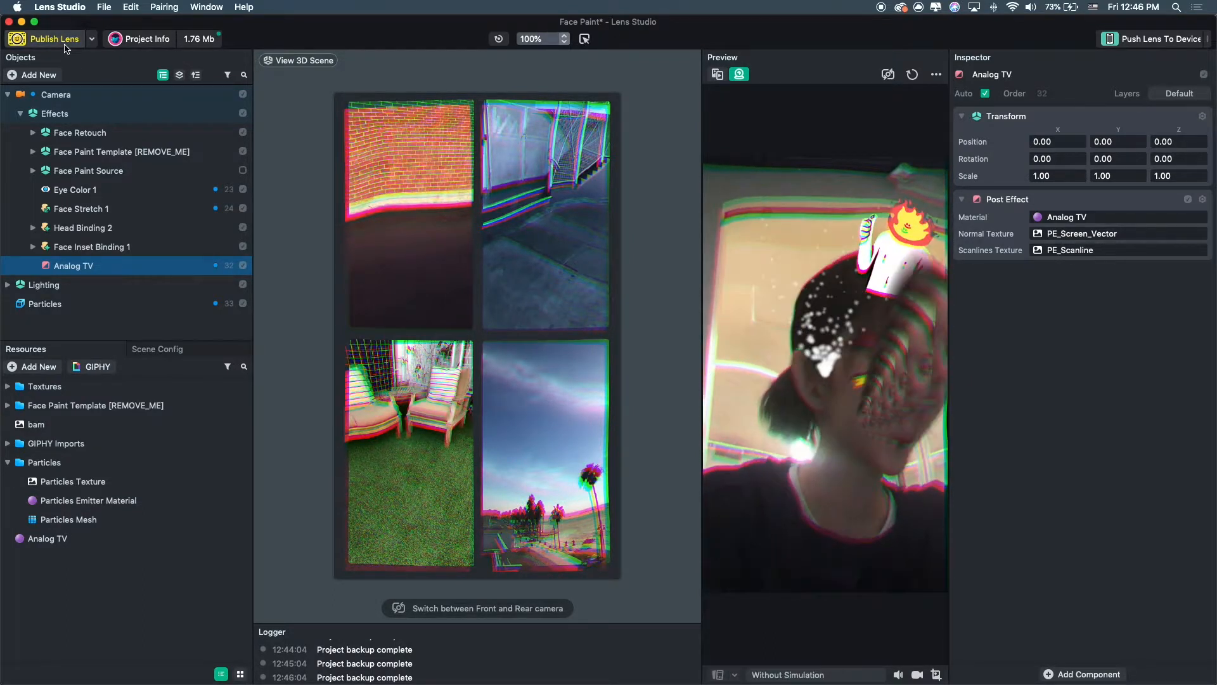
# Add a Distortion post effect and select the Analog TV and Distortion objects in turn.
pyautogui.click(40, 77)
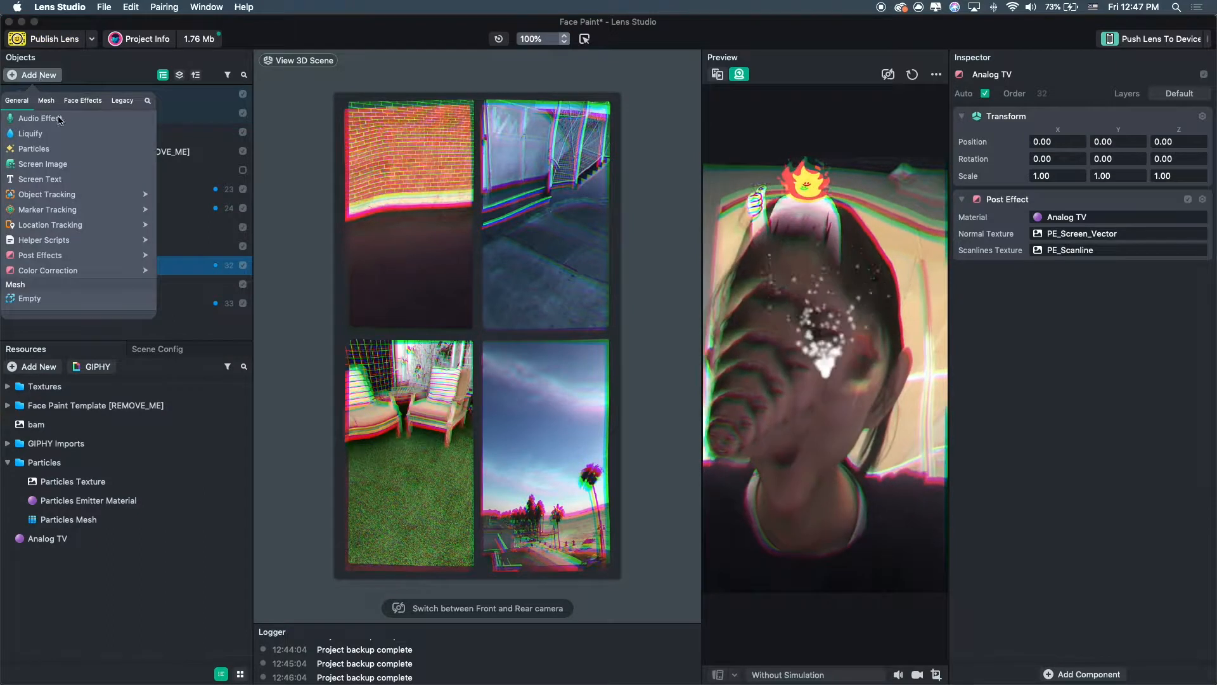
pyautogui.moveTo(79, 260)
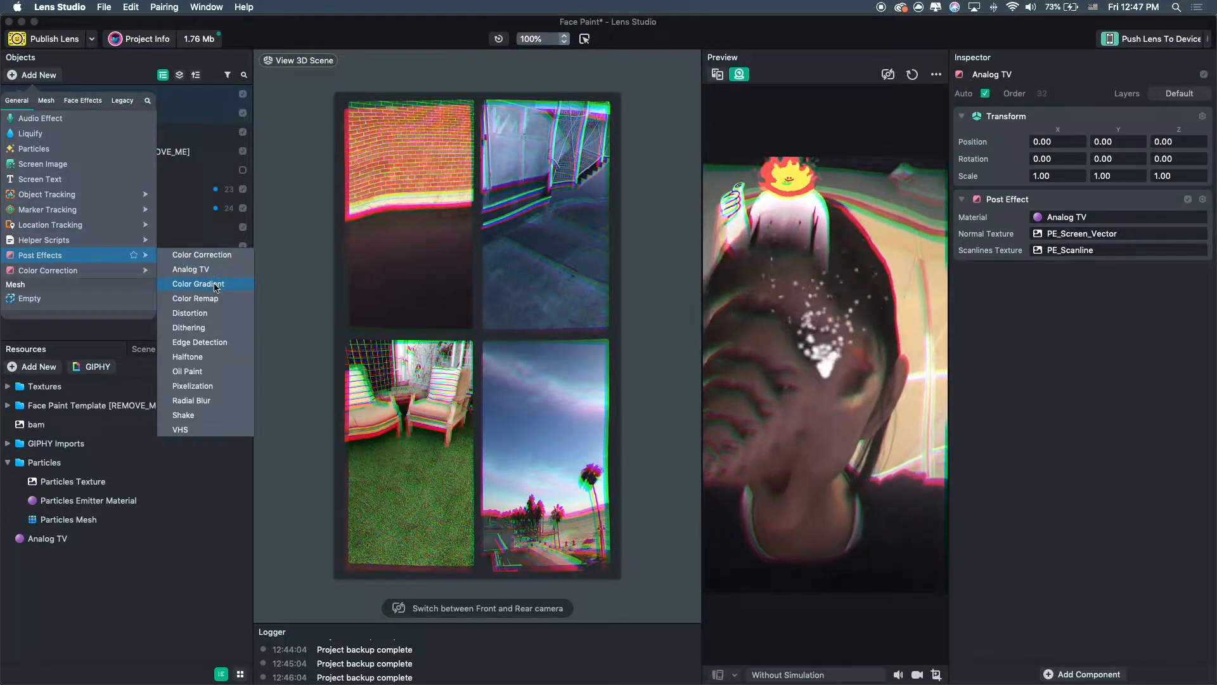
pyautogui.click(211, 319)
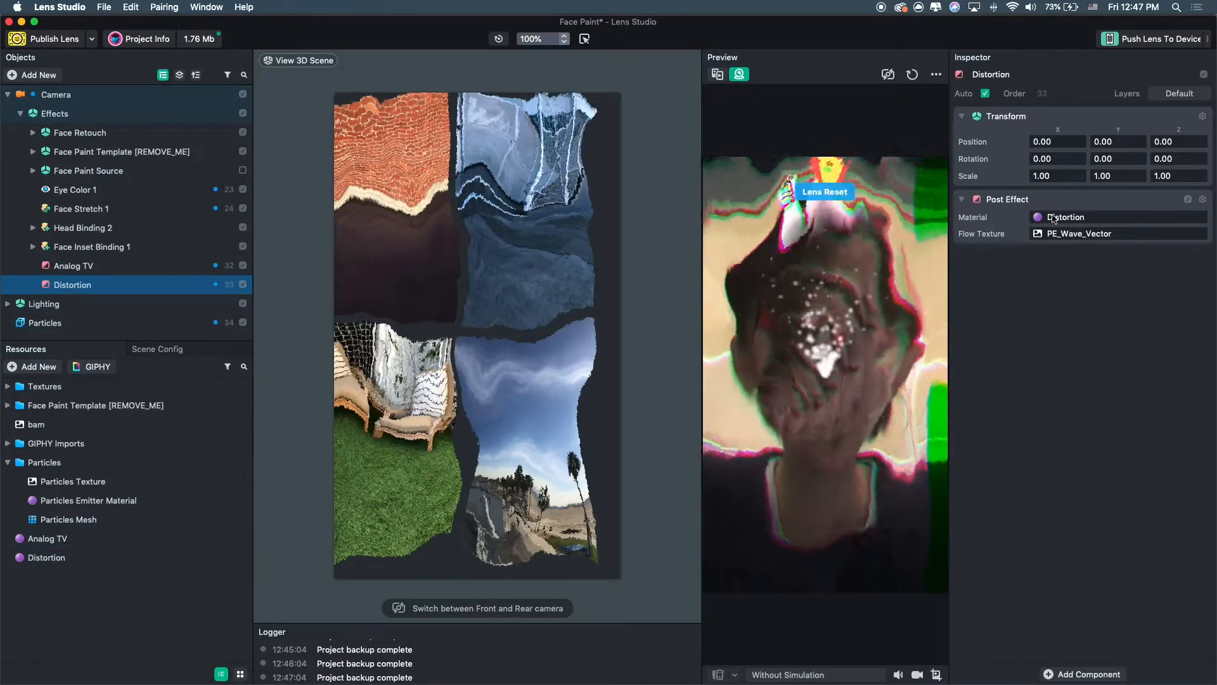
pyautogui.click(73, 265)
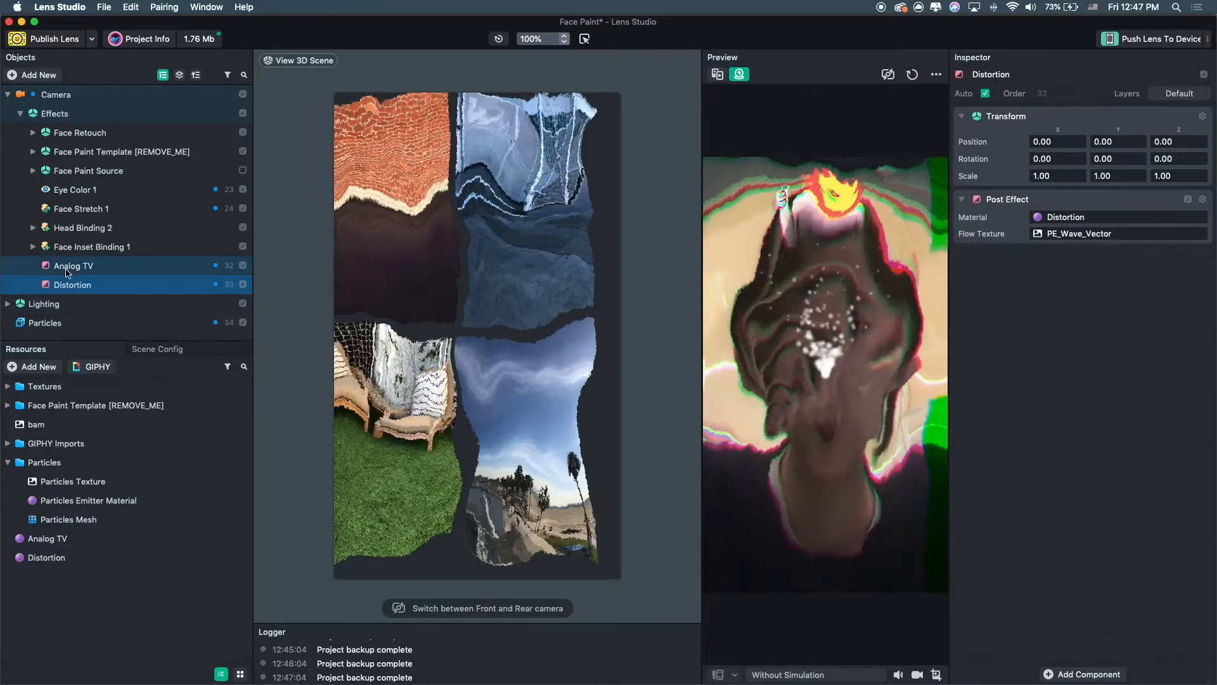
pyautogui.click(81, 283)
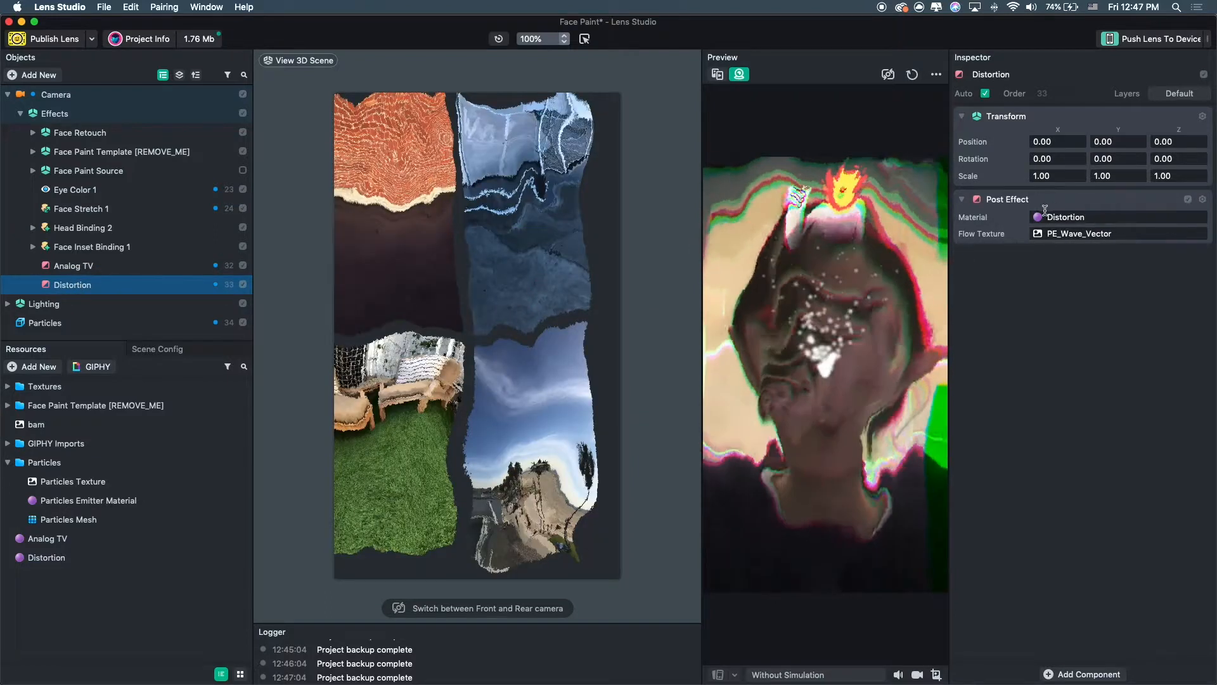
pyautogui.click(1058, 218)
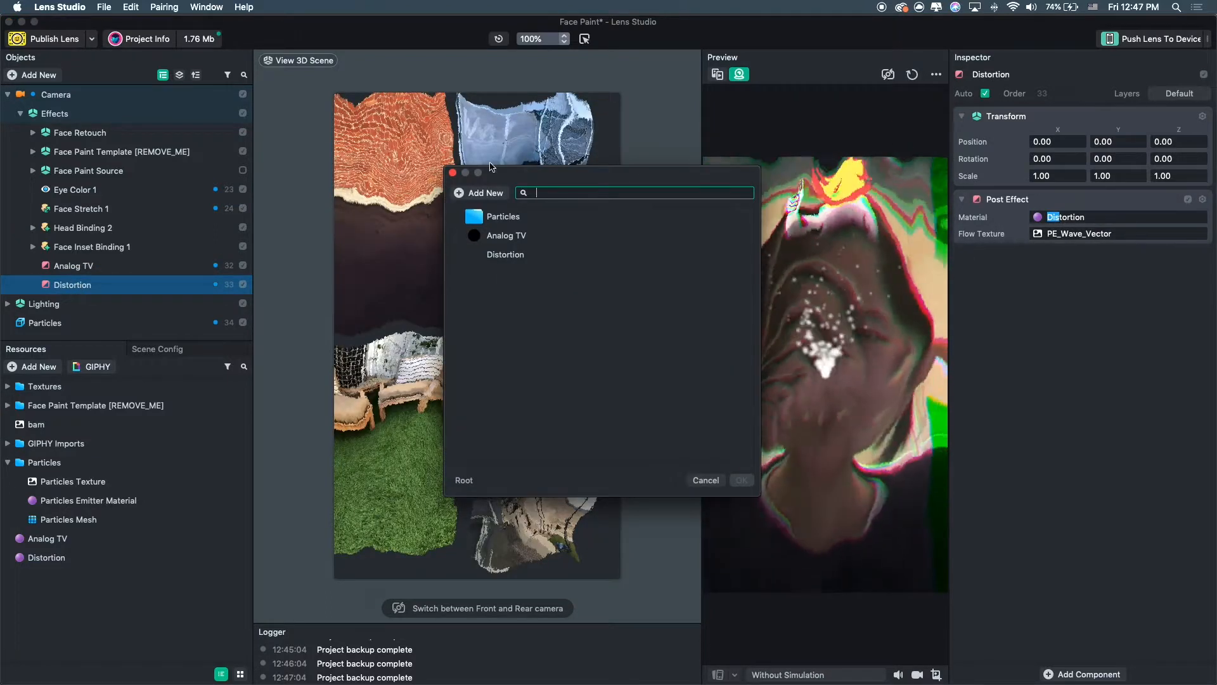
pyautogui.click(452, 173)
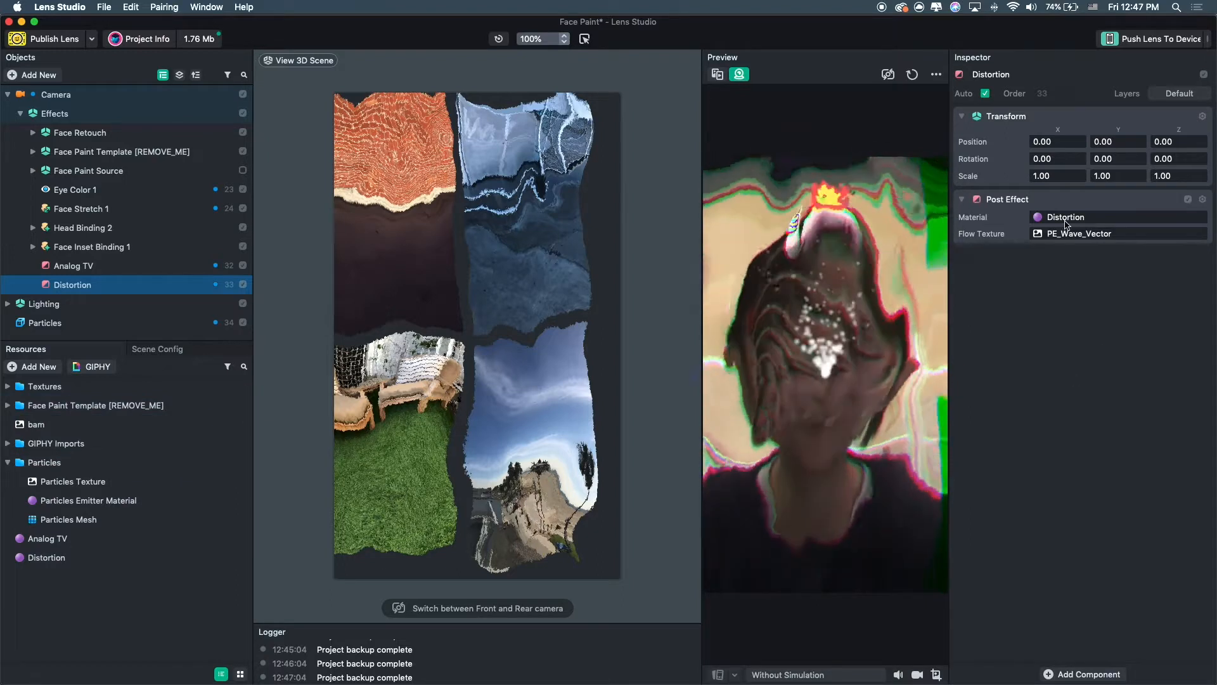
pyautogui.click(1066, 219)
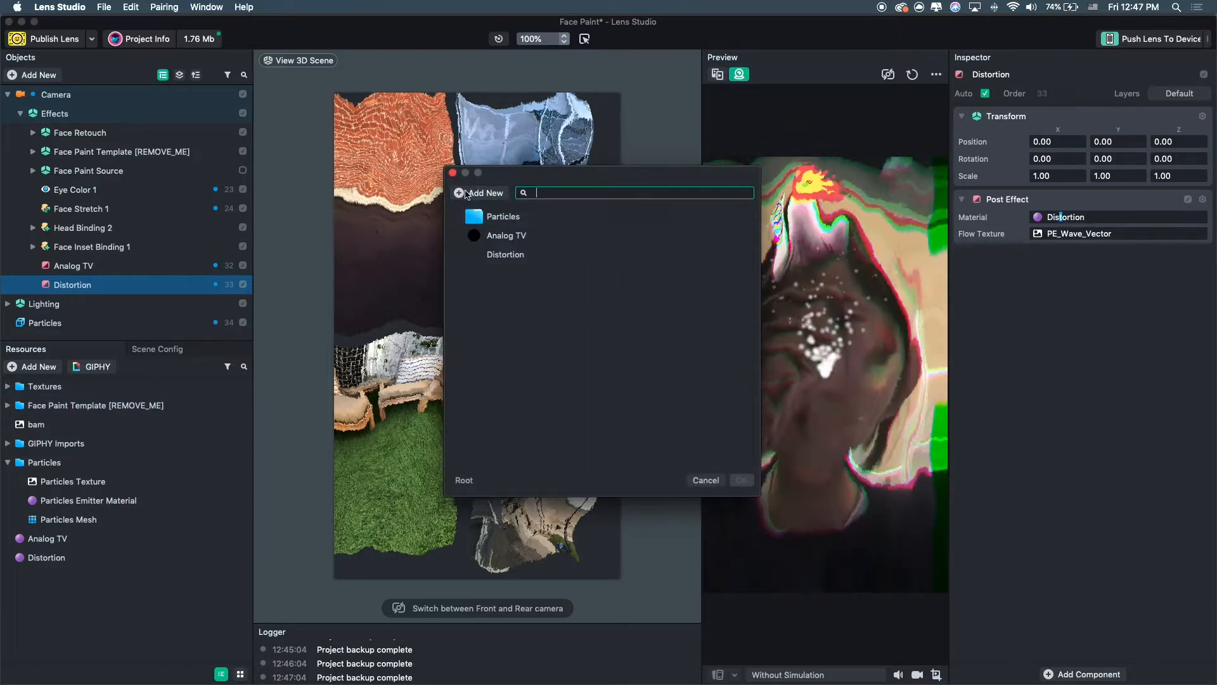
pyautogui.click(453, 173)
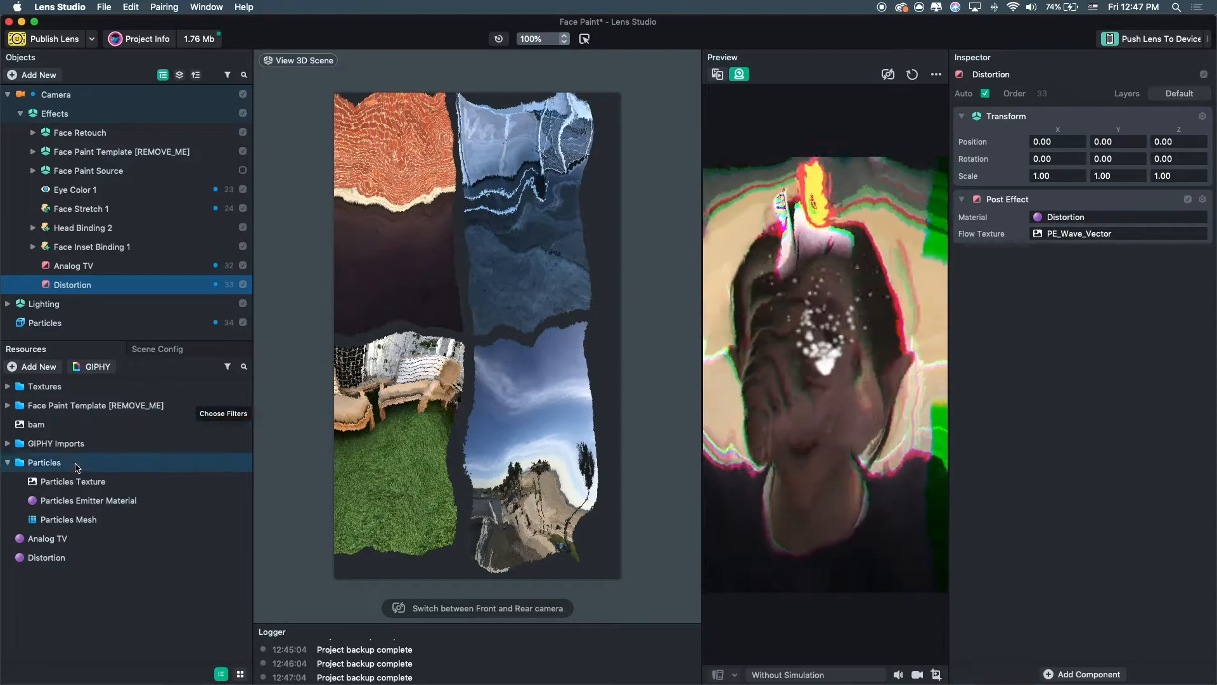
# Open the Distortion material and lower its flow map speed to about 0.2 and Intensity X to about -0.09.
pyautogui.click(44, 558)
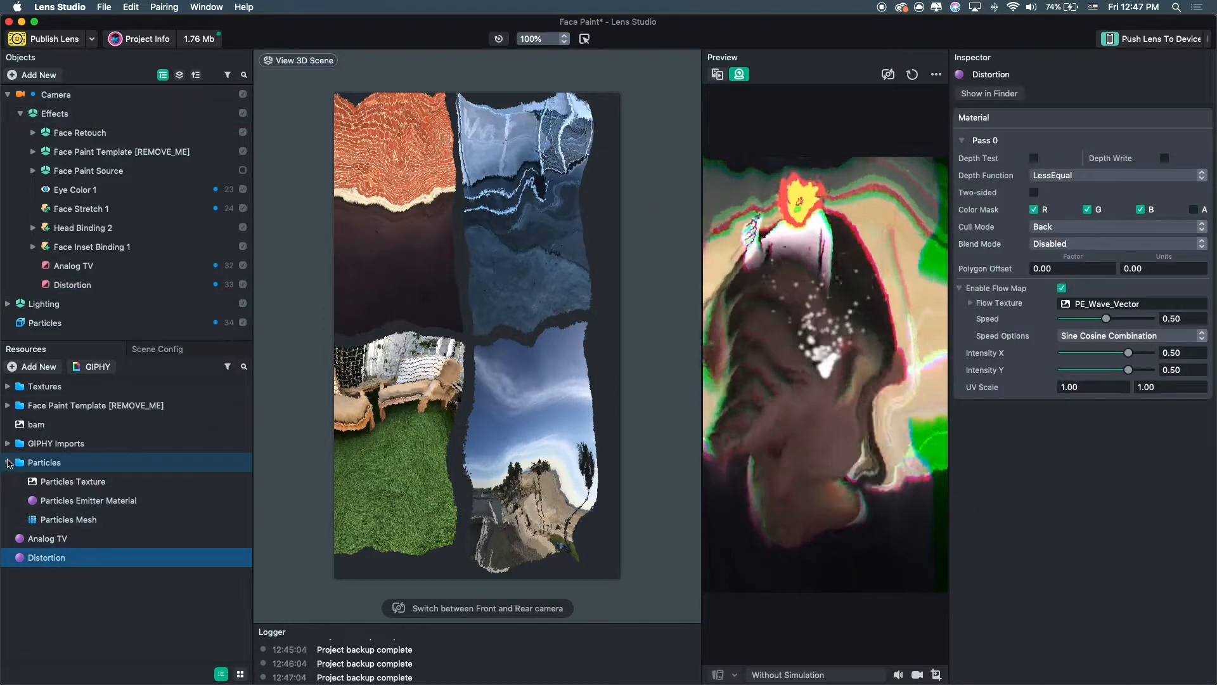
pyautogui.click(7, 463)
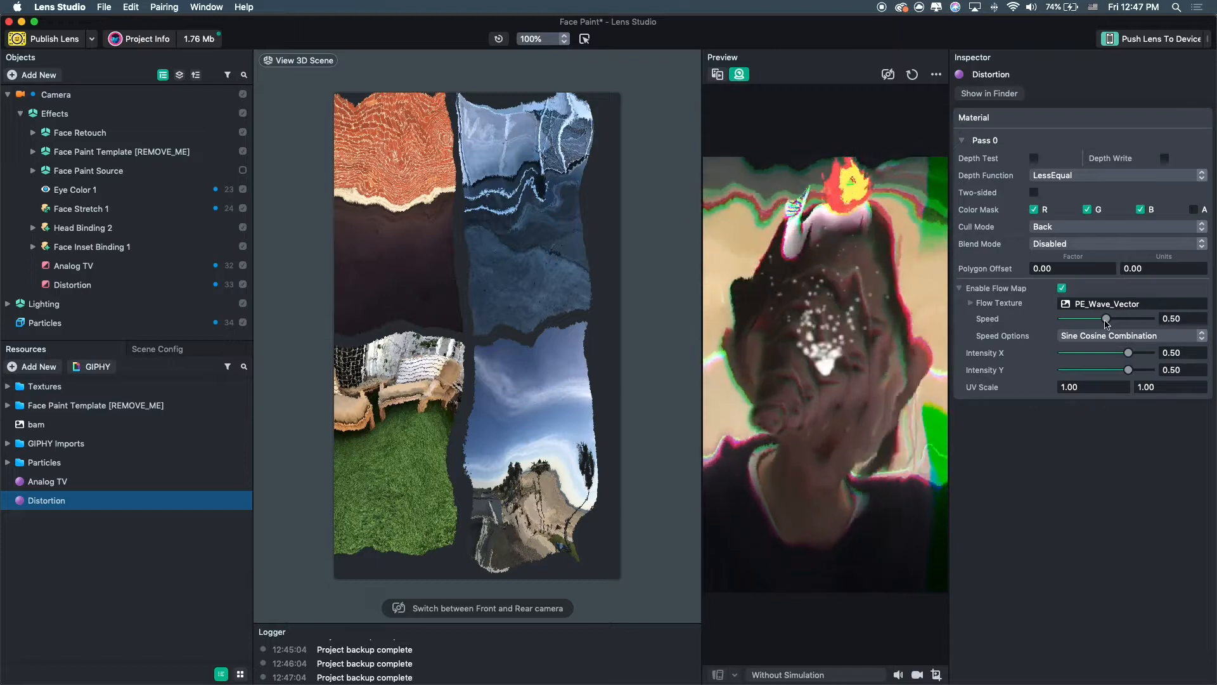
pyautogui.moveTo(1107, 319); pyautogui.dragTo(1080, 319)
pyautogui.moveTo(1131, 359); pyautogui.dragTo(1103, 359)
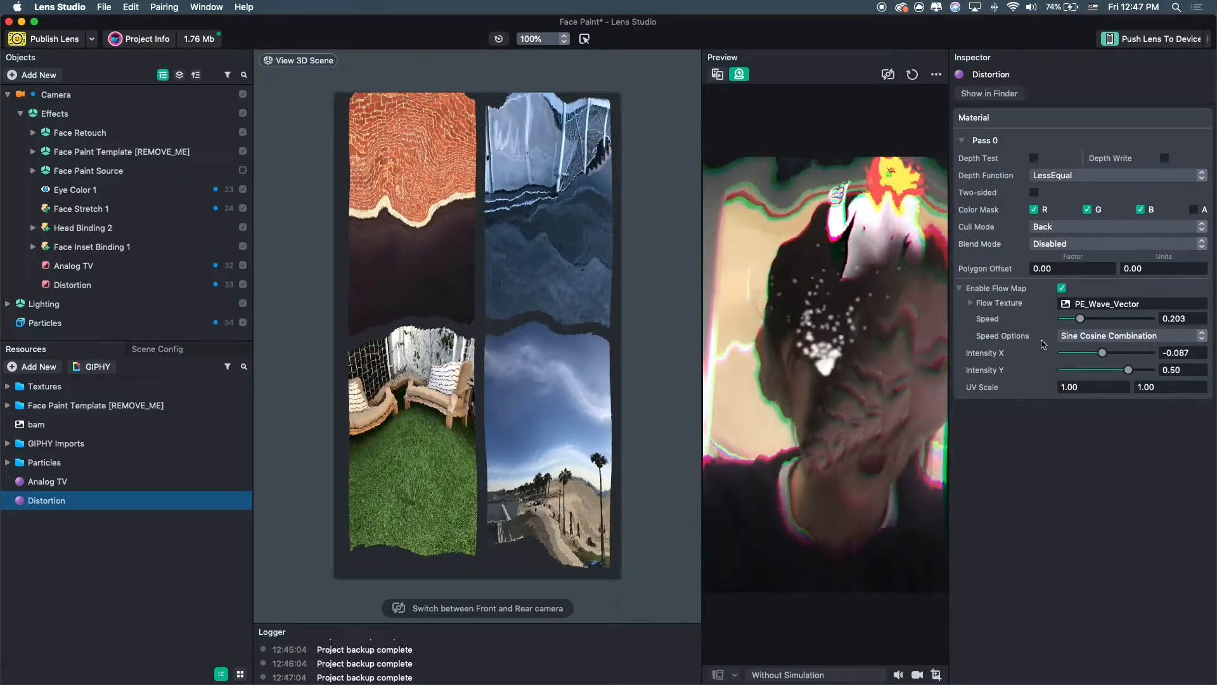
# Switch the Distortion material's speed option to Linear Speed.
pyautogui.click(1132, 340)
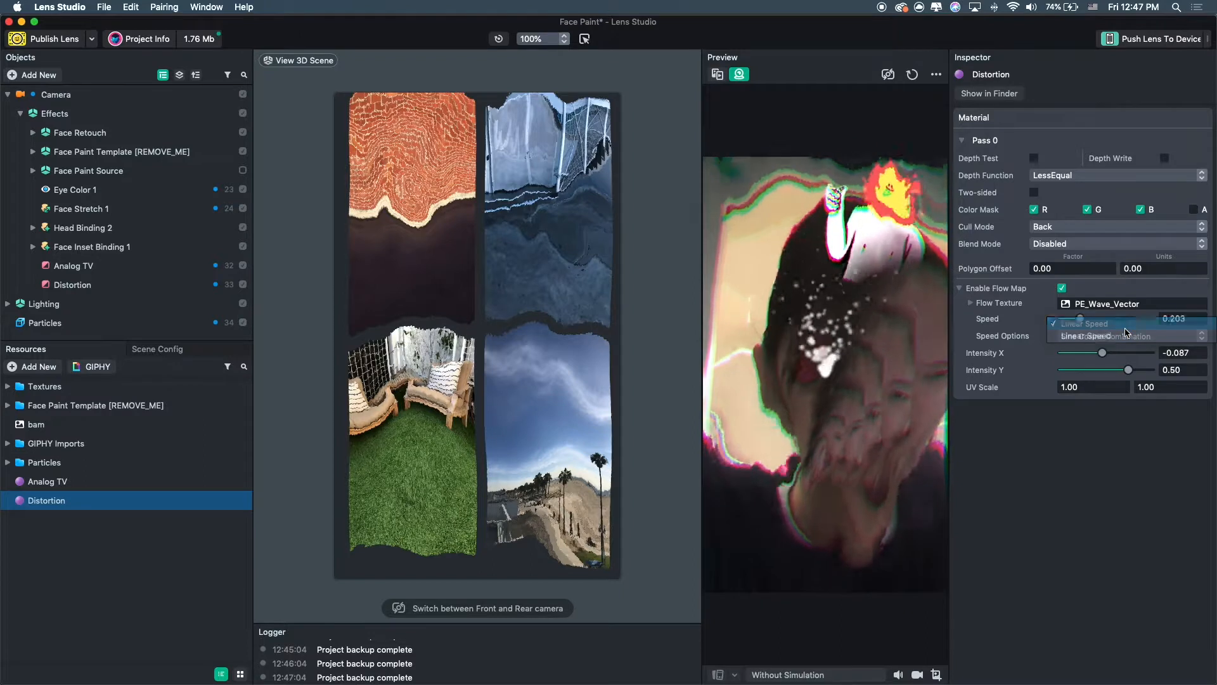
pyautogui.click(1128, 320)
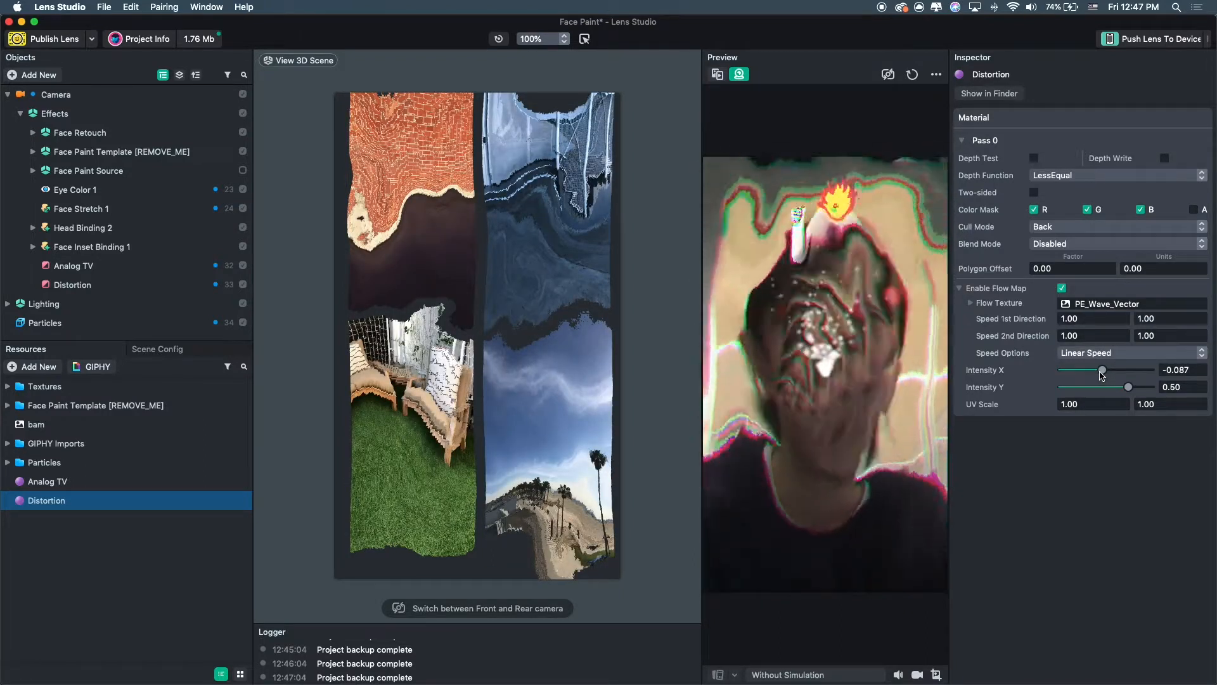
pyautogui.click(1100, 304)
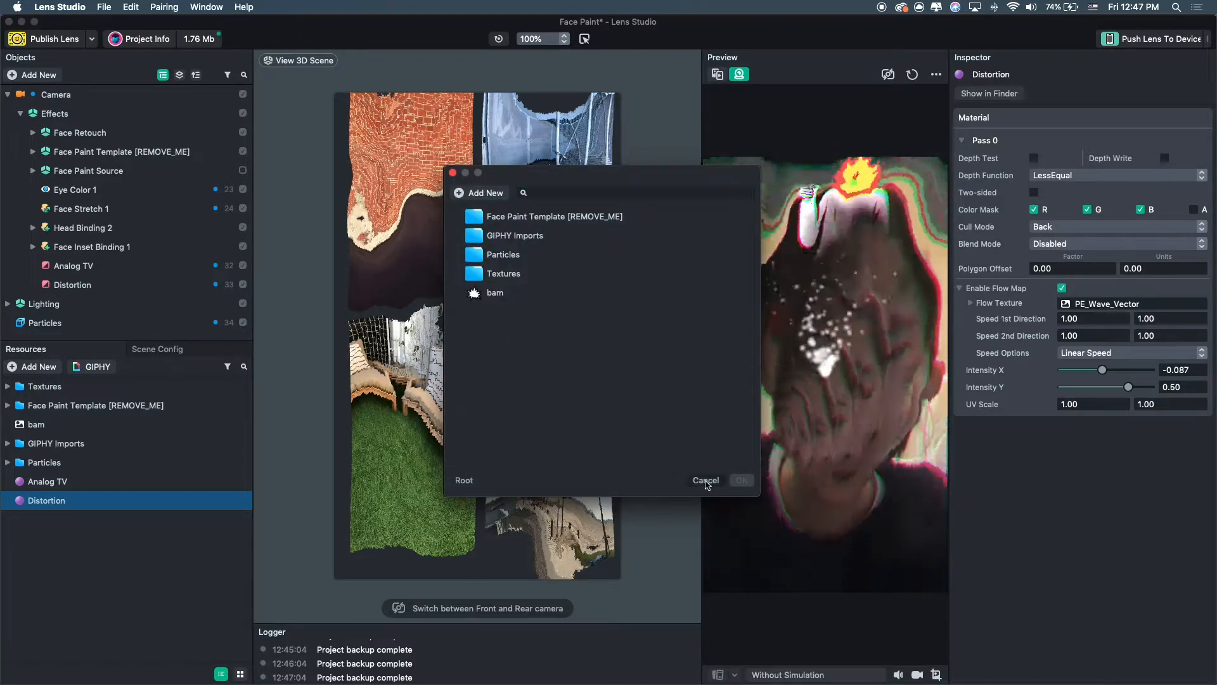
pyautogui.click(705, 480)
pyautogui.scroll(-2, 380, 301)
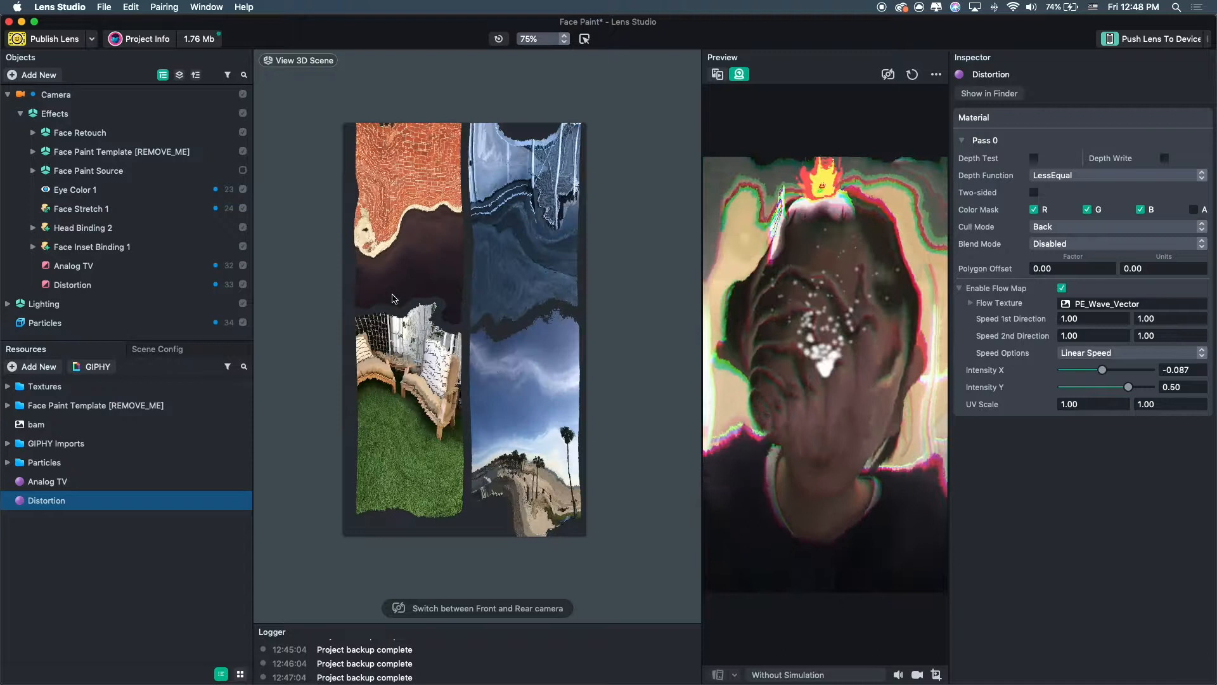
pyautogui.click(29, 118)
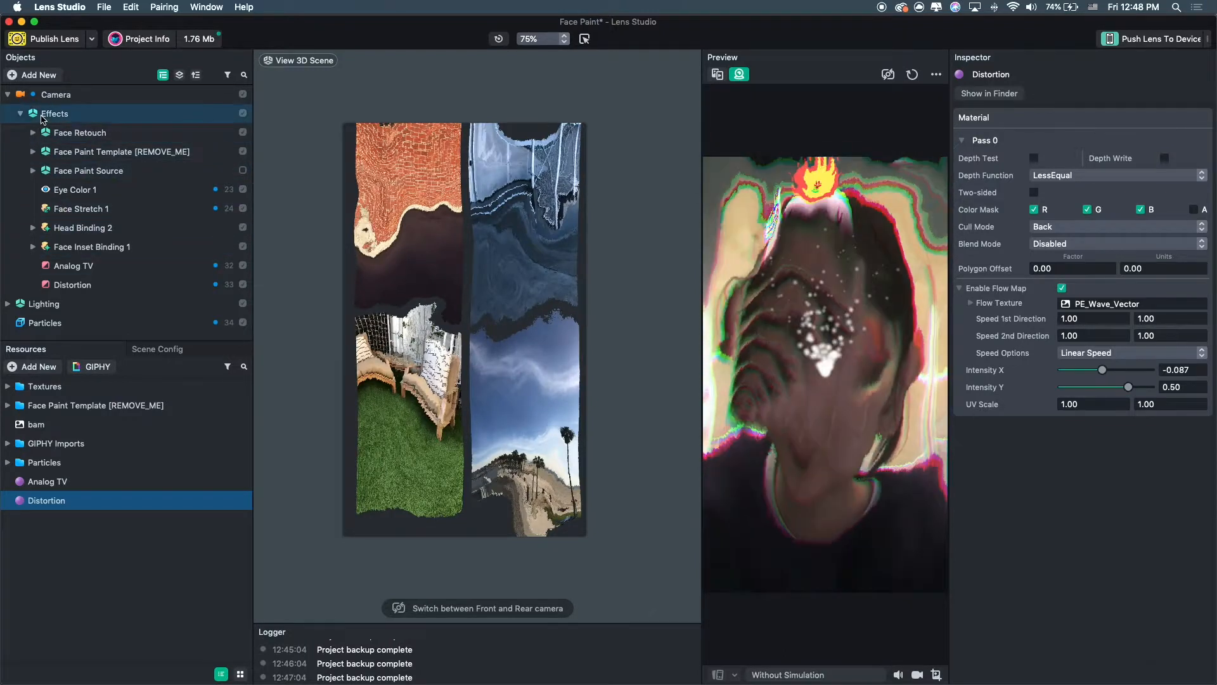
pyautogui.click(21, 114)
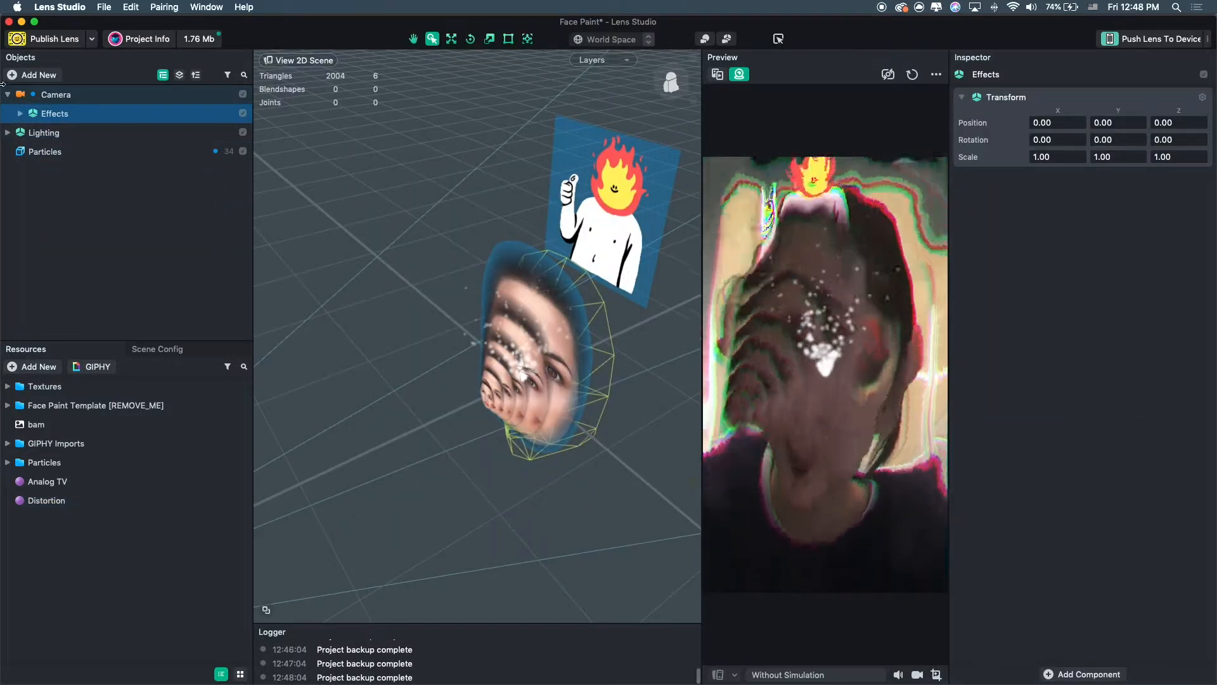
pyautogui.click(7, 94)
pyautogui.click(114, 187)
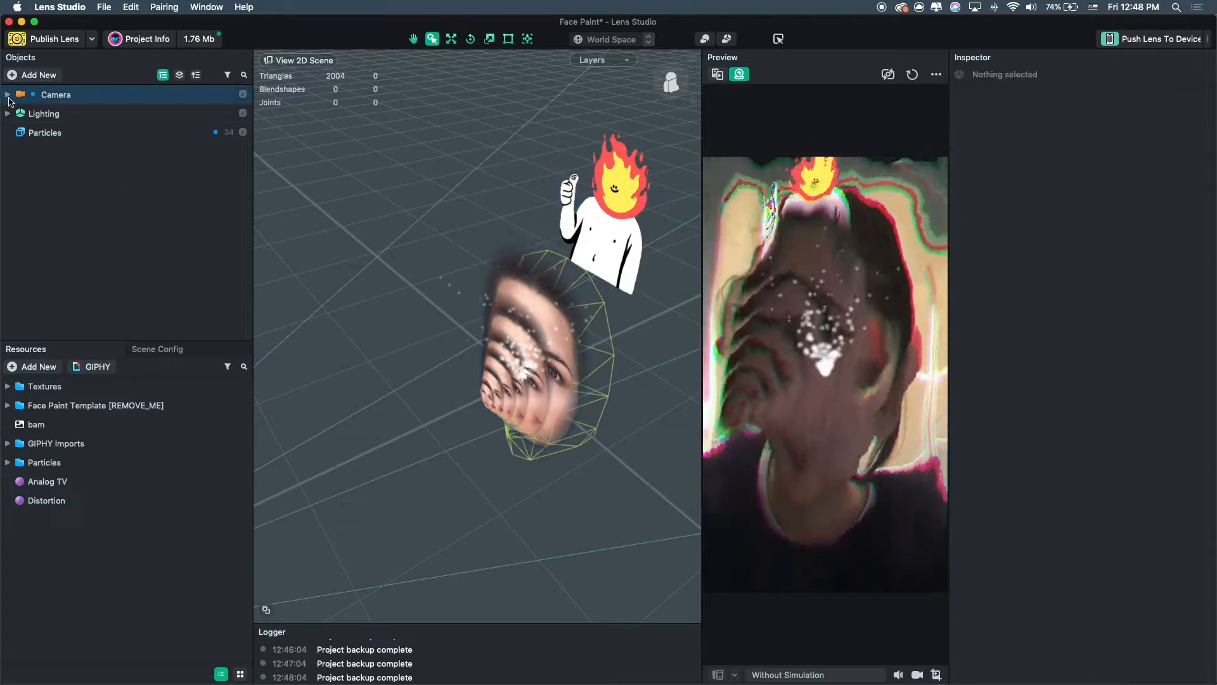
pyautogui.click(7, 95)
pyautogui.click(20, 114)
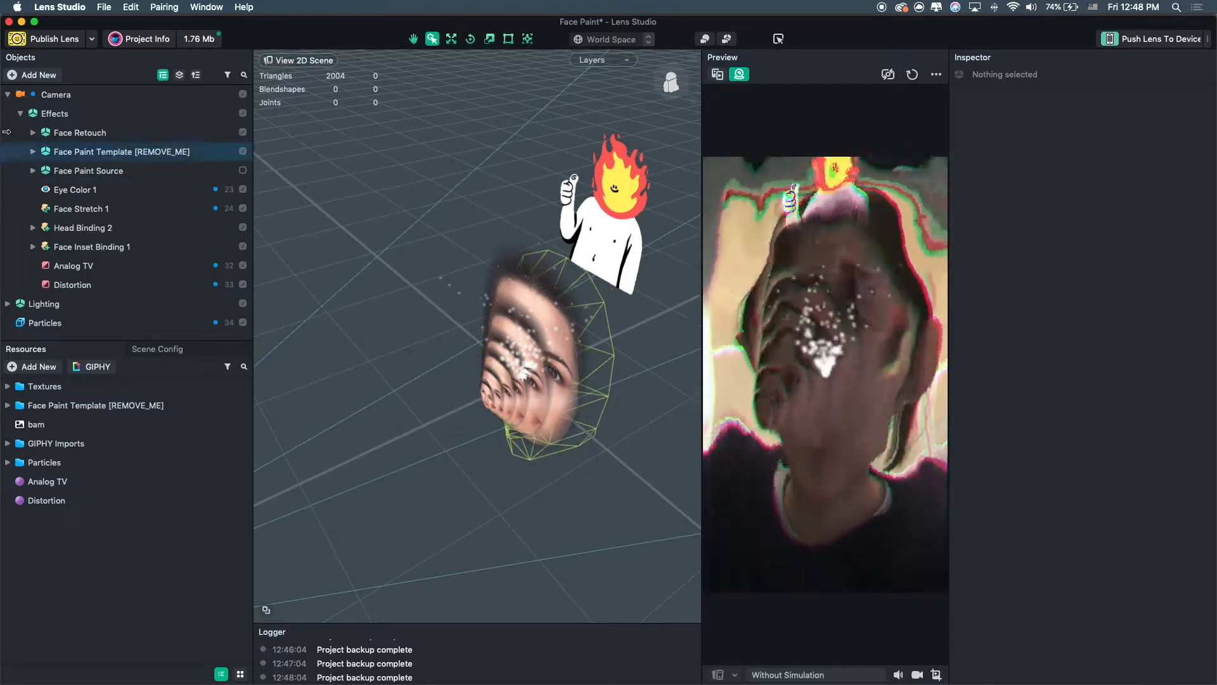
# Add a Behavior object from the Helper Scripts category of new objects.
pyautogui.click(45, 77)
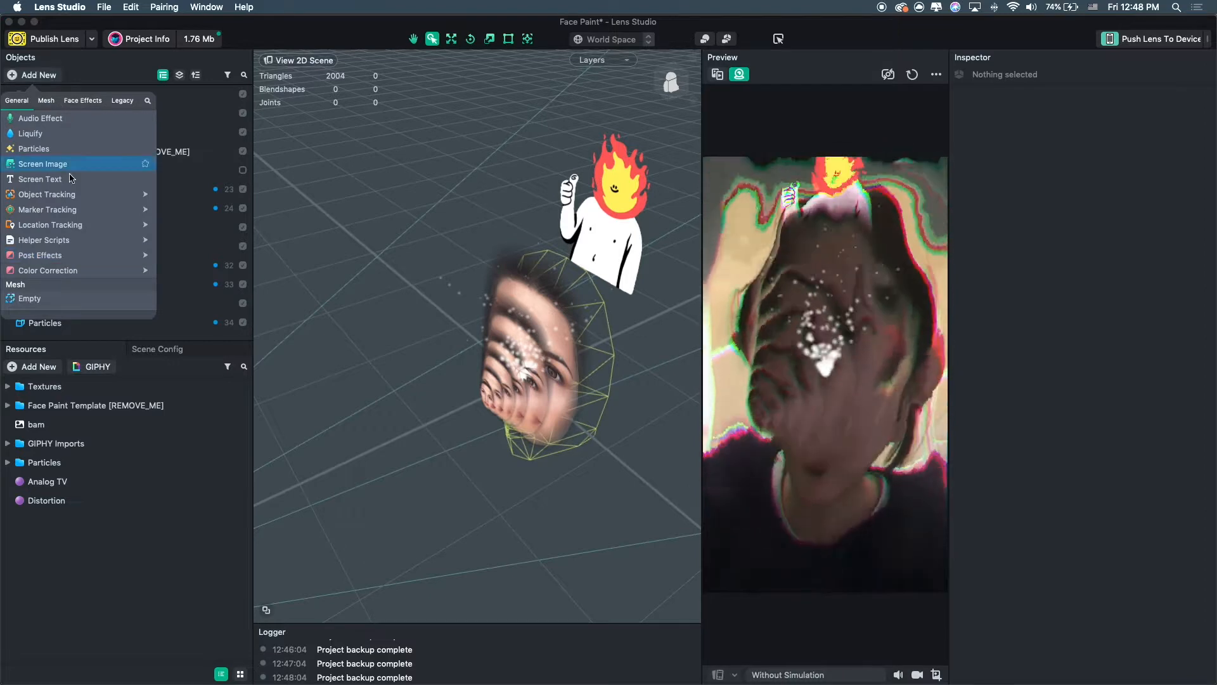
pyautogui.moveTo(81, 245)
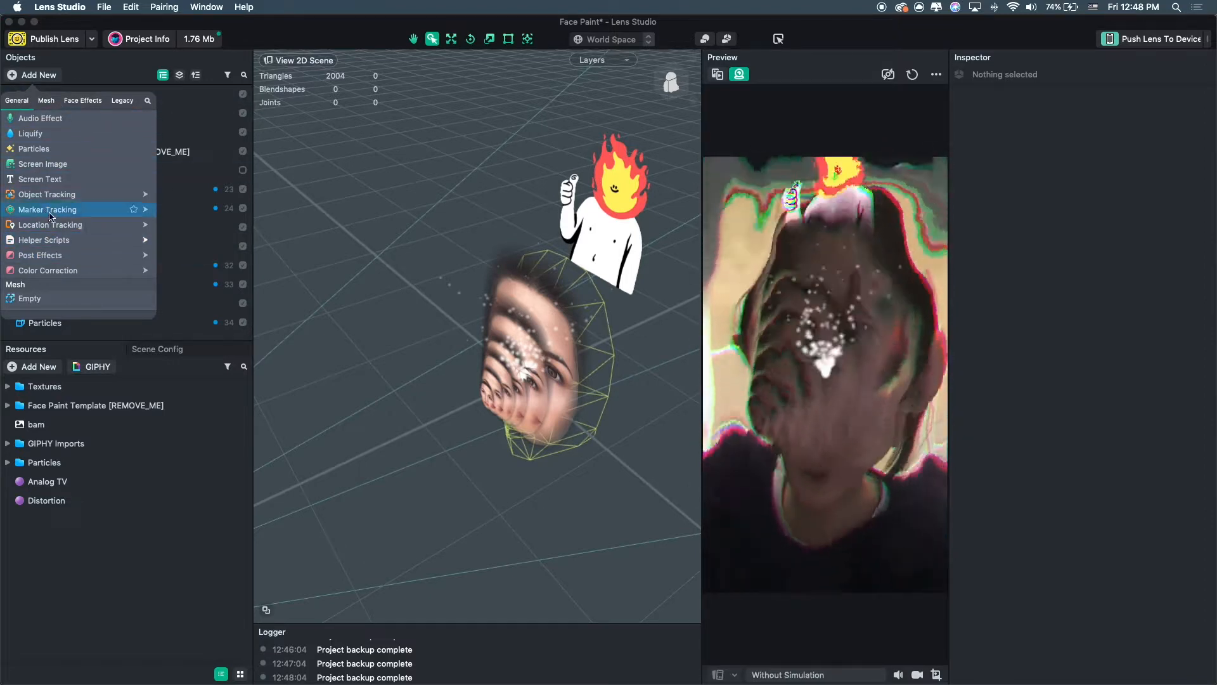
pyautogui.click(184, 253)
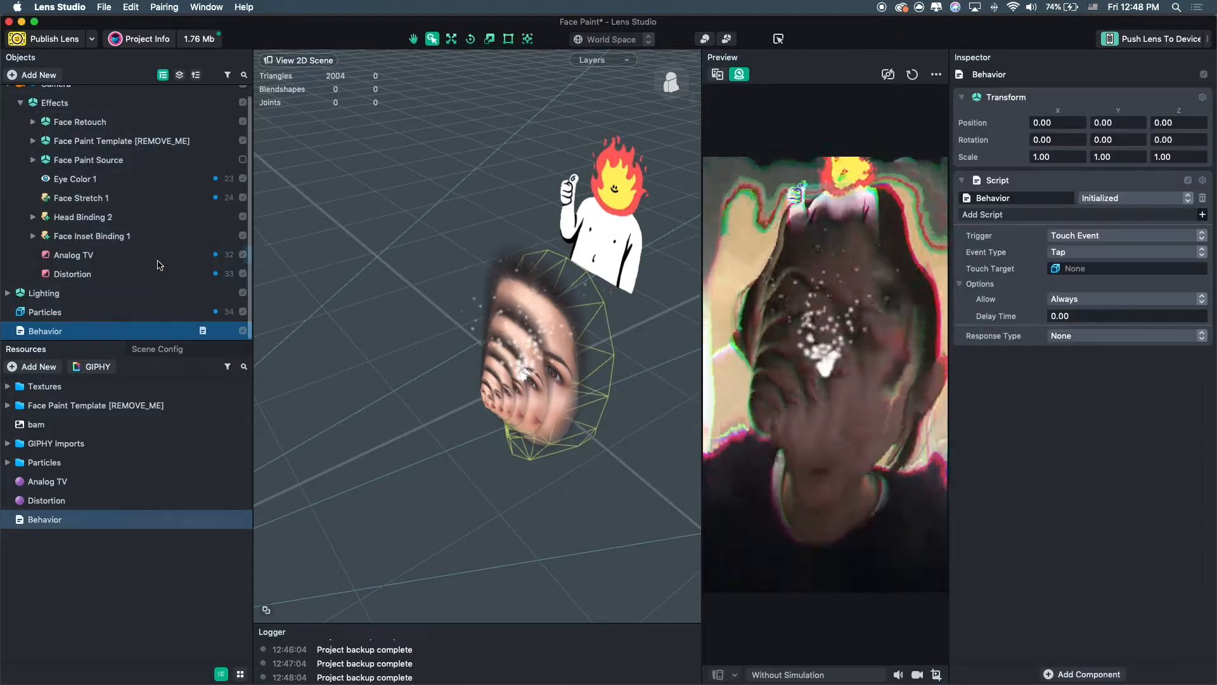
# Set the Behavior script's trigger to Face Event with the Kiss Started event type.
pyautogui.keyDown('alt'); pyautogui.moveTo(549, 306); pyautogui.dragTo(613, 351); pyautogui.keyUp('alt')
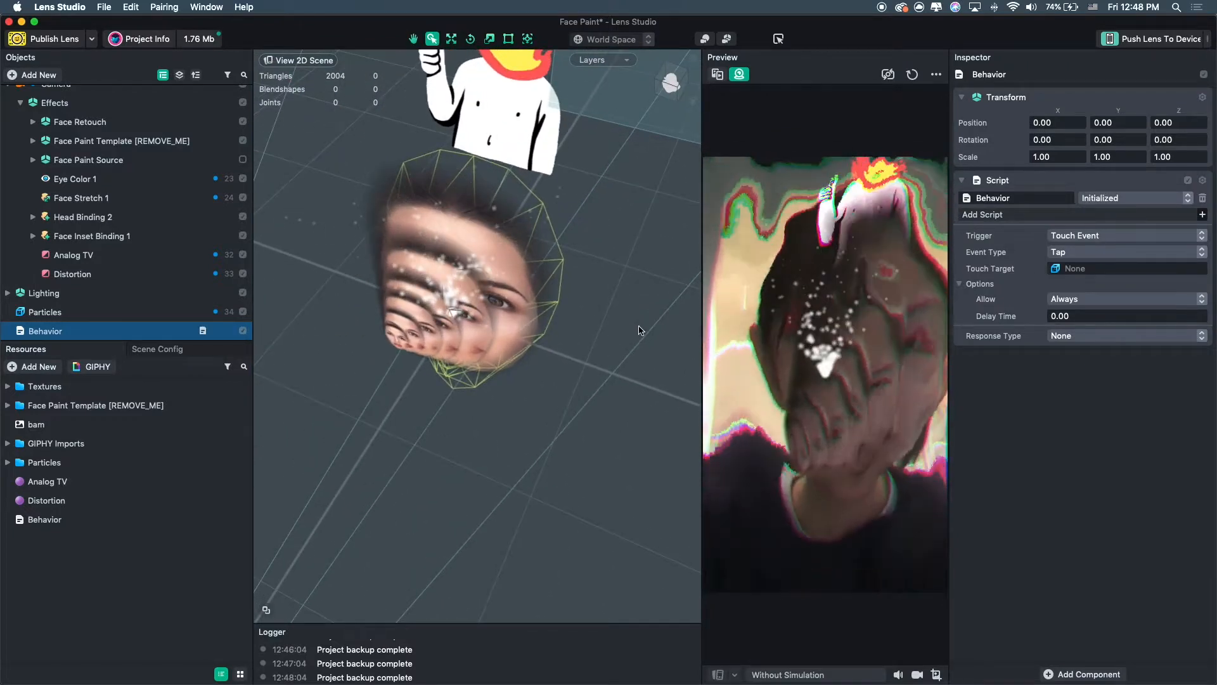
pyautogui.click(1078, 237)
pyautogui.click(1033, 240)
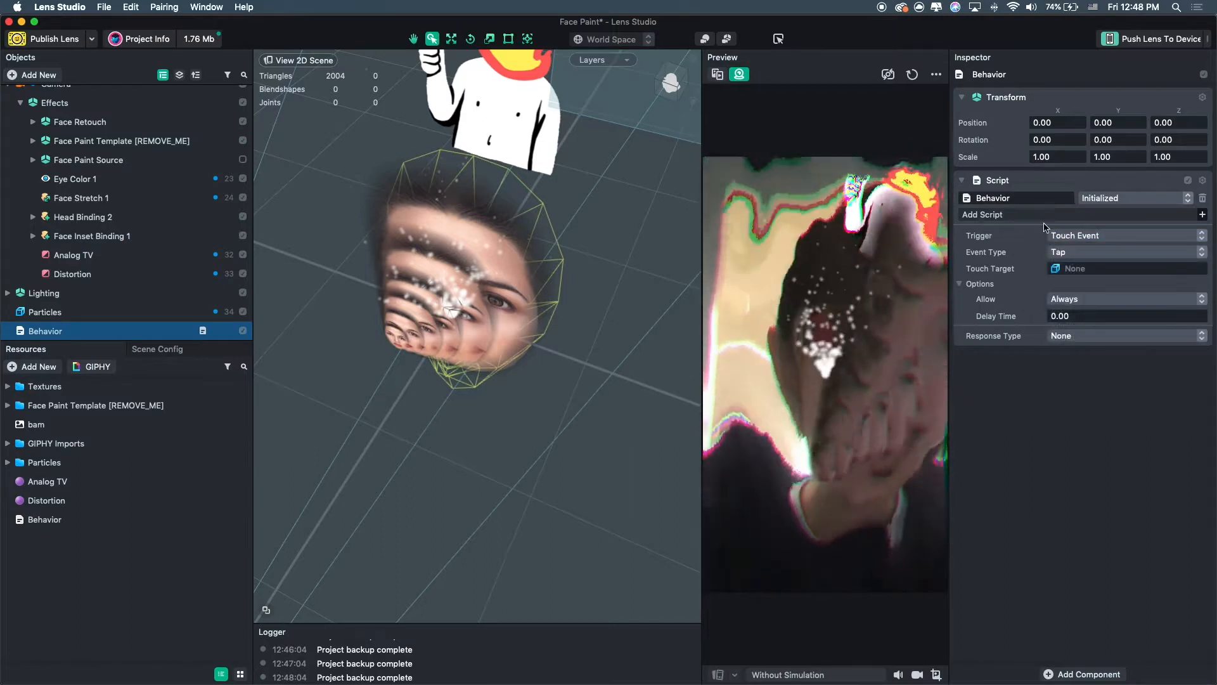
pyautogui.click(1082, 237)
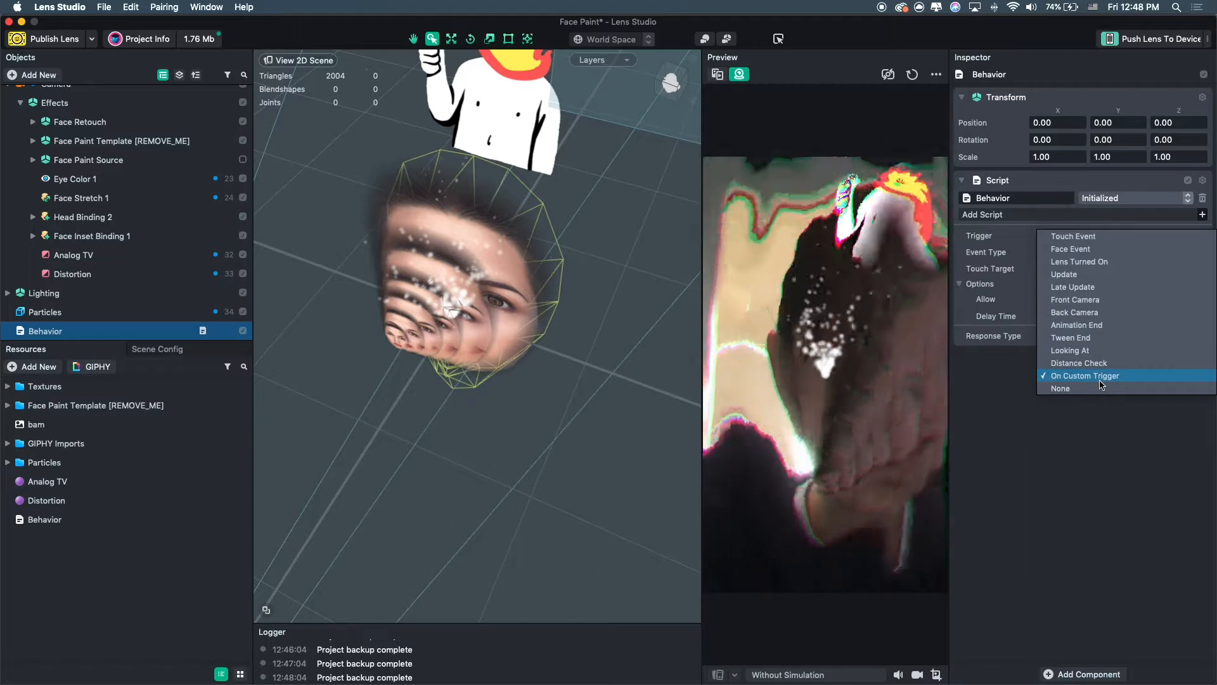
pyautogui.click(1072, 248)
pyautogui.click(1083, 250)
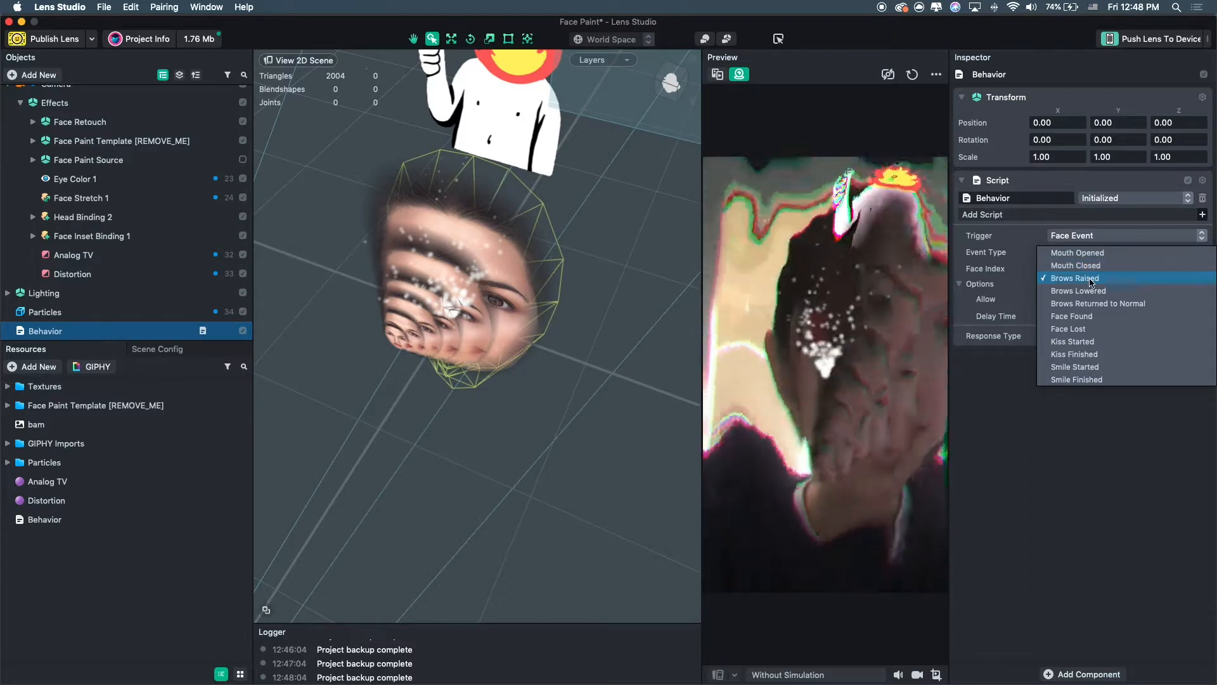
pyautogui.click(1100, 343)
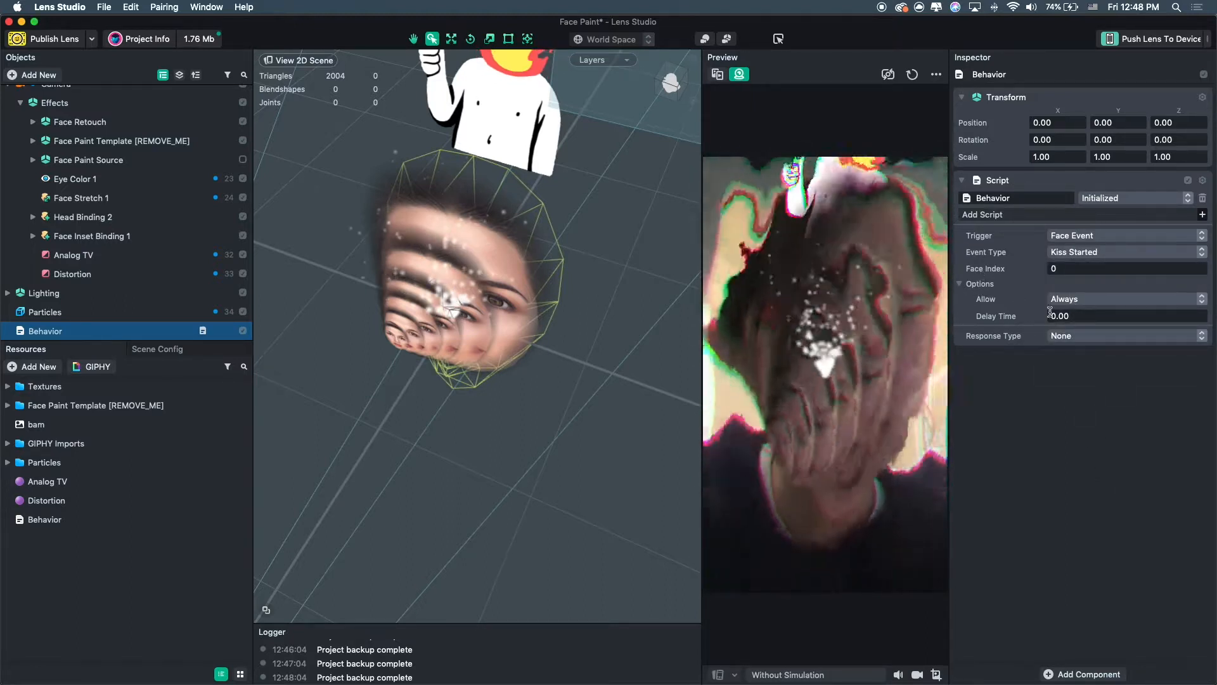
# Set the Behavior response type to Set Enabled and assign the Distortion object as its target.
pyautogui.click(1067, 336)
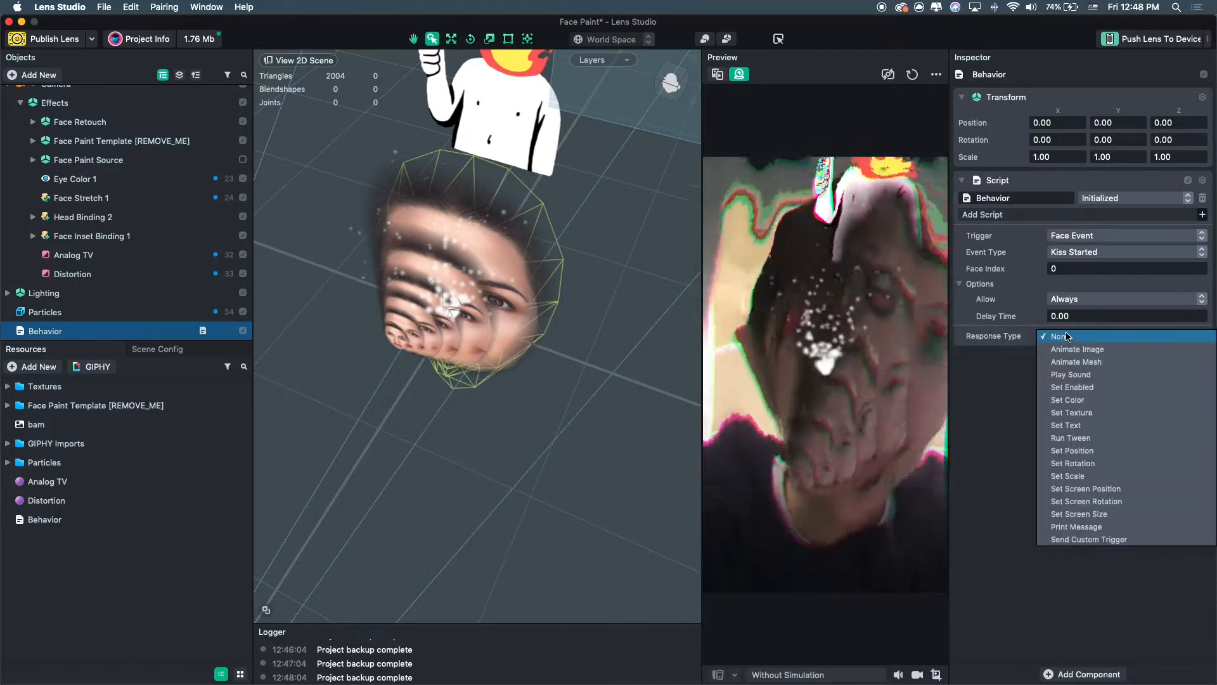
pyautogui.click(1081, 389)
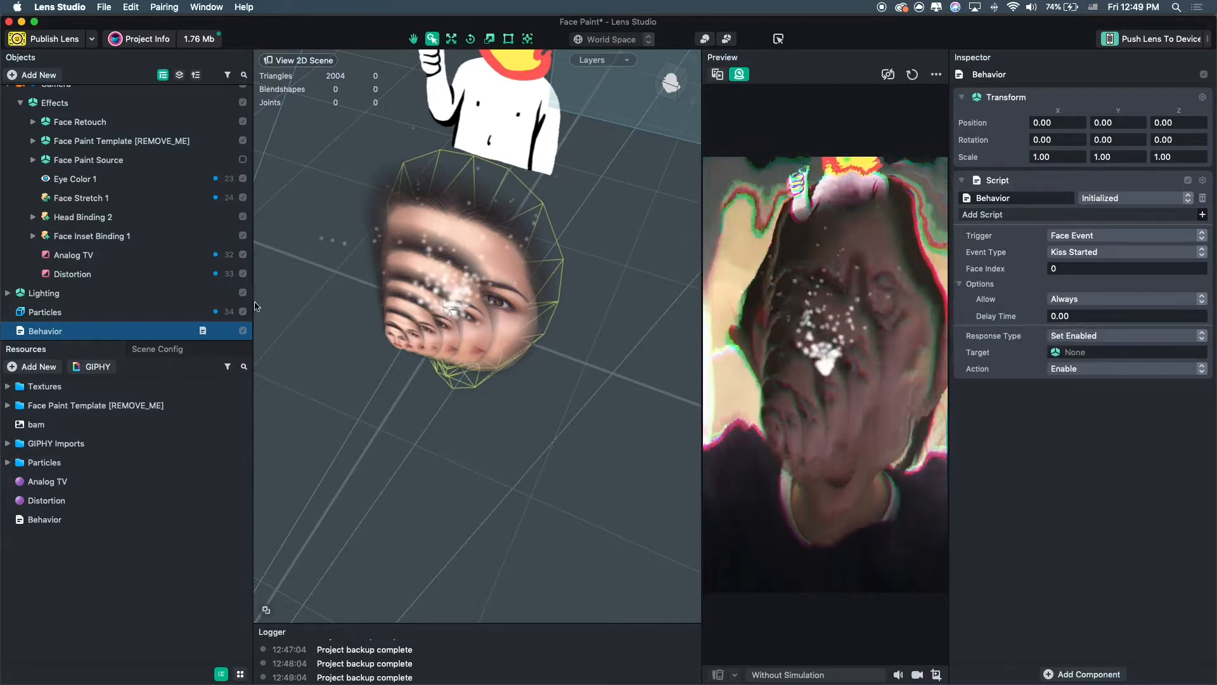
pyautogui.scroll(1, 89, 273)
pyautogui.moveTo(81, 285); pyautogui.dragTo(1118, 355)
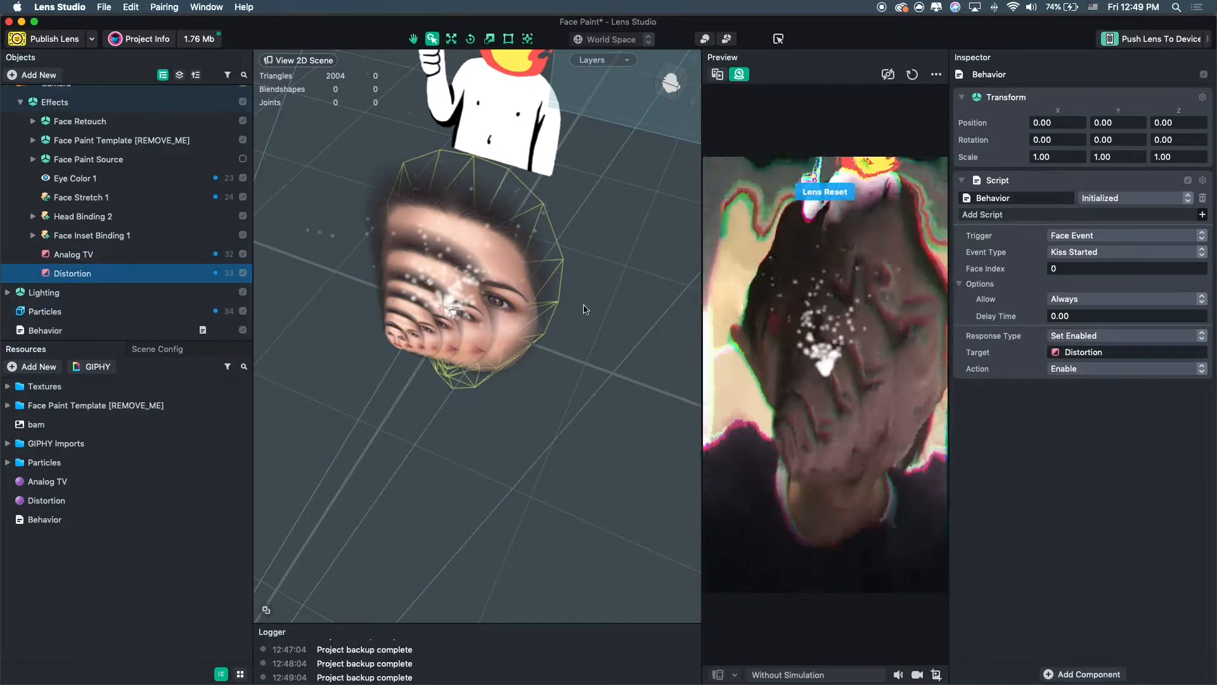
pyautogui.click(243, 254)
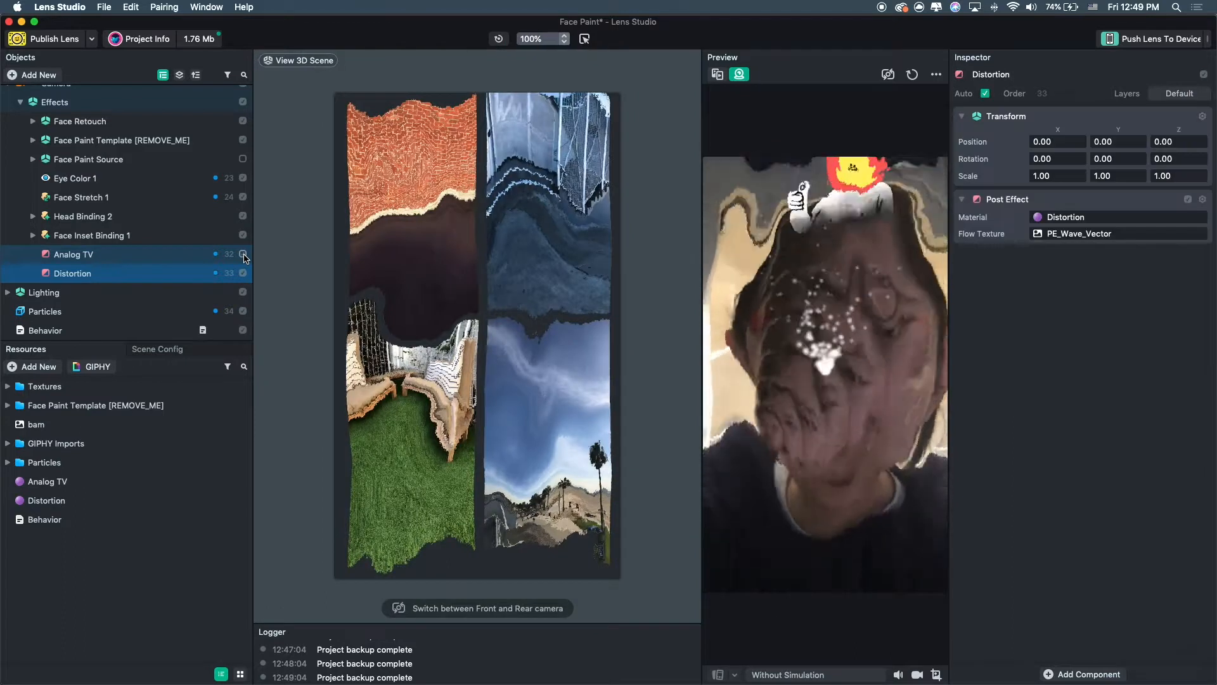
pyautogui.click(244, 254)
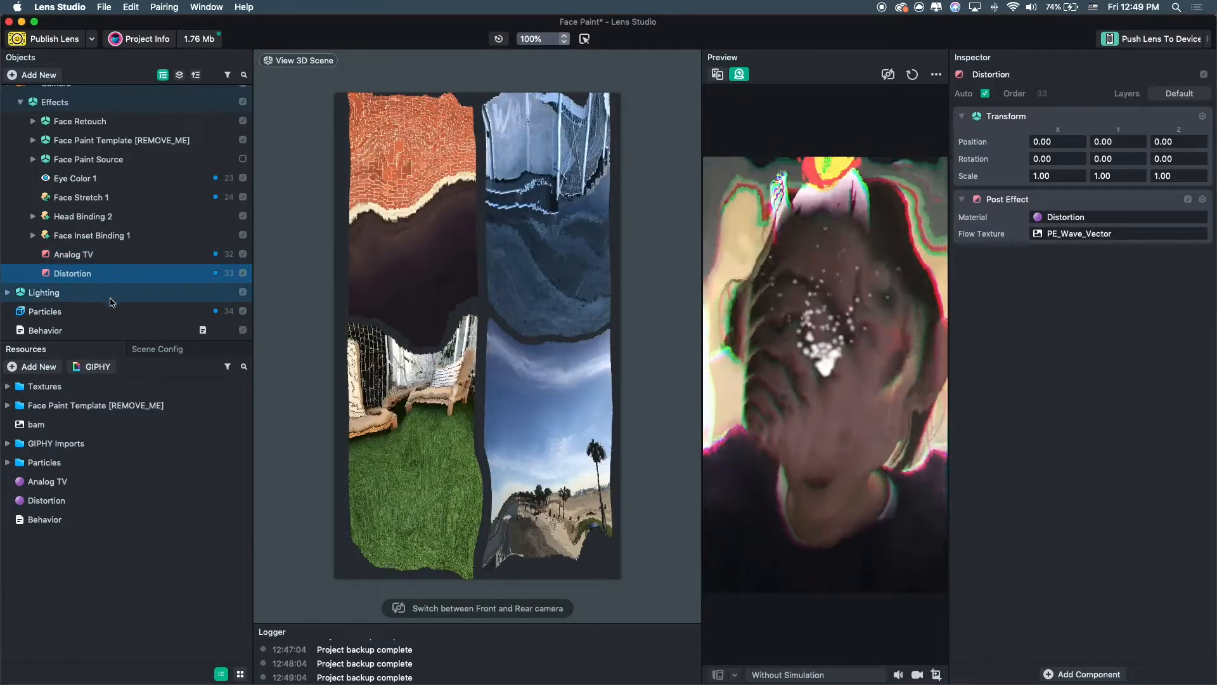
# Duplicate the Behavior's script component by copying it and pasting a second copy.
pyautogui.click(114, 330)
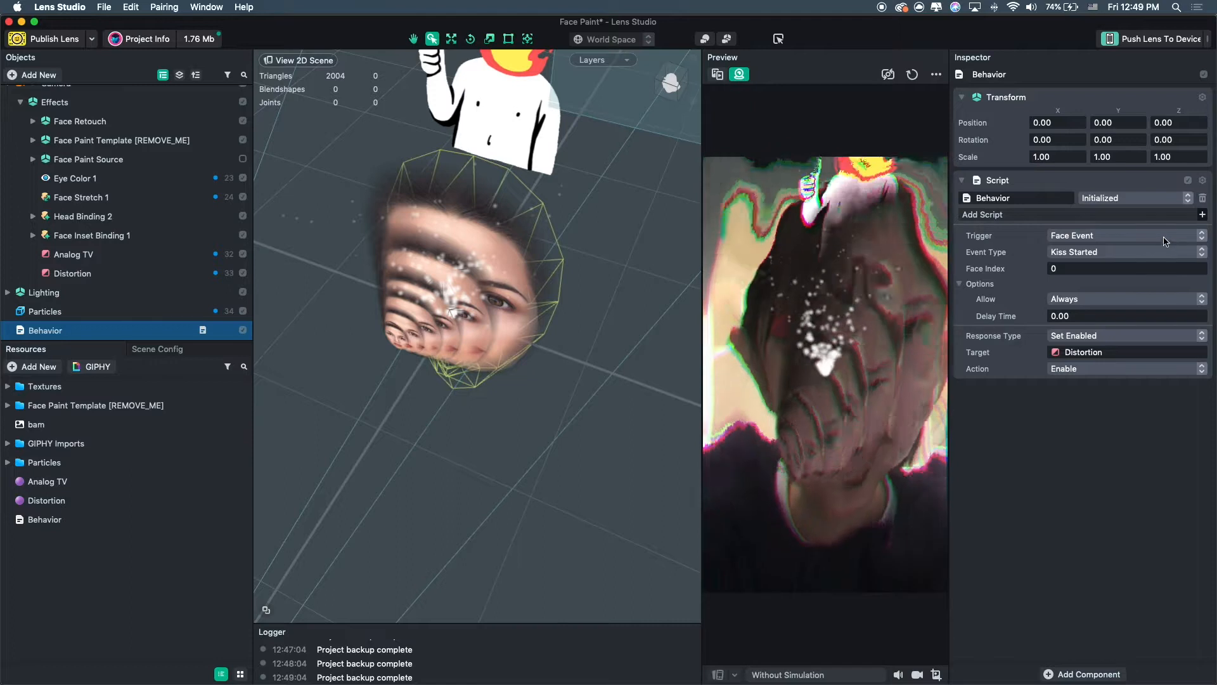
pyautogui.click(1203, 180)
pyautogui.click(1186, 206)
pyautogui.click(1203, 180)
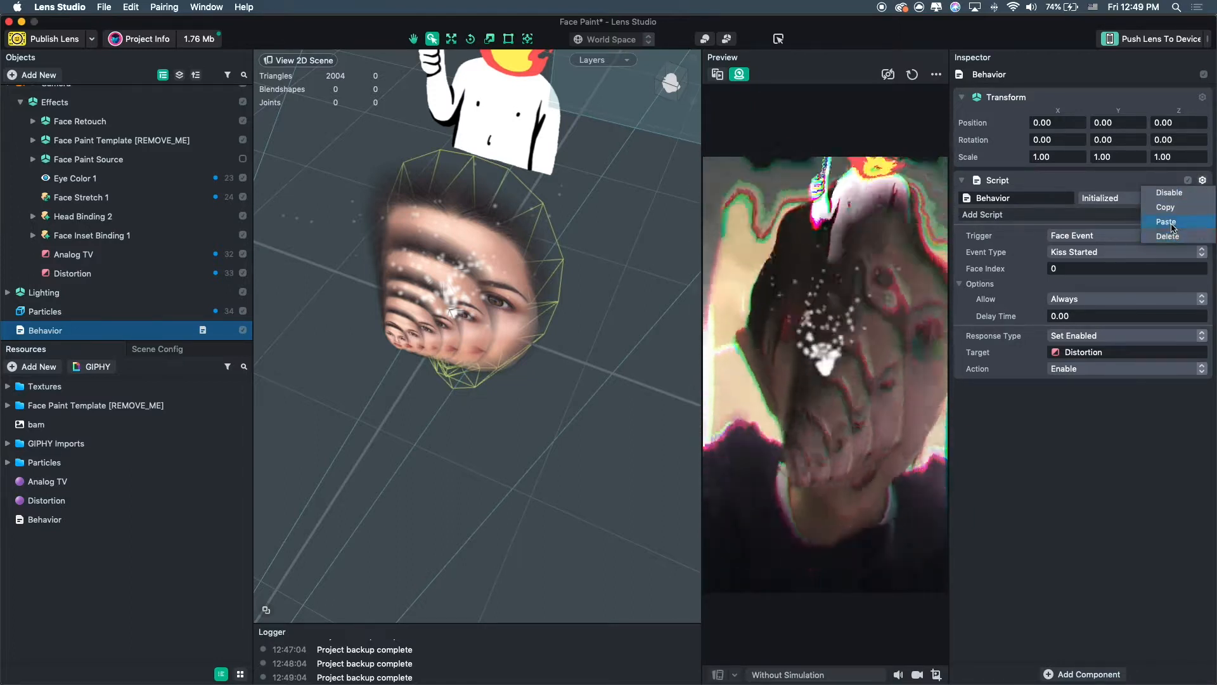
pyautogui.click(1166, 221)
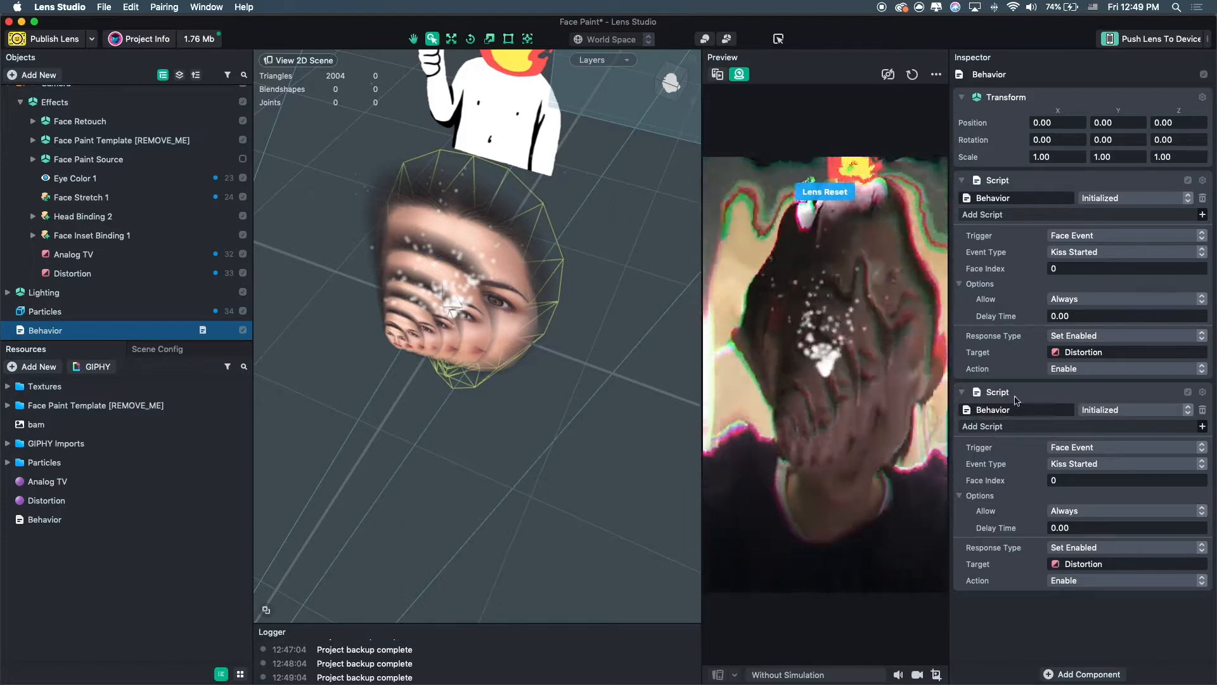
# Set the second Behavior script to trigger on Kiss Finished and disable the Distortion object.
pyautogui.click(1075, 465)
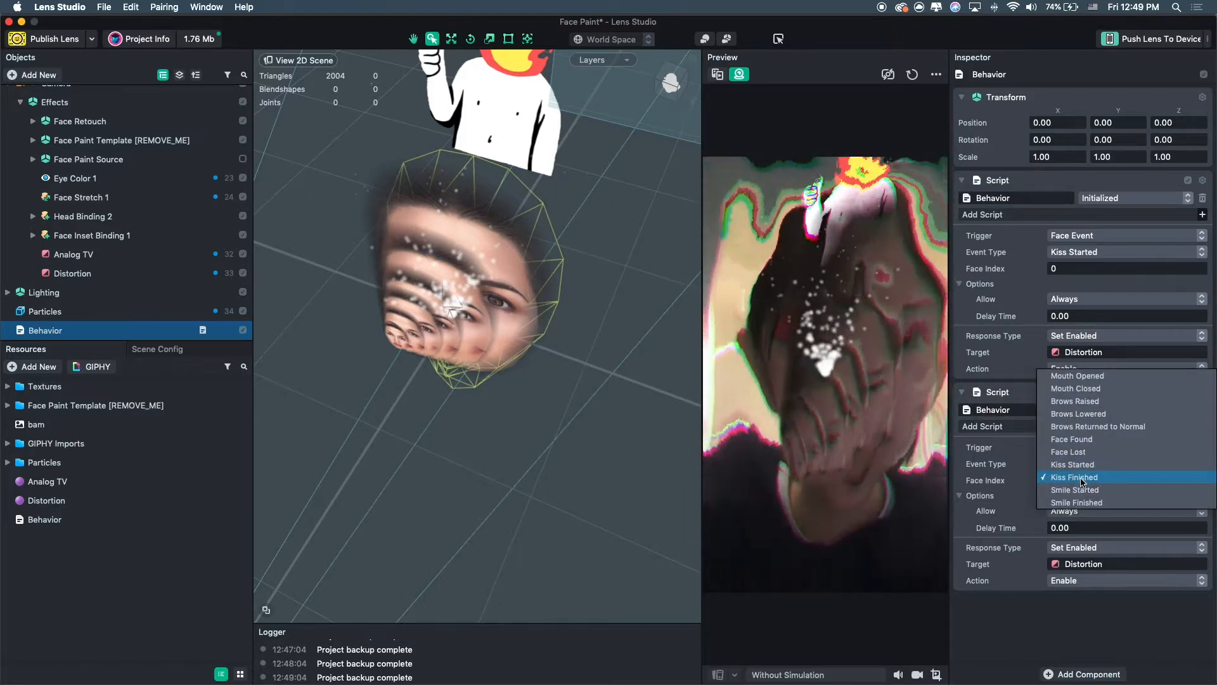
pyautogui.click(1082, 482)
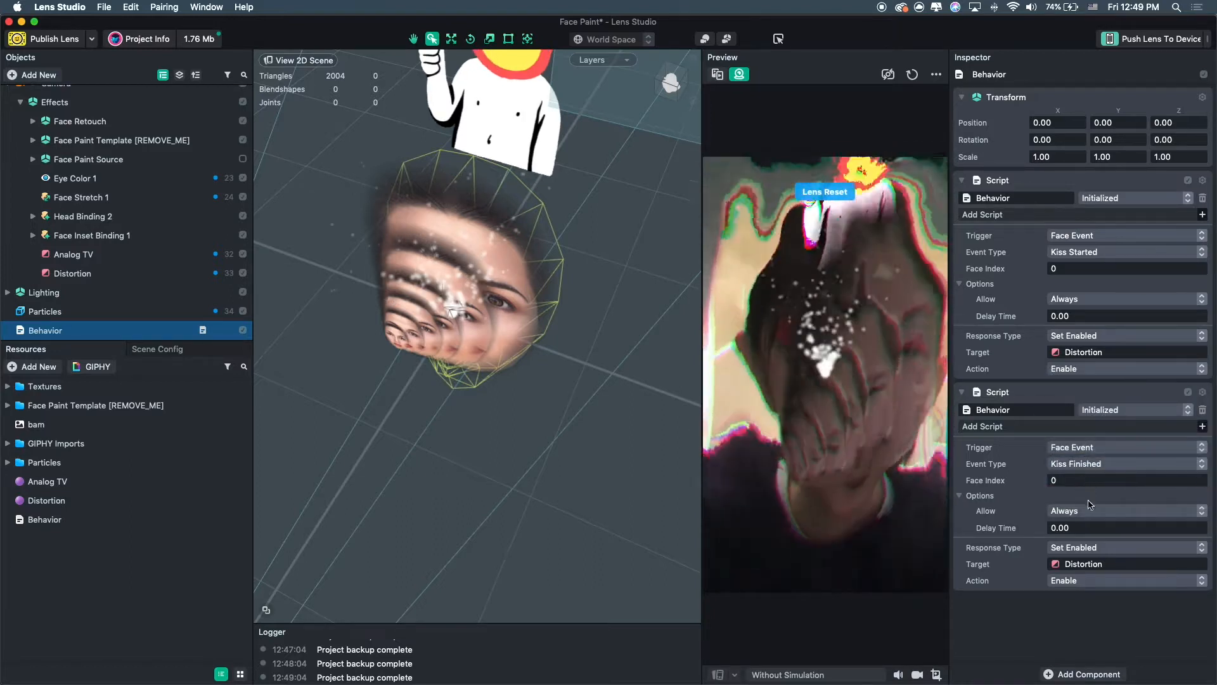
pyautogui.click(1111, 553)
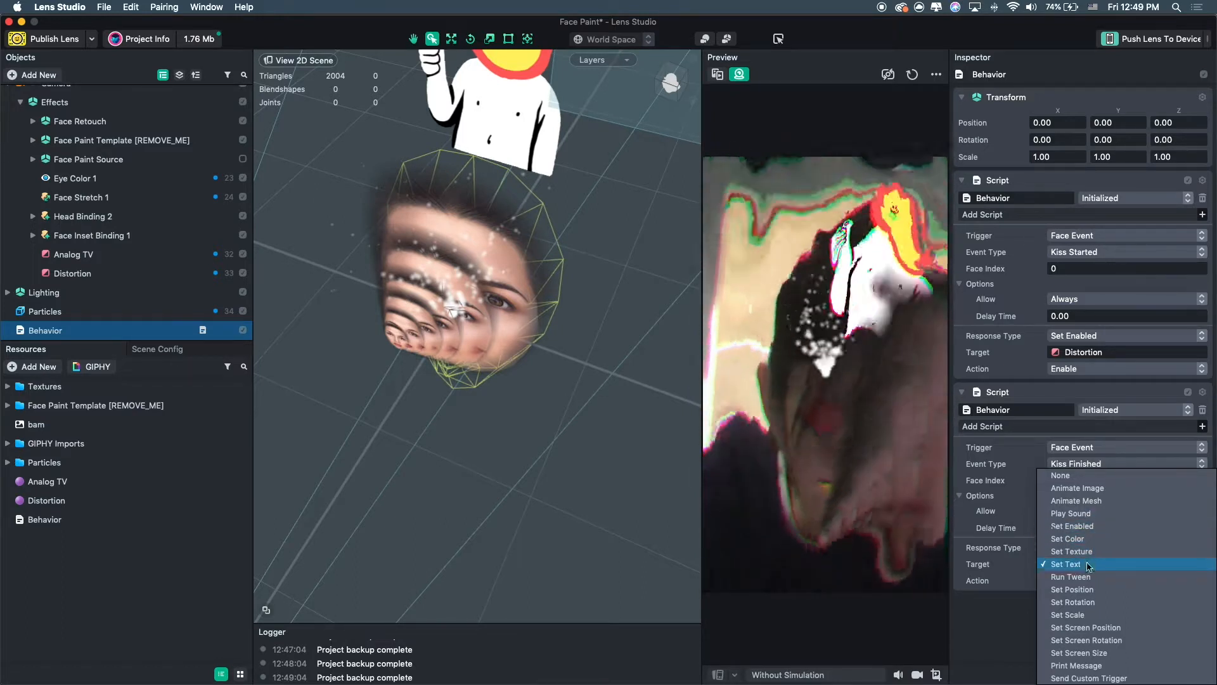
pyautogui.click(1073, 526)
pyautogui.click(1081, 581)
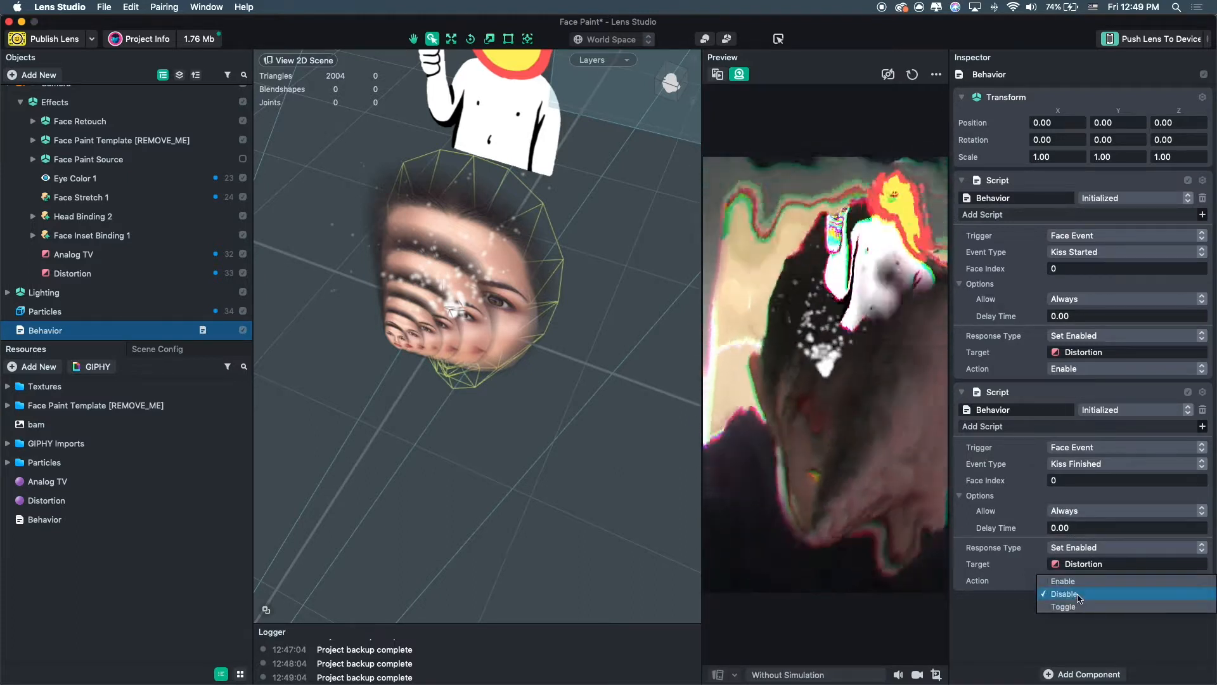
pyautogui.click(1076, 594)
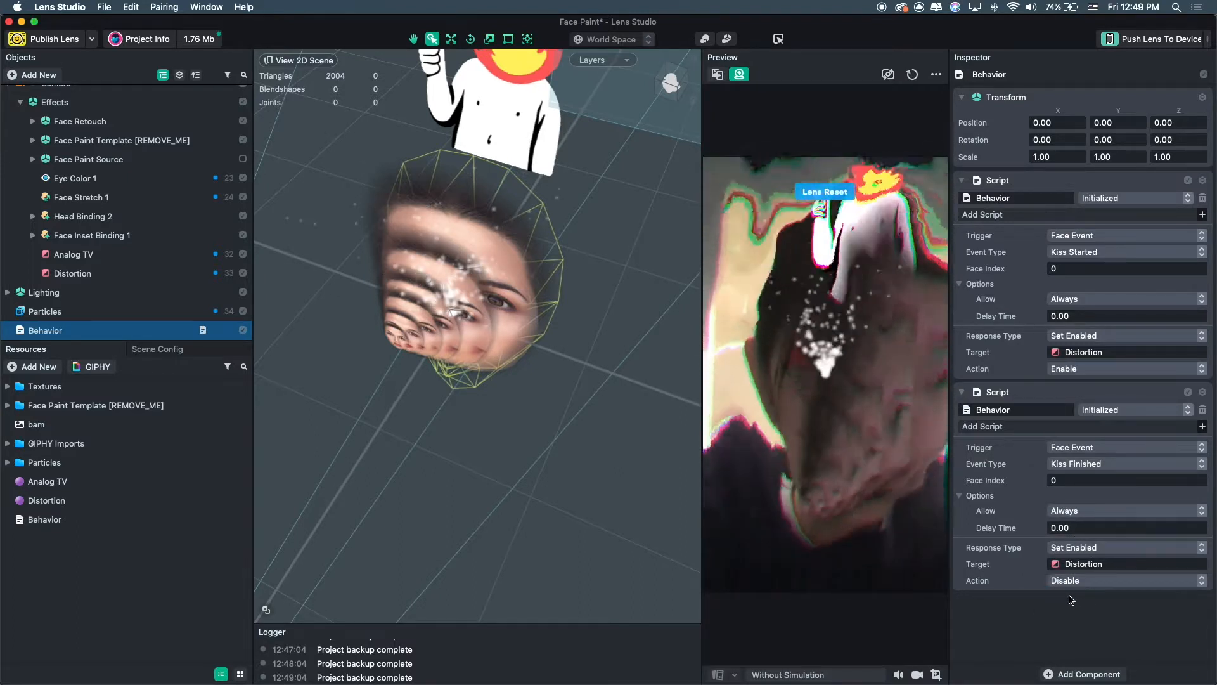
# Set the first script's action to Toggle and remove the second script component.
pyautogui.click(1074, 368)
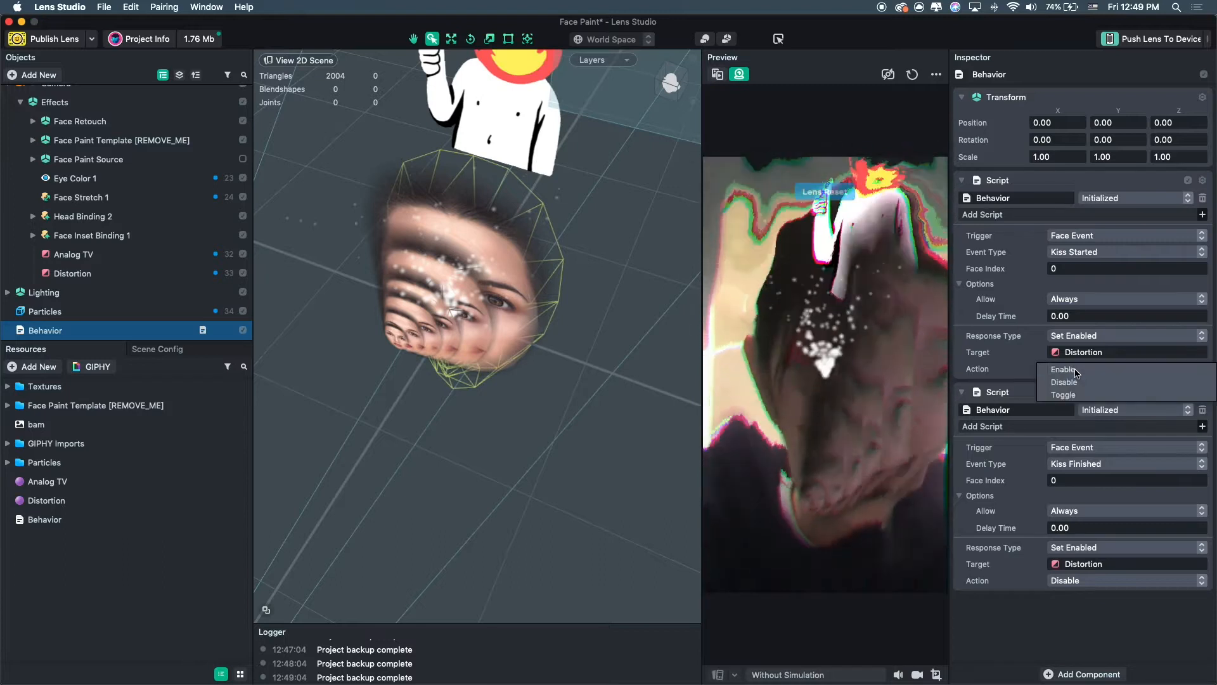
pyautogui.click(1095, 395)
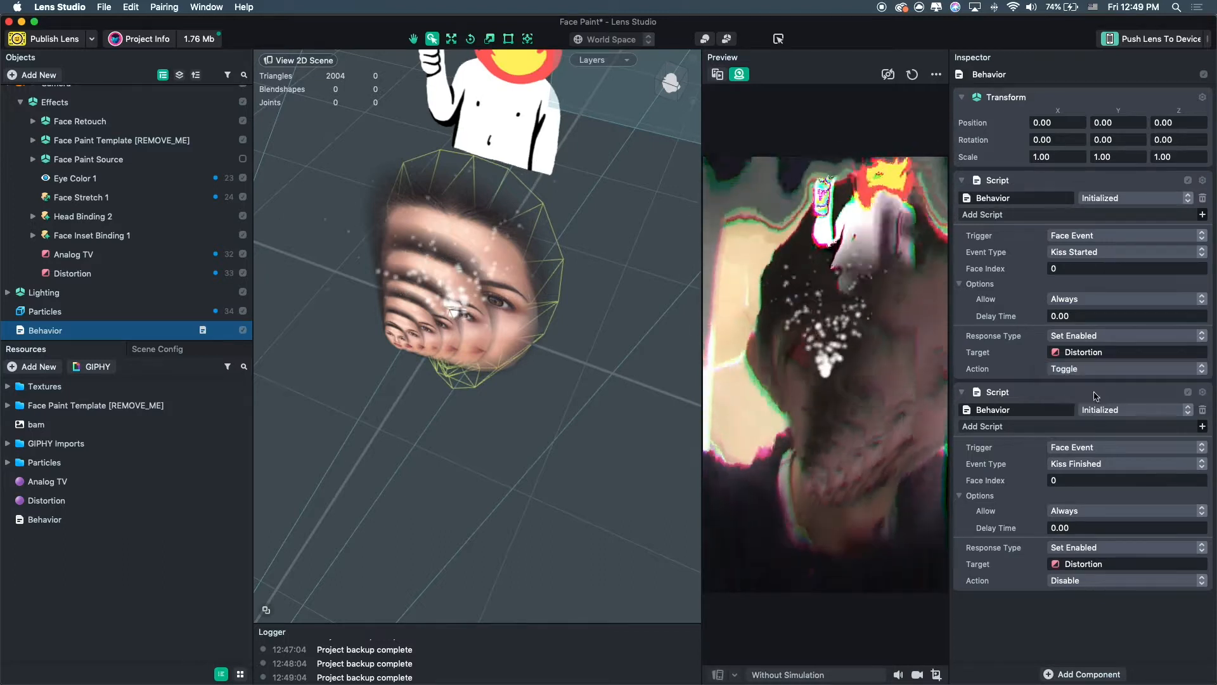
pyautogui.click(1202, 391)
pyautogui.click(1178, 448)
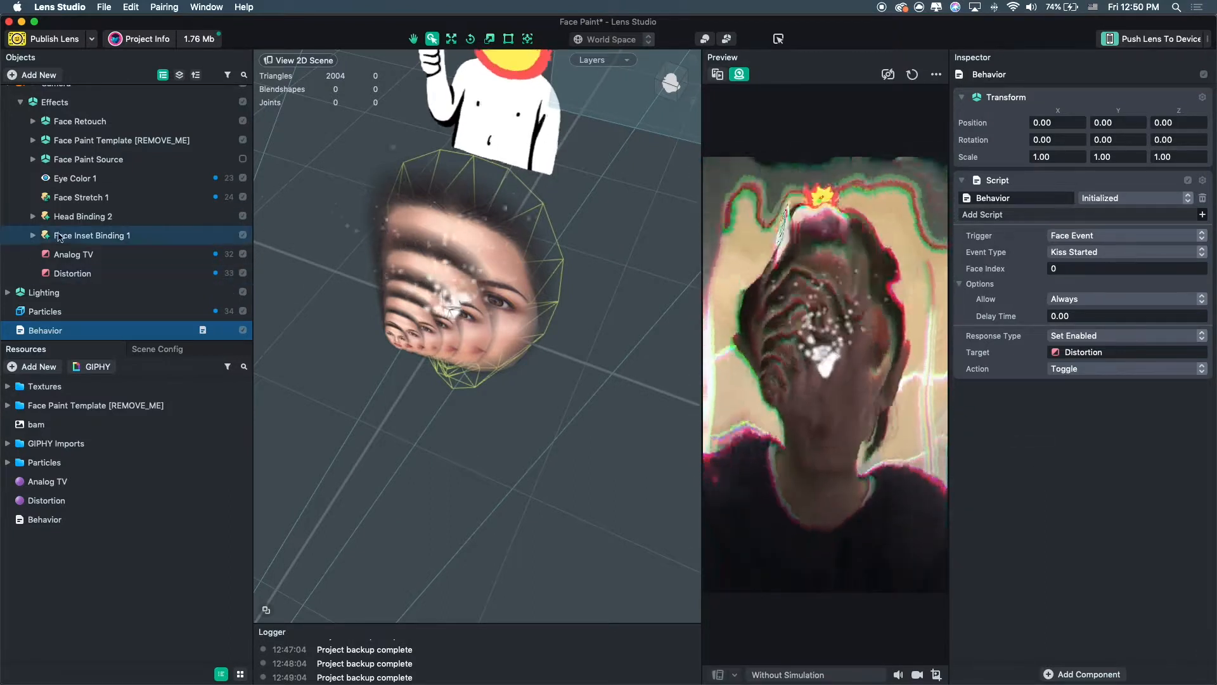
# Delete the Particles object from the scene.
pyautogui.click(212, 310)
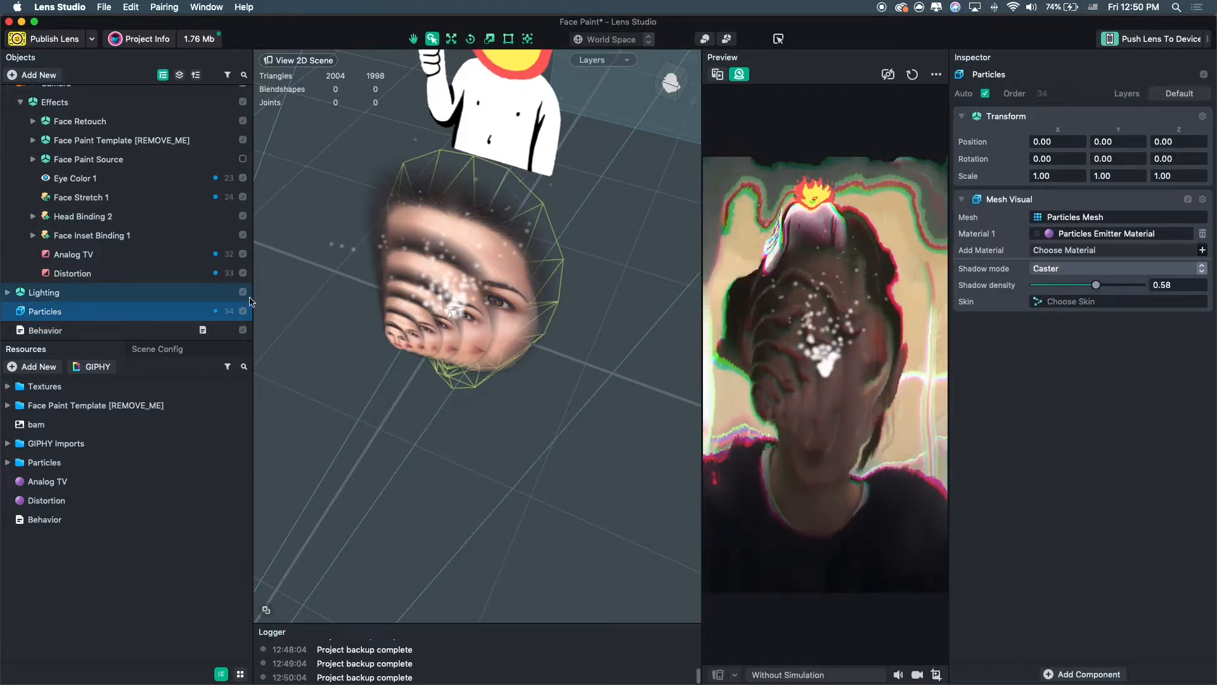
pyautogui.press('Delete')
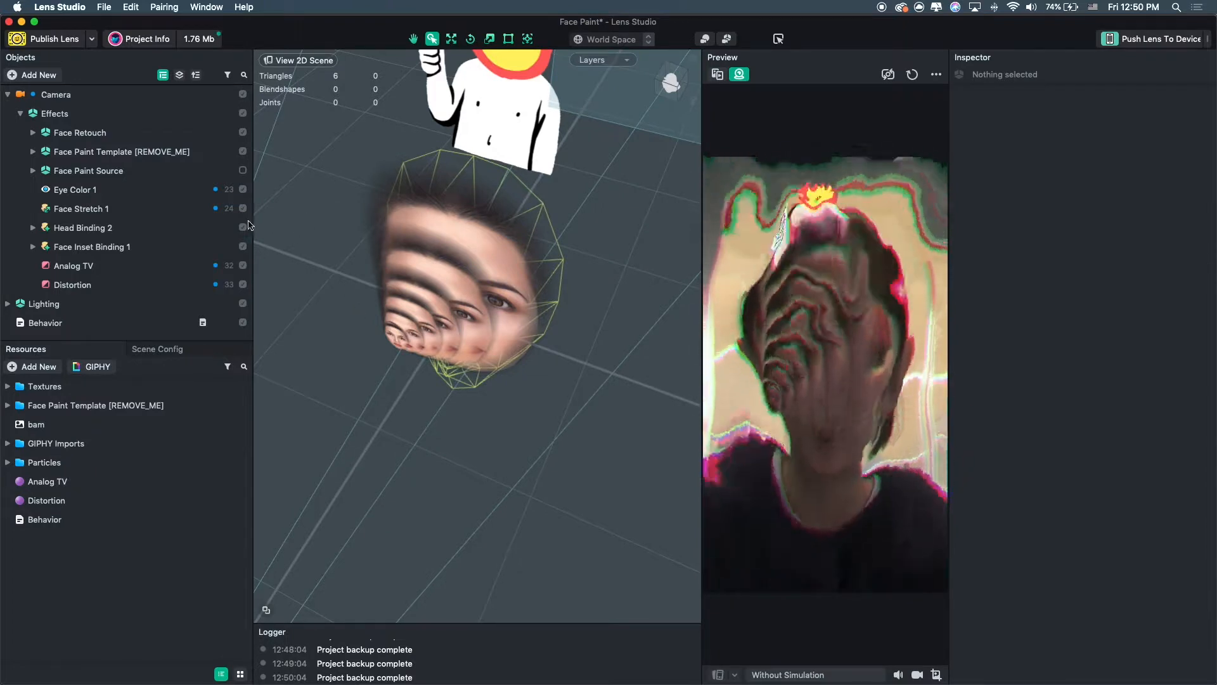
# Duplicate the Behavior's script component again by copying and pasting it.
pyautogui.click(92, 324)
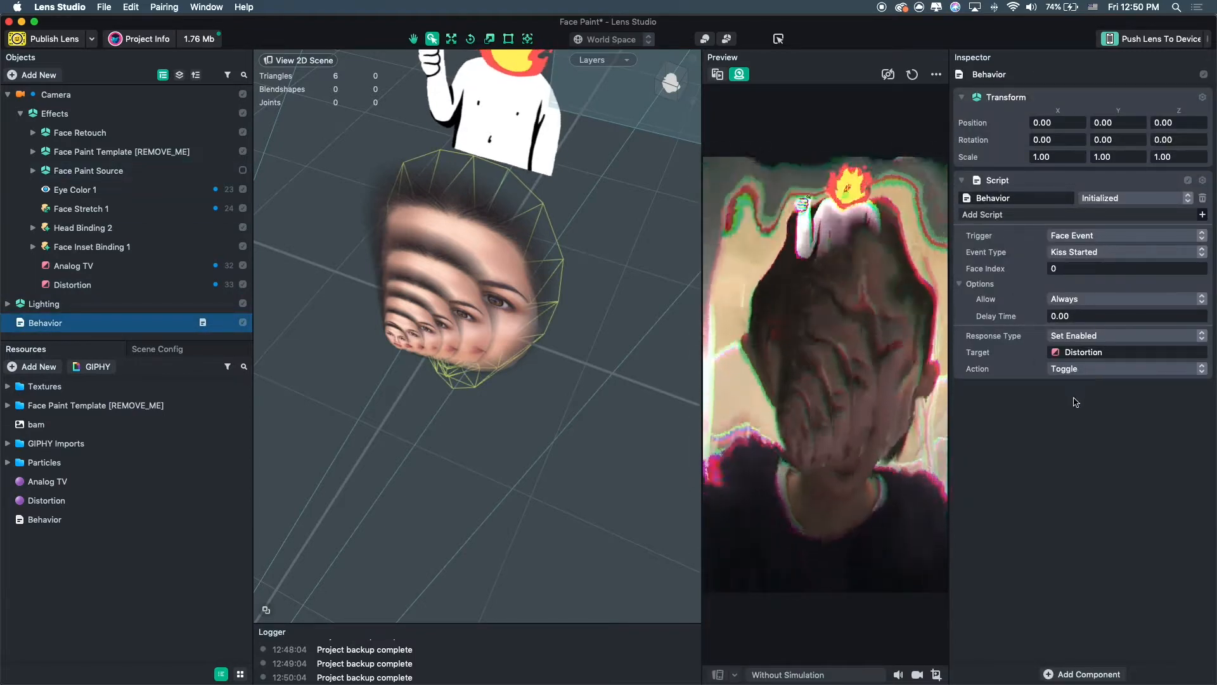
pyautogui.click(1182, 206)
pyautogui.click(1202, 182)
pyautogui.click(1169, 222)
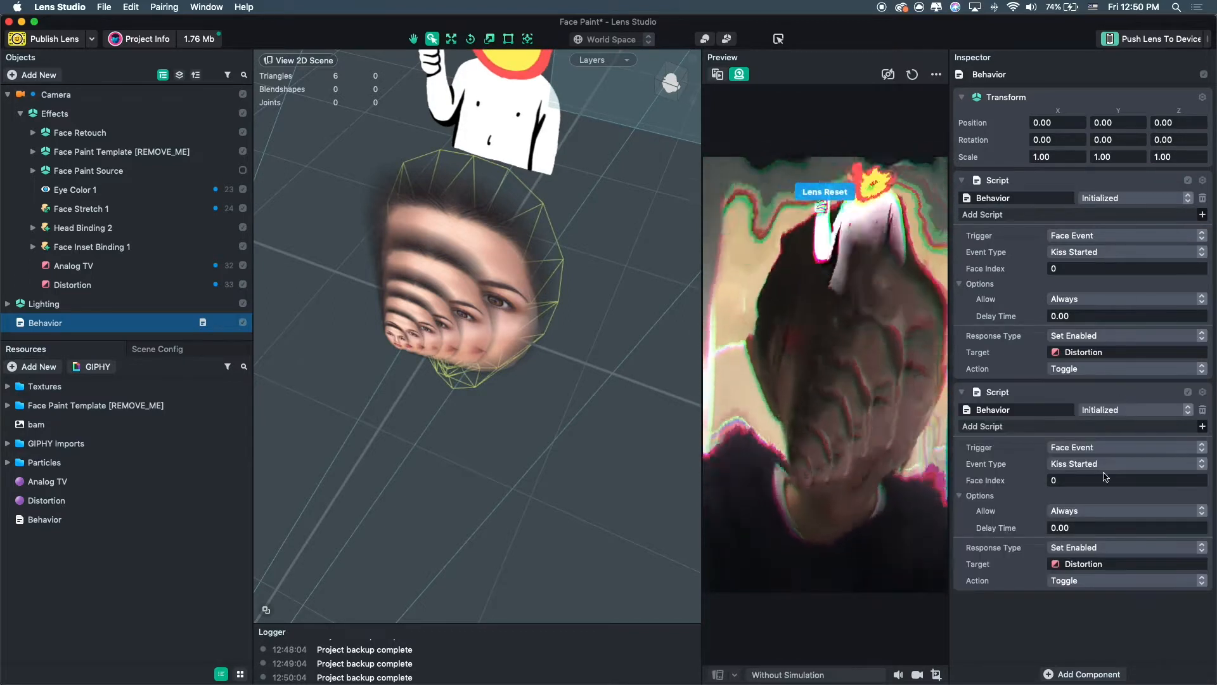
# Assign Face Inset Binding 1 as the second script's target and set the first script's event to Brows Raised.
pyautogui.click(79, 273)
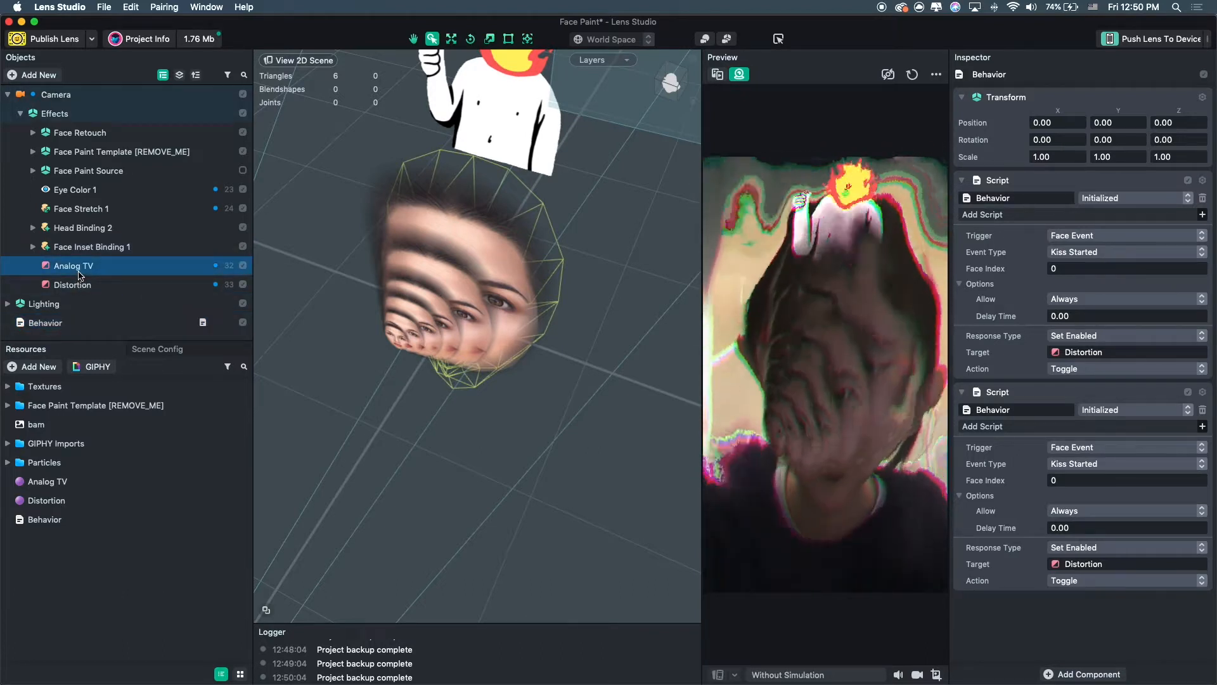
pyautogui.click(477, 272)
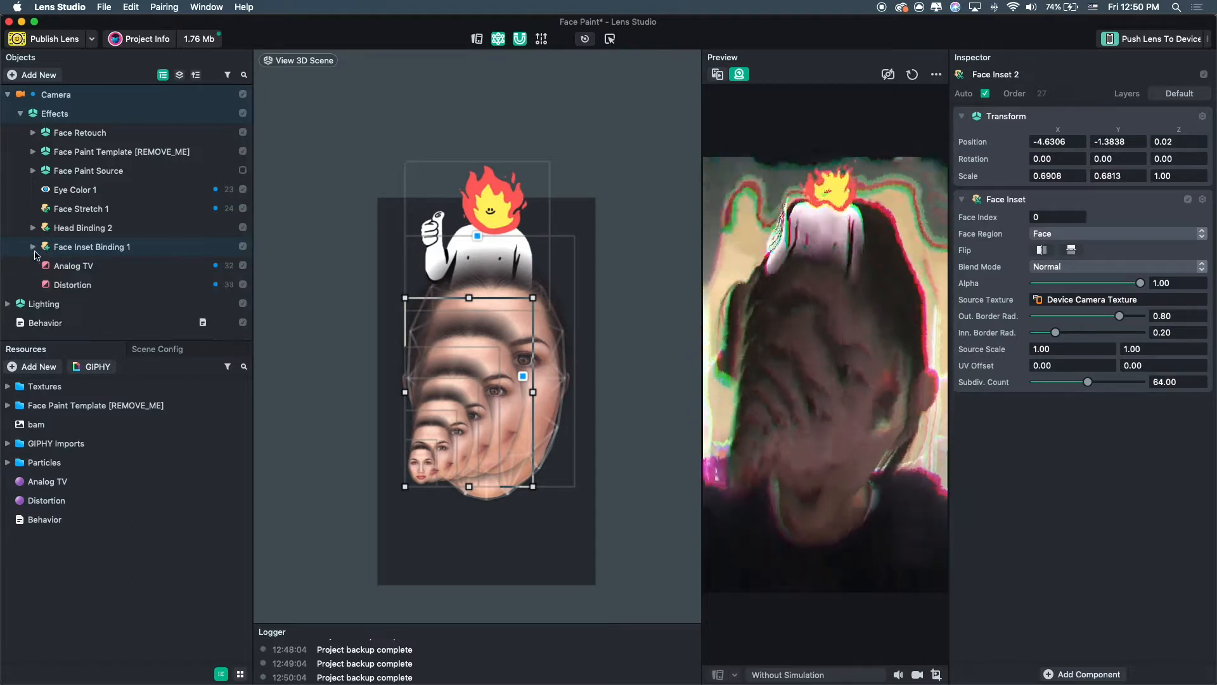
pyautogui.click(60, 324)
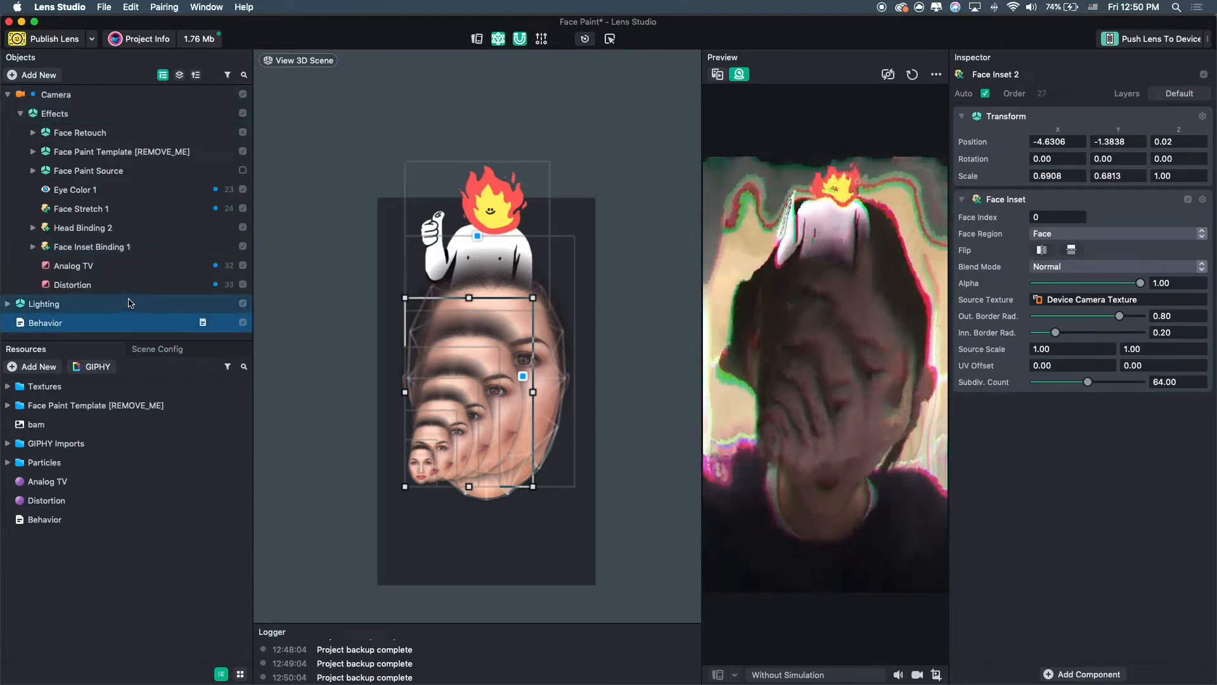
pyautogui.click(44, 304)
pyautogui.click(68, 321)
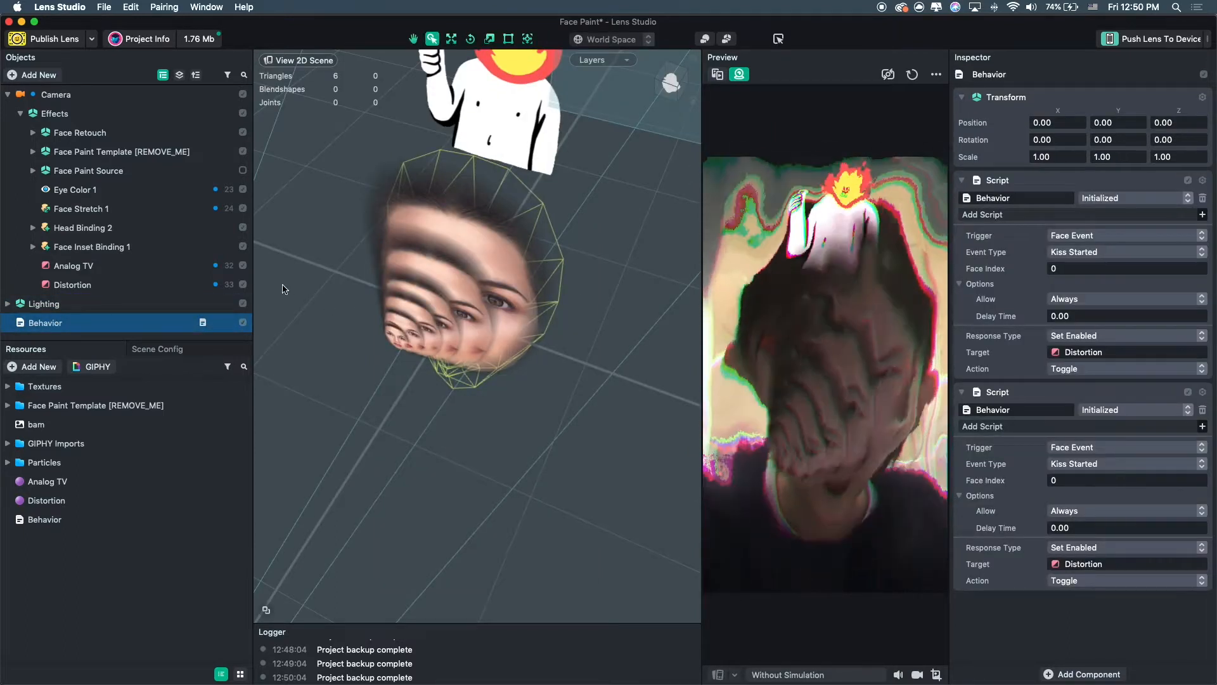
pyautogui.moveTo(103, 250); pyautogui.dragTo(1116, 564)
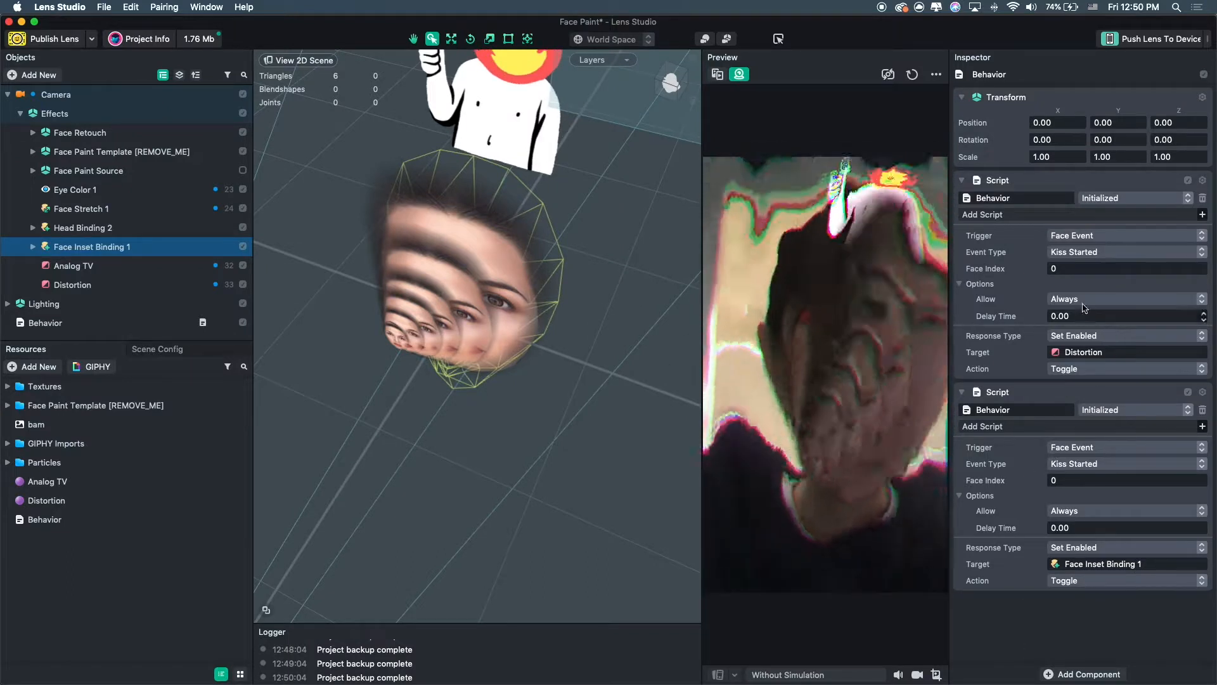
pyautogui.click(1108, 253)
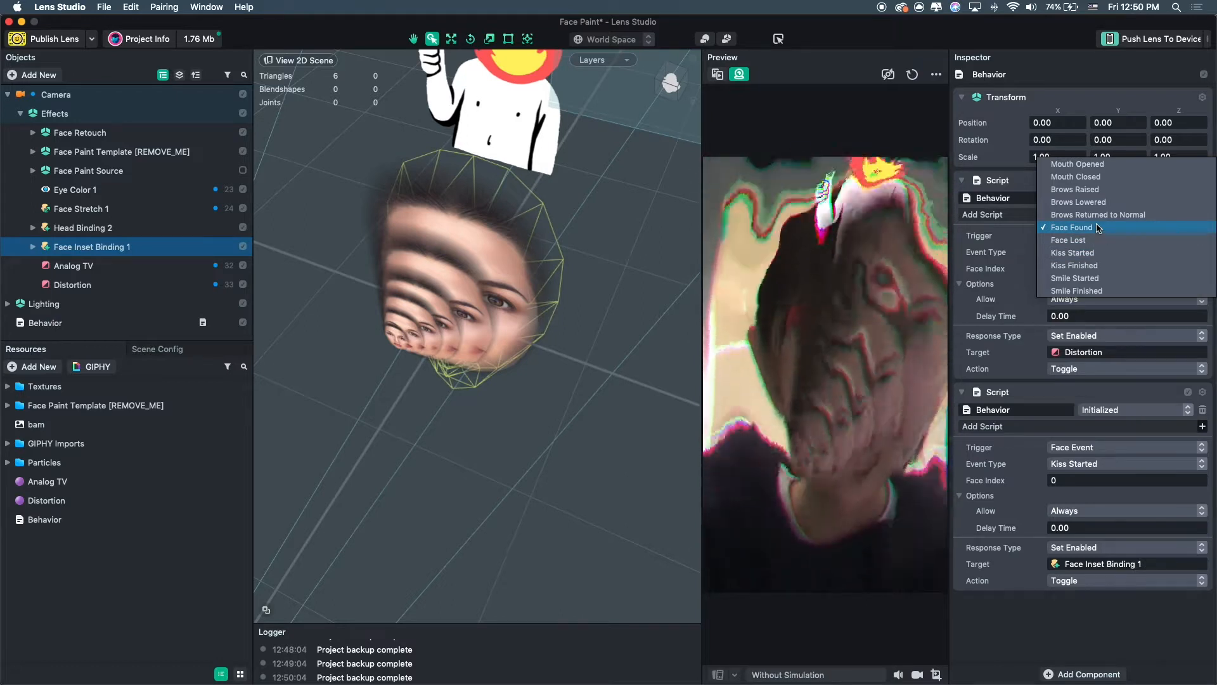
pyautogui.click(1099, 189)
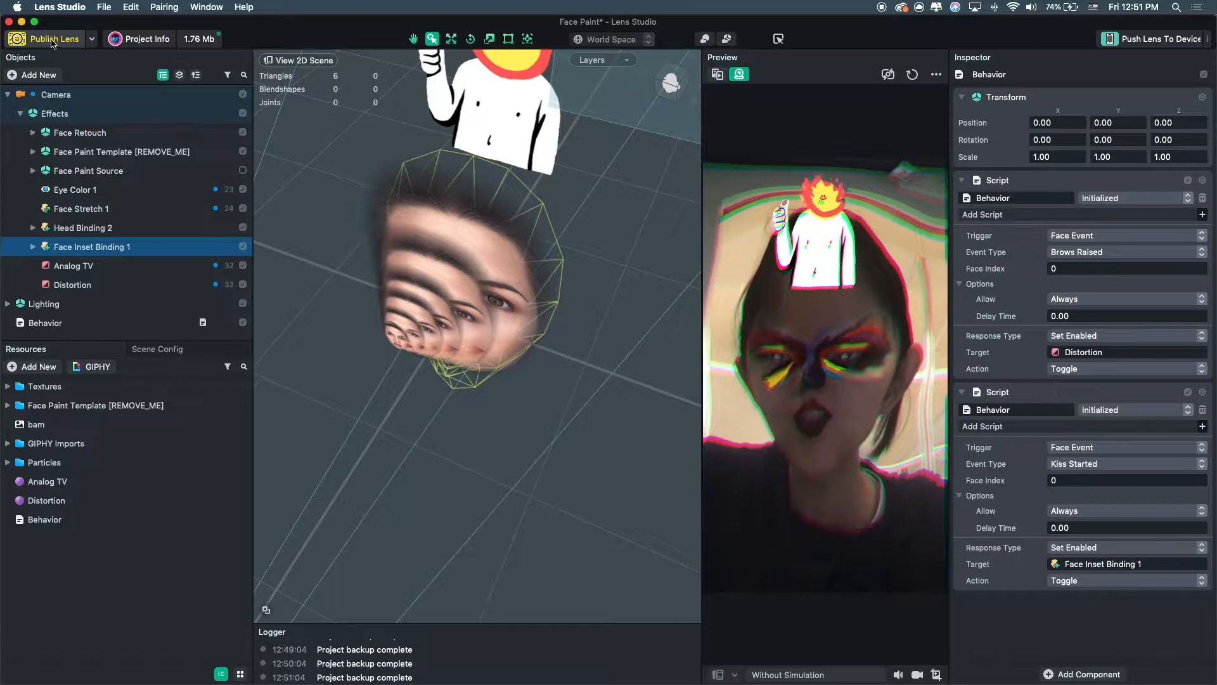
# Open the lens submission dialog and the Project Info dialog, closing each without changes.
pyautogui.click(63, 39)
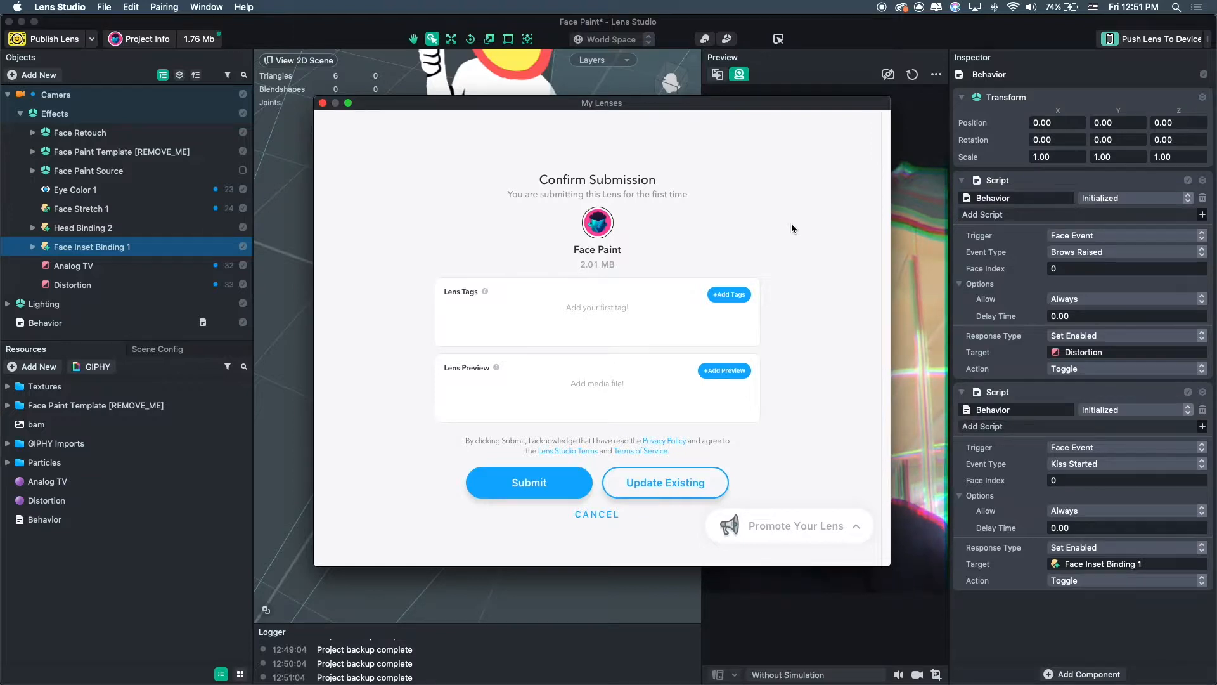
pyautogui.click(323, 103)
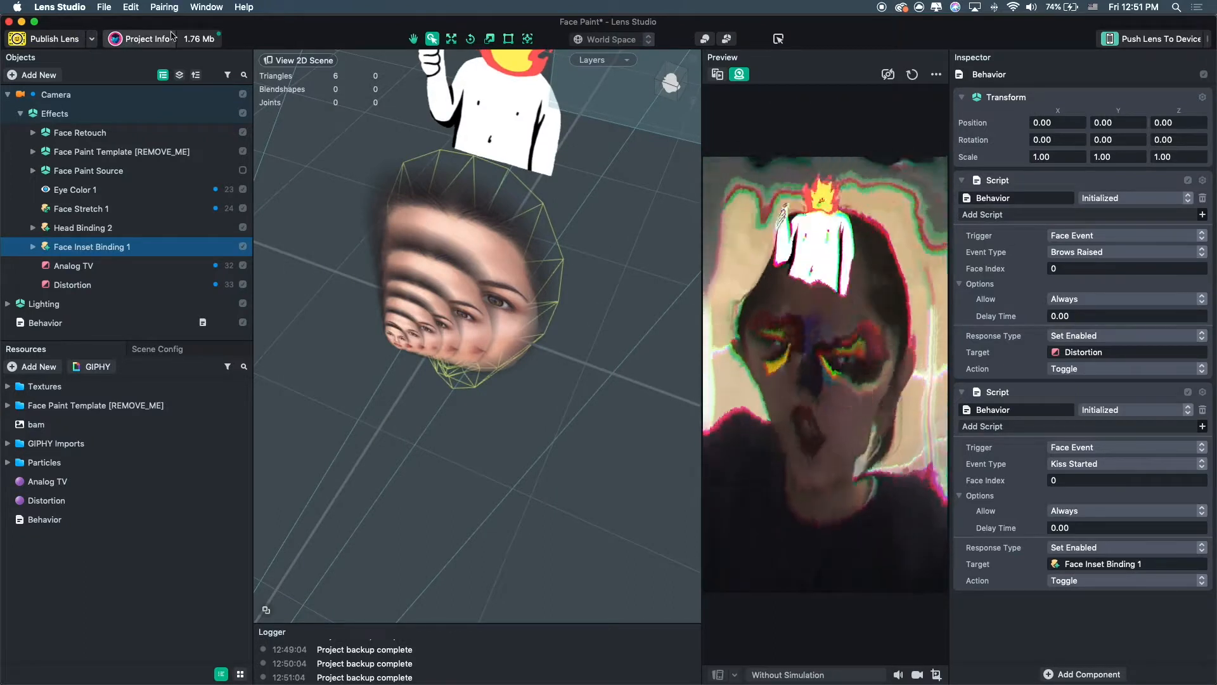
pyautogui.click(141, 39)
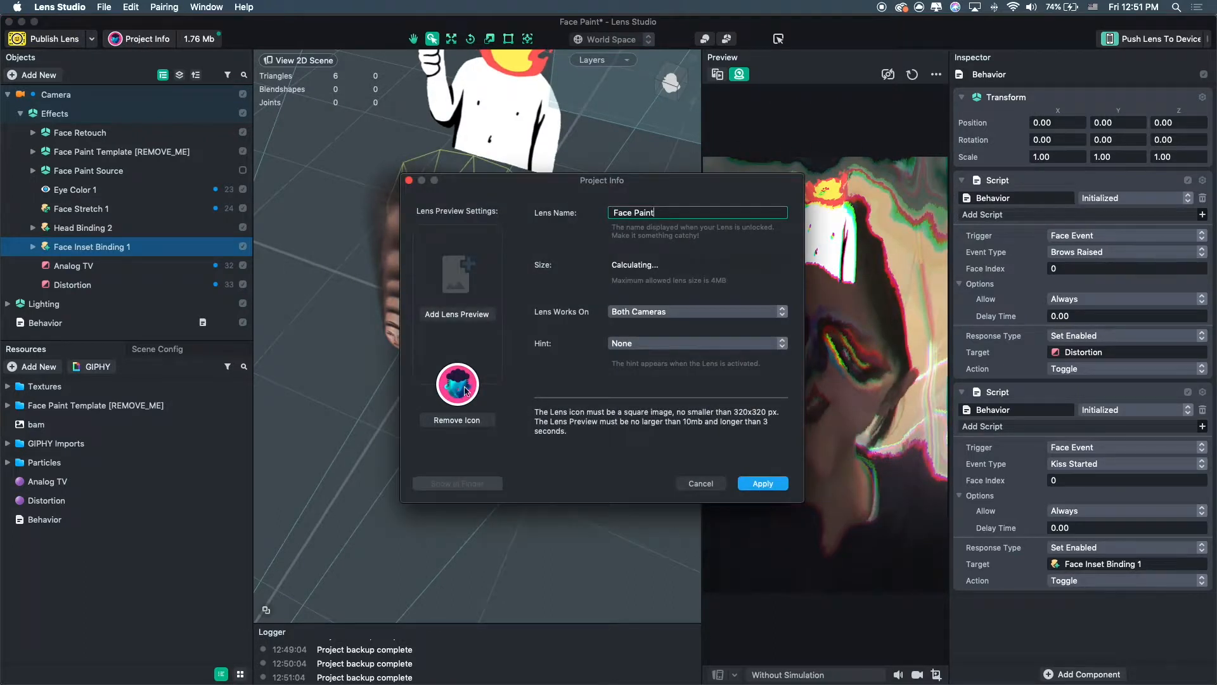
pyautogui.click(409, 182)
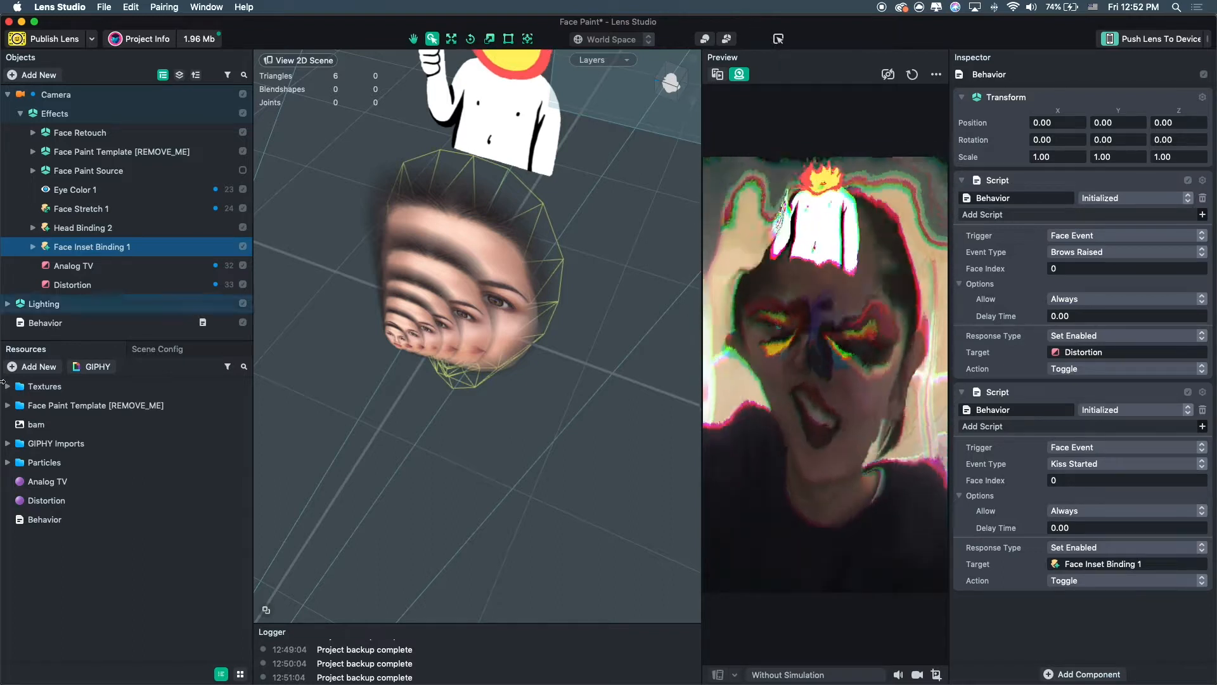
# Add a Screen Text object to the scene.
pyautogui.click(34, 75)
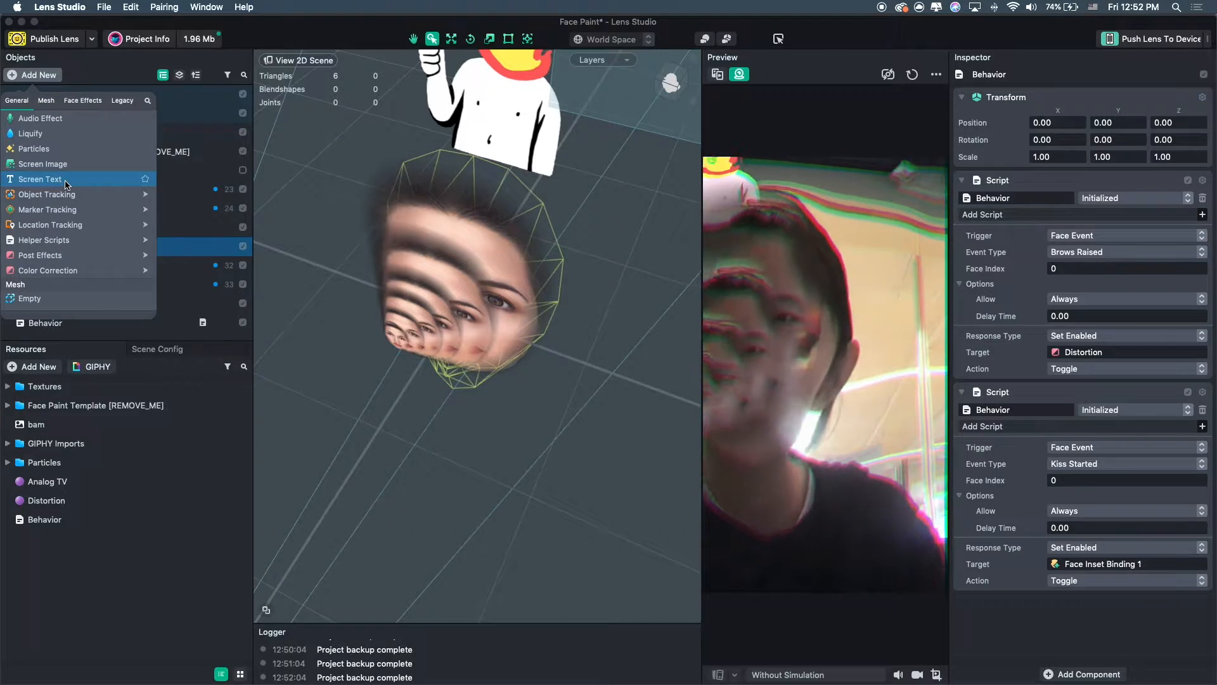
pyautogui.click(40, 180)
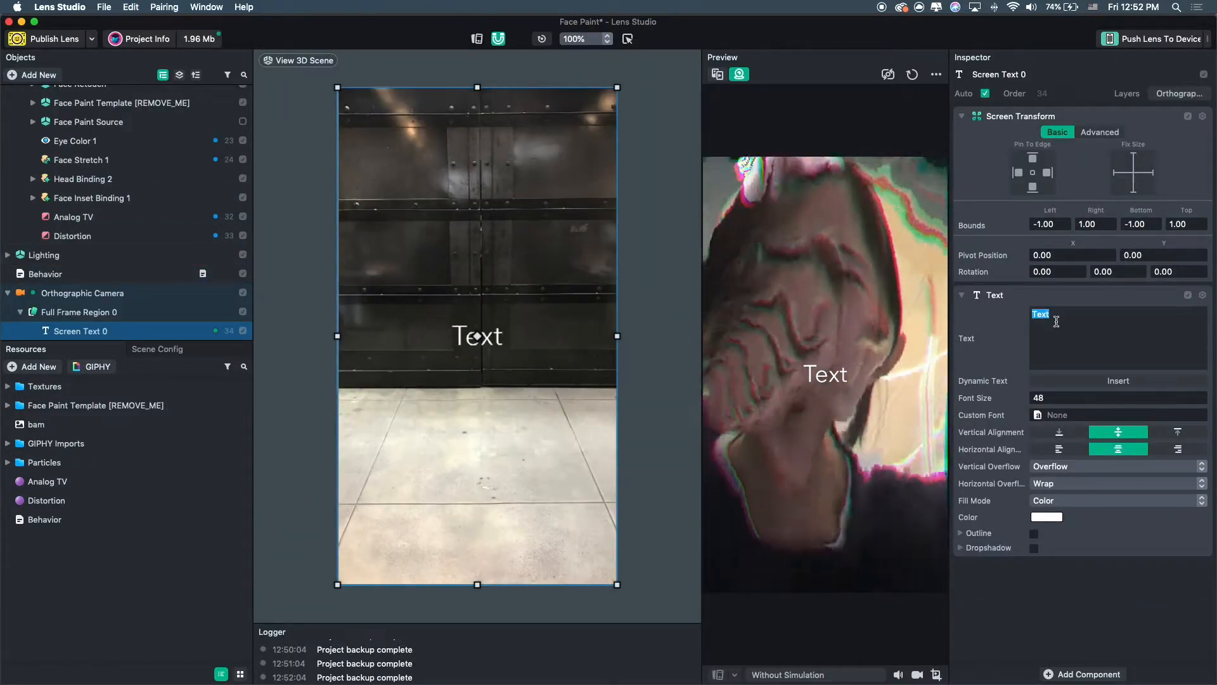
pyautogui.click(42, 73)
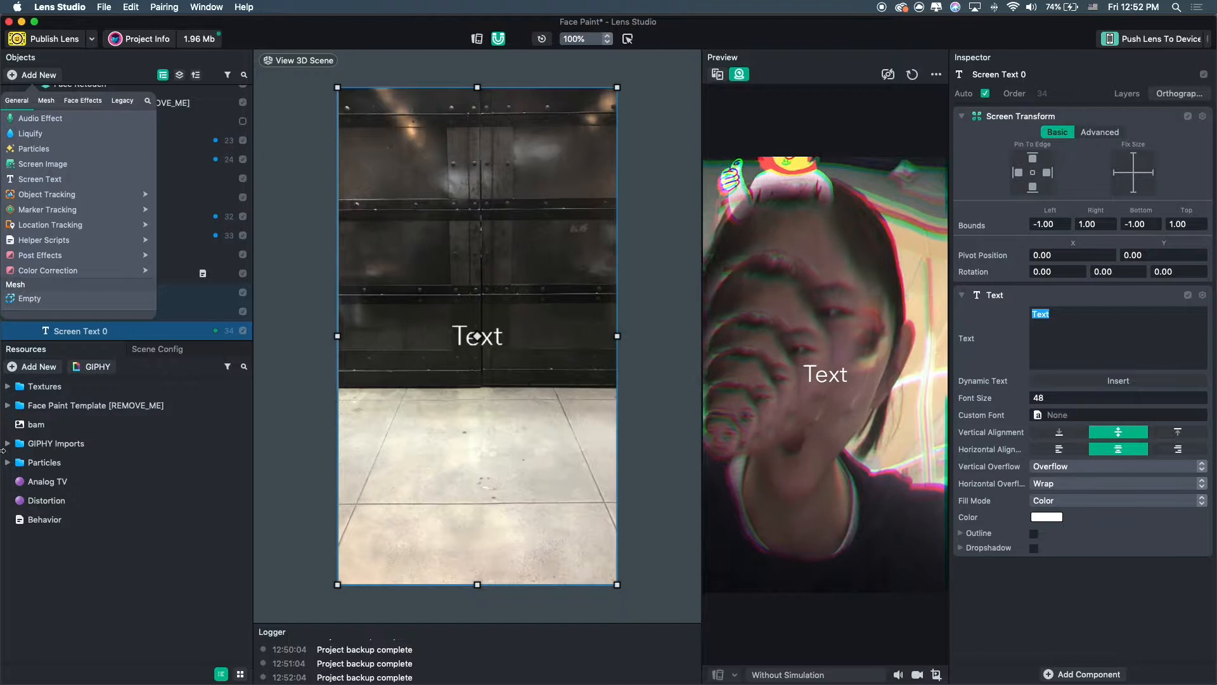
pyautogui.click(177, 310)
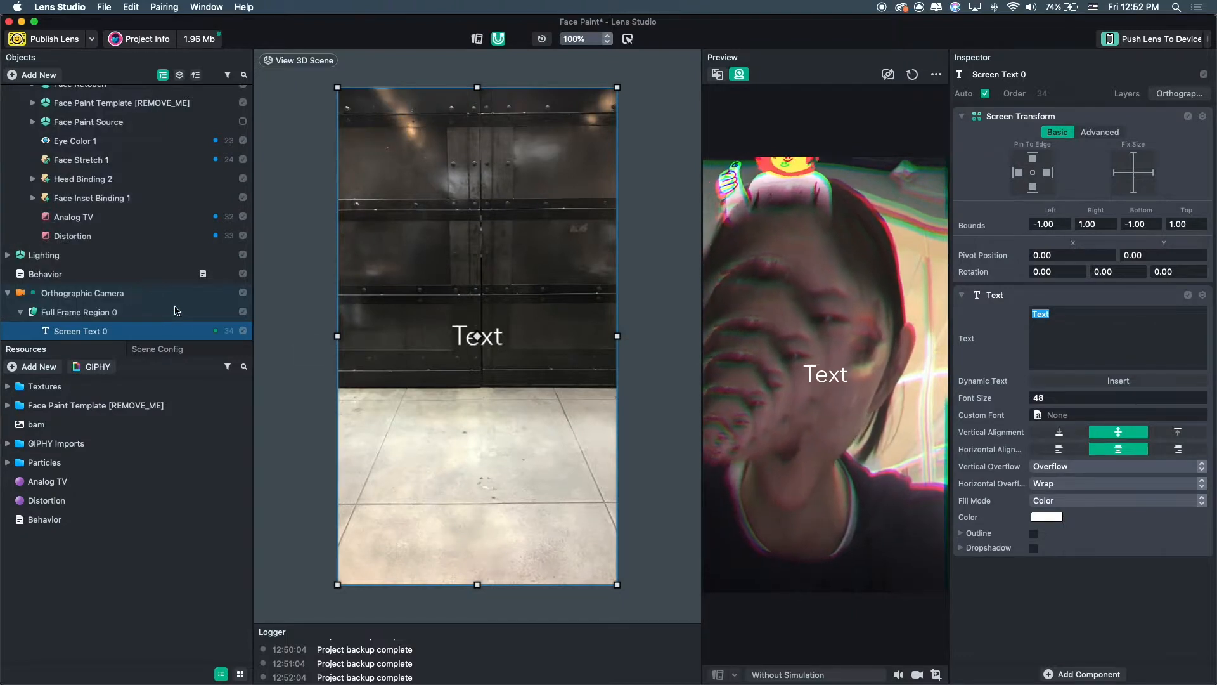
pyautogui.click(125, 311)
pyautogui.click(81, 330)
# Move the screen text near the bottom and change its text to "Kiss! or Raise your eyebrow".
pyautogui.moveTo(477, 365); pyautogui.dragTo(415, 564)
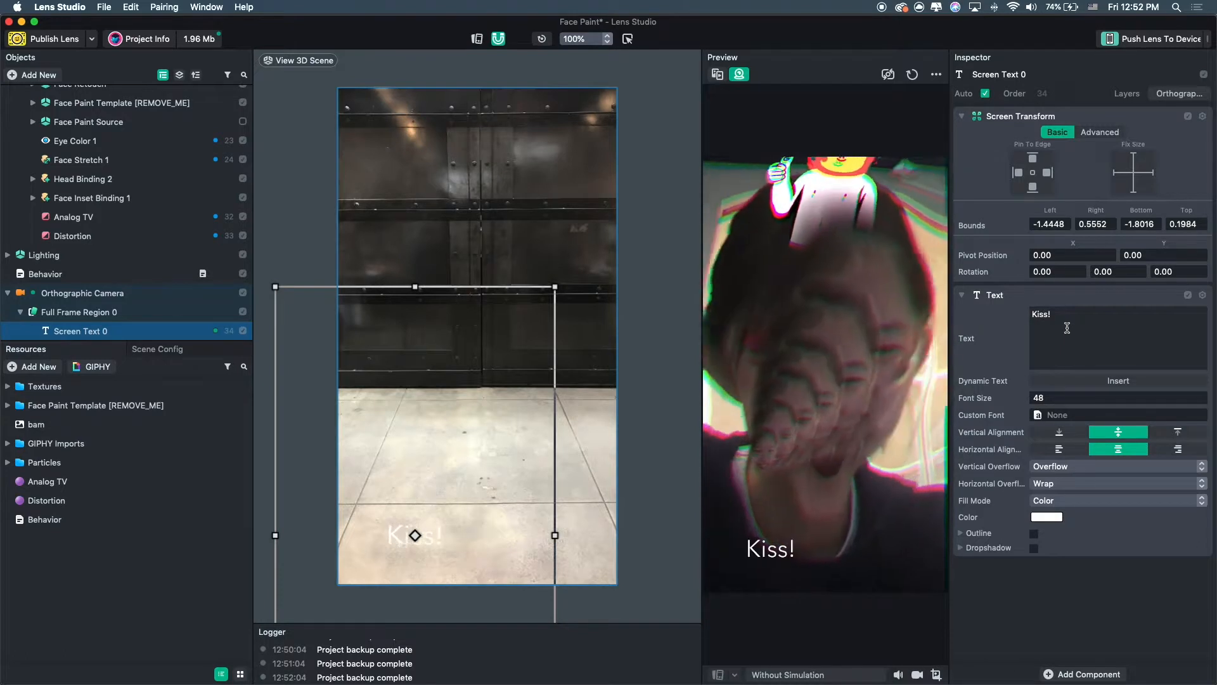
pyautogui.write('s')
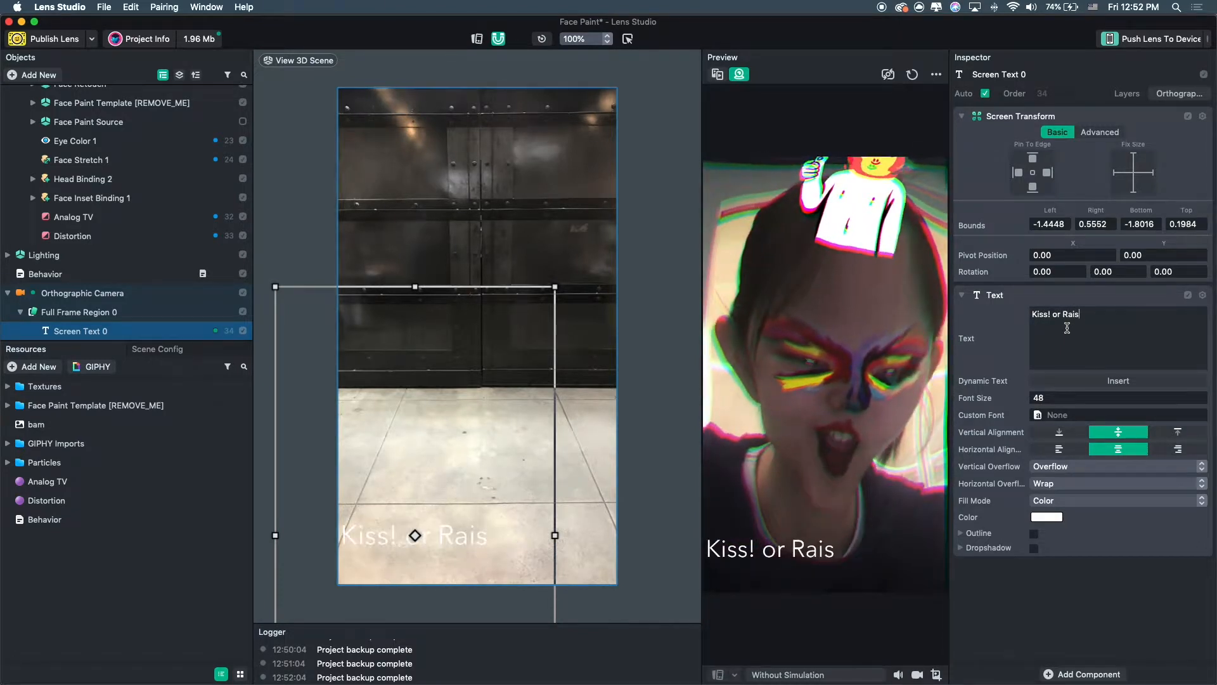
pyautogui.write('e your eyebrow')
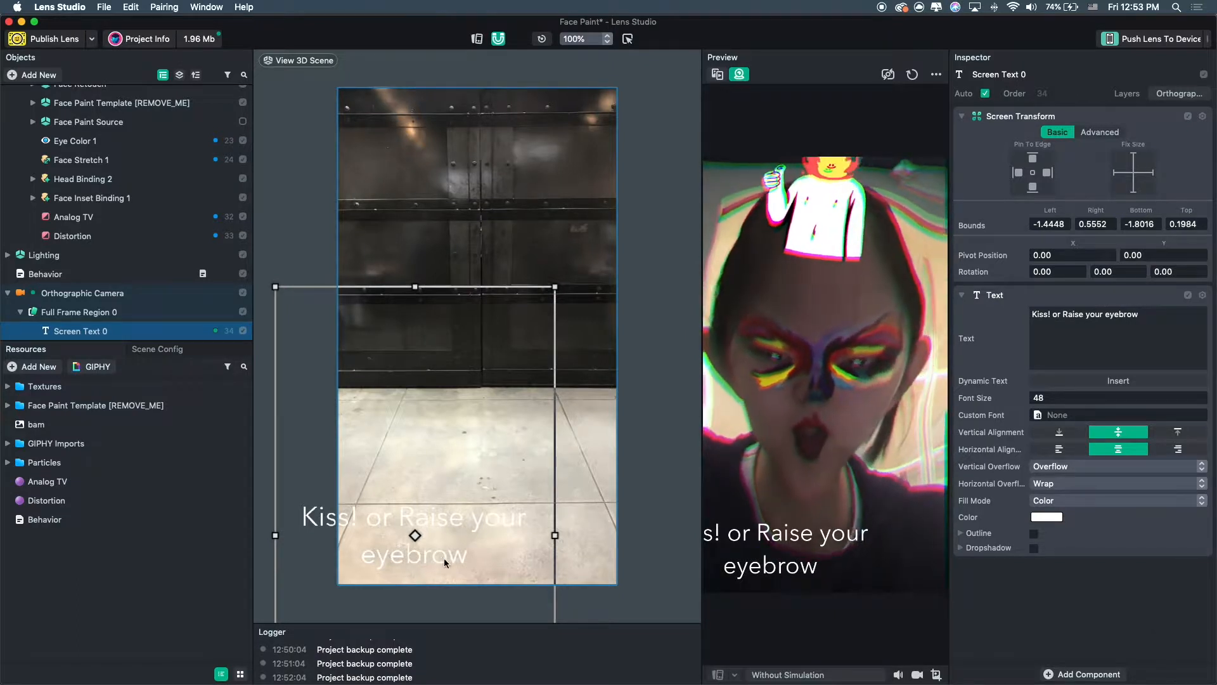
pyautogui.moveTo(446, 562); pyautogui.dragTo(504, 558)
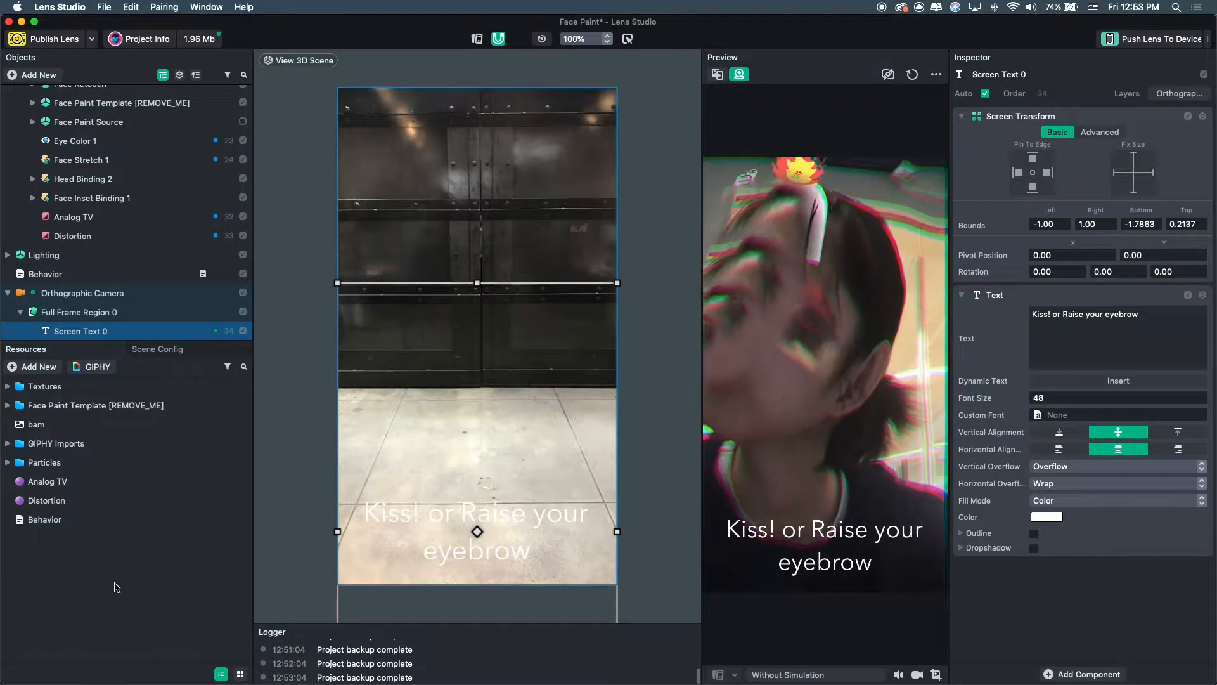
# Add the Indie Flower font resource and apply it as the screen text's custom font.
pyautogui.click(42, 367)
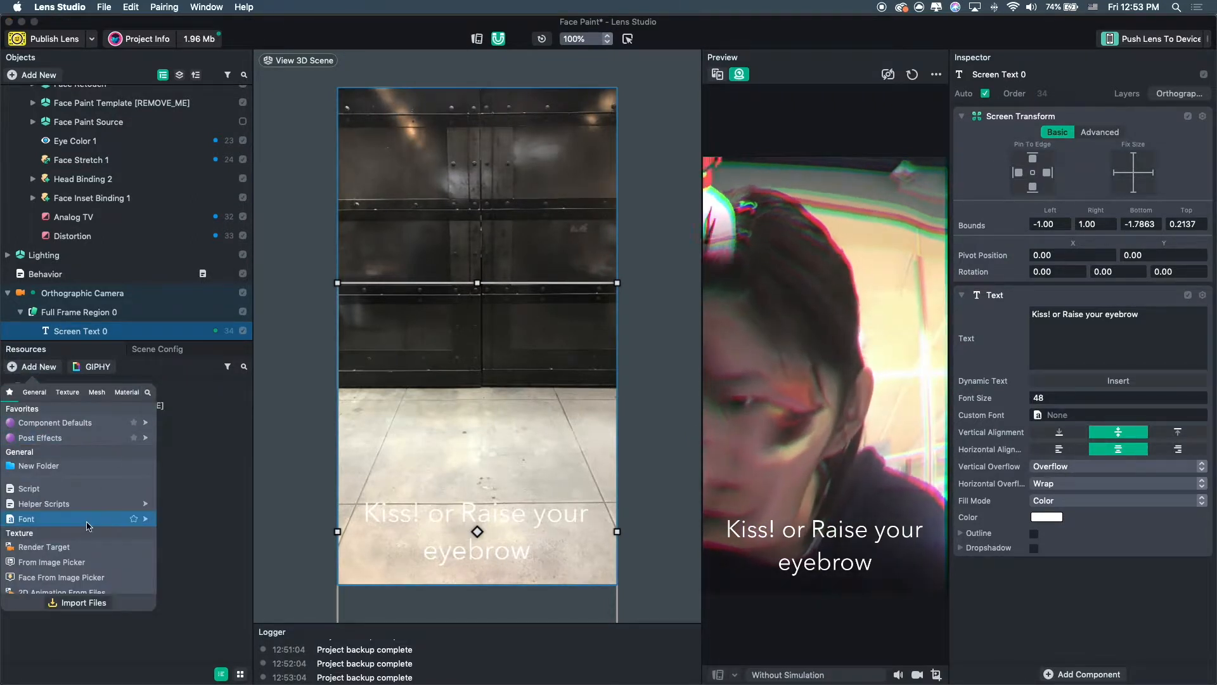
pyautogui.moveTo(89, 520)
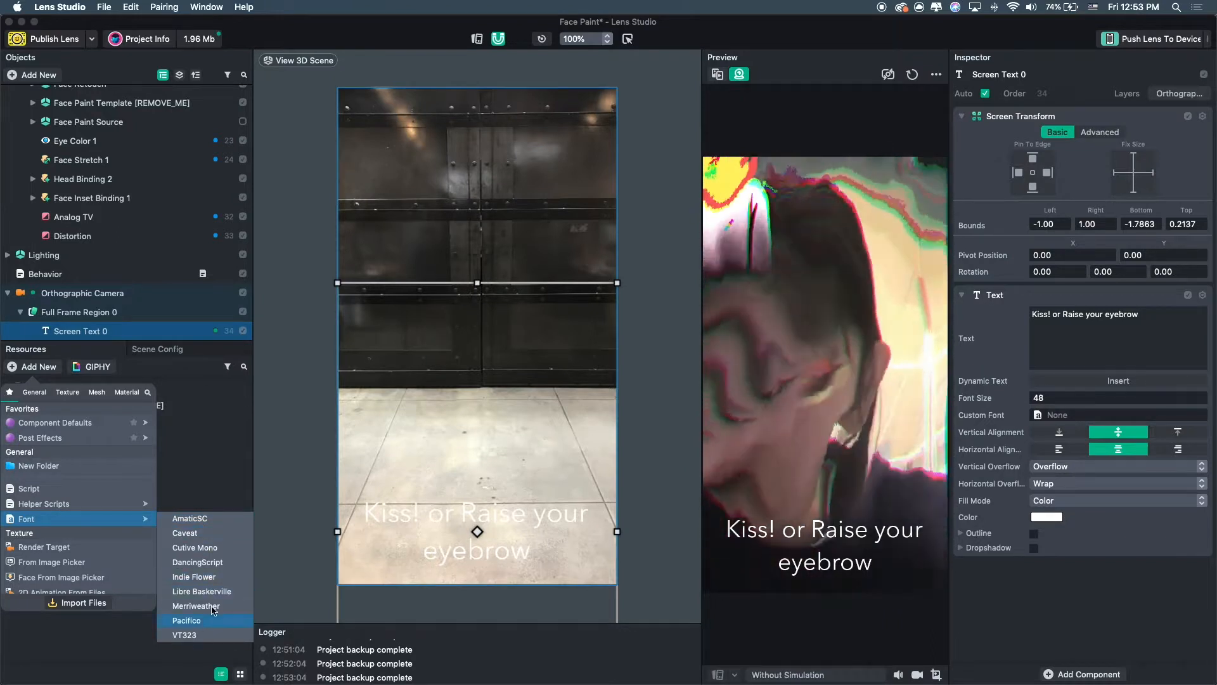
pyautogui.click(208, 577)
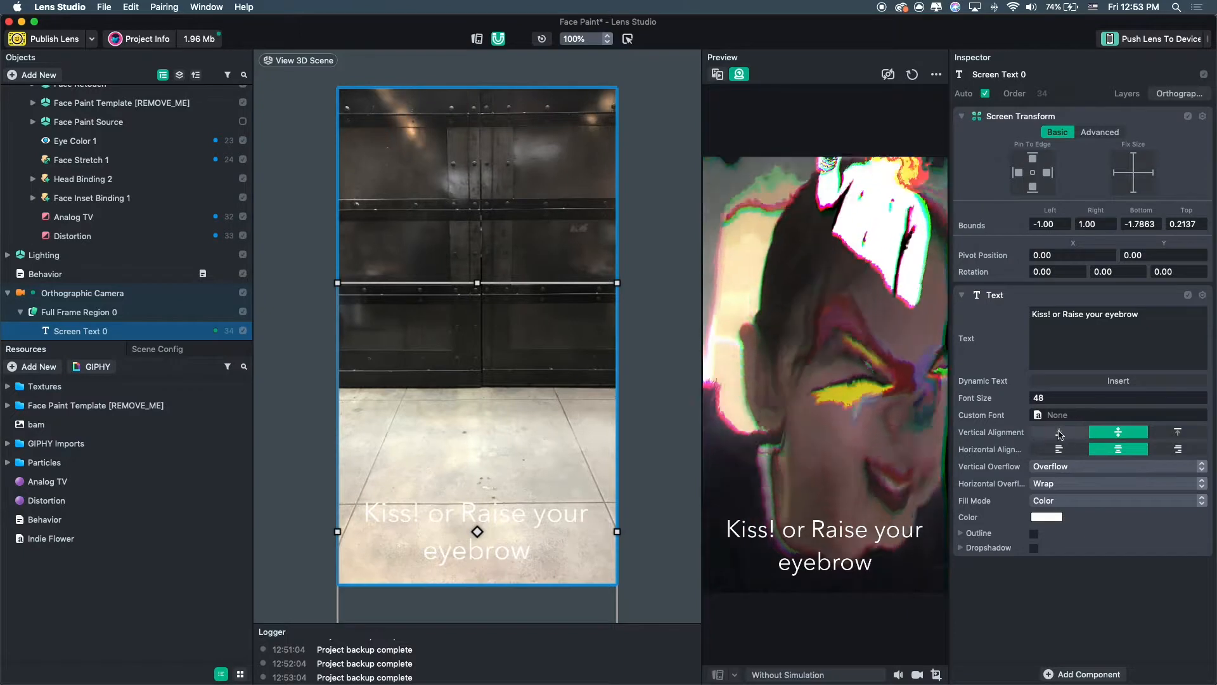
pyautogui.moveTo(43, 543); pyautogui.dragTo(1110, 421)
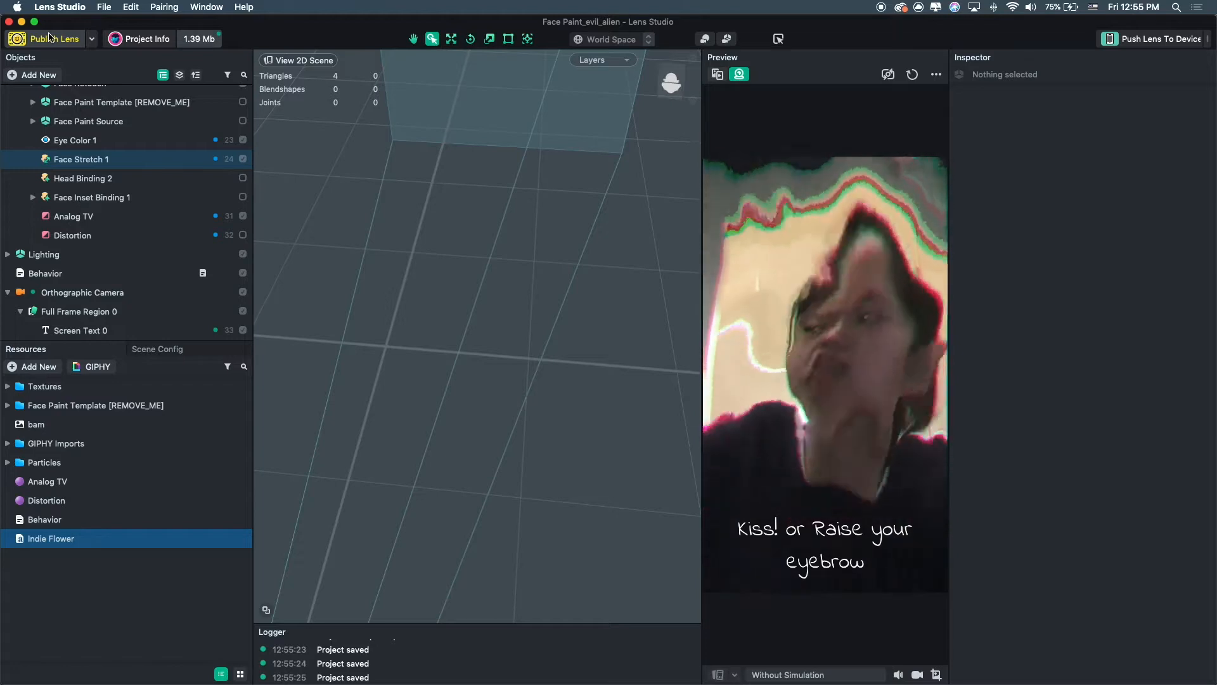
# Switch the preview from webcam to a still photo and choose the Brick.jpg world image.
pyautogui.moveTo(879, 20)
pyautogui.mouseDown()
pyautogui.moveTo(860, 21)
pyautogui.moveTo(882, 17)
pyautogui.mouseUp()
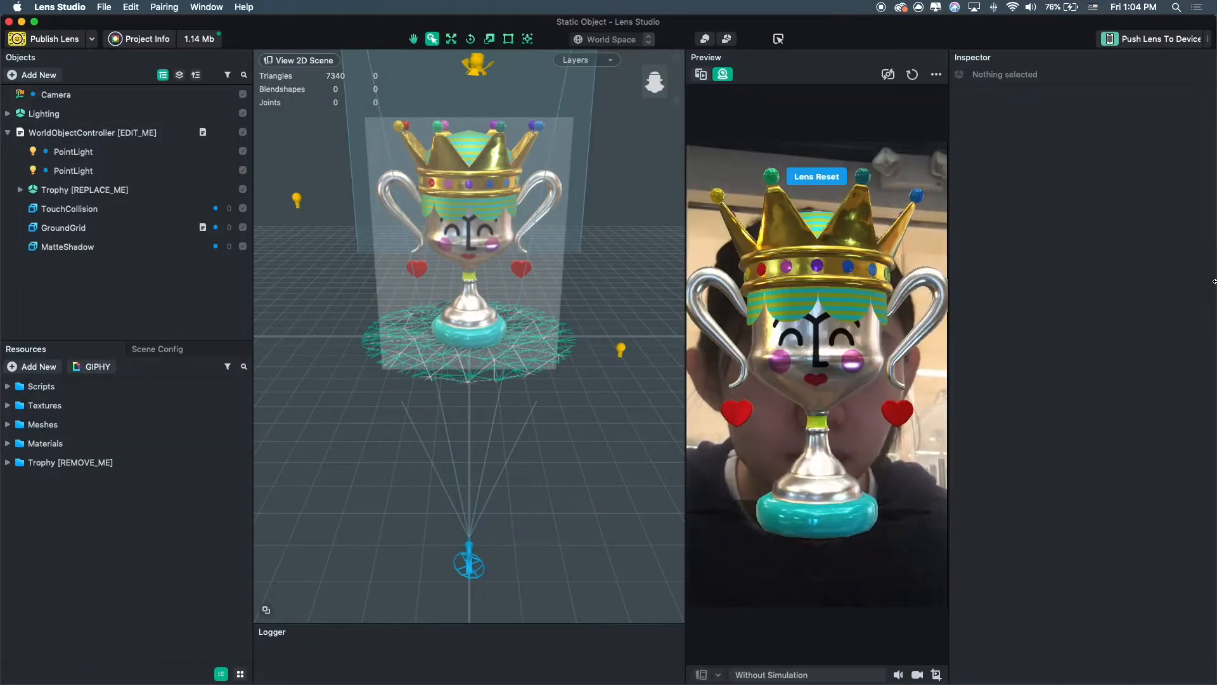
pyautogui.moveTo(1177, 290); pyautogui.dragTo(1060, 290)
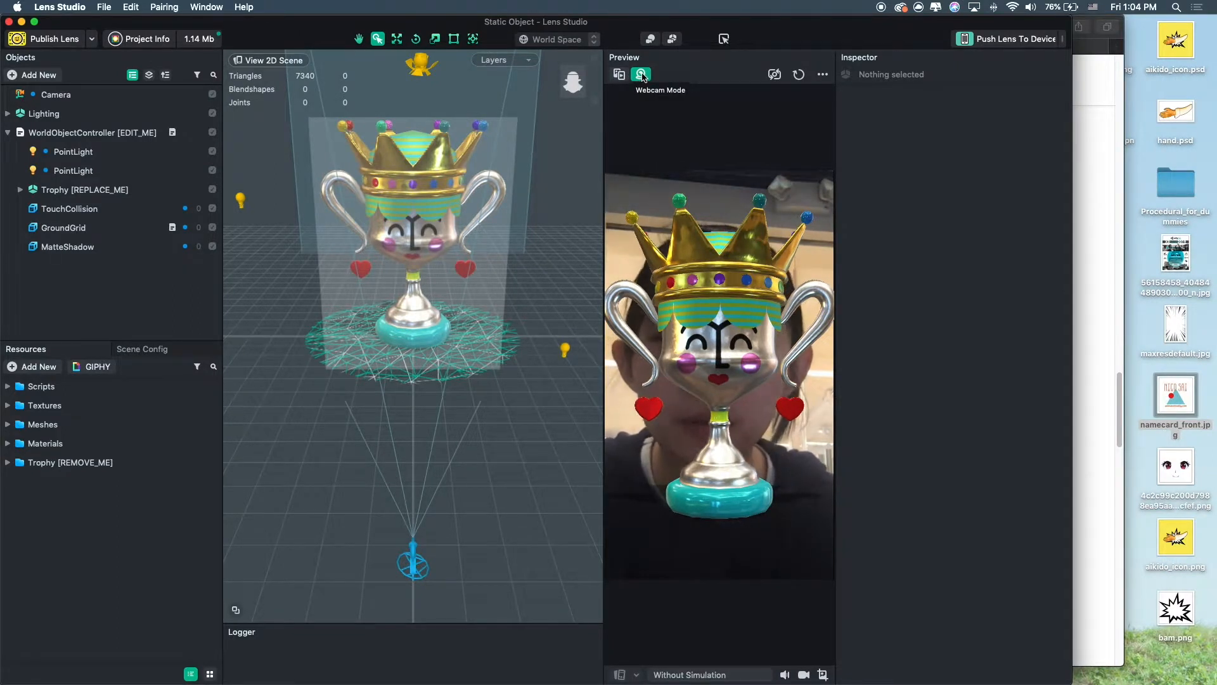
pyautogui.click(619, 74)
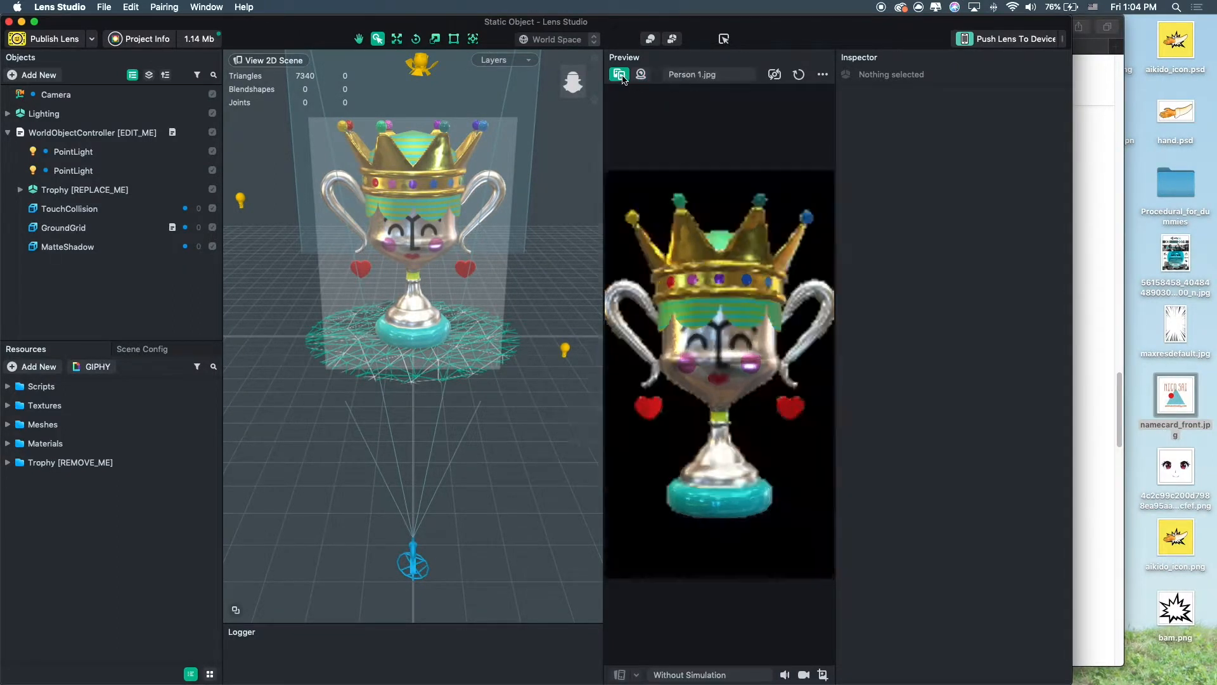
pyautogui.click(702, 75)
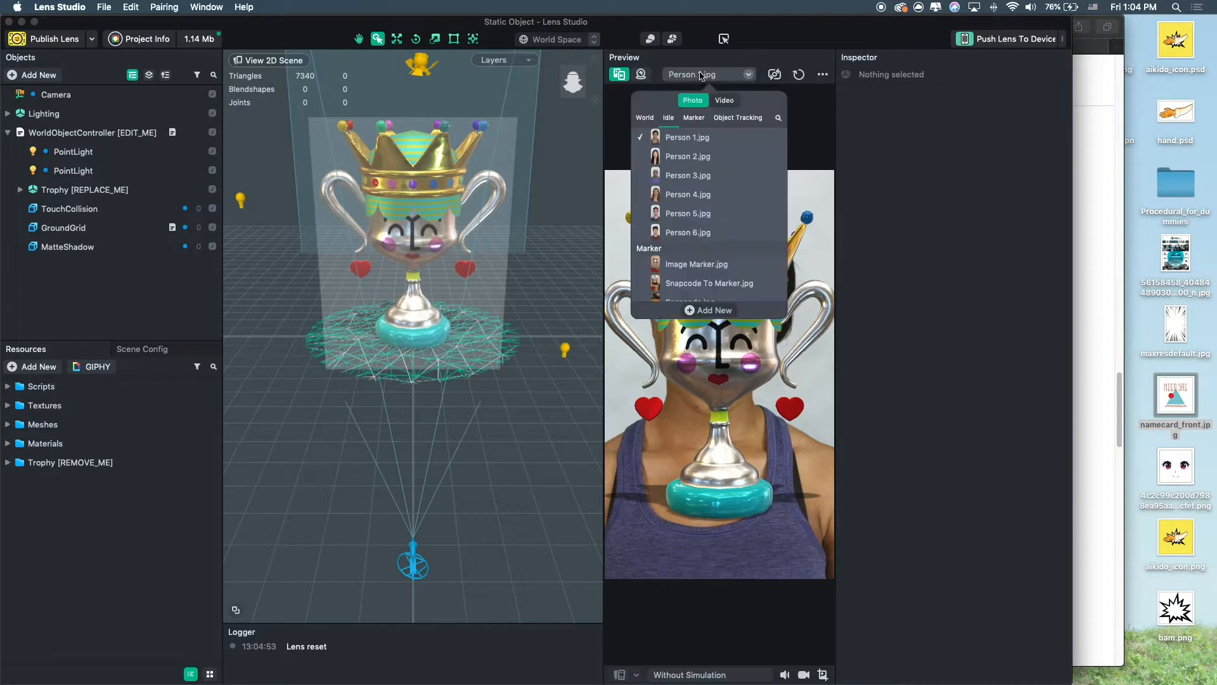
pyautogui.click(645, 118)
pyautogui.click(681, 151)
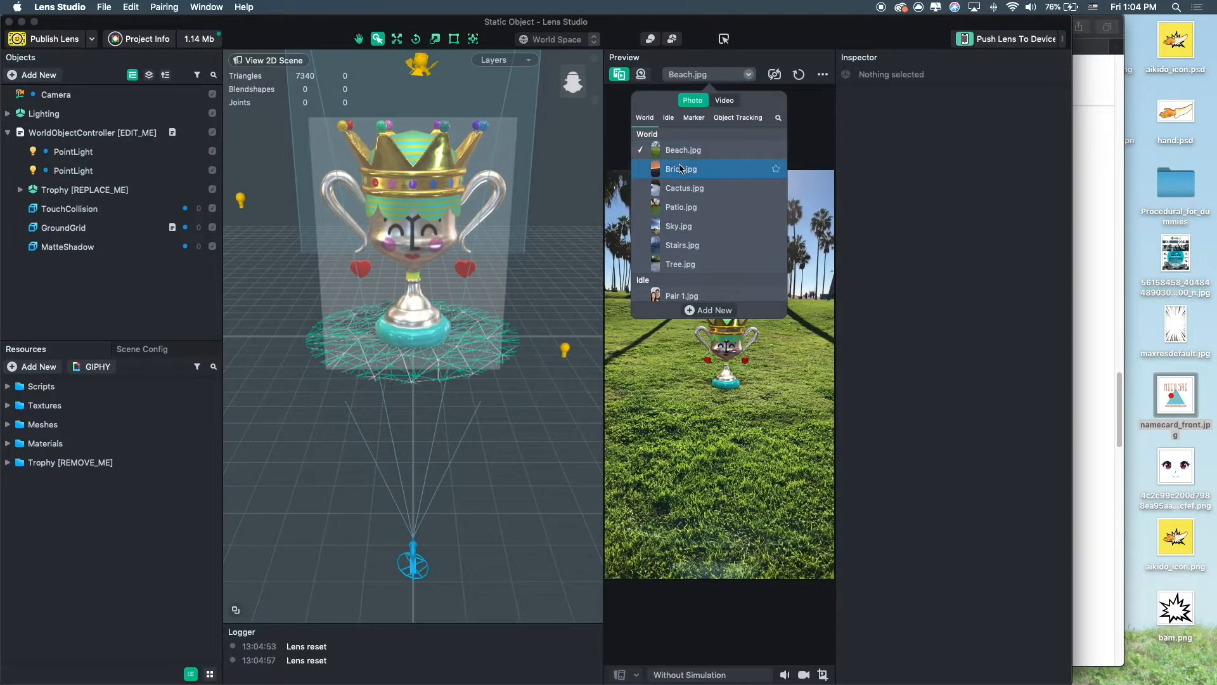
pyautogui.click(680, 168)
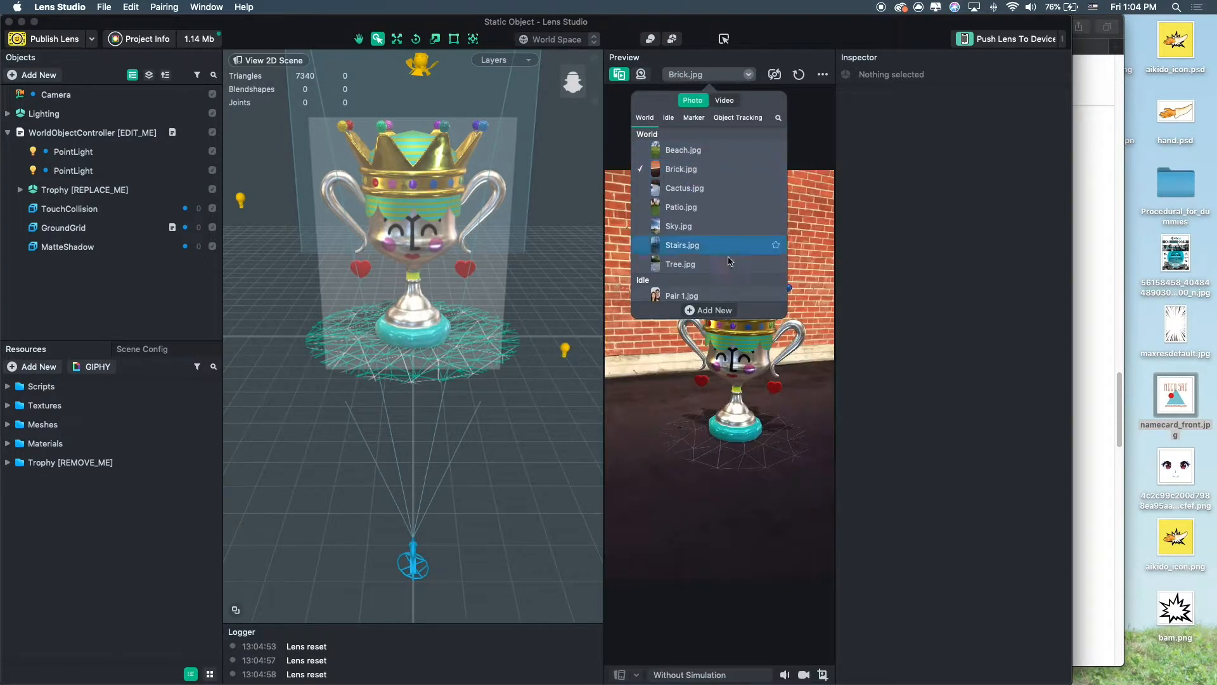
# Examine the scene's touch collision, ground grid, matte shadow and trophy objects in the viewport.
pyautogui.doubleClick(1000, 21)
pyautogui.moveTo(605, 388); pyautogui.dragTo(477, 334, button='right')
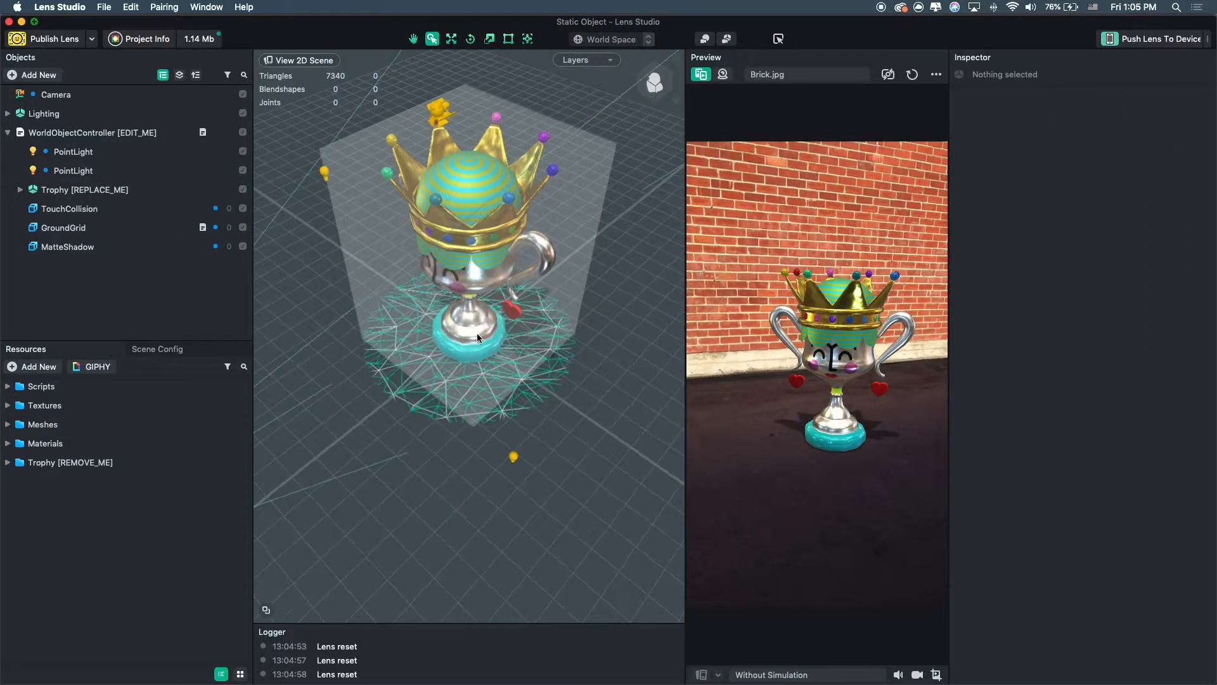
pyautogui.click(475, 334)
pyautogui.moveTo(415, 355); pyautogui.dragTo(473, 329, button='right')
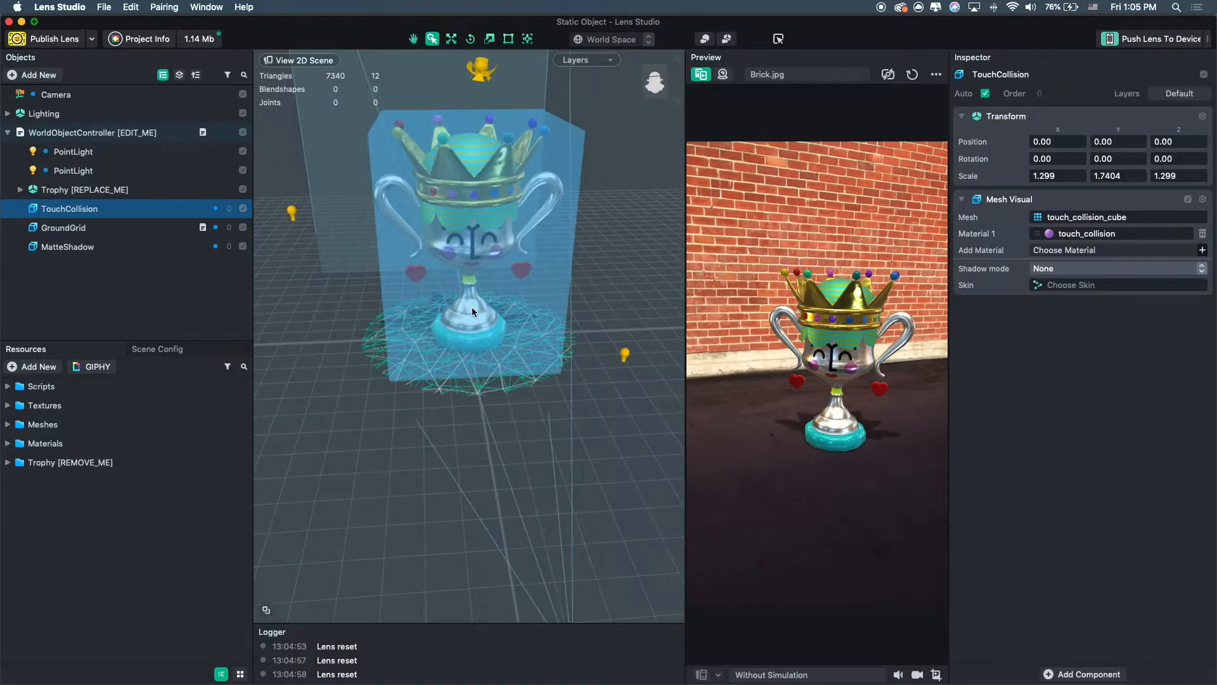
pyautogui.click(67, 228)
pyautogui.click(70, 248)
pyautogui.click(73, 190)
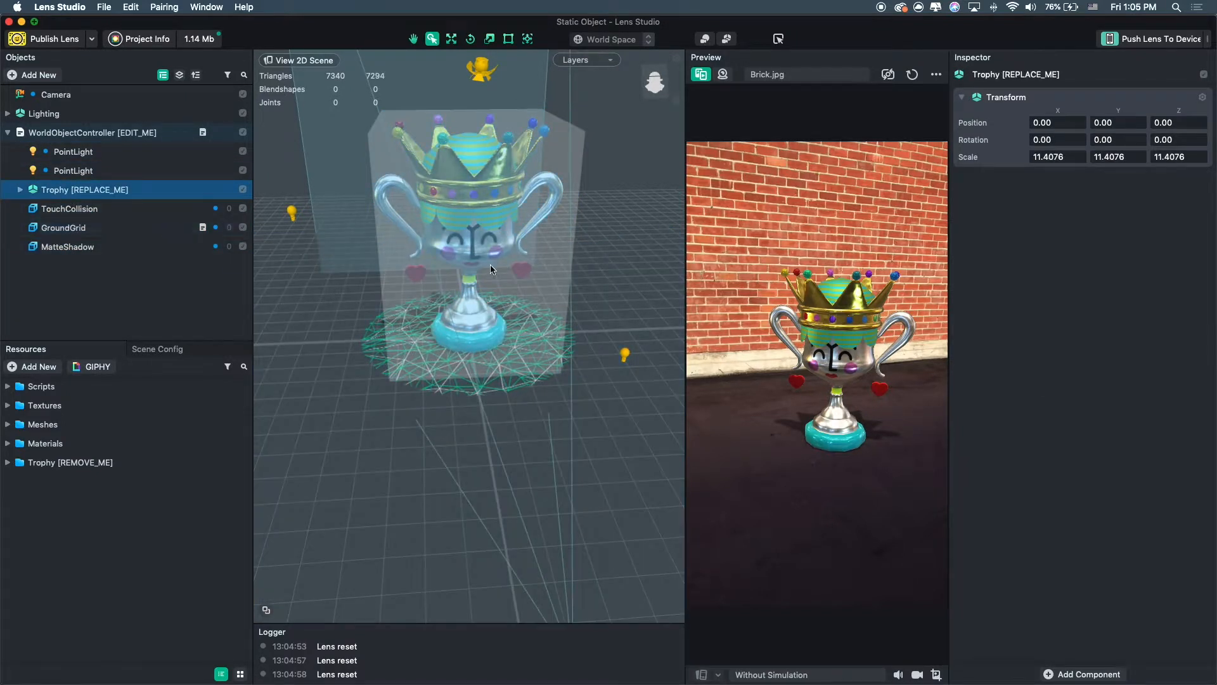
pyautogui.moveTo(492, 269); pyautogui.dragTo(481, 195, button='right')
# Try moving the trophy with the move tool, then undo the move.
pyautogui.click(451, 39)
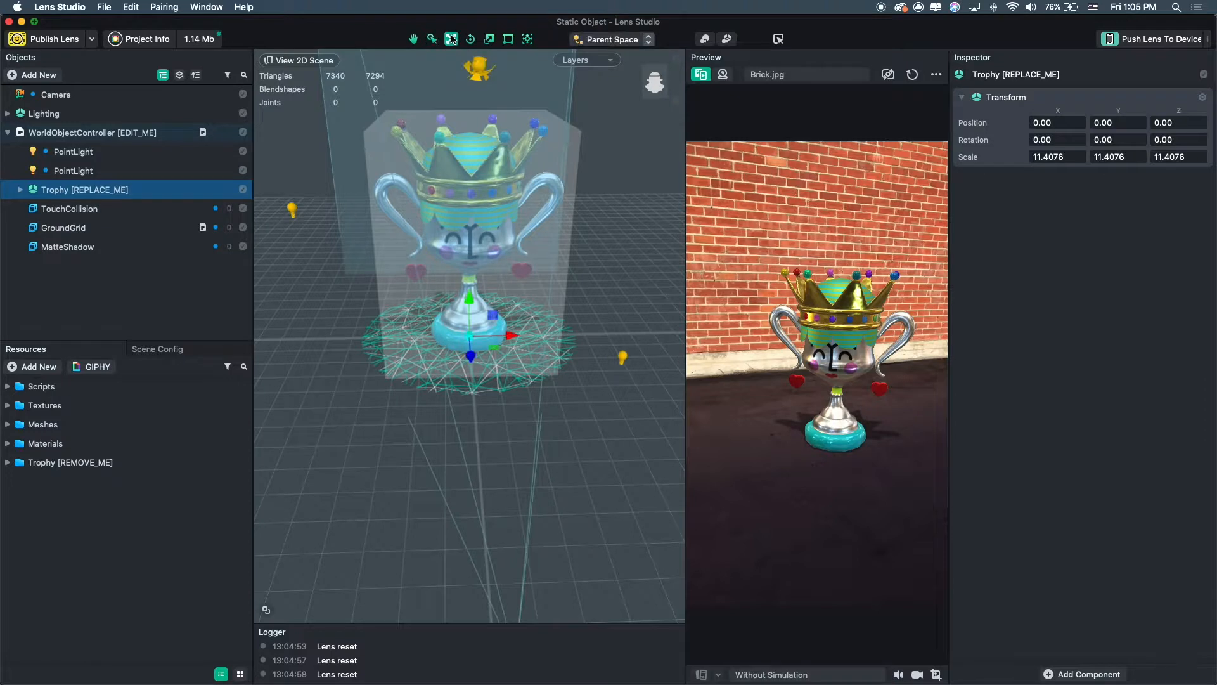
pyautogui.moveTo(509, 339); pyautogui.dragTo(471, 337)
pyautogui.moveTo(821, 436); pyautogui.dragTo(784, 447)
pyautogui.press('super+z')
pyautogui.keyDown('alt'); pyautogui.moveTo(453, 325); pyautogui.dragTo(477, 483); pyautogui.keyUp('alt')
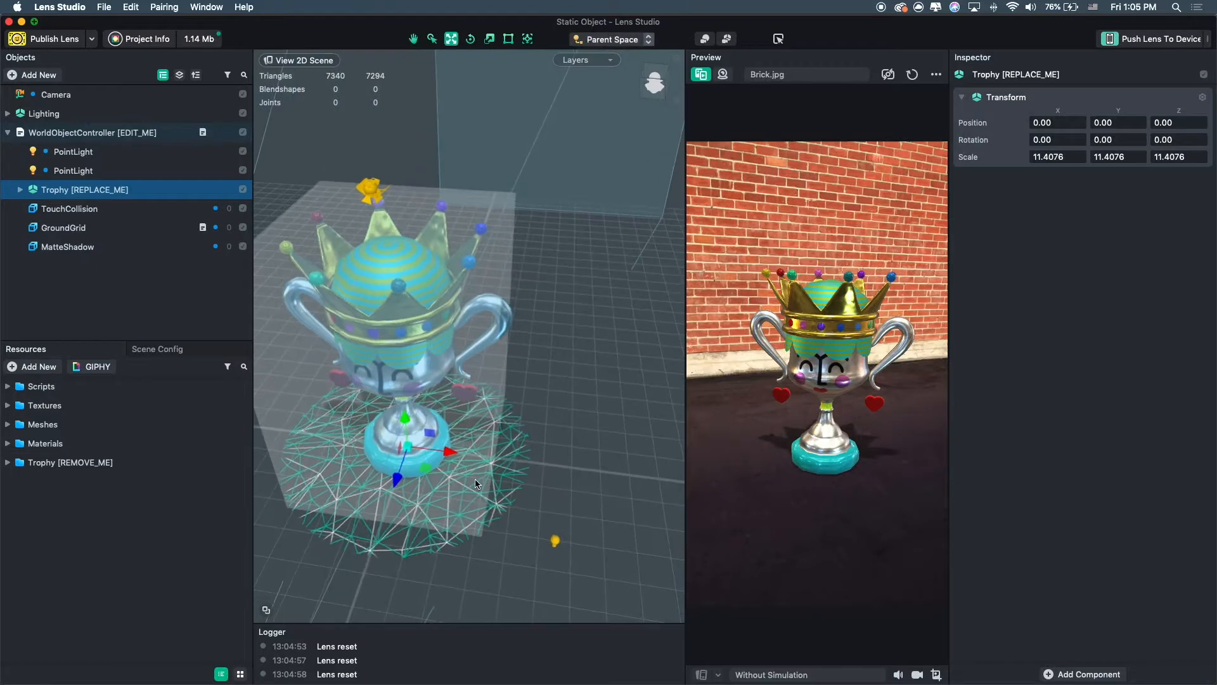
pyautogui.scroll(-3, 477, 483)
pyautogui.moveTo(477, 483); pyautogui.dragTo(502, 473, button='middle')
pyautogui.keyDown('alt'); pyautogui.moveTo(502, 473); pyautogui.dragTo(545, 435); pyautogui.keyUp('alt')
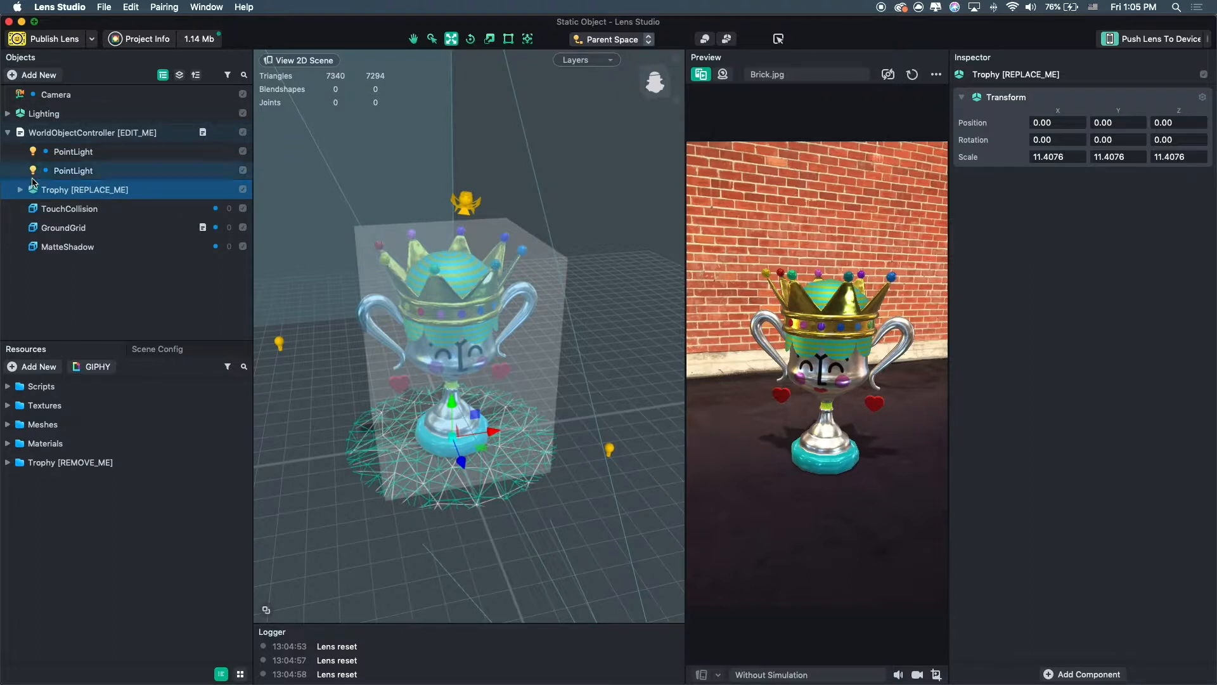
pyautogui.moveTo(1215, 291); pyautogui.dragTo(964, 303)
pyautogui.click(1058, 261)
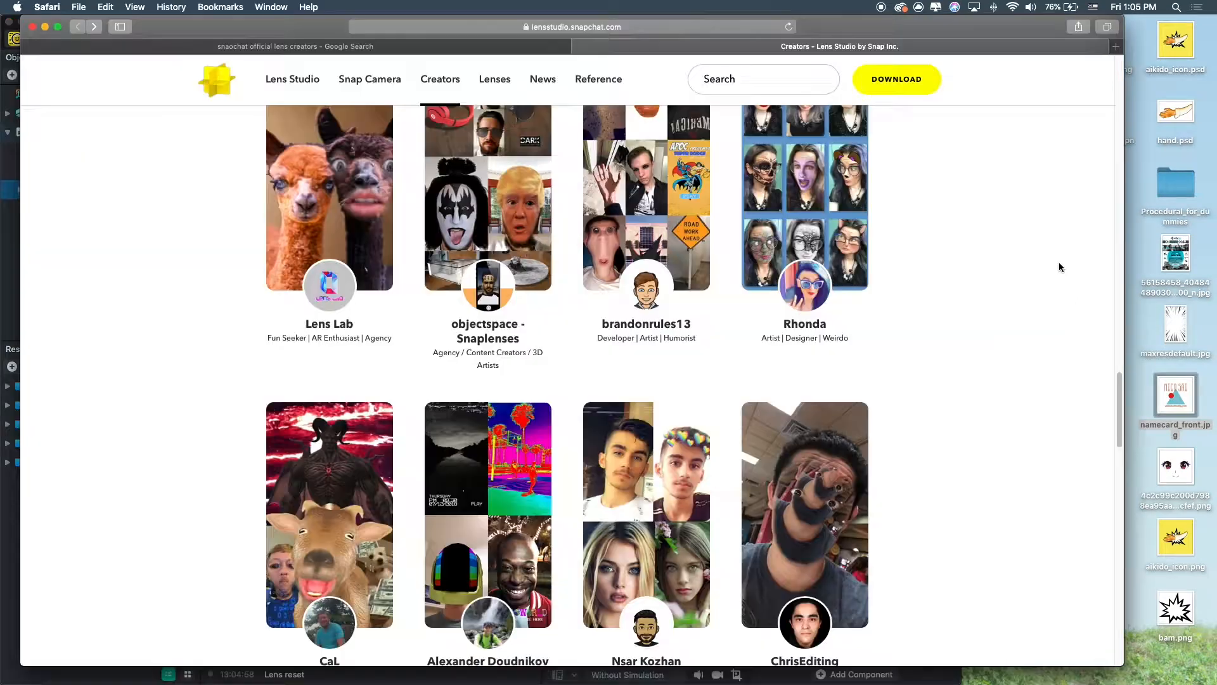
pyautogui.click(43, 27)
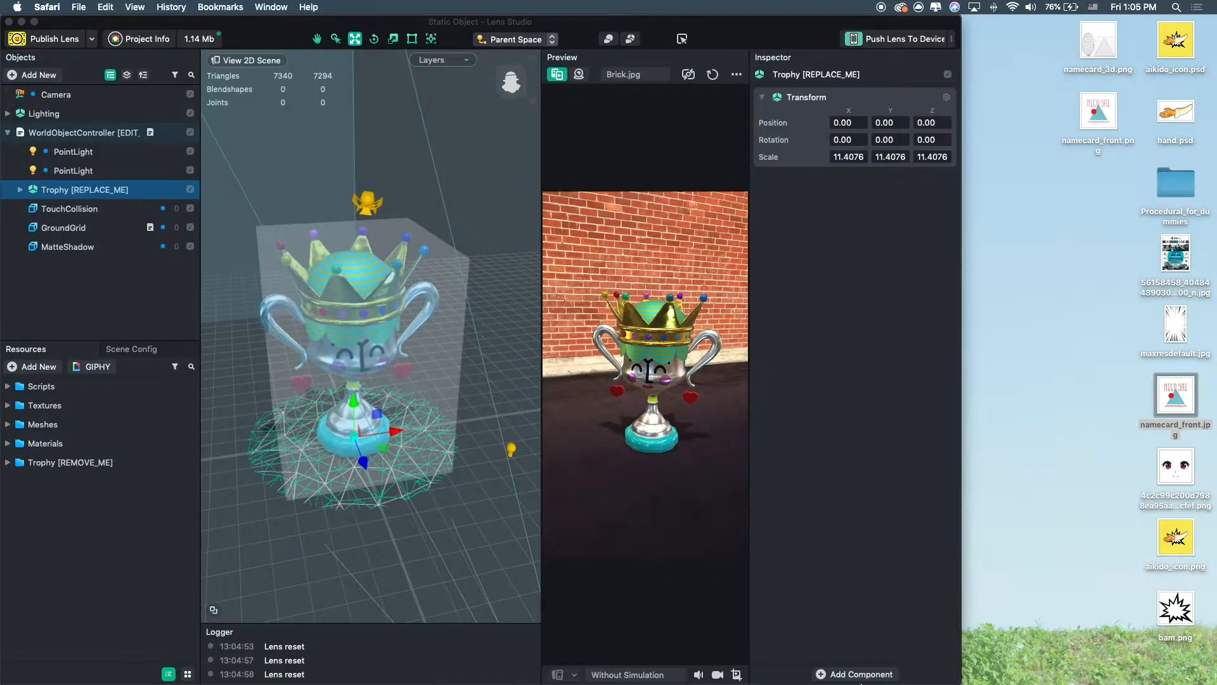
# Browse to the Model folder in Finder and open house-grassland.blend in Blender.
pyautogui.click(409, 671)
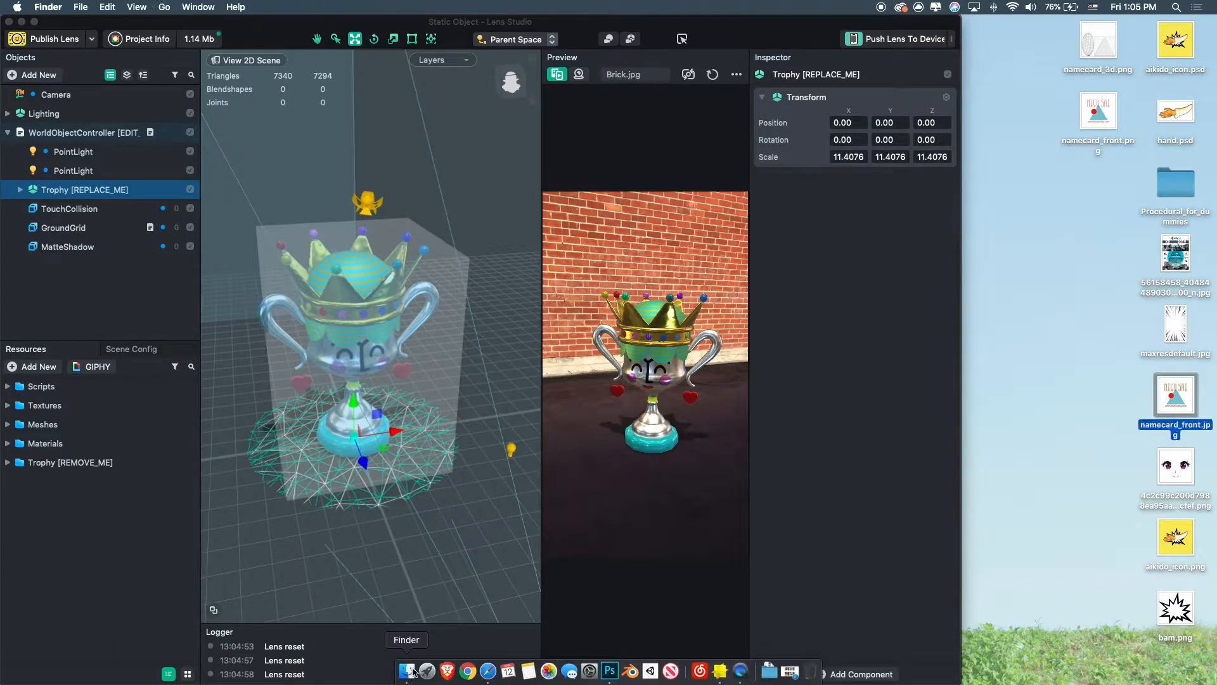
pyautogui.click(410, 191)
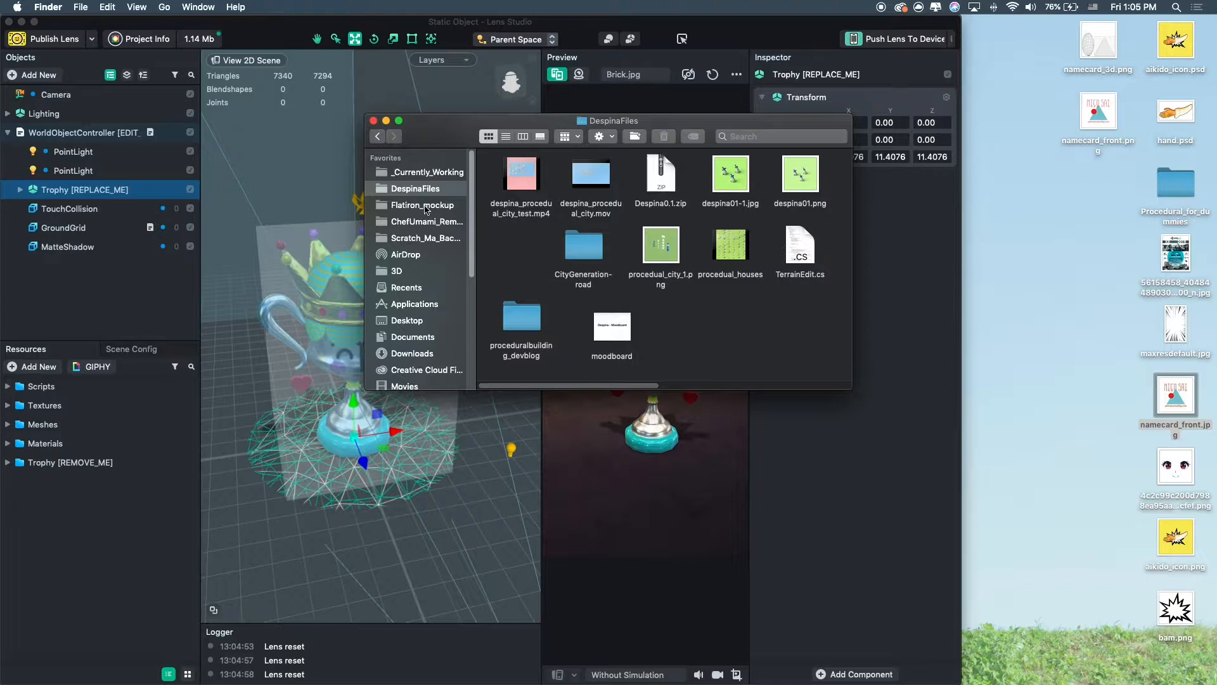
pyautogui.click(419, 173)
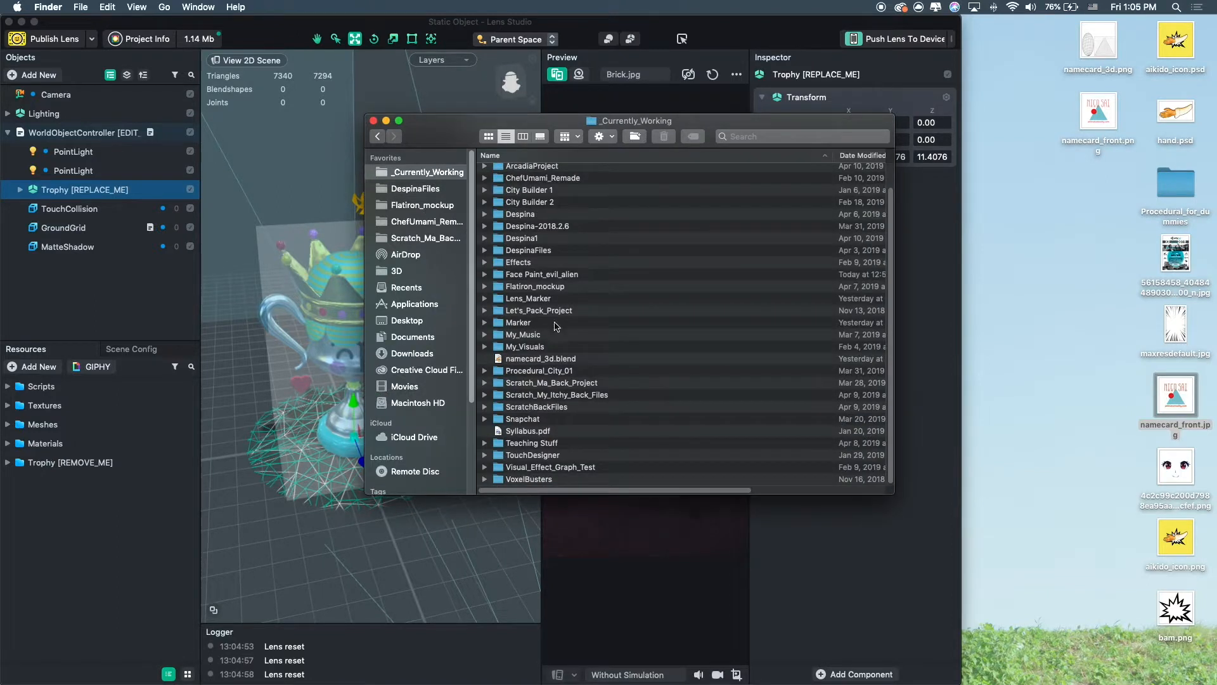
pyautogui.doubleClick(548, 369)
pyautogui.doubleClick(512, 258)
pyautogui.scroll(-3, 648, 409)
pyautogui.scroll(3, 653, 405)
pyautogui.doubleClick(651, 312)
pyautogui.click(506, 136)
pyautogui.doubleClick(553, 218)
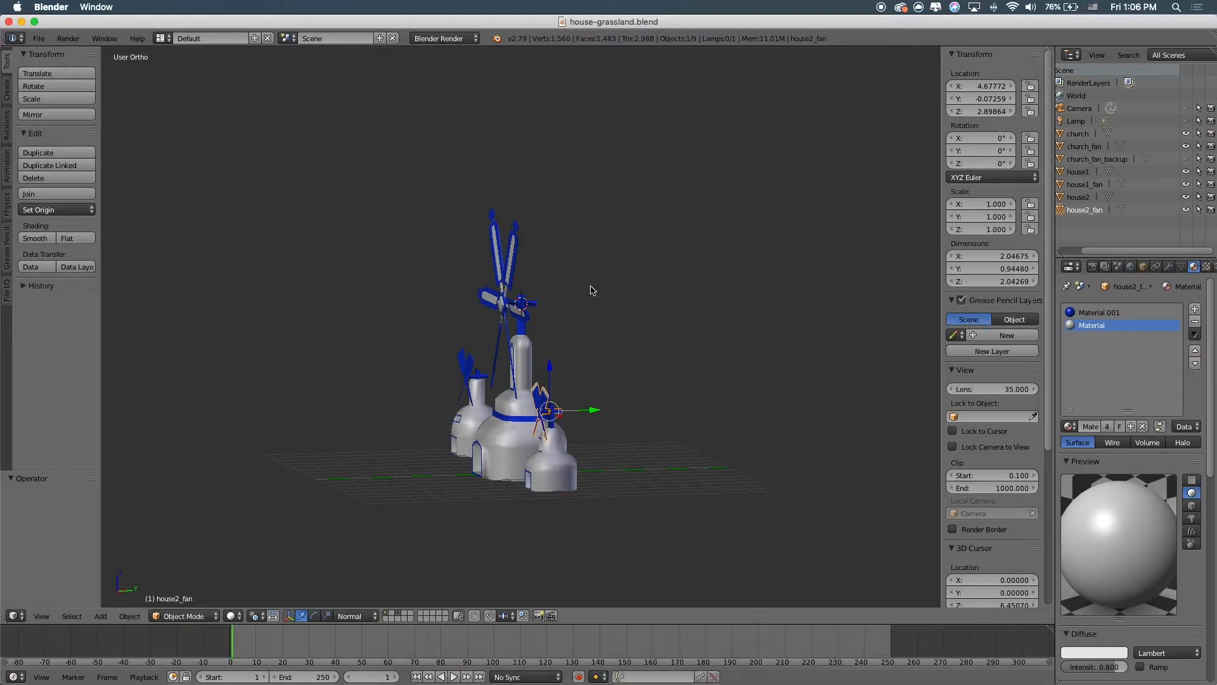
# Inspect the windmill church, fan and house objects in the Blender viewport.
pyautogui.moveTo(591, 290); pyautogui.dragTo(584, 442, button='middle')
pyautogui.rightClick(536, 409)
pyautogui.scroll(6, 536, 409)
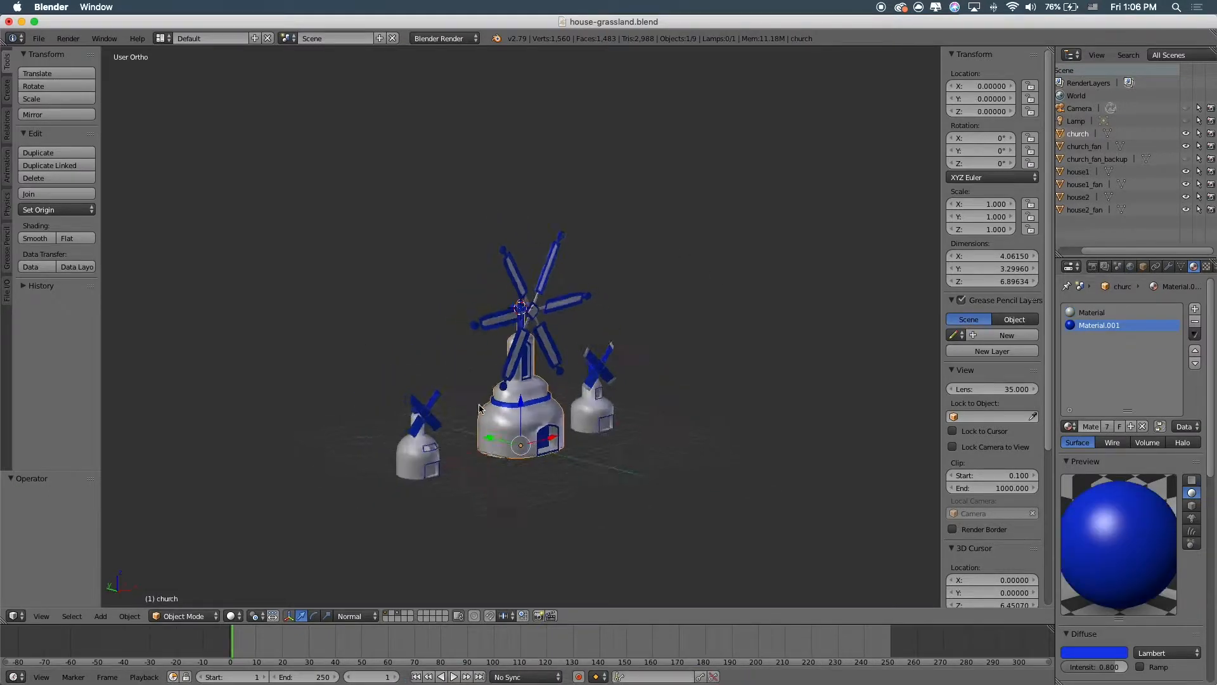
pyautogui.rightClick(561, 343)
pyautogui.rightClick(561, 492)
pyautogui.scroll(-5, 558, 496)
pyautogui.moveTo(535, 497); pyautogui.dragTo(534, 445, button='middle')
pyautogui.scroll(5, 534, 445)
pyautogui.rightClick(563, 345)
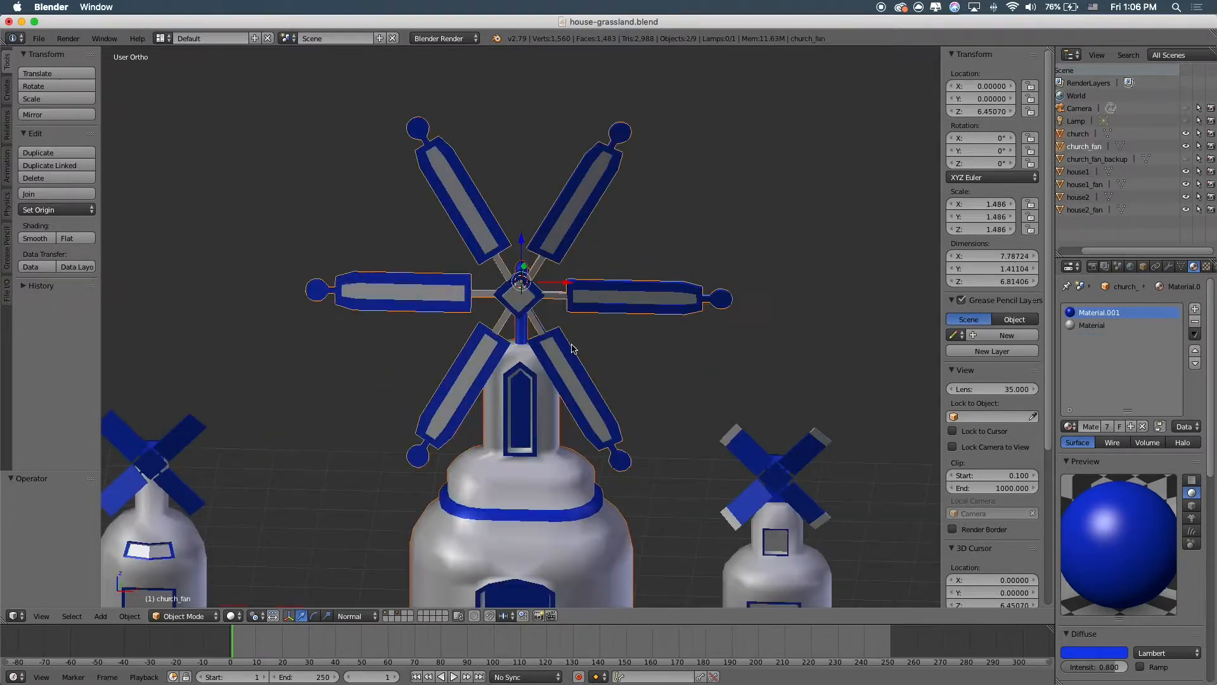
pyautogui.scroll(-5, 573, 350)
pyautogui.moveTo(573, 350); pyautogui.dragTo(568, 441, button='middle')
# Deselect everything and export the whole scene as FBX to the Desktop as house-grassland.fbx.
pyautogui.press('a')
pyautogui.press('a')
pyautogui.press('a')
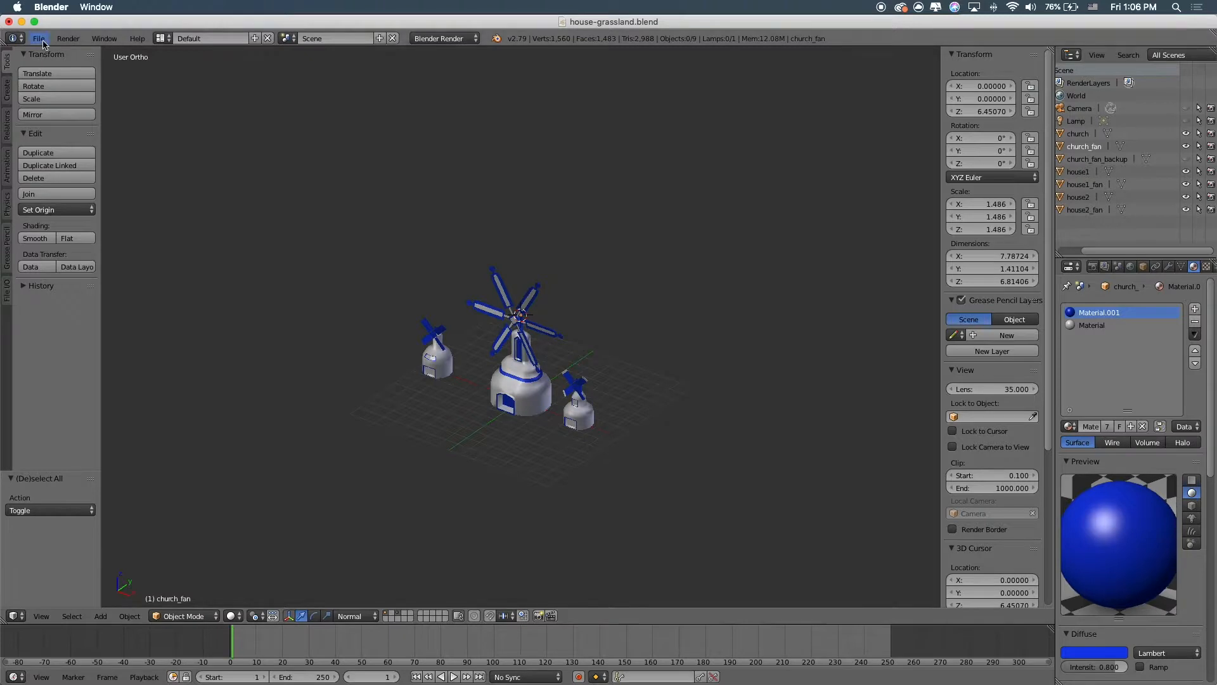
pyautogui.click(39, 39)
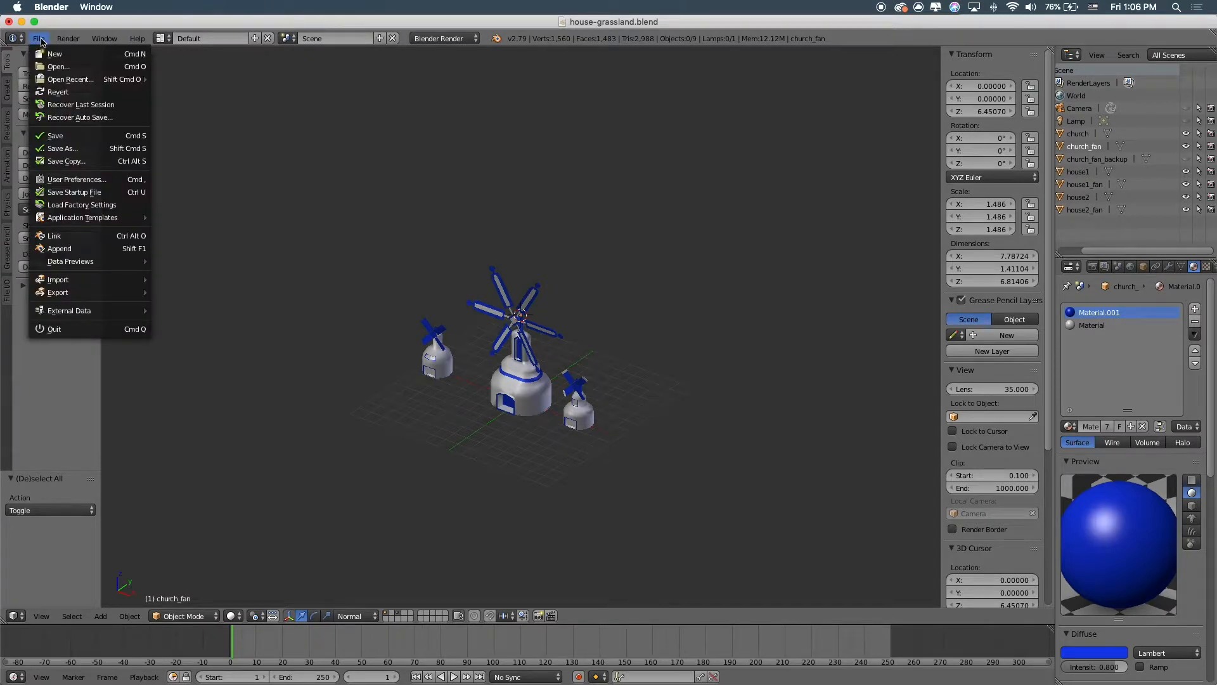
pyautogui.moveTo(87, 287)
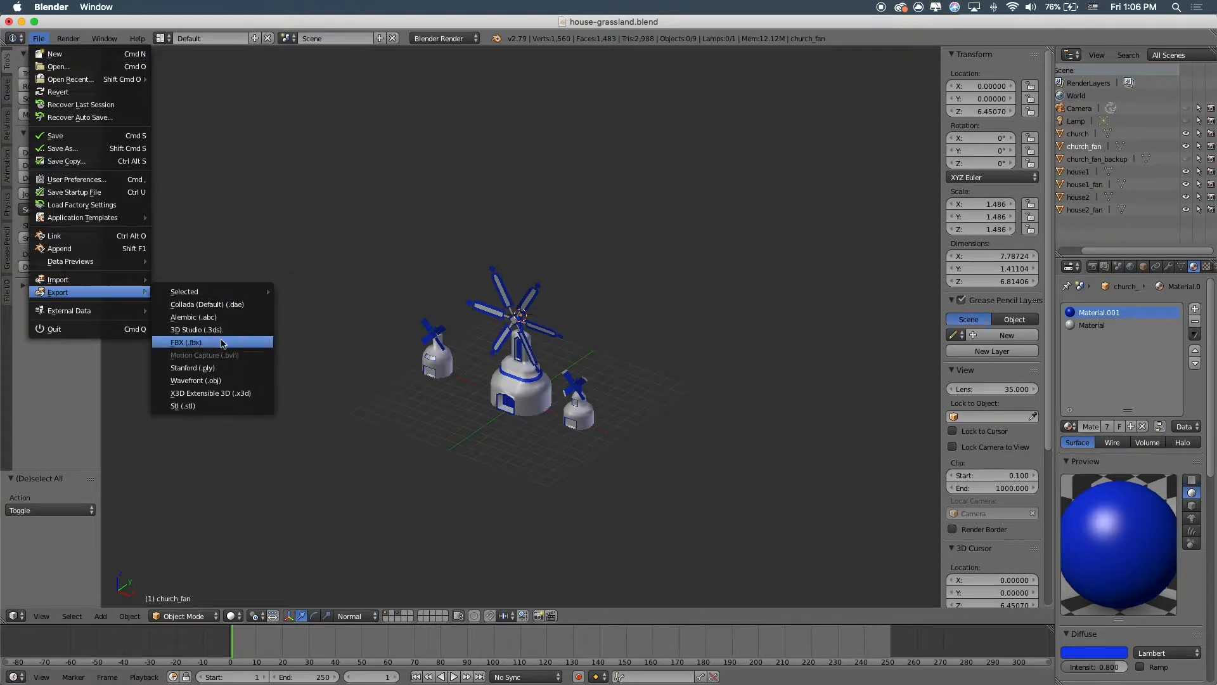
pyautogui.click(222, 343)
pyautogui.click(43, 247)
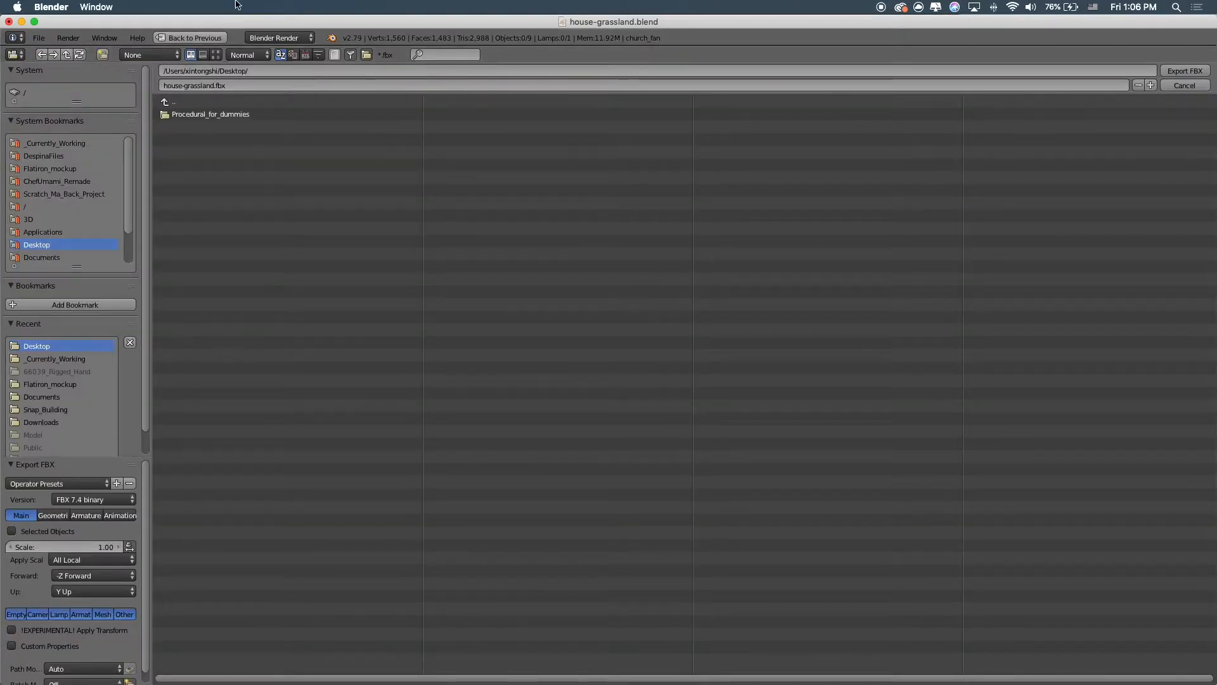
pyautogui.click(1185, 74)
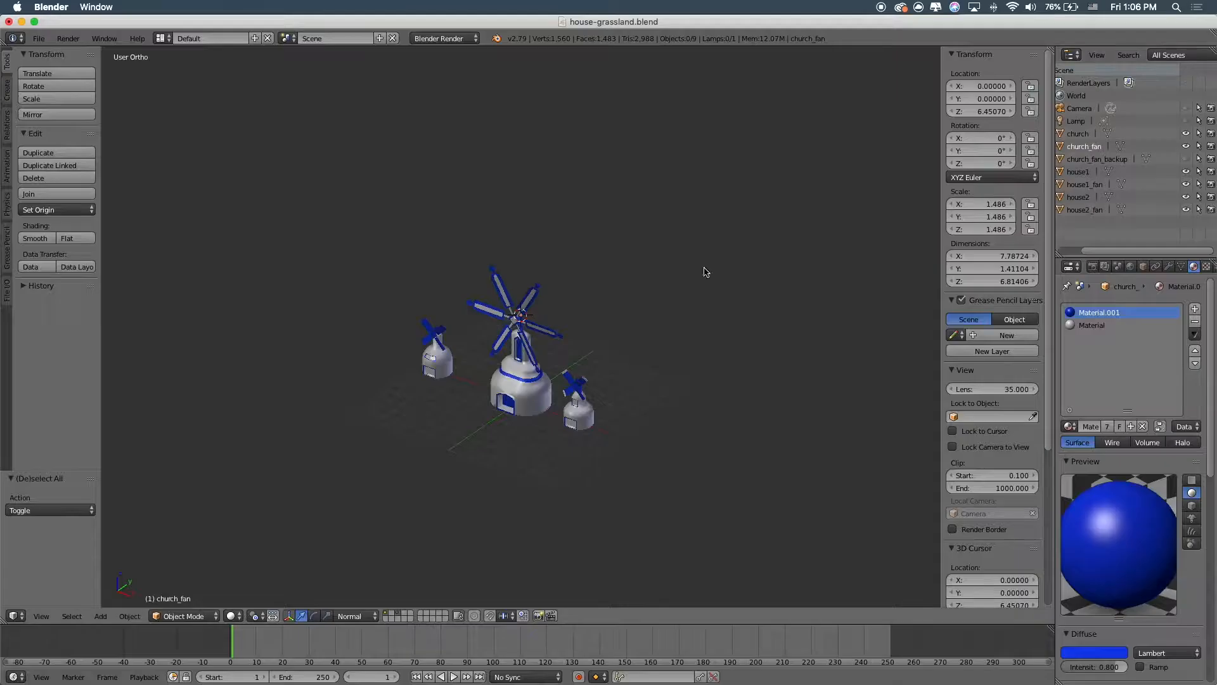
# Close Blender and import house-grassland.fbx into the Lens Studio project with default FBX import options.
pyautogui.click(9, 22)
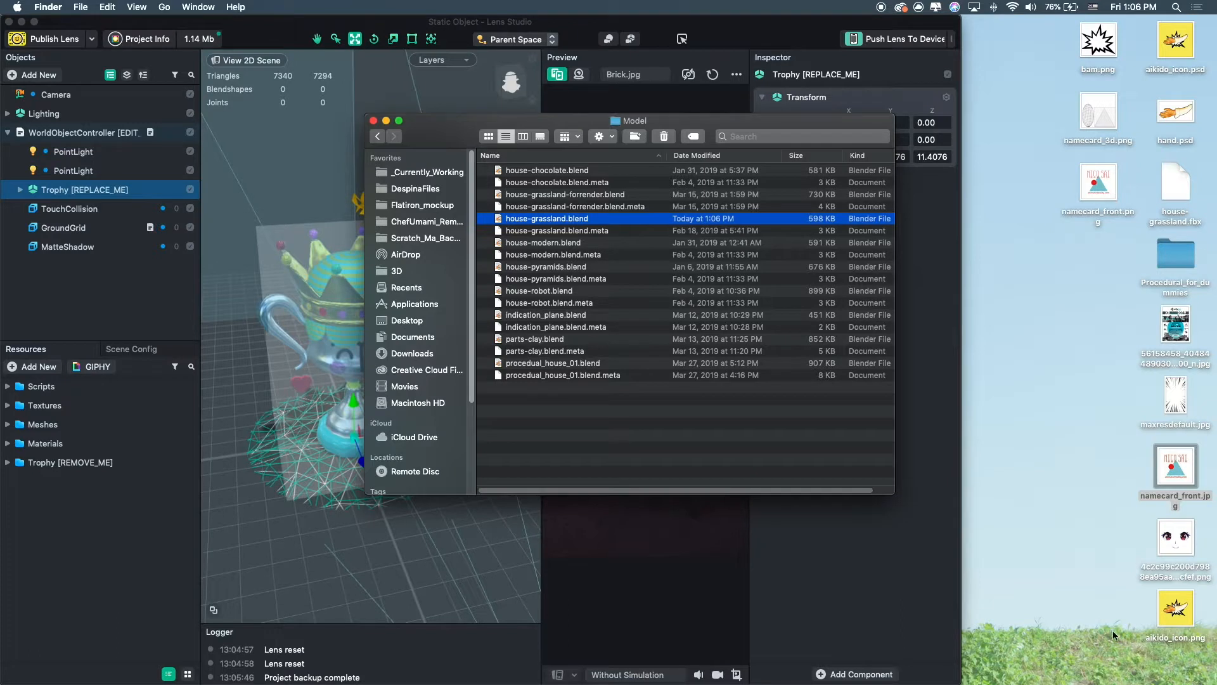
pyautogui.click(832, 551)
pyautogui.click(1089, 271)
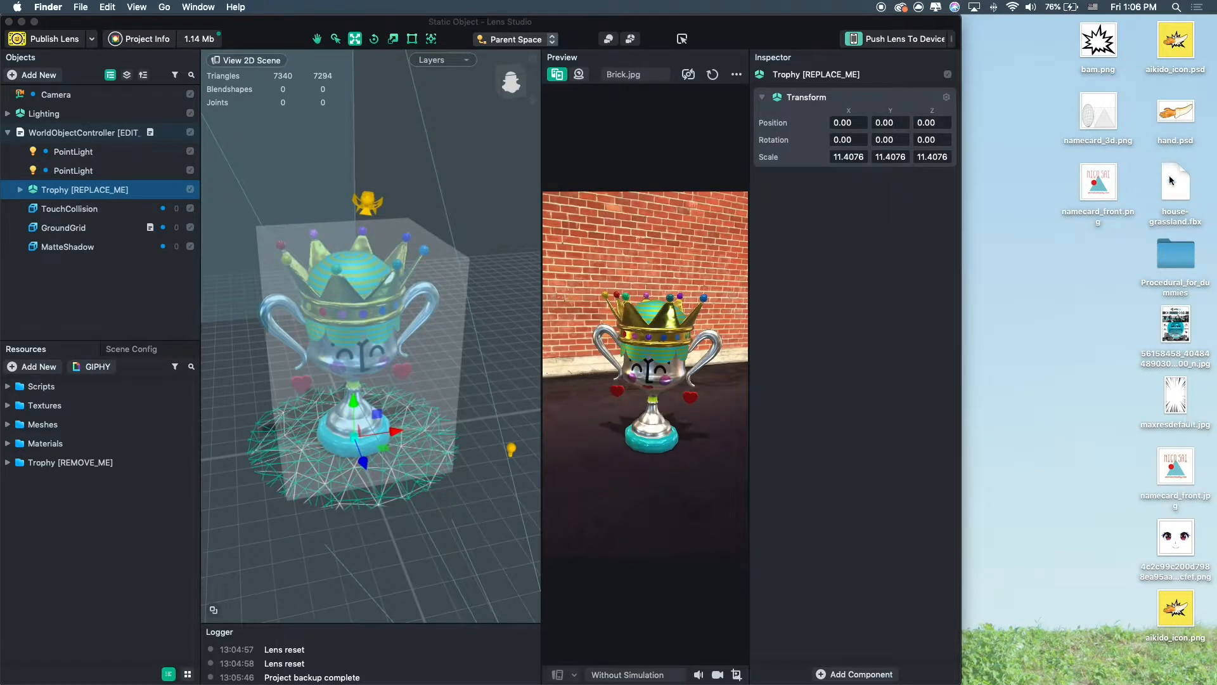
pyautogui.moveTo(1173, 185); pyautogui.dragTo(112, 526)
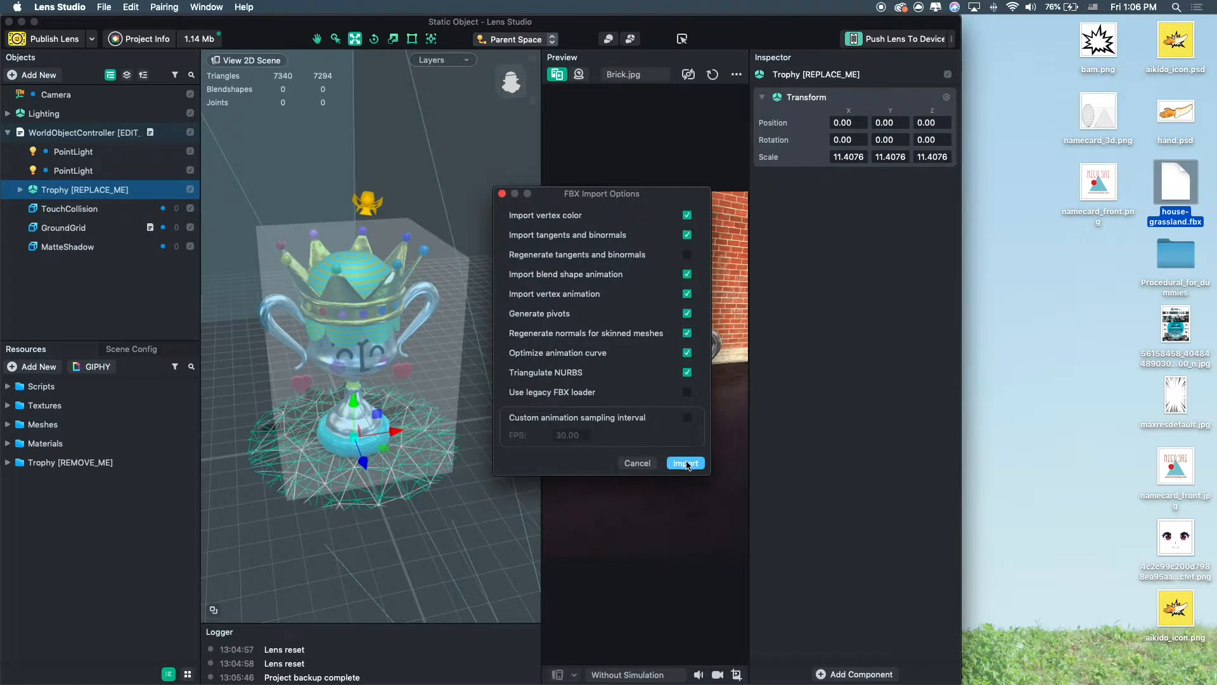
pyautogui.click(686, 463)
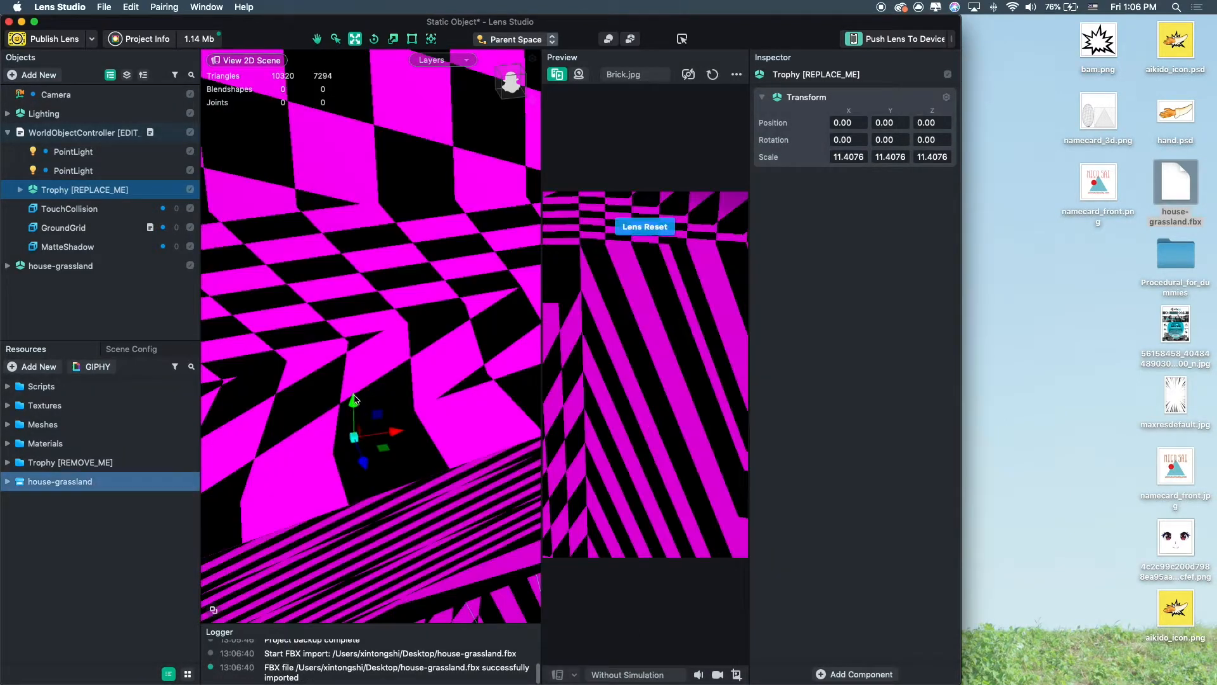
# Inspect the imported windmill model and select the house-grassland resource.
pyautogui.scroll(-10, 385, 387)
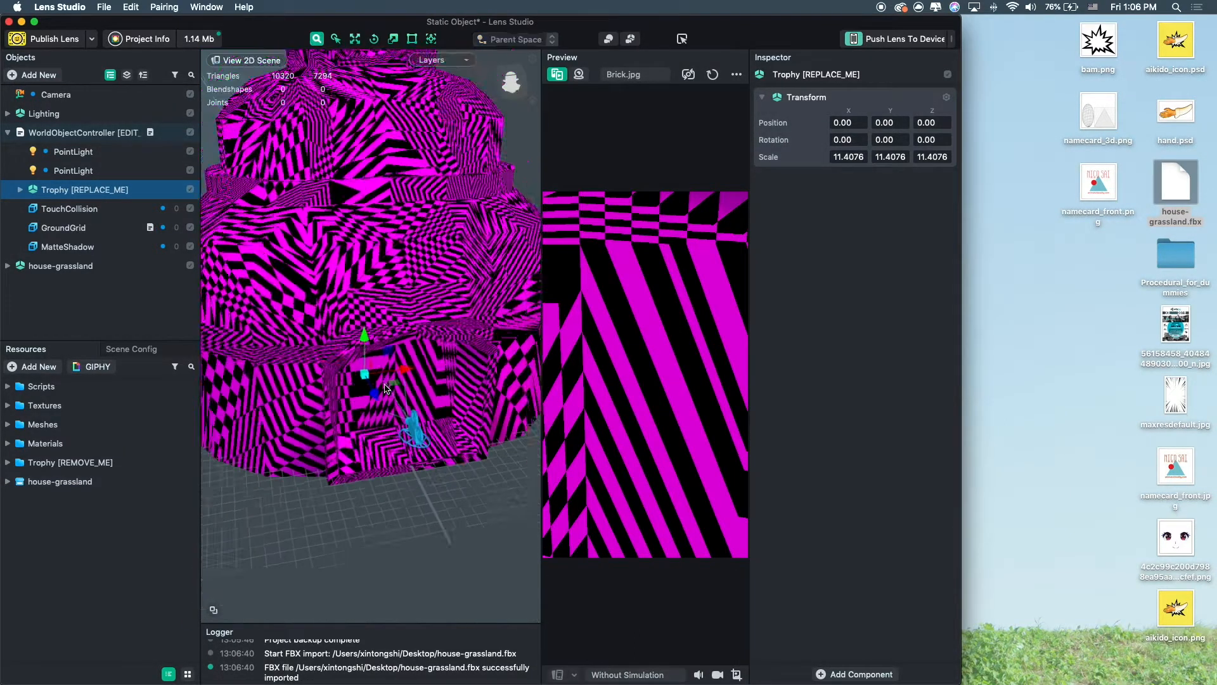
pyautogui.scroll(-5, 387, 426)
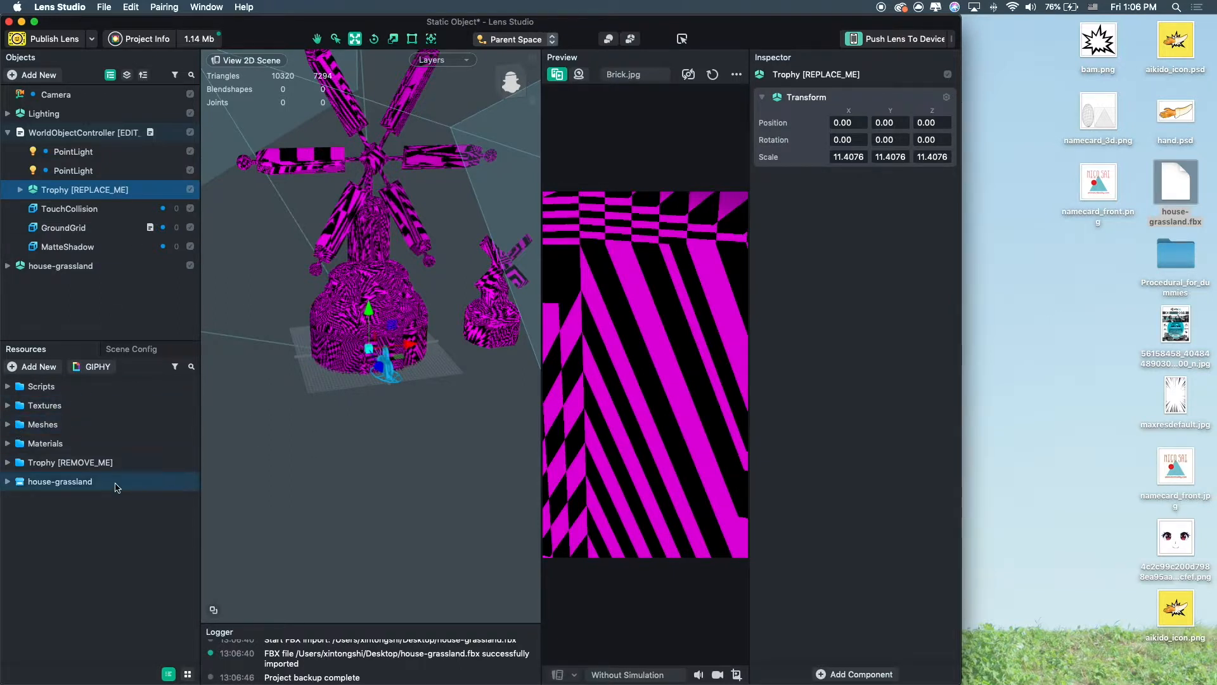
pyautogui.click(49, 483)
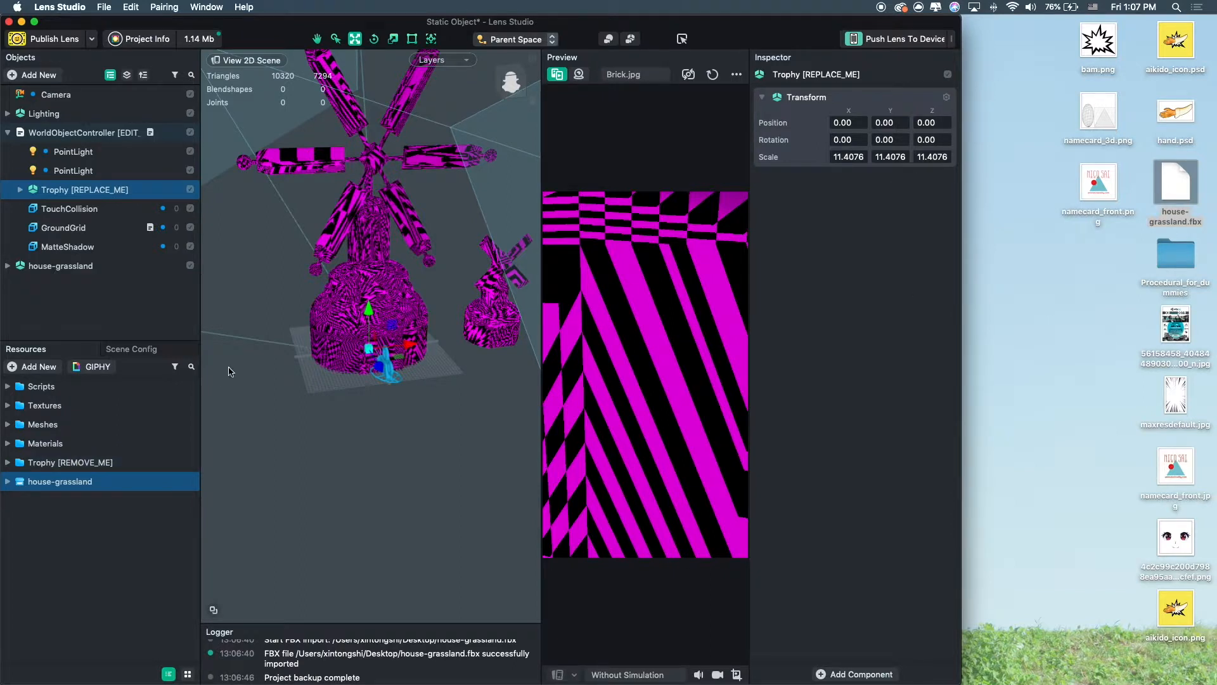
# Select the house-grassland model and raise it to a Z position of about 0.39.
pyautogui.doubleClick(95, 265)
pyautogui.keyDown('alt'); pyautogui.moveTo(322, 327); pyautogui.dragTo(376, 368); pyautogui.keyUp('alt')
pyautogui.press('e')
pyautogui.press('r')
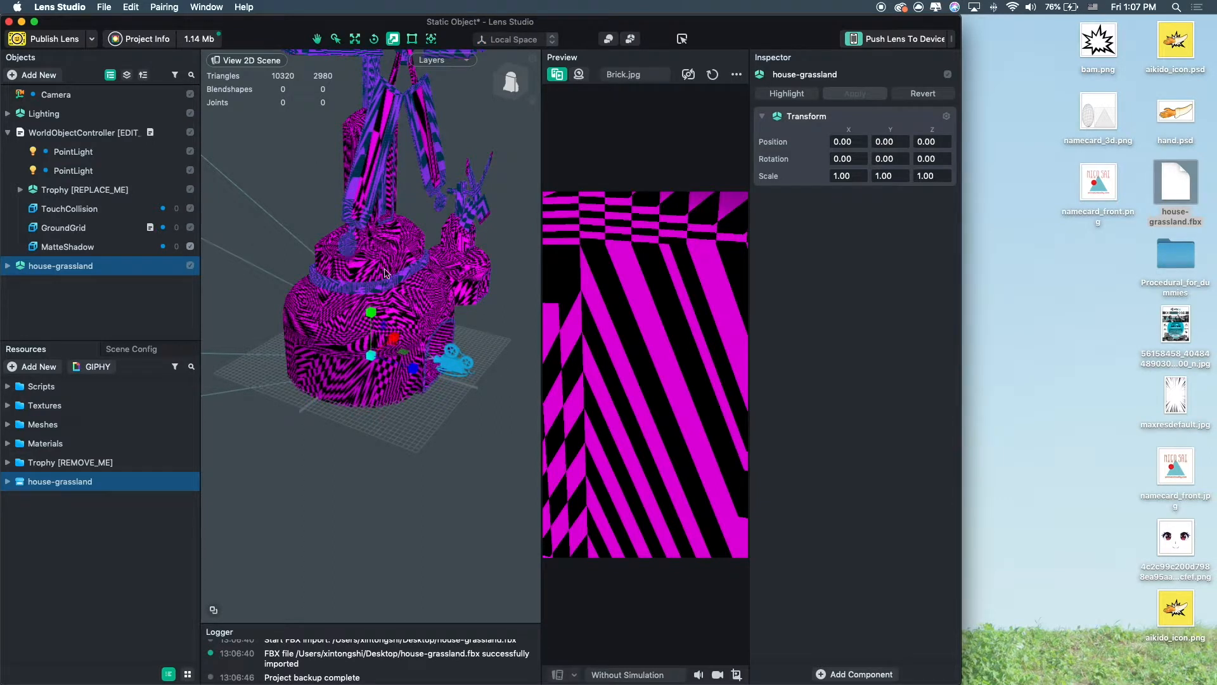
pyautogui.keyDown('alt'); pyautogui.moveTo(386, 336); pyautogui.dragTo(365, 381); pyautogui.keyUp('alt')
pyautogui.press('w')
pyautogui.press('e')
pyautogui.press('super+z')
pyautogui.press('r')
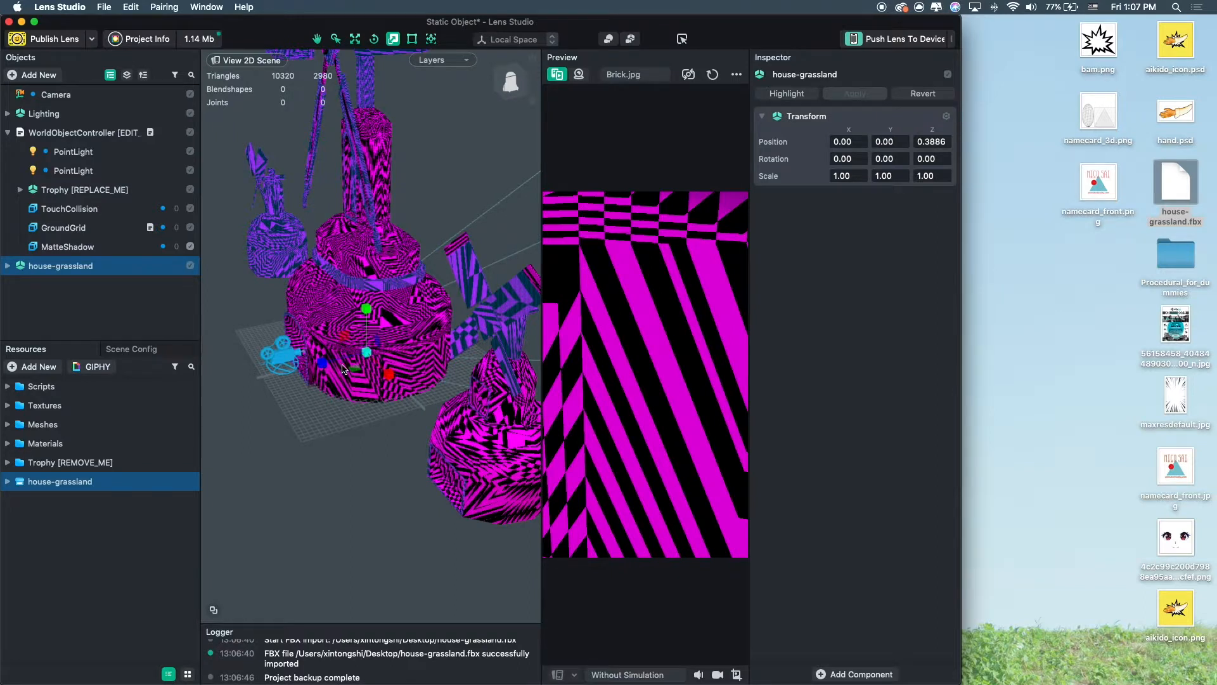
# Scale the house-grassland model down uniformly to about 0.097.
pyautogui.press('w')
pyautogui.press('r')
pyautogui.press('e')
pyautogui.press('w')
pyautogui.press('r')
pyautogui.press('w')
pyautogui.press('e')
pyautogui.press('r')
pyautogui.press('w')
pyautogui.moveTo(329, 381)
pyautogui.keyDown('alt'); pyautogui.mouseDown()
pyautogui.moveTo(389, 374)
pyautogui.moveTo(354, 365)
pyautogui.moveTo(309, 381)
pyautogui.mouseUp(); pyautogui.keyUp('alt')
pyautogui.press('r')
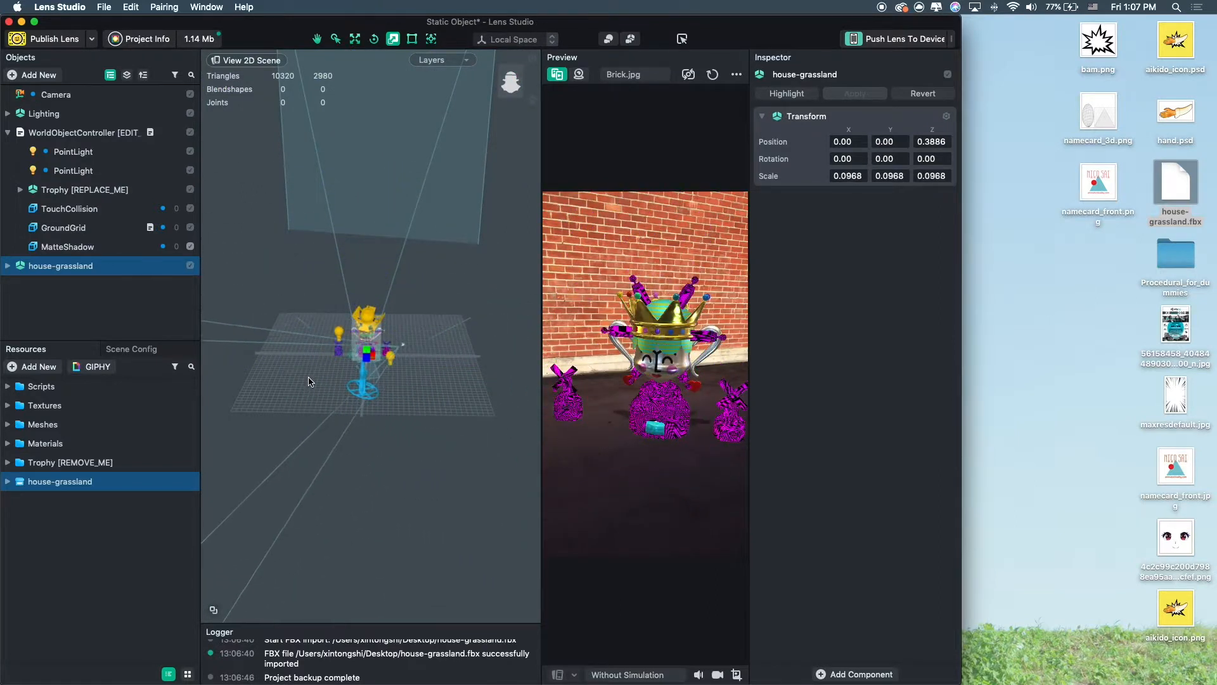
pyautogui.scroll(10, 314, 381)
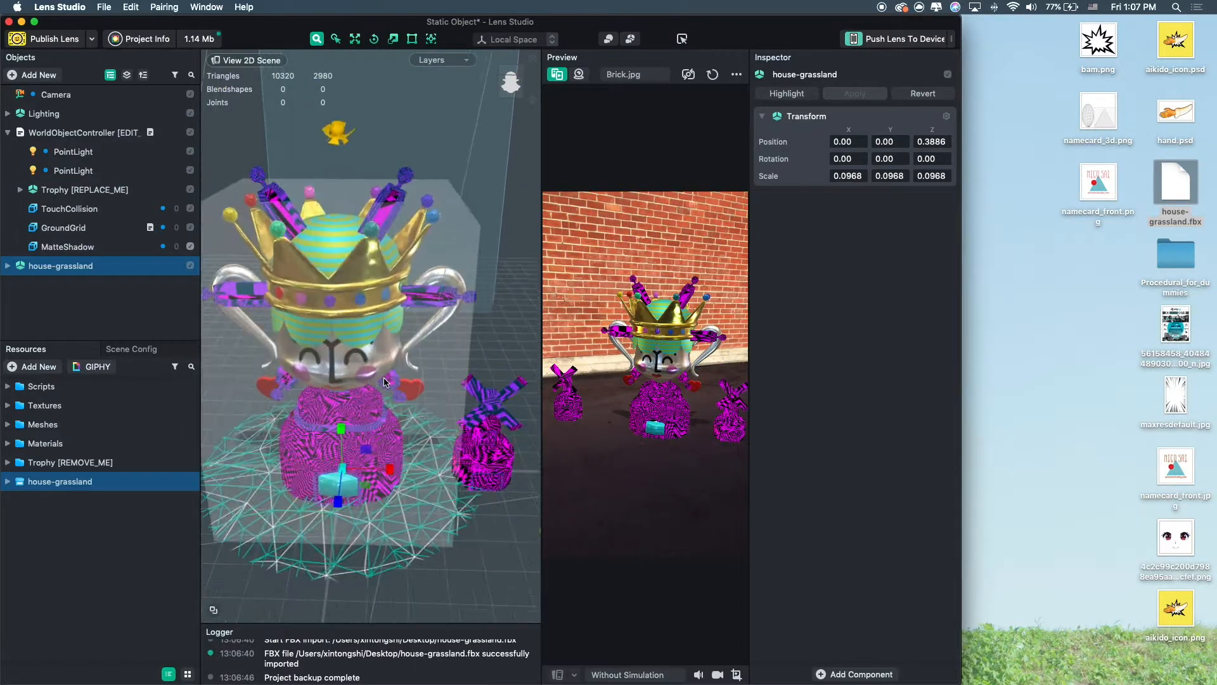
# Add a new PBR material to the project resources.
pyautogui.moveTo(392, 408); pyautogui.dragTo(356, 202, button='middle')
pyautogui.moveTo(356, 202); pyautogui.dragTo(514, 317, button='right')
pyautogui.moveTo(382, 333); pyautogui.dragTo(409, 313, button='right')
pyautogui.scroll(-3, 409, 314)
pyautogui.rightClick(45, 536)
pyautogui.click(35, 525)
pyautogui.click(34, 368)
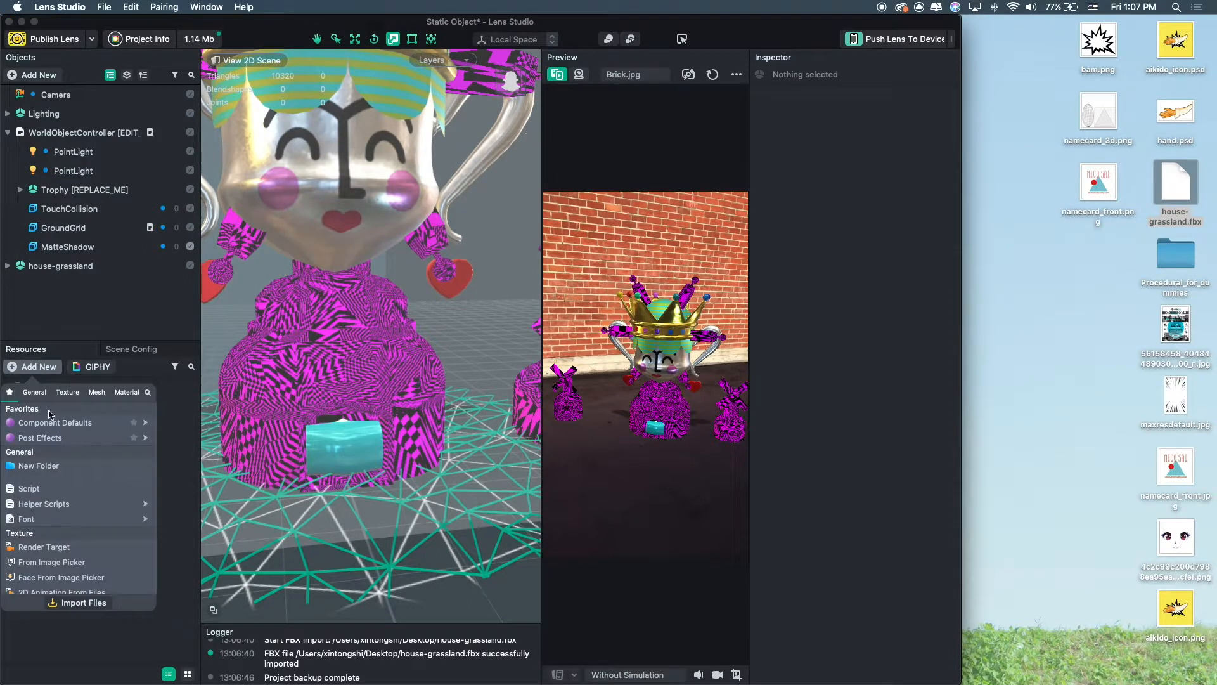
pyautogui.click(69, 392)
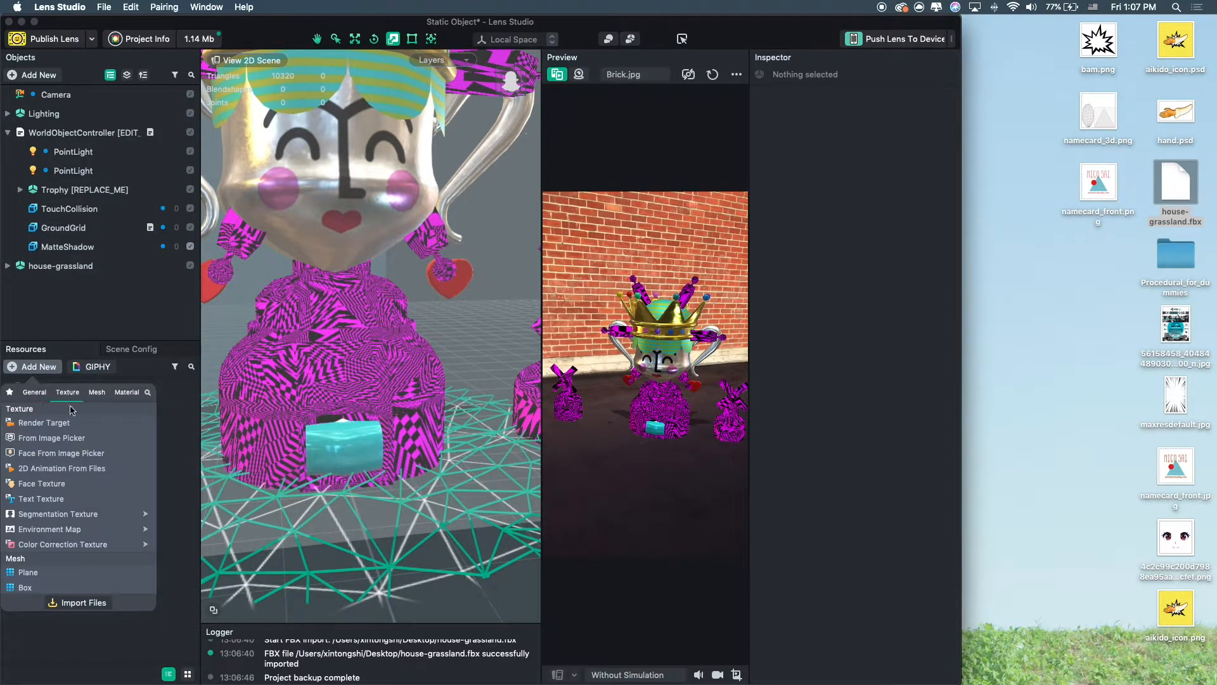
pyautogui.click(132, 394)
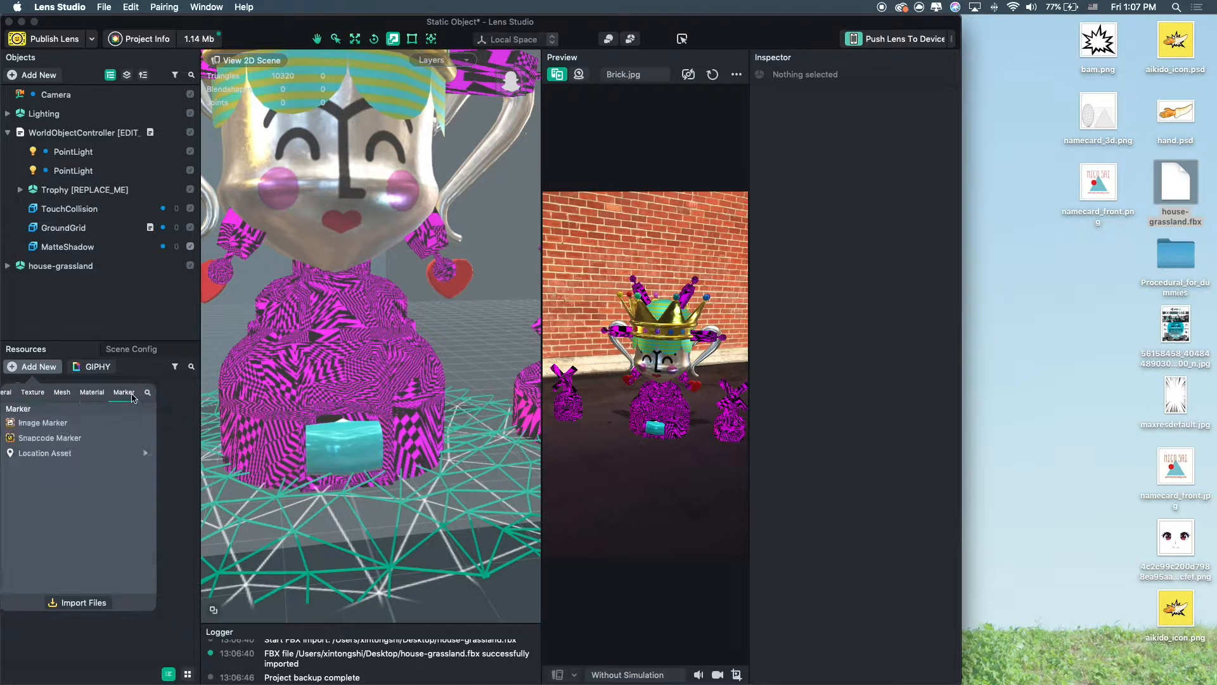
pyautogui.scroll(4, 44, 483)
pyautogui.scroll(3, 44, 483)
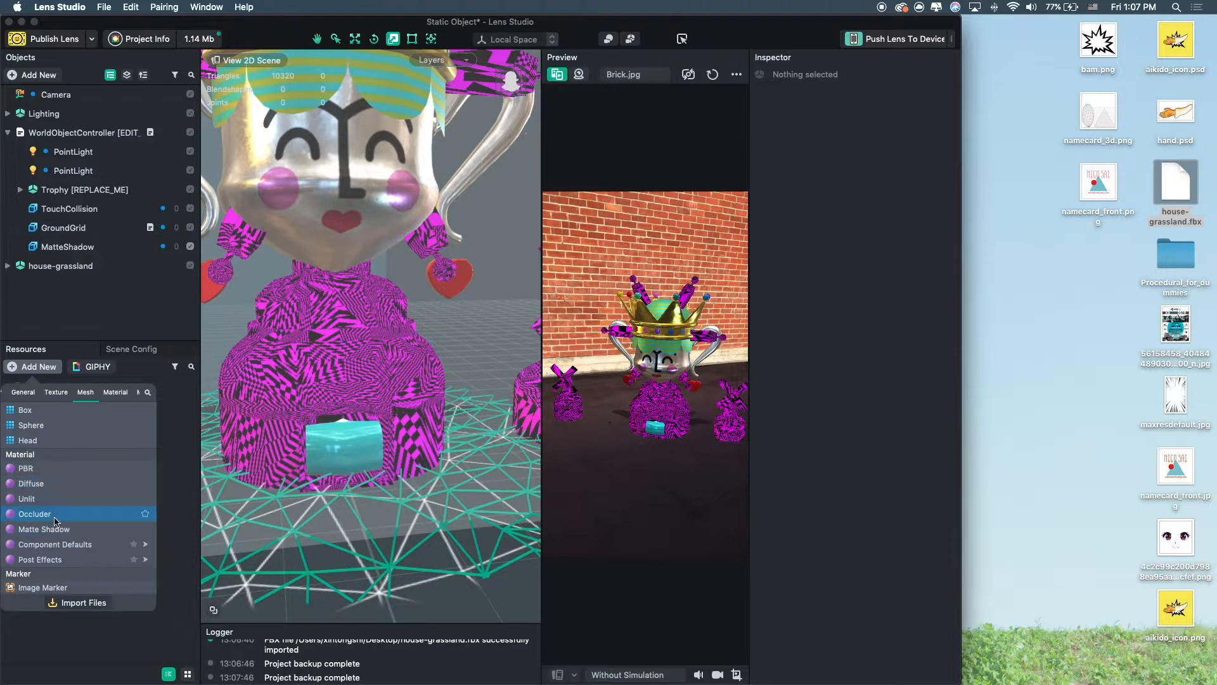
pyautogui.click(54, 467)
# Expand the house-grassland hierarchy and delete its imported Camera object.
pyautogui.click(369, 337)
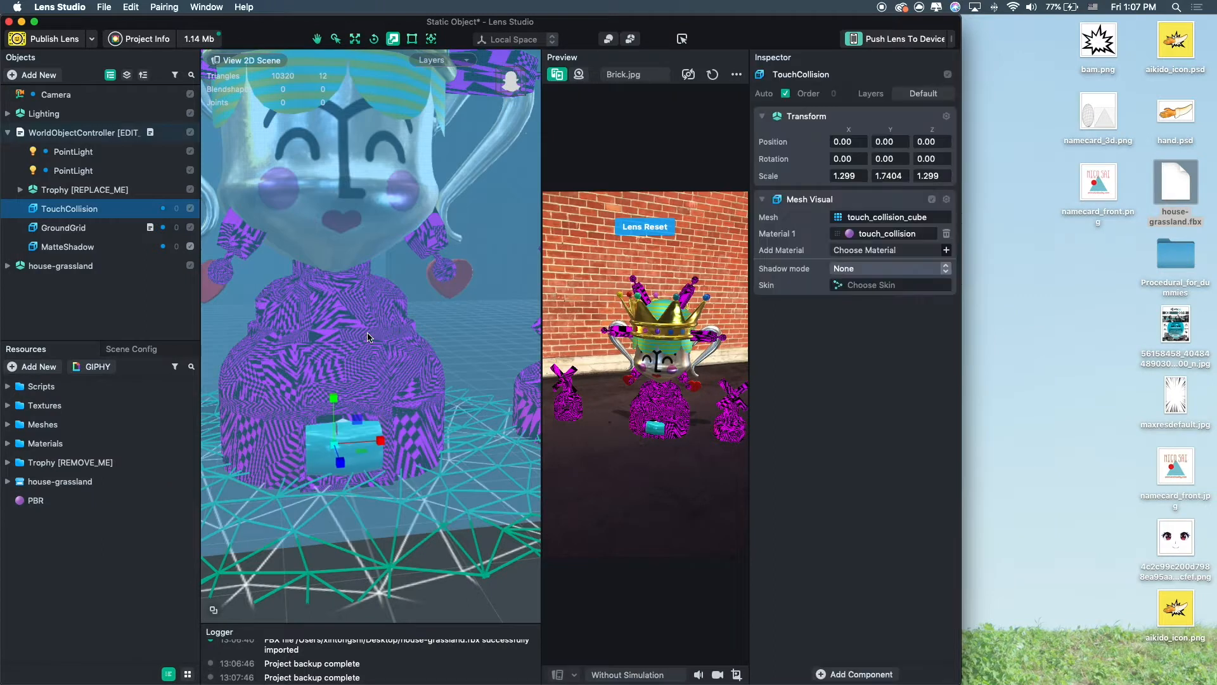
pyautogui.click(81, 229)
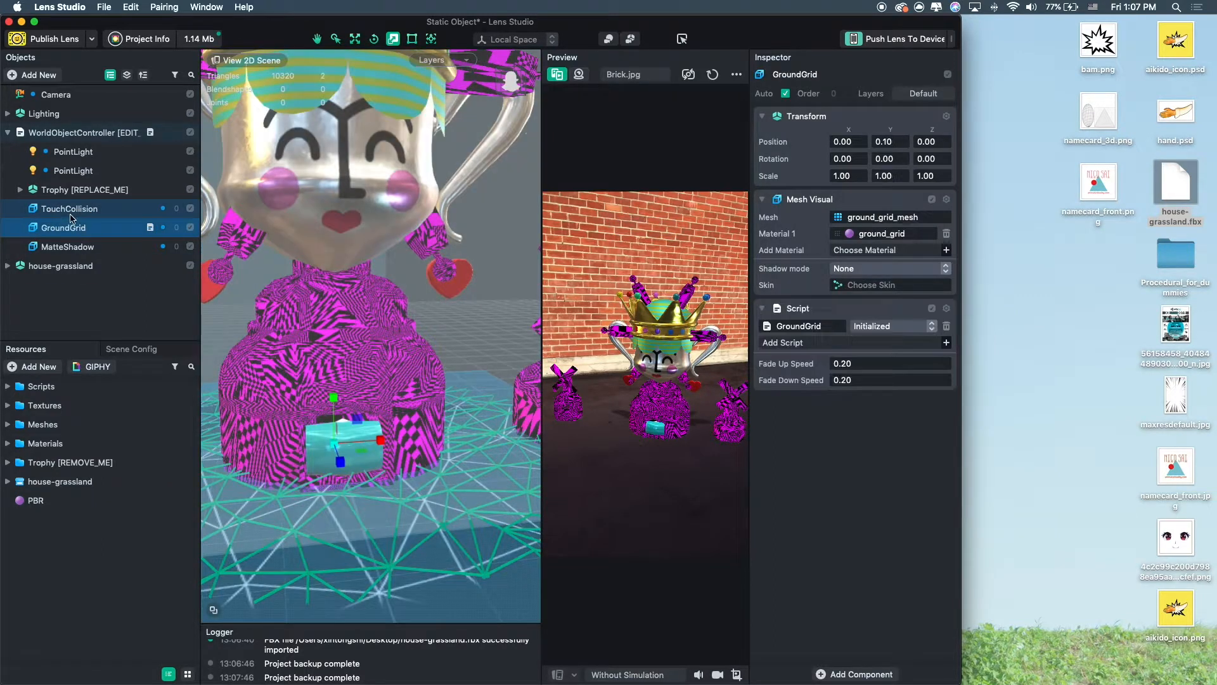
pyautogui.click(72, 213)
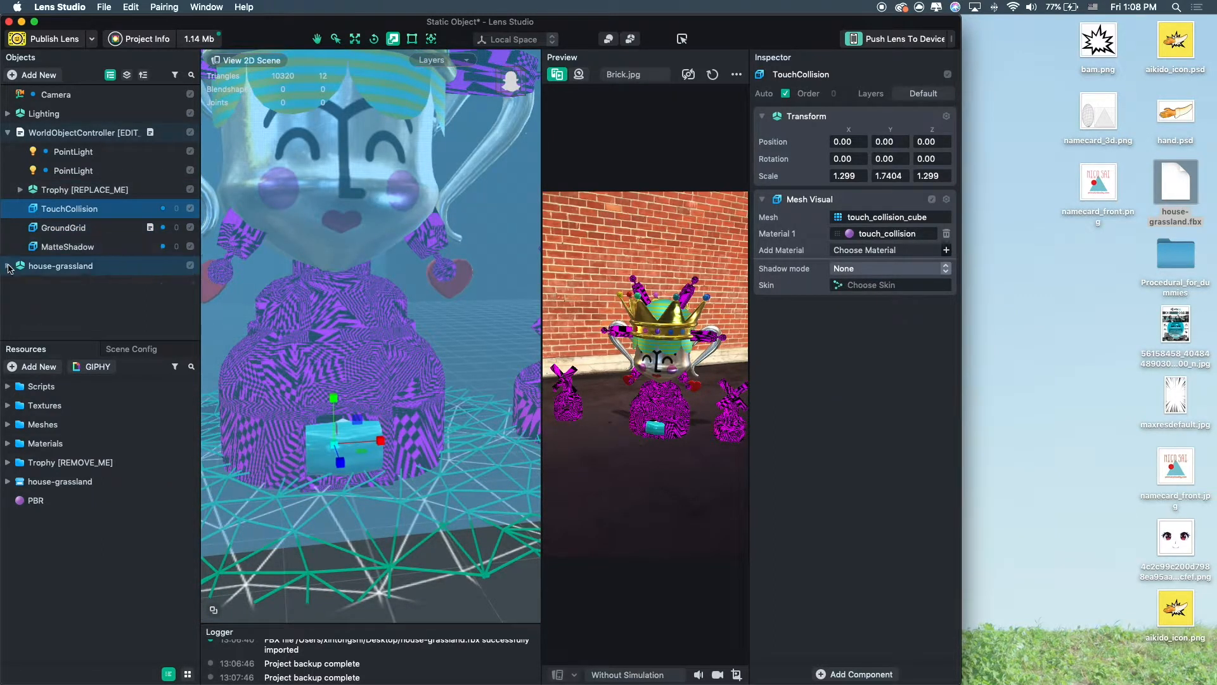
pyautogui.click(7, 266)
pyautogui.scroll(-3, 54, 263)
pyautogui.click(71, 181)
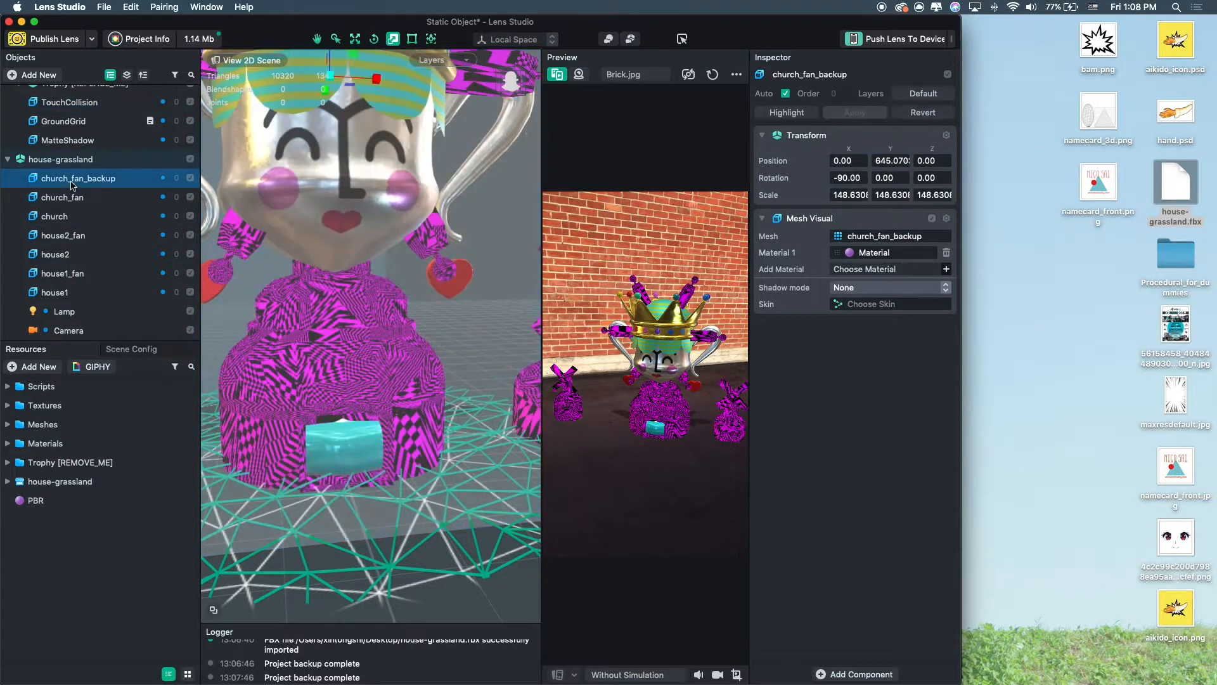
pyautogui.scroll(-10, 315, 314)
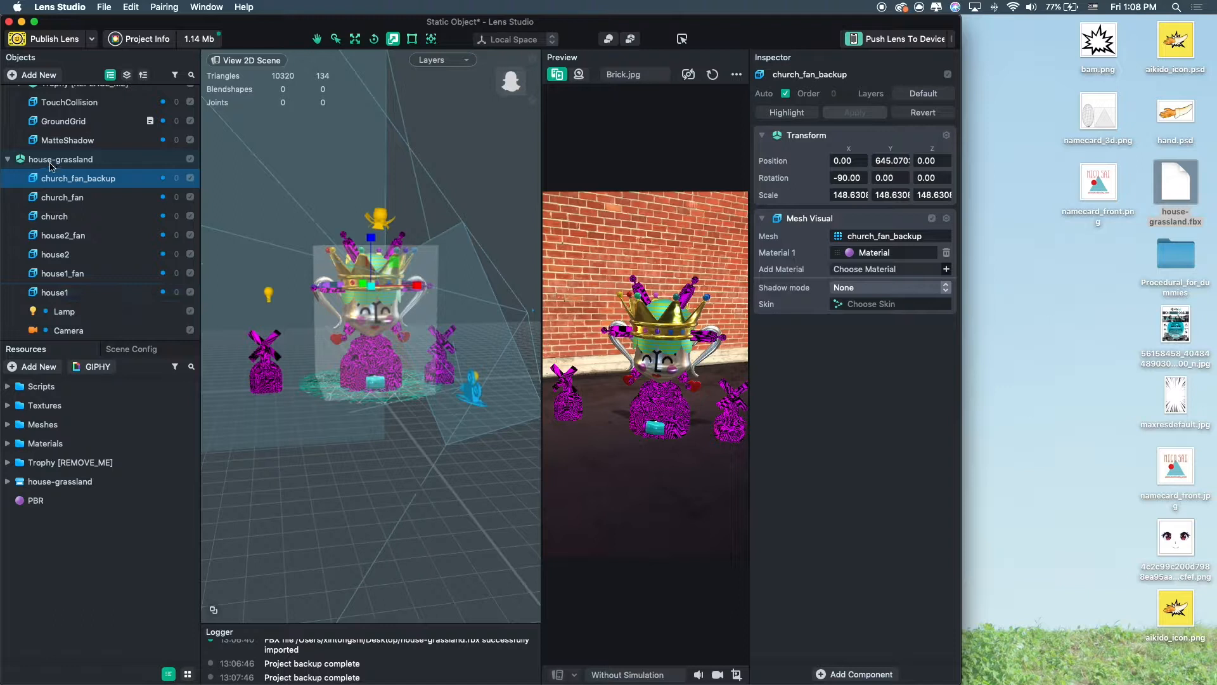
pyautogui.click(71, 162)
pyautogui.click(69, 311)
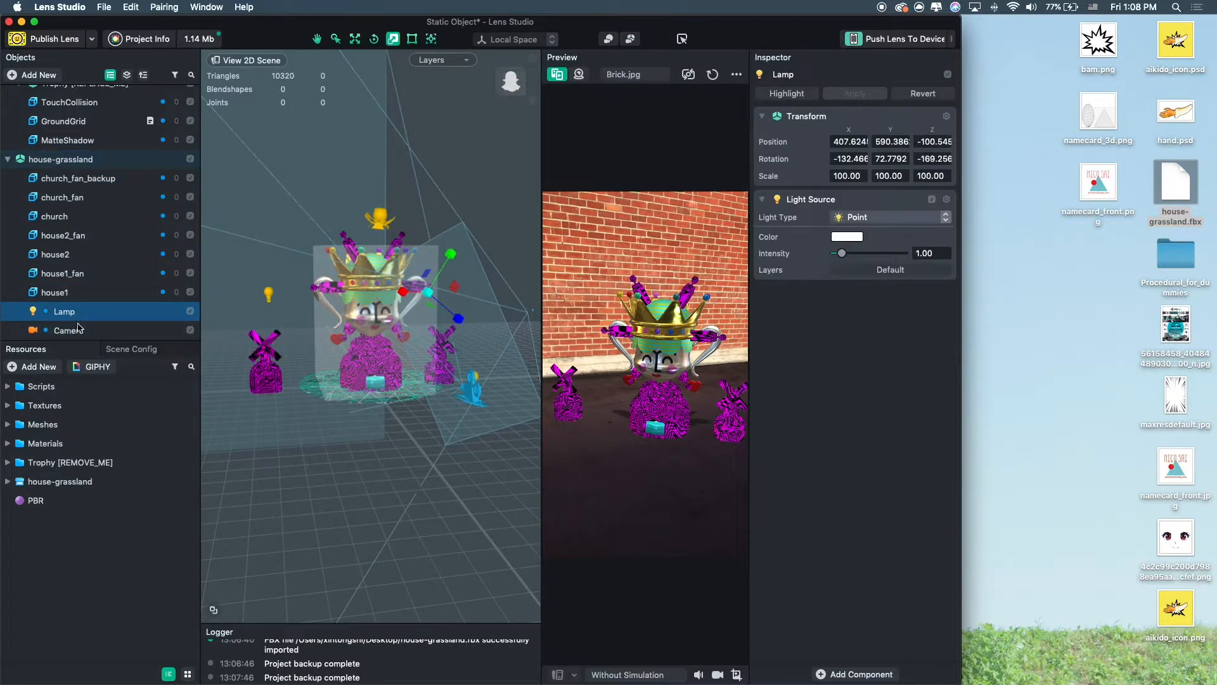
pyautogui.keyDown('shift'); pyautogui.click(79, 329); pyautogui.keyUp('shift')
pyautogui.press('Delete')
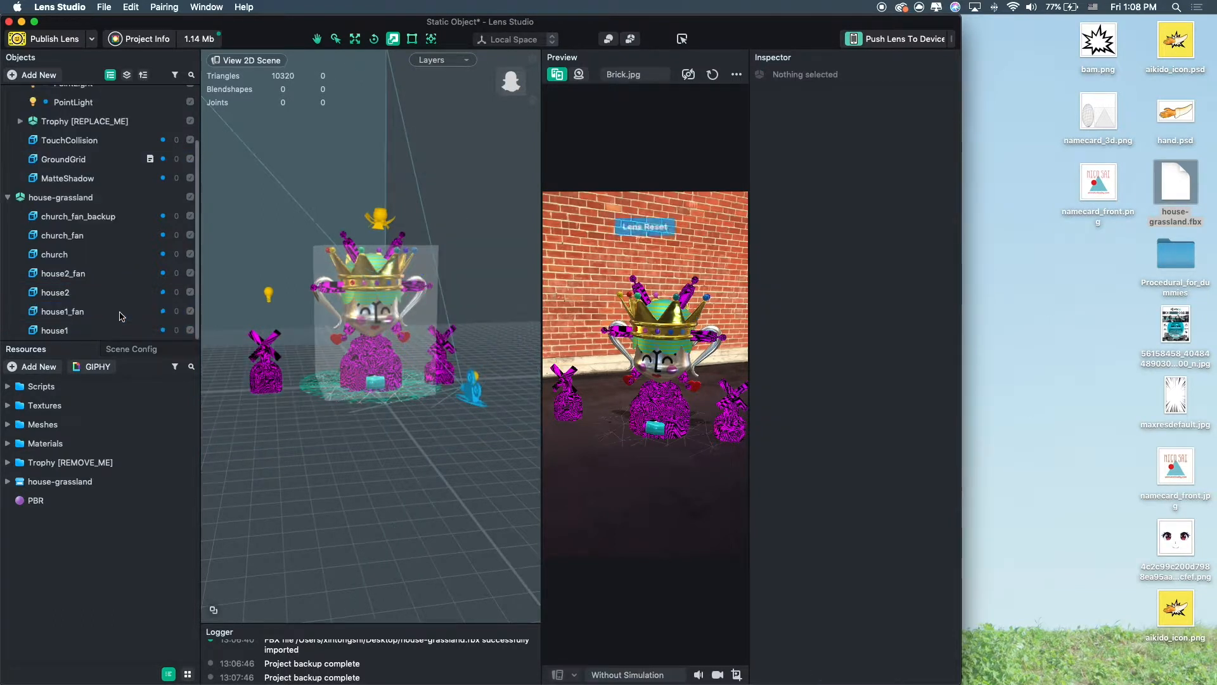
# Assign the PBR material to the house1 object.
pyautogui.click(89, 330)
pyautogui.scroll(3, 314, 362)
pyautogui.moveTo(314, 362)
pyautogui.keyDown('alt'); pyautogui.mouseDown()
pyautogui.moveTo(480, 346)
pyautogui.moveTo(328, 358)
pyautogui.mouseUp(); pyautogui.keyUp('alt')
pyautogui.scroll(5, 406, 349)
pyautogui.click(24, 504)
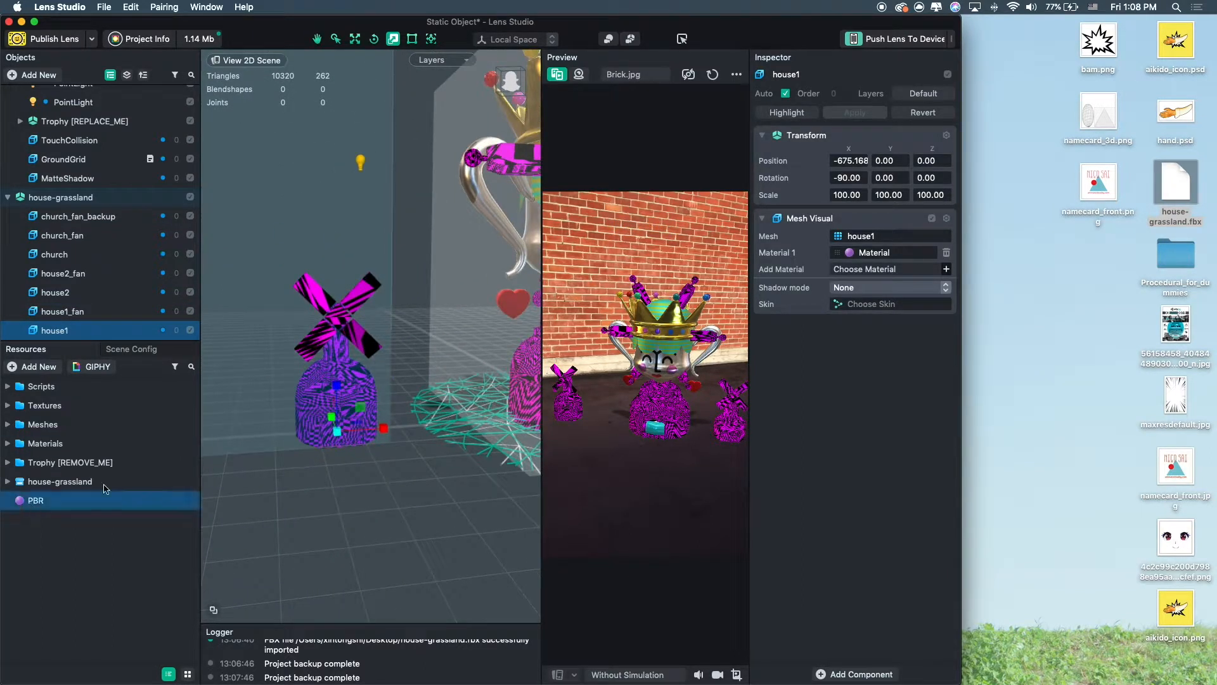
pyautogui.moveTo(901, 258); pyautogui.dragTo(902, 257)
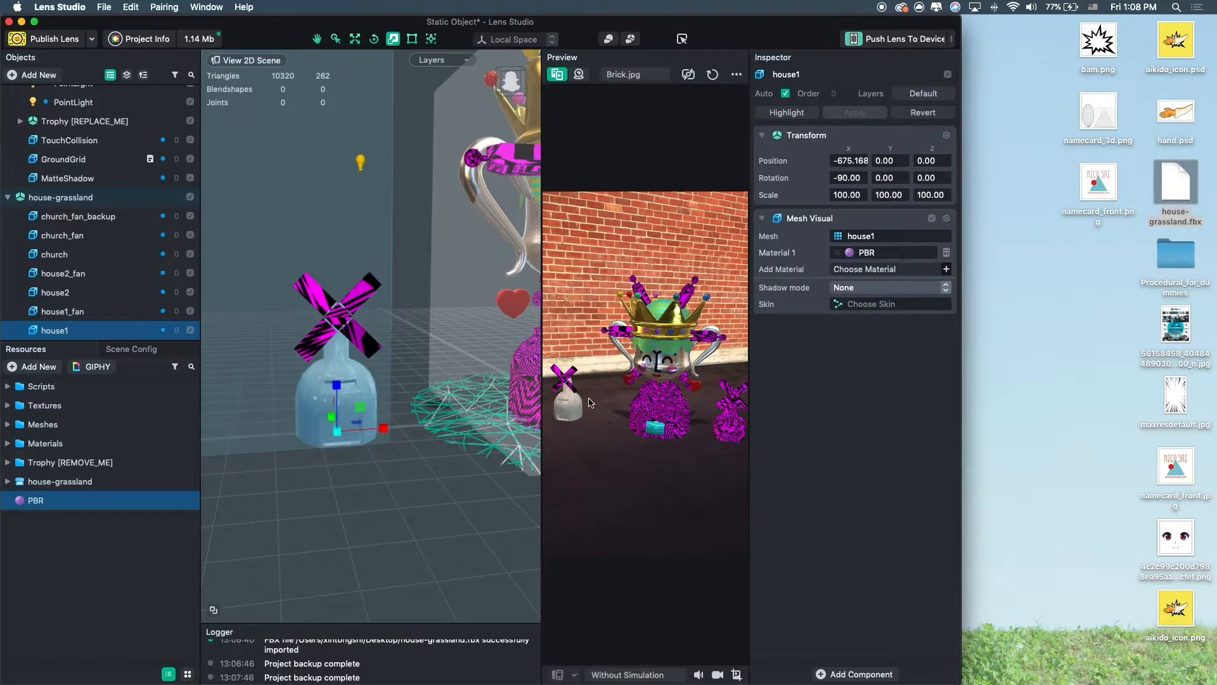
pyautogui.scroll(5, 322, 463)
pyautogui.moveTo(323, 459); pyautogui.dragTo(347, 364, button='middle')
pyautogui.moveTo(405, 362)
pyautogui.keyDown('alt'); pyautogui.mouseDown()
pyautogui.moveTo(360, 403)
pyautogui.moveTo(446, 357)
pyautogui.moveTo(428, 322)
pyautogui.moveTo(438, 320)
pyautogui.moveTo(412, 370)
pyautogui.mouseUp(); pyautogui.keyUp('alt')
pyautogui.scroll(5, 359, 394)
pyautogui.scroll(4, 444, 359)
pyautogui.scroll(-5, 382, 341)
pyautogui.scroll(-3, 413, 344)
pyautogui.moveTo(412, 371); pyautogui.dragTo(411, 370, button='middle')
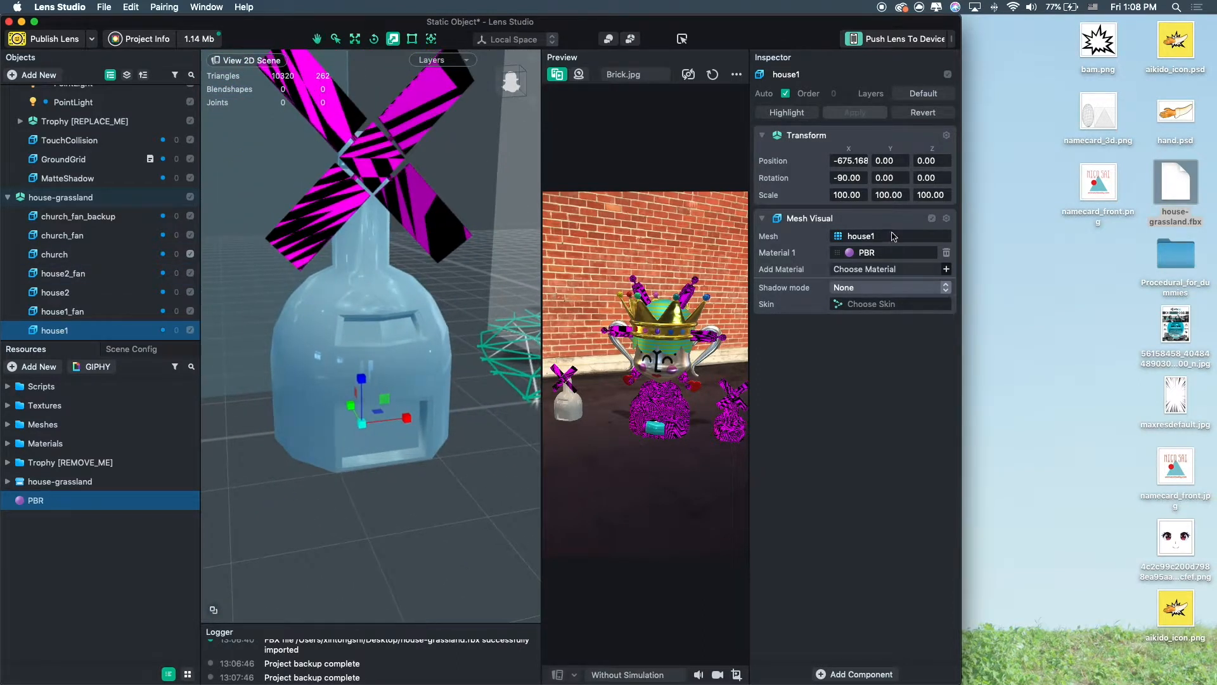
pyautogui.click(947, 270)
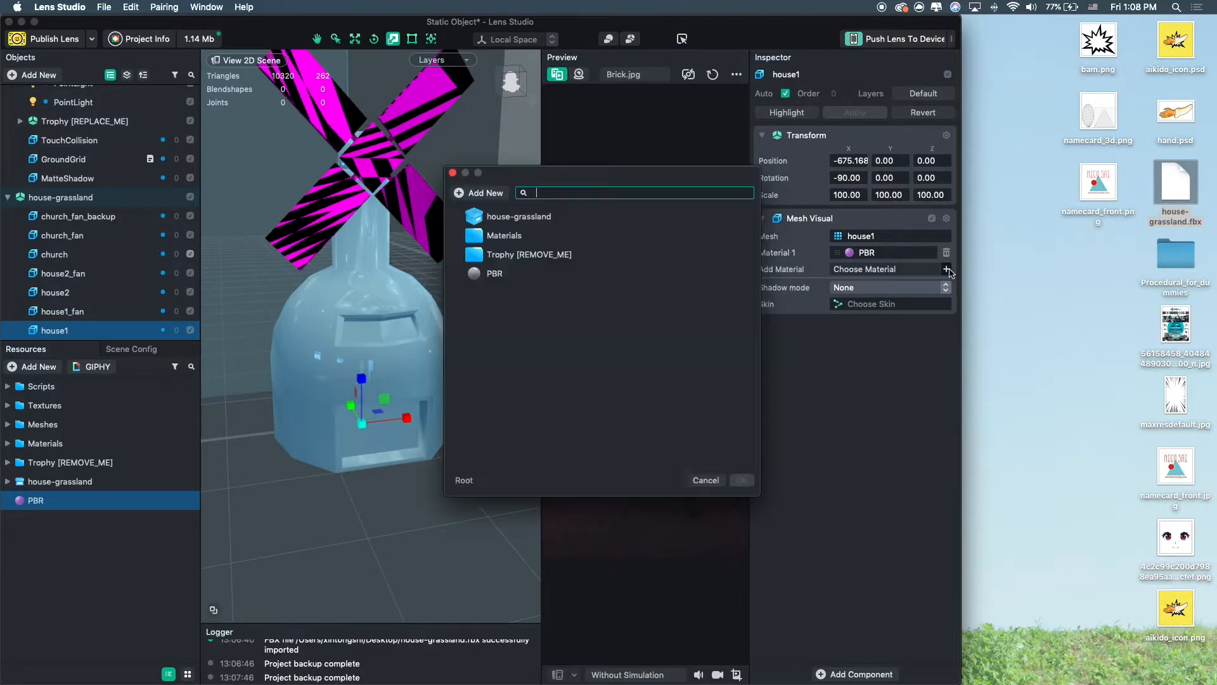
pyautogui.click(705, 481)
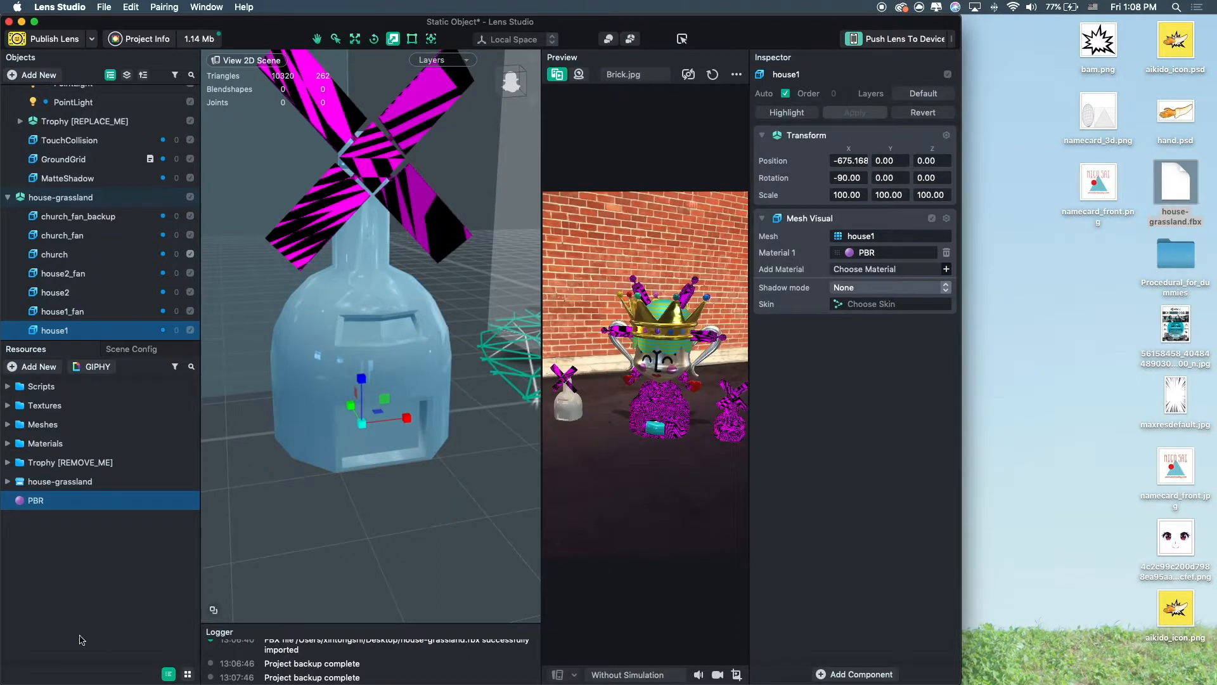
# Rename the PBR material as white, duplicate it, and name the copy blue.
pyautogui.doubleClick(54, 500)
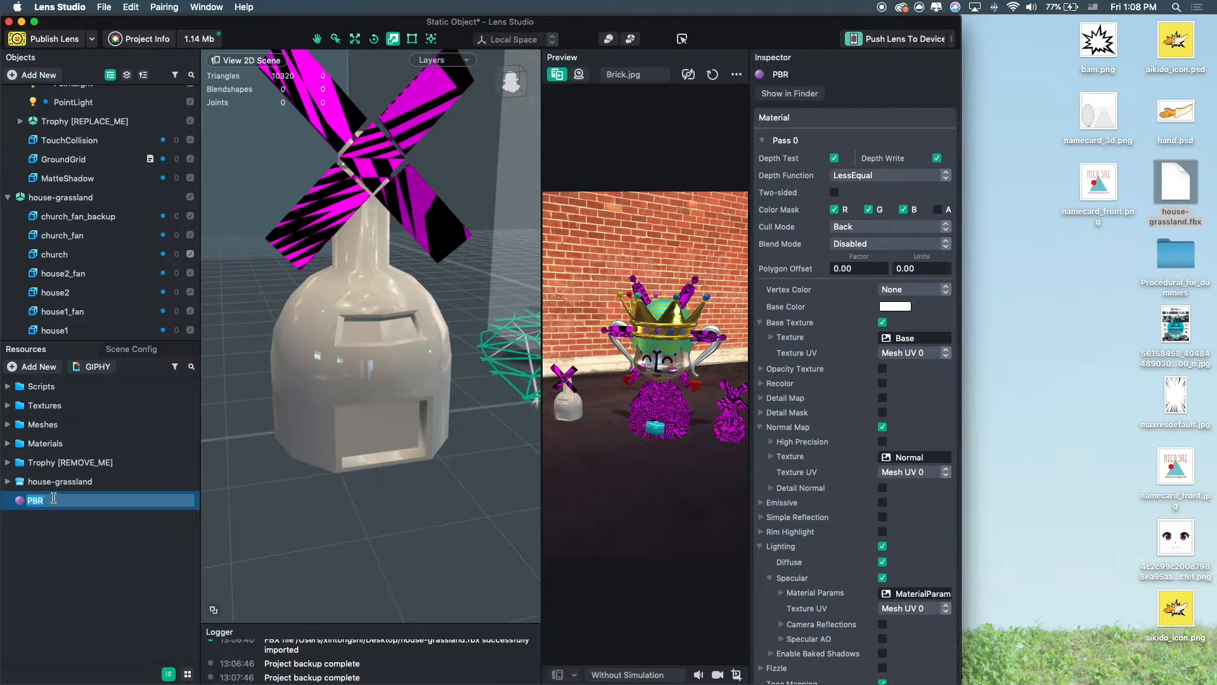
pyautogui.press('super+d')
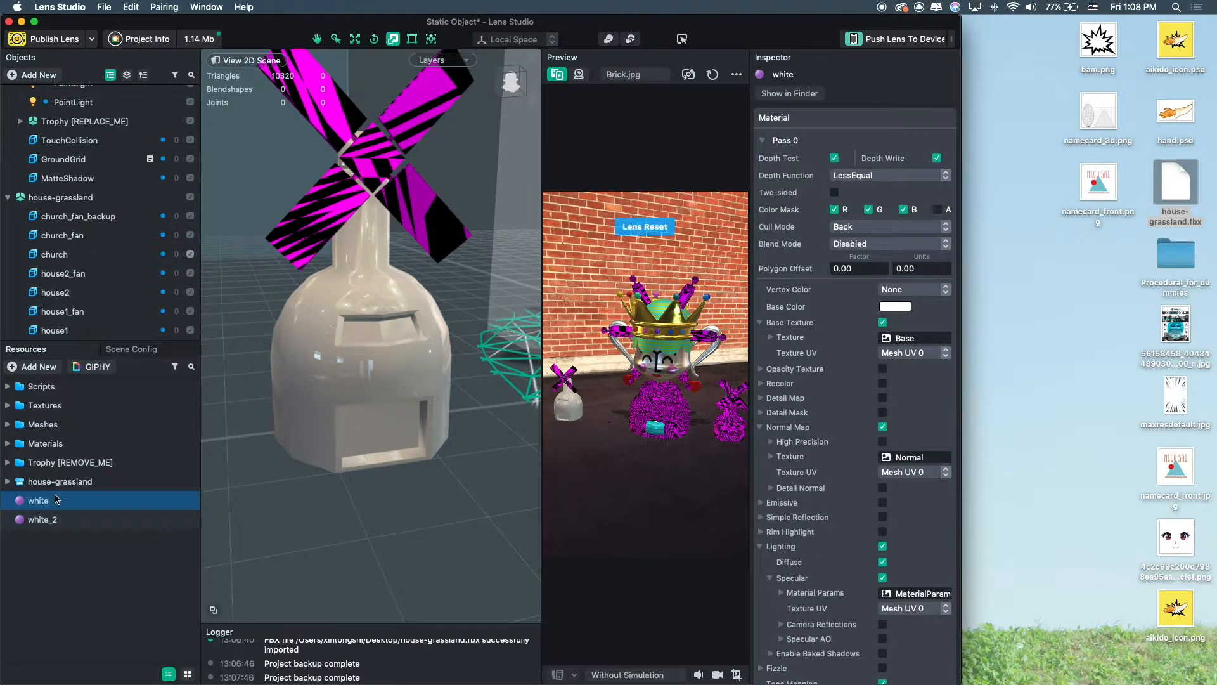
pyautogui.click(45, 524)
pyautogui.click(45, 523)
pyautogui.write('blue')
pyautogui.press('Return')
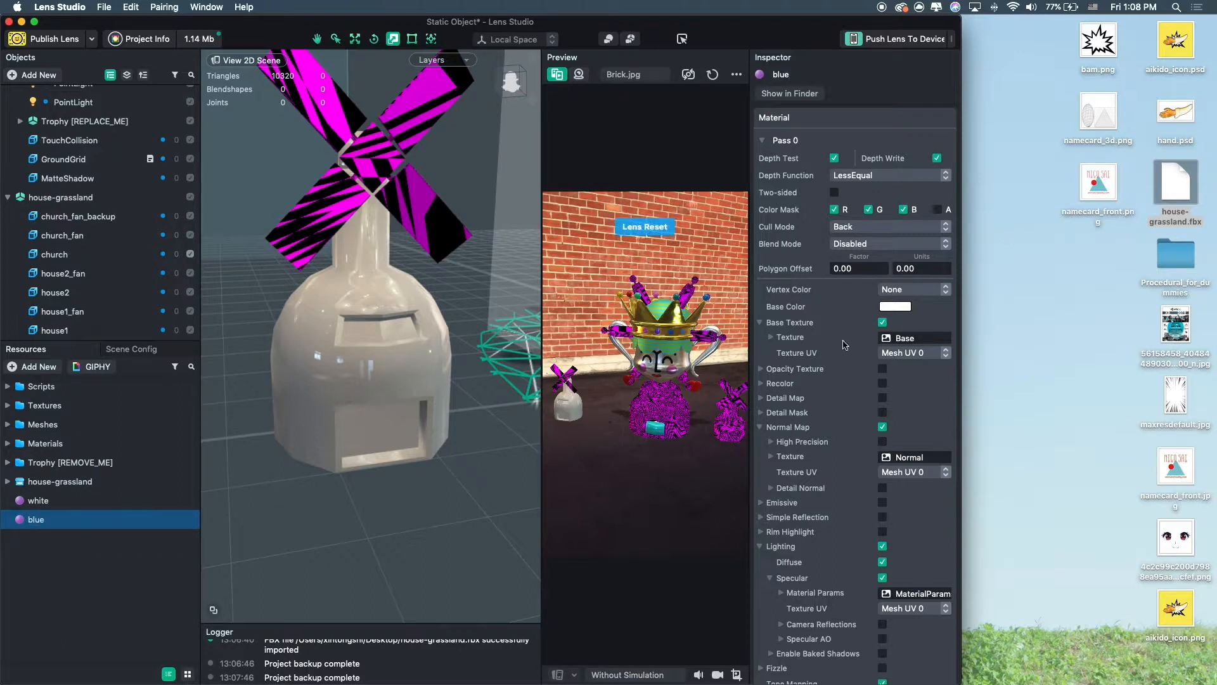
# Set the blue material's base colour to a blue.
pyautogui.click(897, 307)
pyautogui.click(273, 254)
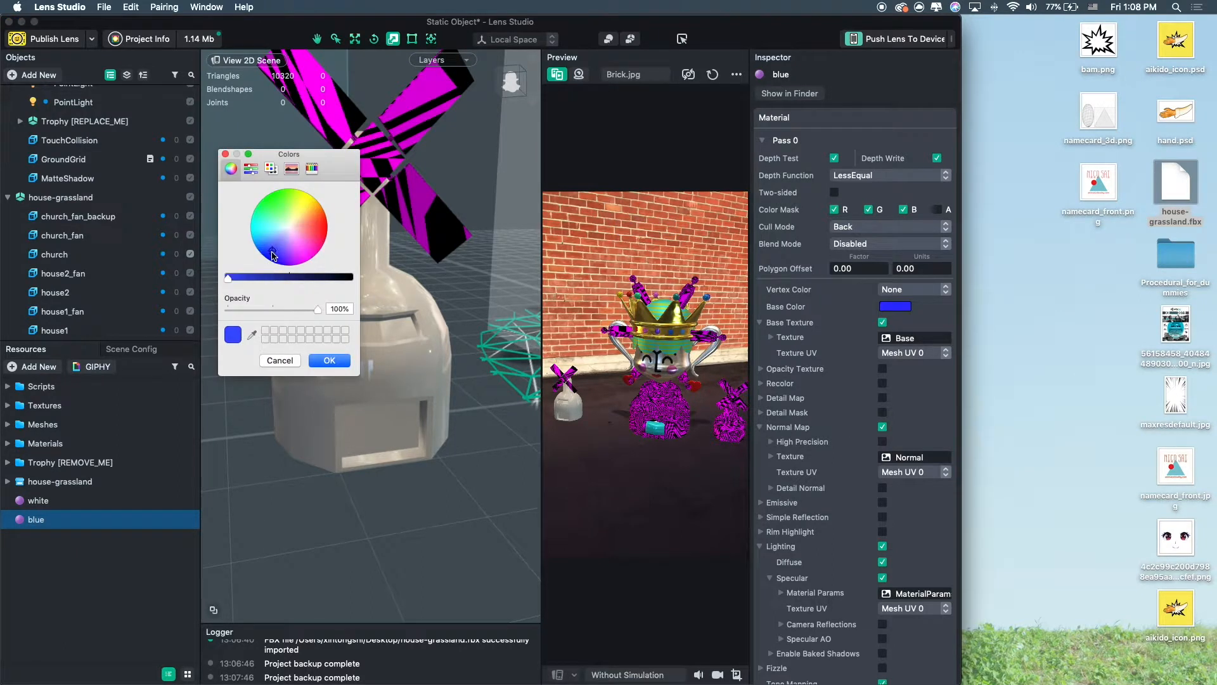
pyautogui.click(330, 360)
# Save the project as house_ar.
pyautogui.press('super+s')
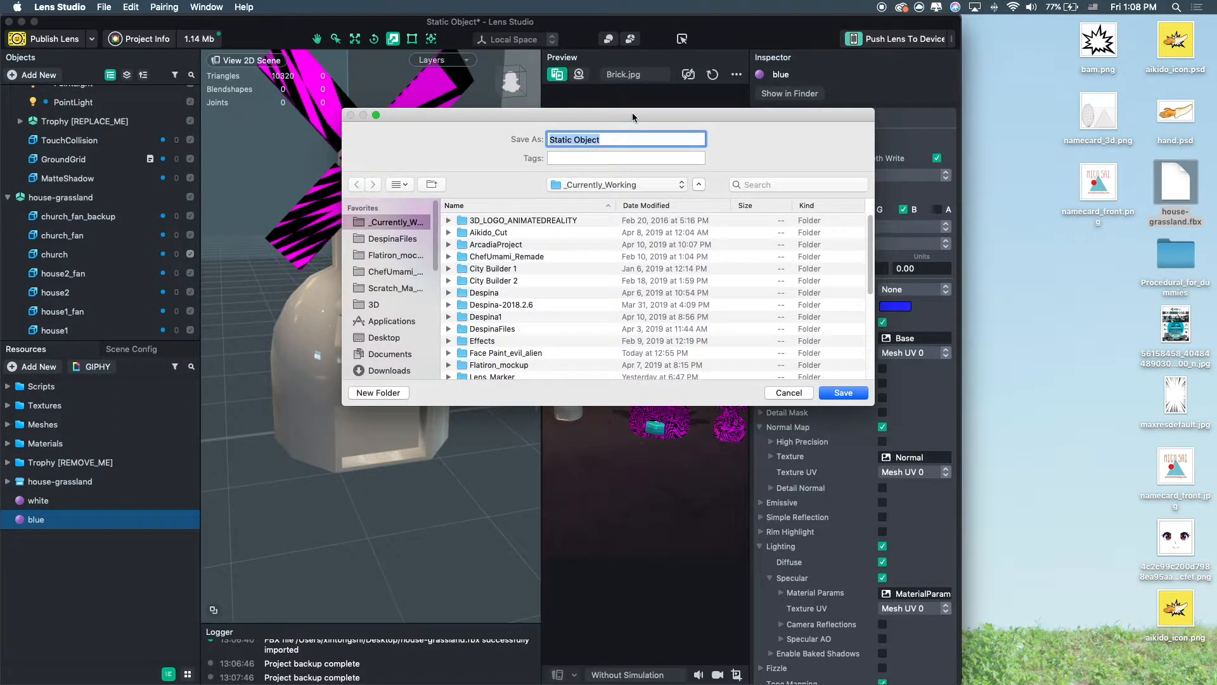
pyautogui.write('house_ar')
pyautogui.press('Return')
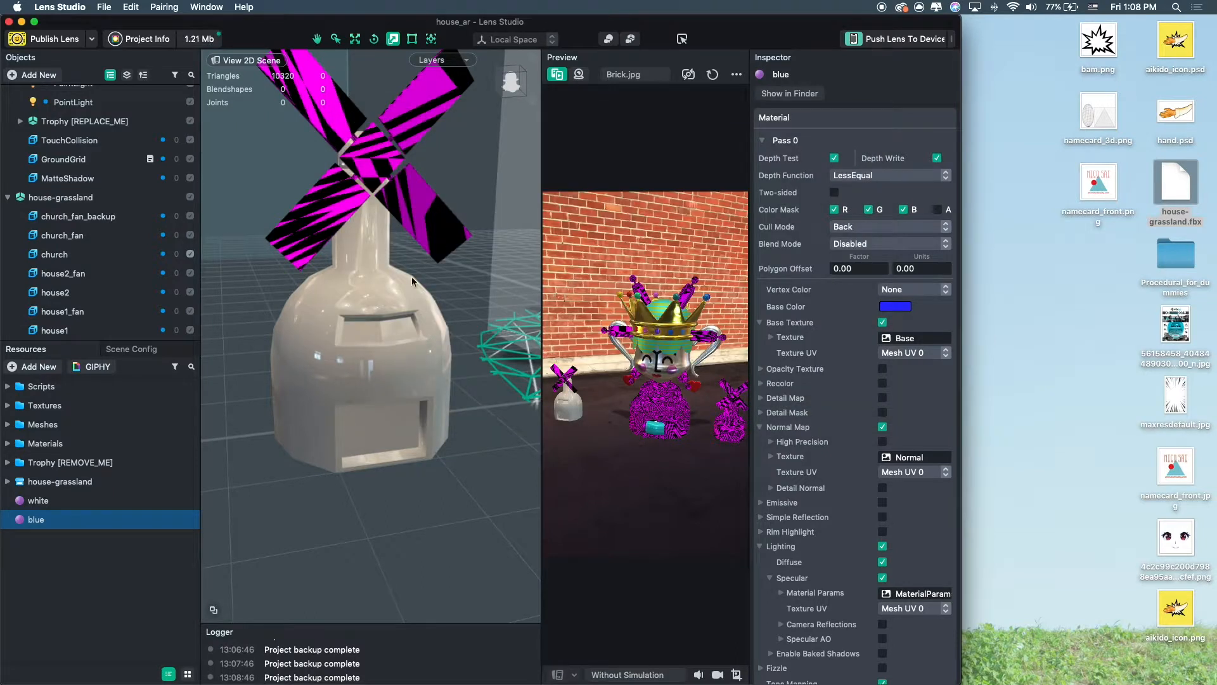
# Add the blue material as a second material on house1, then remove it again.
pyautogui.click(412, 276)
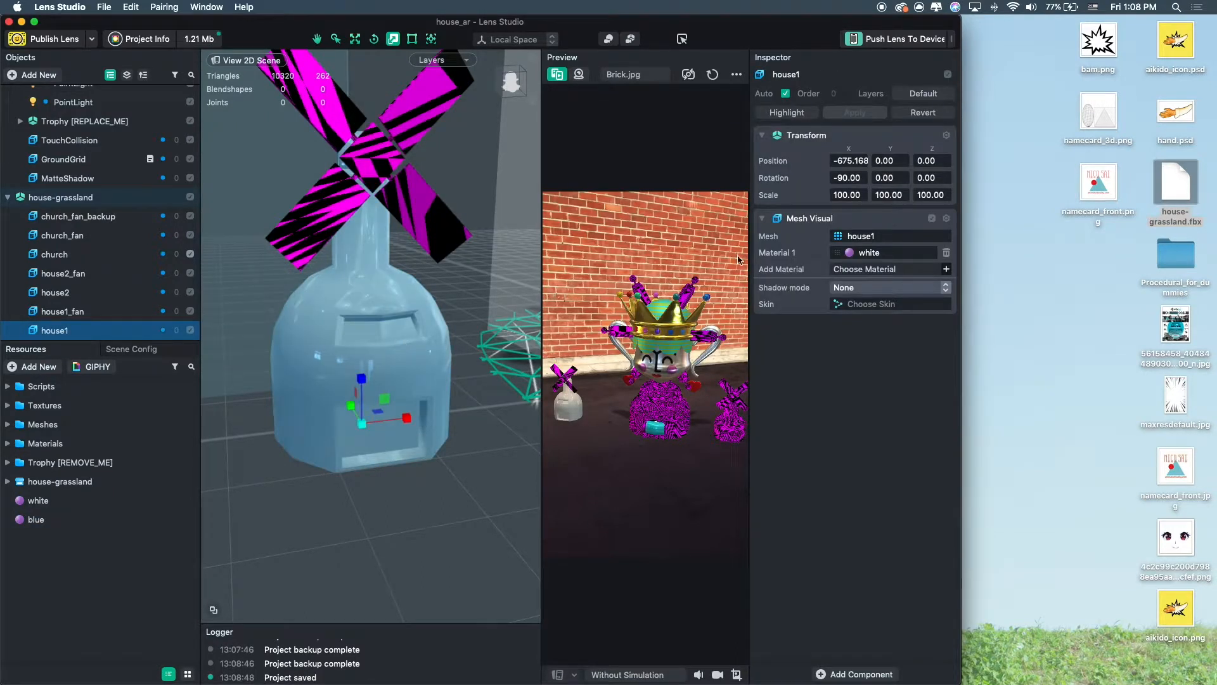
pyautogui.click(948, 269)
pyautogui.click(562, 291)
pyautogui.press('Up')
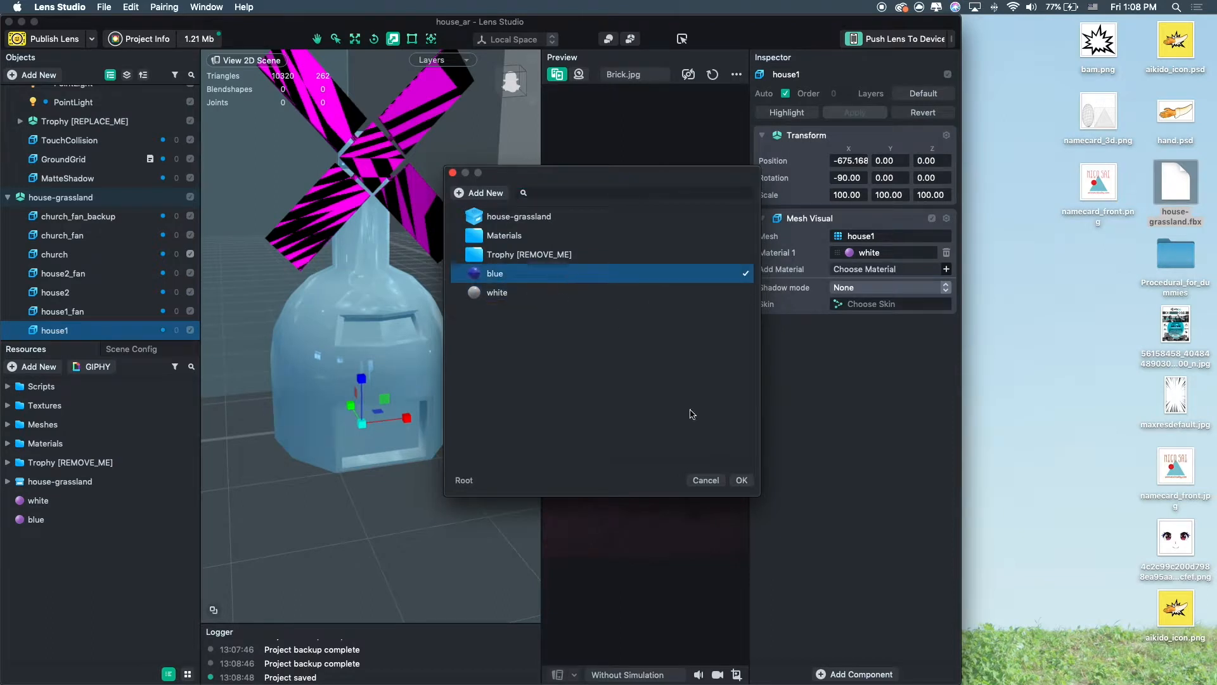
pyautogui.click(742, 482)
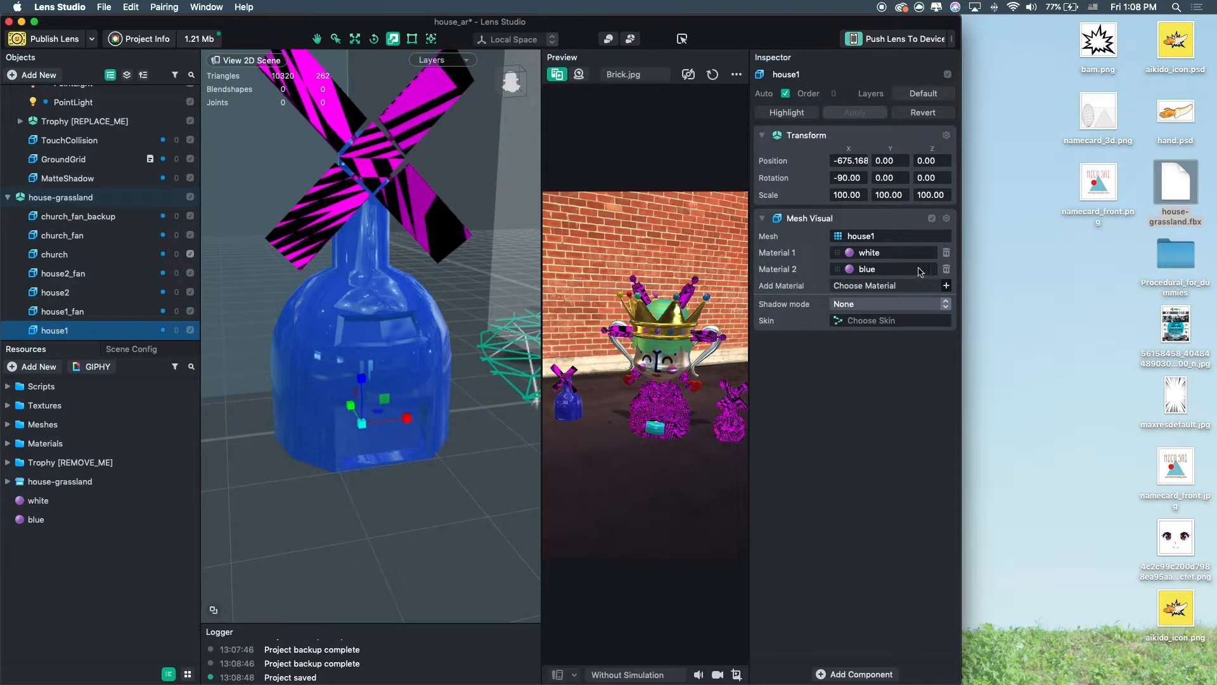
pyautogui.click(907, 237)
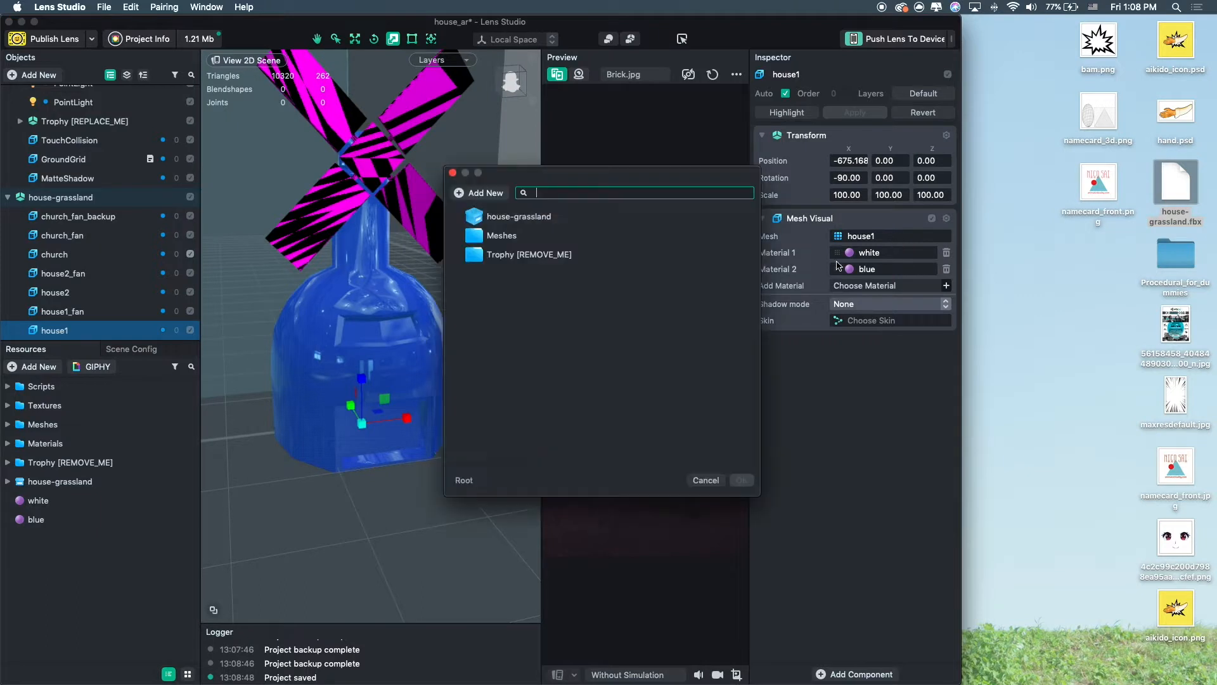
pyautogui.click(706, 480)
pyautogui.click(946, 269)
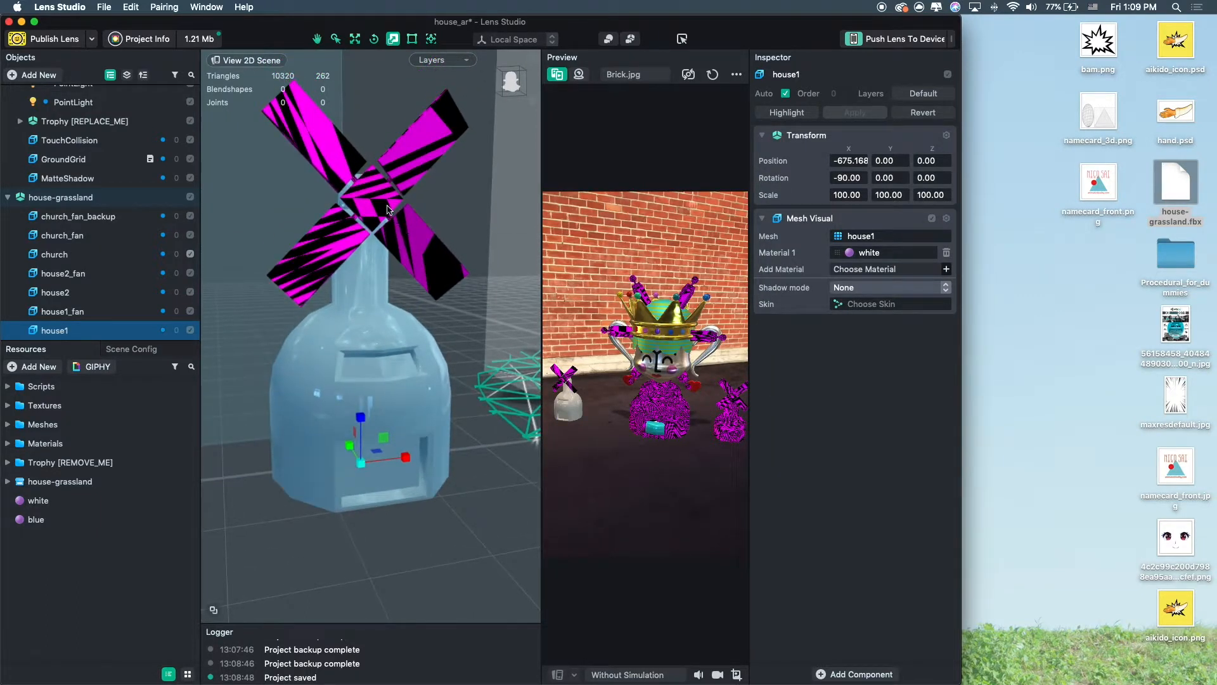
# Assign the blue material to the house1_fan blades.
pyautogui.click(374, 201)
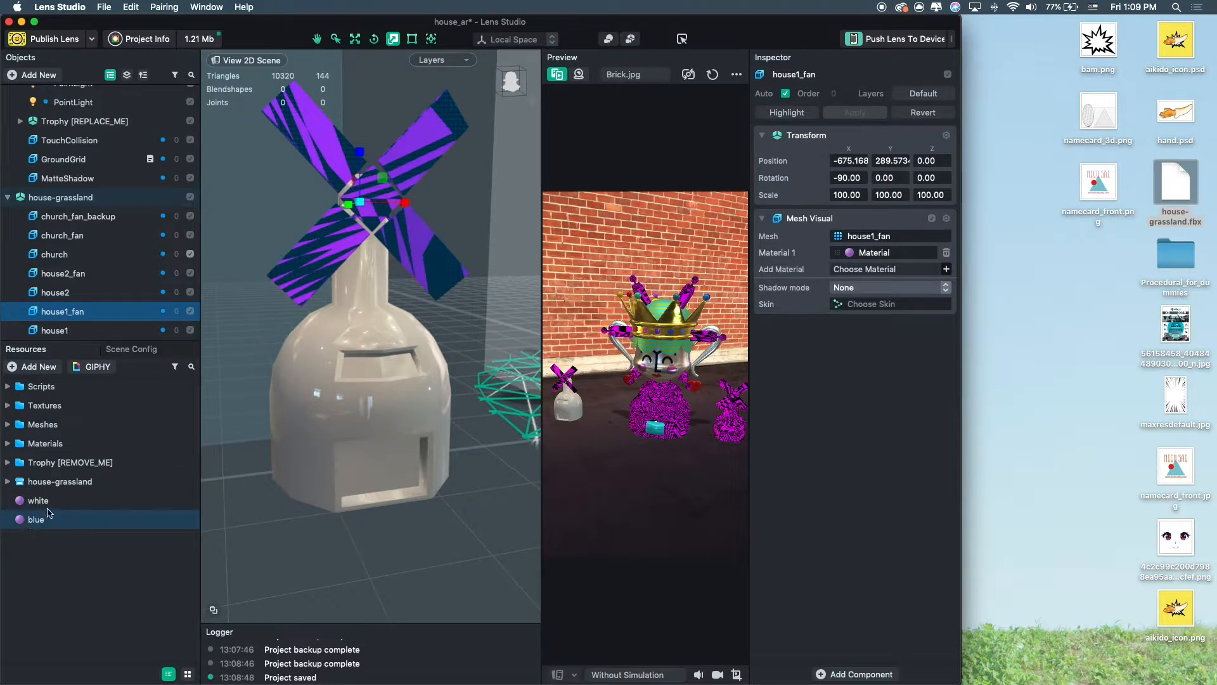
pyautogui.moveTo(41, 523); pyautogui.dragTo(1168, 135)
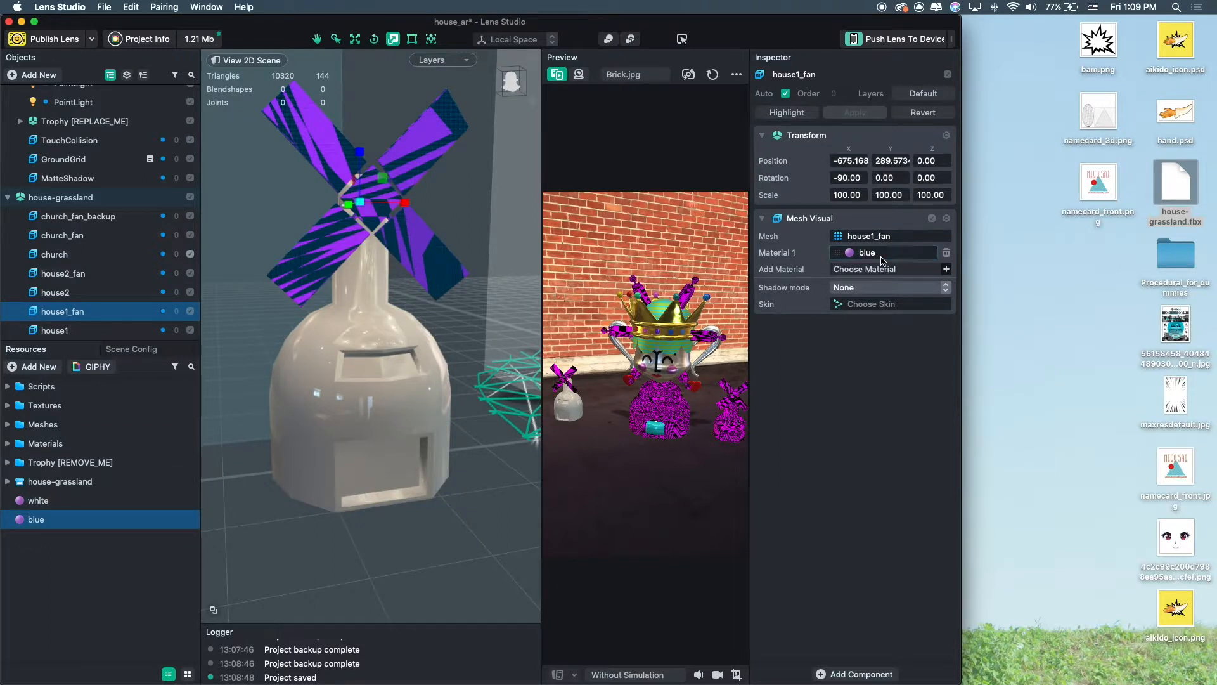
# Switch back to Blender.
pyautogui.moveTo(569, 681)
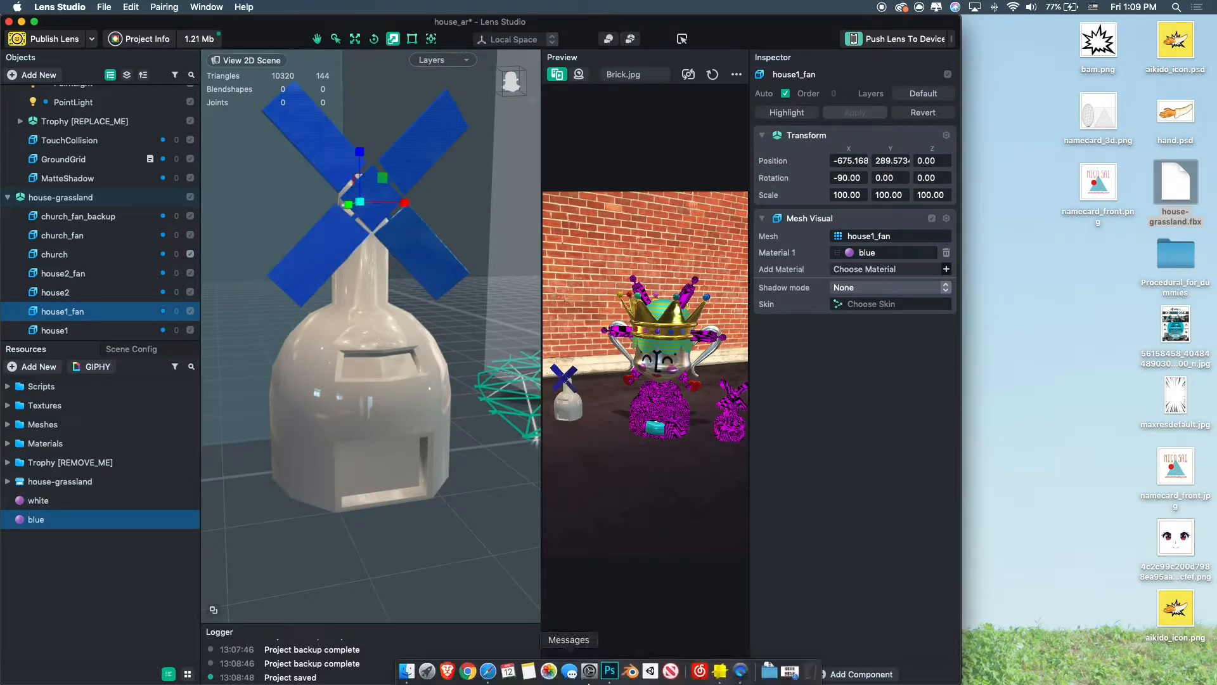
pyautogui.click(634, 679)
pyautogui.click(384, 117)
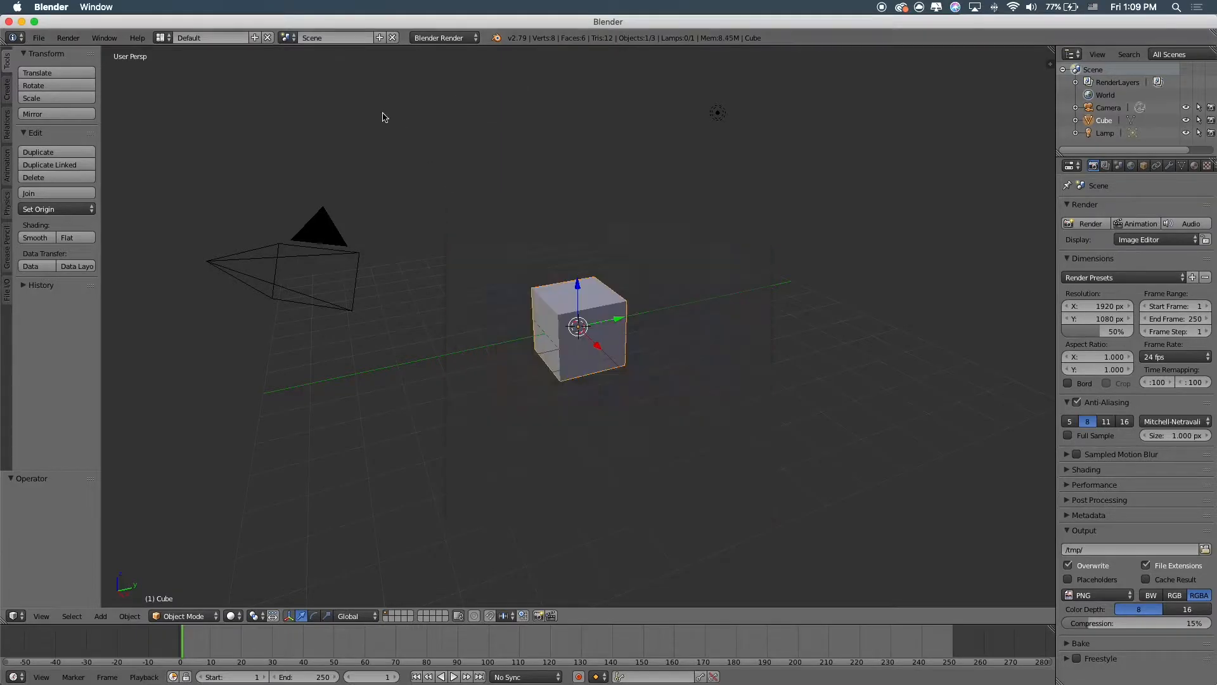
# Open the recent Blender file house-grassland.blend.
pyautogui.click(38, 37)
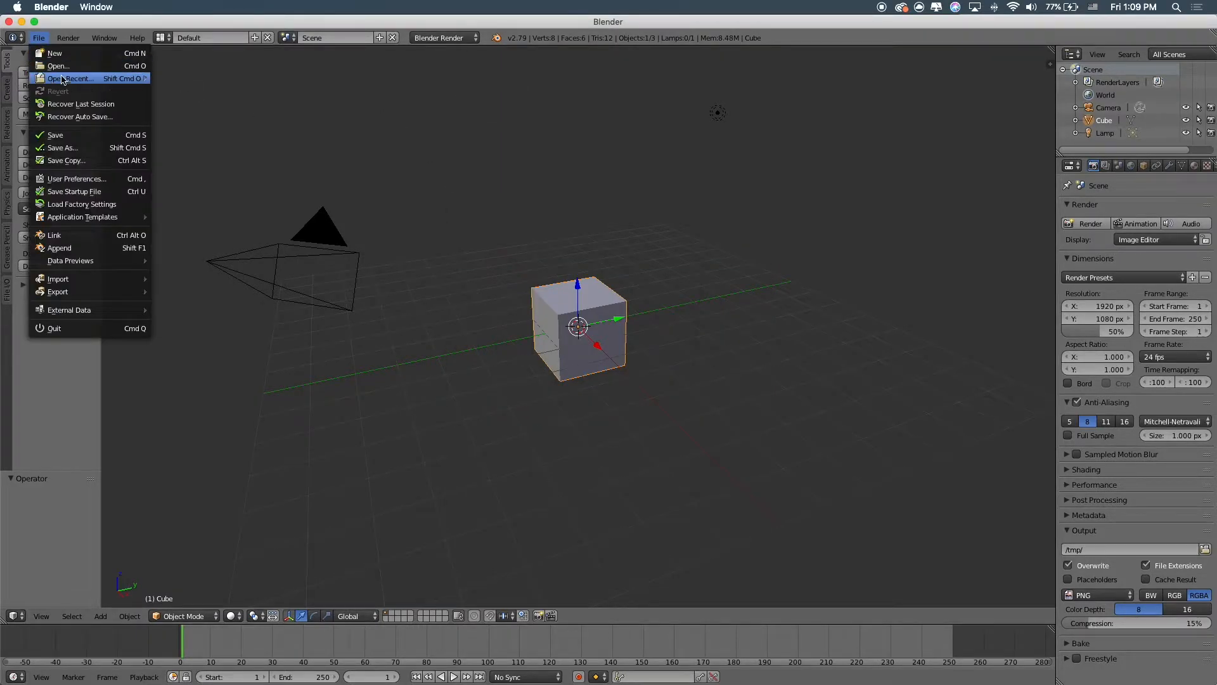
pyautogui.moveTo(70, 78)
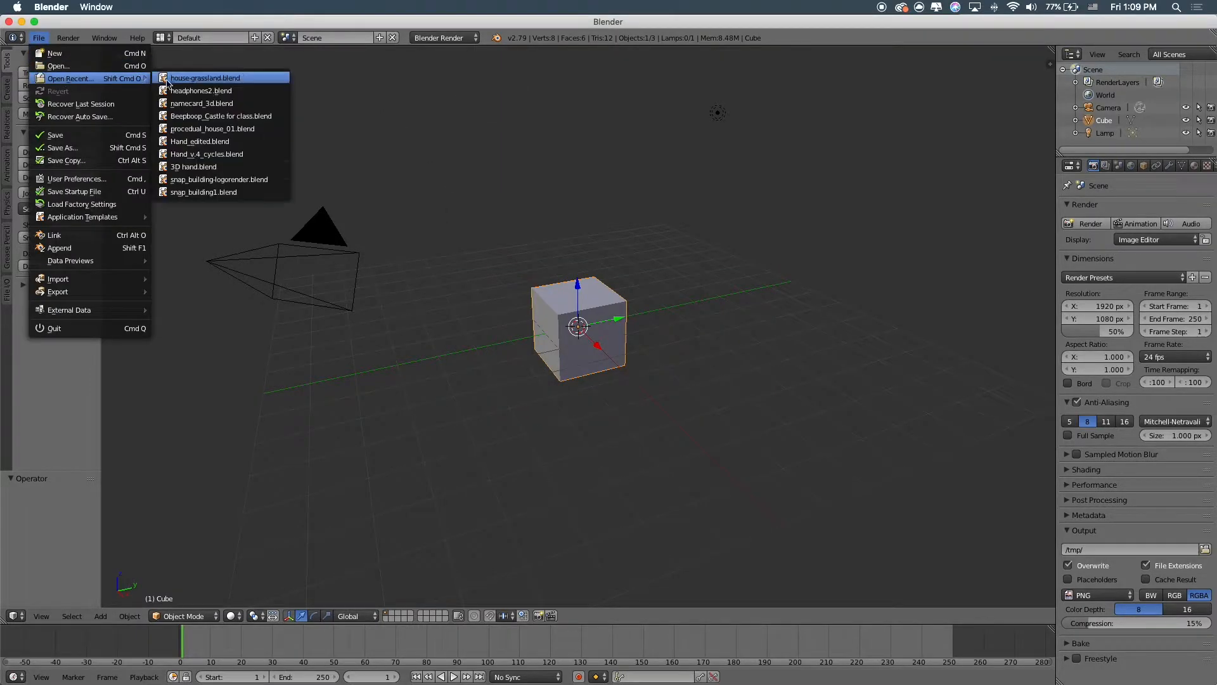
pyautogui.click(215, 78)
# Select the church model and examine its shading and its two material slots.
pyautogui.scroll(10, 540, 460)
pyautogui.rightClick(531, 539)
pyautogui.keyDown('shift'); pyautogui.moveTo(526, 558); pyautogui.dragTo(549, 206, button='middle'); pyautogui.keyUp('shift')
pyautogui.keyDown('shift'); pyautogui.moveTo(549, 207); pyautogui.dragTo(423, 343, button='middle'); pyautogui.keyUp('shift')
pyautogui.press('z')
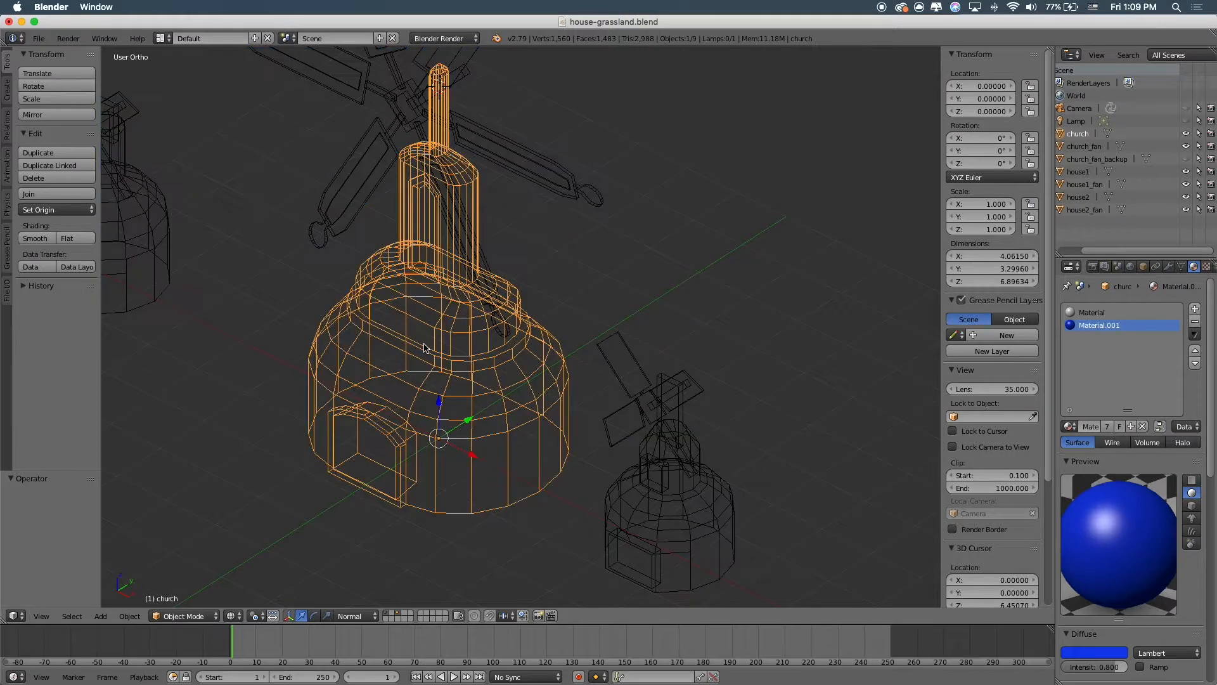
pyautogui.press('z')
pyautogui.click(1098, 315)
pyautogui.click(1098, 326)
pyautogui.click(1095, 314)
pyautogui.click(1097, 326)
# In Edit Mode, select a horizontal ring of faces around the church body and assign Material.001 to it.
pyautogui.press('Tab')
pyautogui.moveTo(291, 435); pyautogui.dragTo(354, 427, button='middle')
pyautogui.scroll(5, 354, 428)
pyautogui.press('a')
pyautogui.keyDown('shift'); pyautogui.moveTo(531, 428); pyautogui.dragTo(535, 318, button='middle'); pyautogui.keyUp('shift')
pyautogui.rightClick(495, 416)
pyautogui.press('a')
pyautogui.rightClick(558, 414)
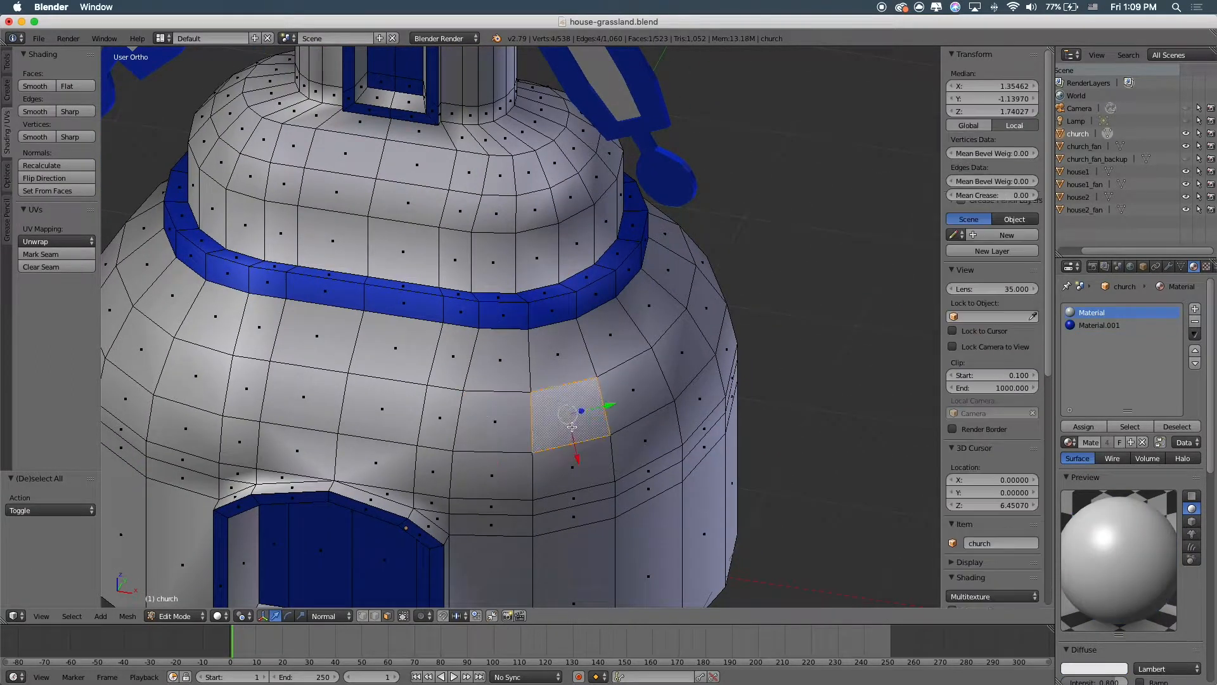
pyautogui.keyDown('shift'); pyautogui.rightClick(494, 420); pyautogui.keyUp('shift')
pyautogui.keyDown('shift'); pyautogui.rightClick(440, 418); pyautogui.keyUp('shift')
pyautogui.keyDown('shift'); pyautogui.rightClick(380, 411); pyautogui.keyUp('shift')
pyautogui.keyDown('shift'); pyautogui.rightClick(310, 411); pyautogui.keyUp('shift')
pyautogui.keyDown('shift'); pyautogui.rightClick(234, 388); pyautogui.keyUp('shift')
pyautogui.keyDown('shift'); pyautogui.rightClick(190, 371); pyautogui.keyUp('shift')
pyautogui.keyDown('shift'); pyautogui.rightClick(147, 349); pyautogui.keyUp('shift')
pyautogui.scroll(-4, 439, 416)
pyautogui.moveTo(439, 417); pyautogui.dragTo(525, 424, button='middle')
pyautogui.click(1103, 327)
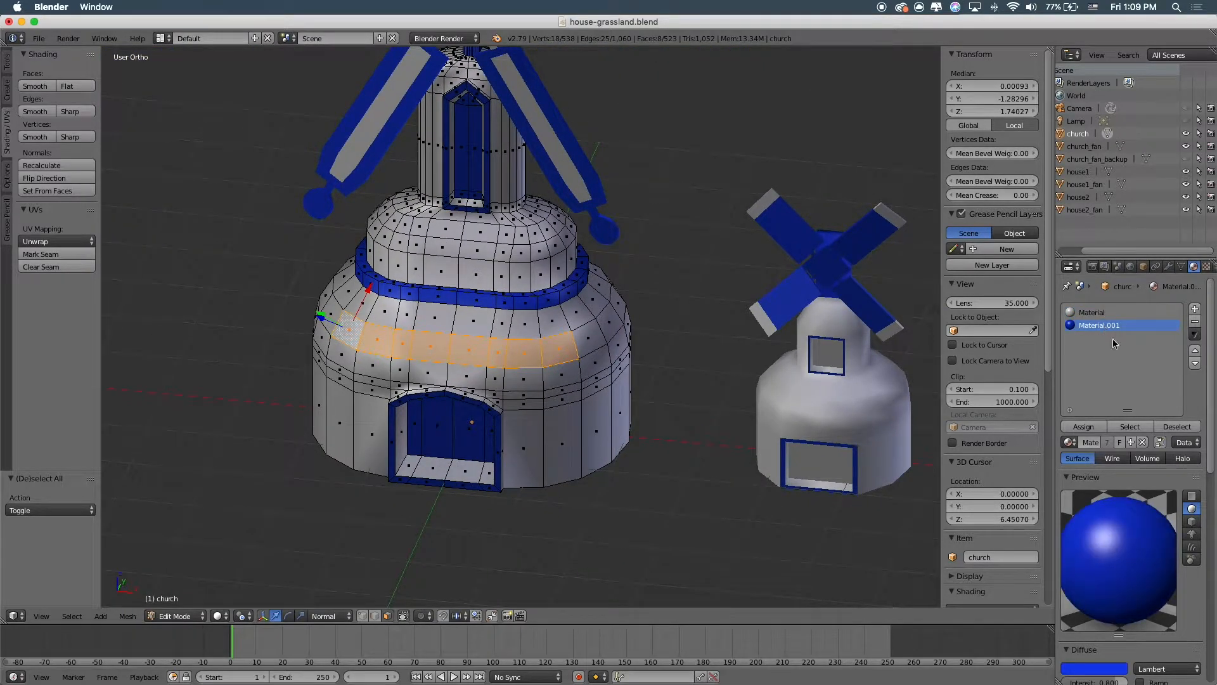
pyautogui.click(1094, 431)
pyautogui.press('Tab')
pyautogui.moveTo(799, 380); pyautogui.dragTo(701, 400, button='middle')
pyautogui.press('Tab')
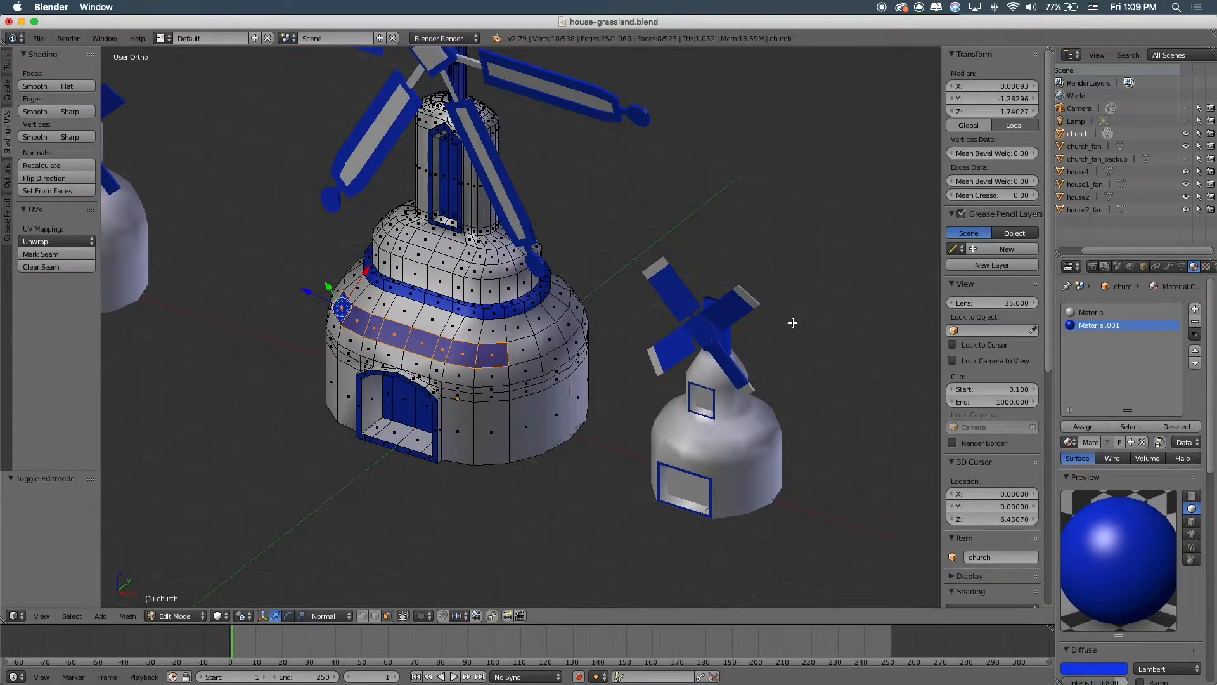
pyautogui.press('Tab')
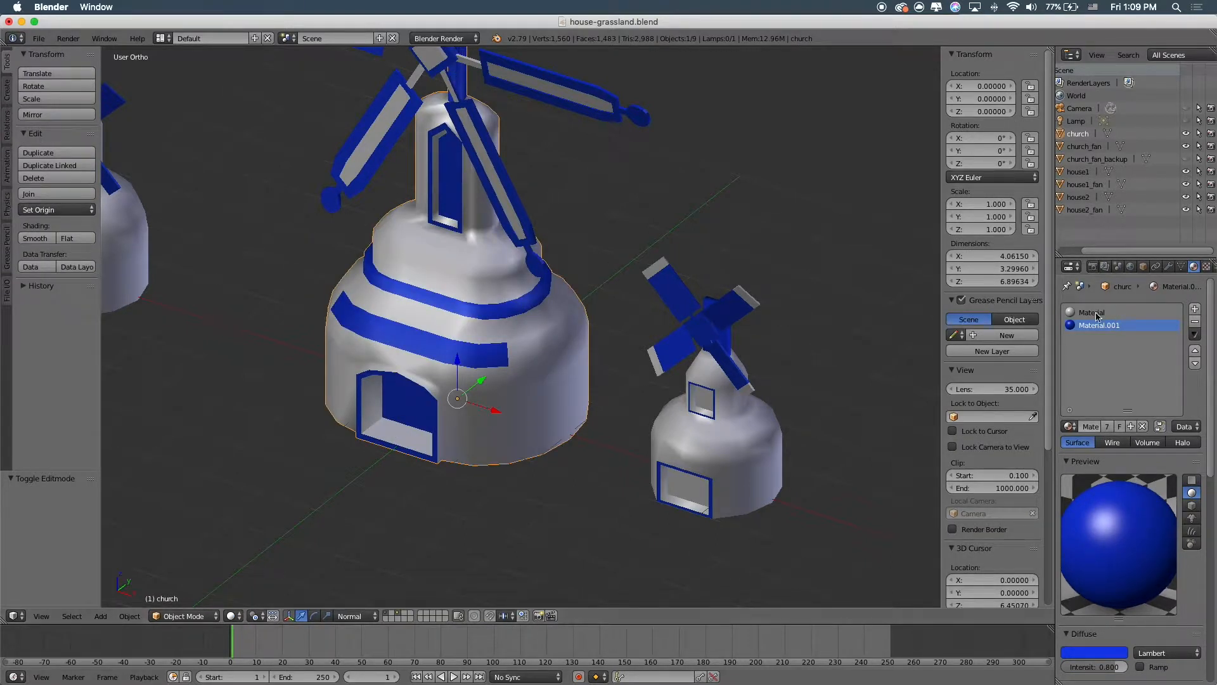
pyautogui.press('Tab')
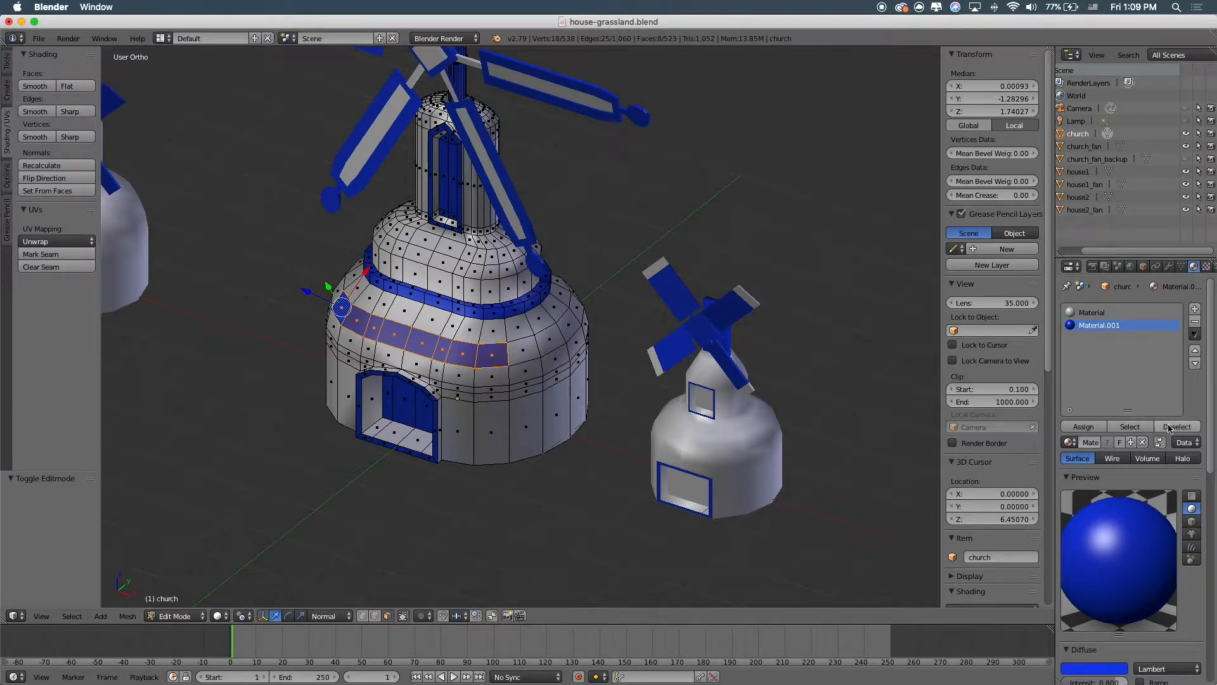
# Reassign the white Material to the selected ring of faces and leave Edit Mode.
pyautogui.click(1108, 313)
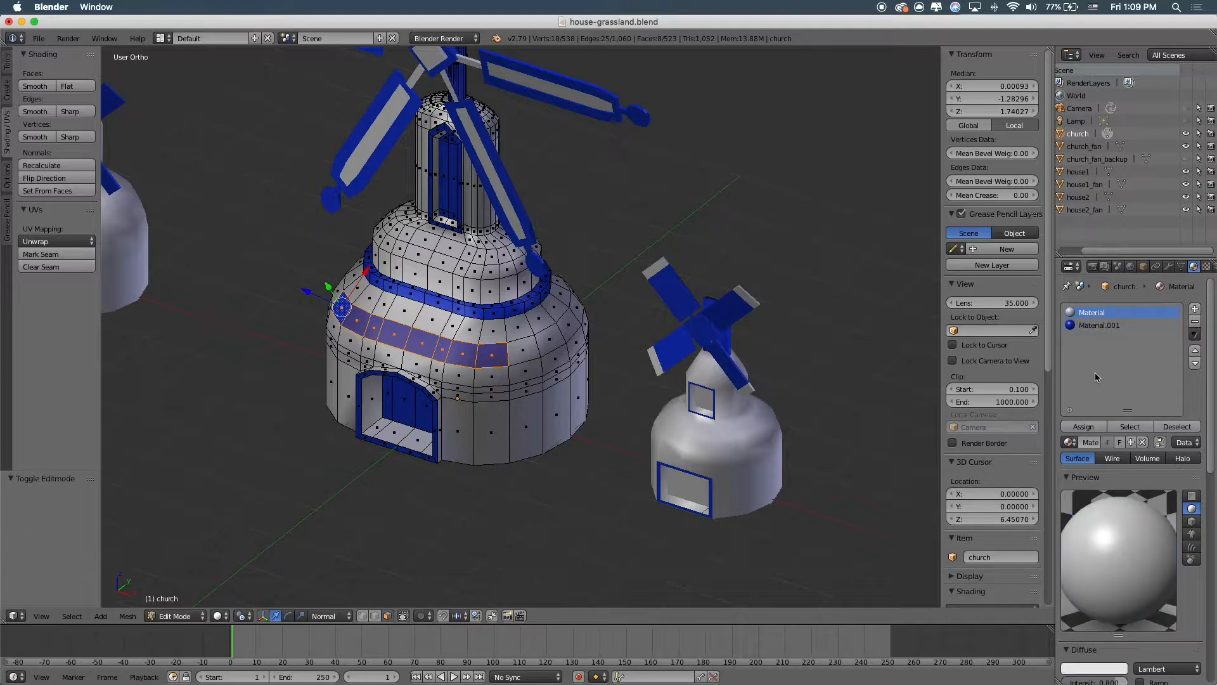
pyautogui.click(1095, 431)
pyautogui.press('Tab')
pyautogui.scroll(-4, 716, 391)
pyautogui.moveTo(717, 391); pyautogui.dragTo(728, 383, button='middle')
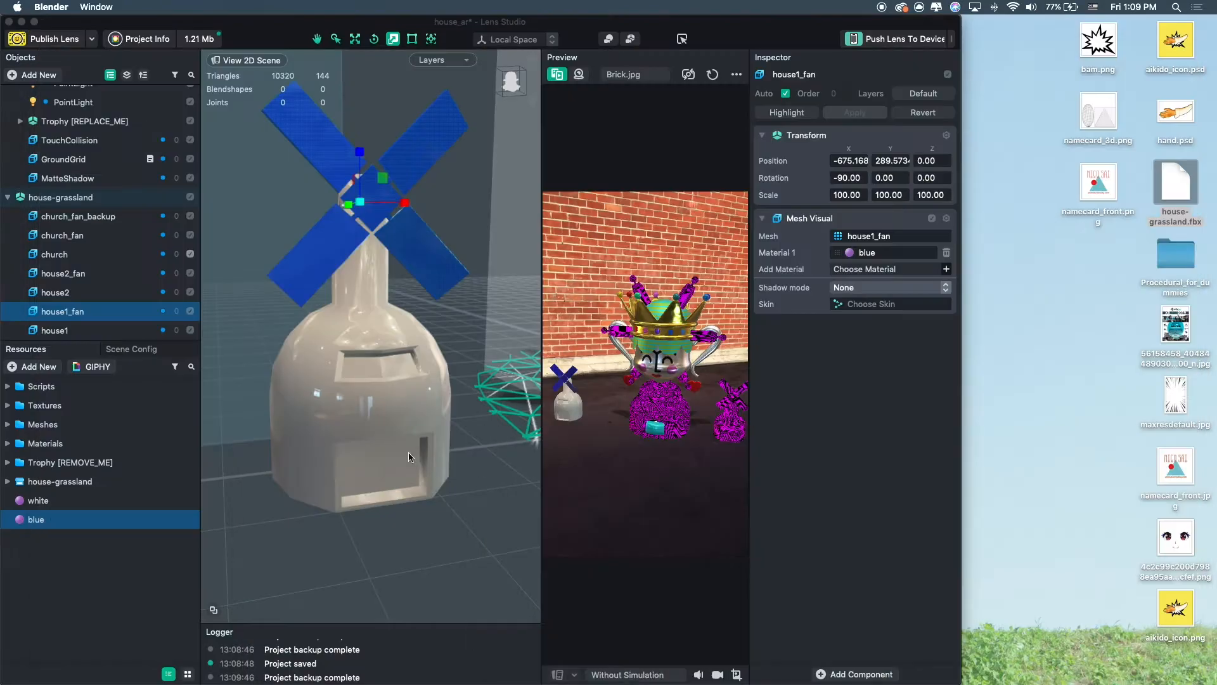
# Examine the windmill models and their materials in the Lens Studio scene view.
pyautogui.keyDown('alt'); pyautogui.moveTo(418, 357); pyautogui.dragTo(406, 372); pyautogui.keyUp('alt')
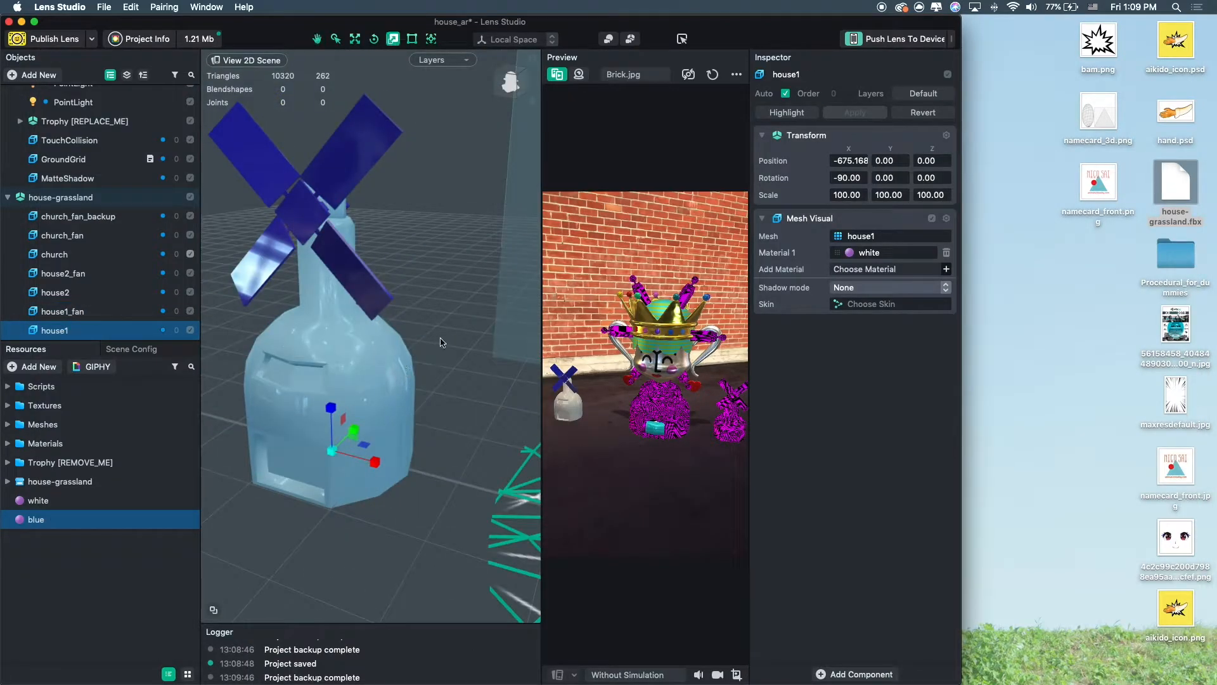
pyautogui.scroll(3, 426, 323)
pyautogui.scroll(-3, 425, 322)
pyautogui.keyDown('alt'); pyautogui.moveTo(425, 322); pyautogui.dragTo(523, 345); pyautogui.keyUp('alt')
pyautogui.scroll(5, 496, 336)
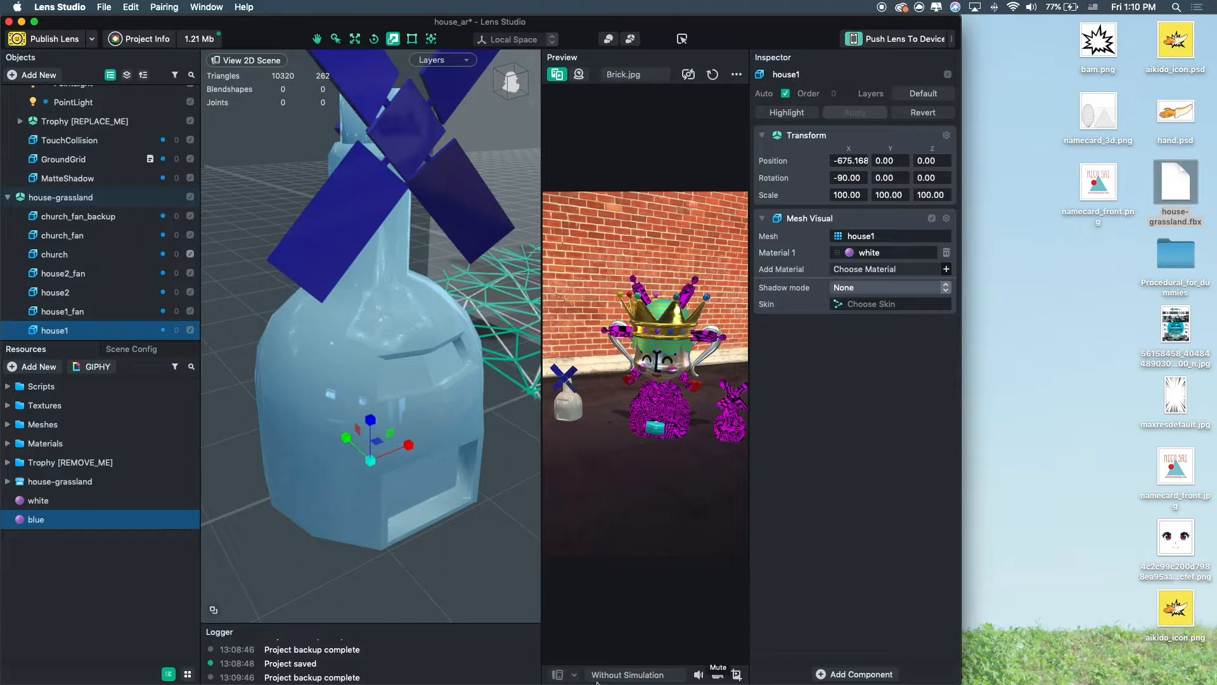
pyautogui.scroll(-5, 418, 355)
pyautogui.moveTo(432, 358); pyautogui.dragTo(351, 389, button='middle')
pyautogui.moveTo(525, 244); pyautogui.dragTo(447, 287, button='middle')
pyautogui.click(447, 288)
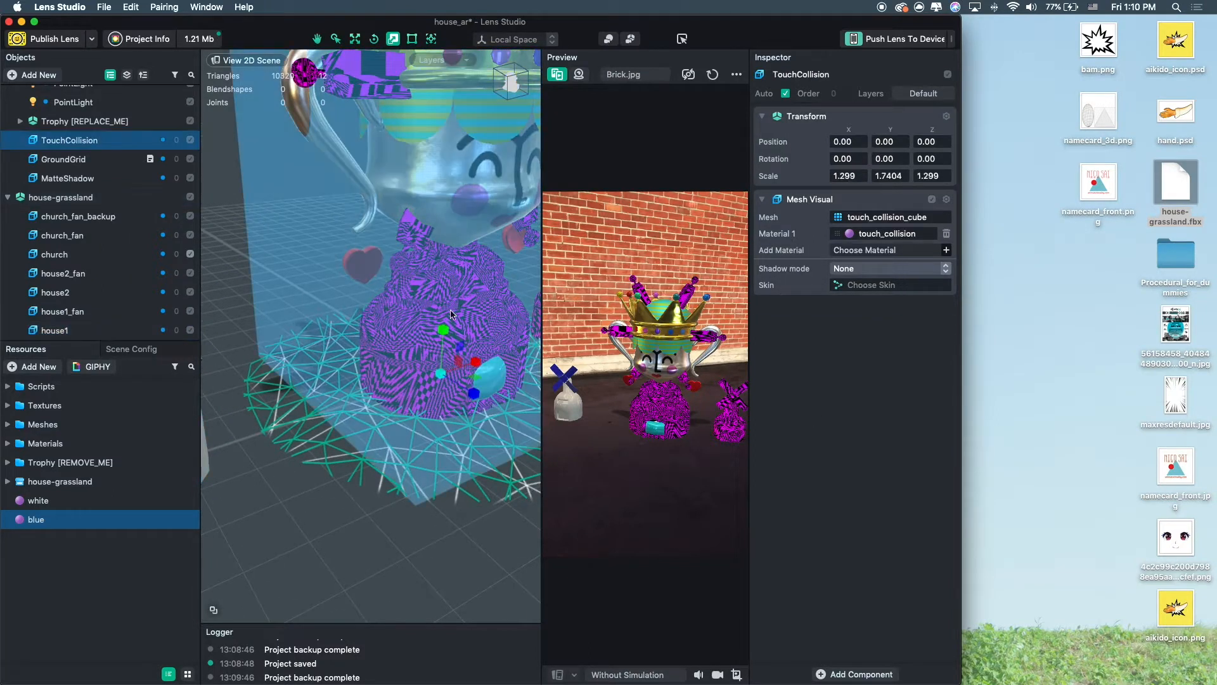
pyautogui.scroll(5, 409, 321)
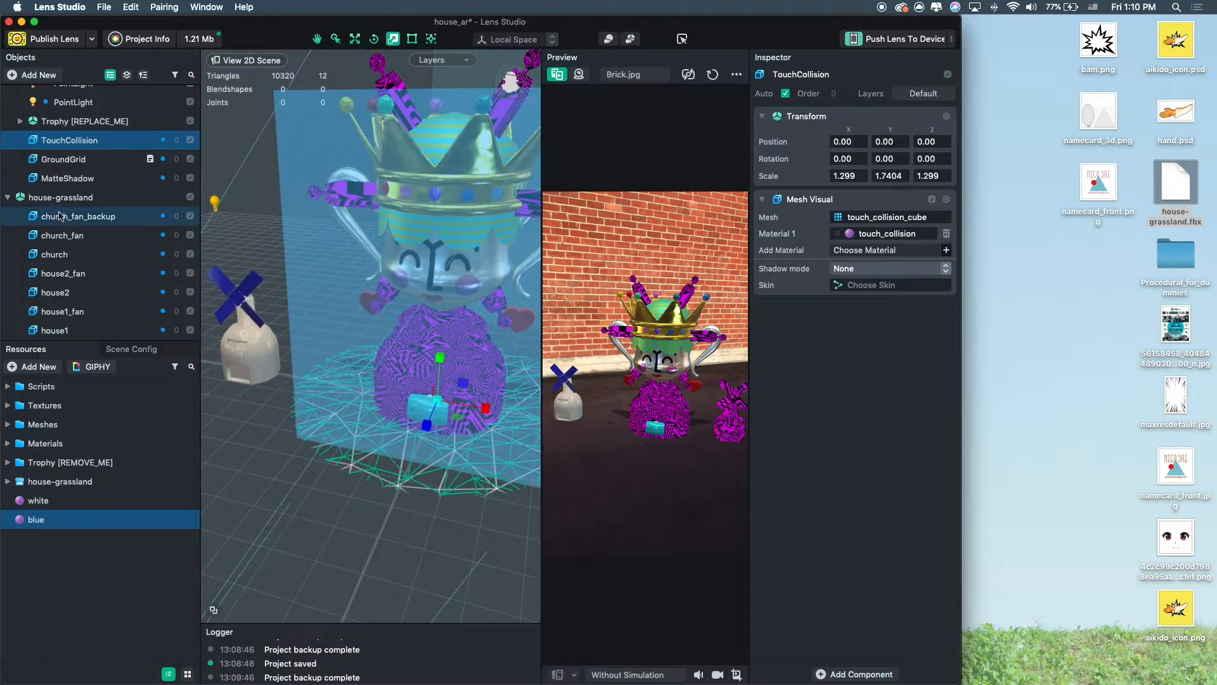
# Disable the Trophy [REPLACE_ME] object and focus the view on the house-grassland group.
pyautogui.click(158, 121)
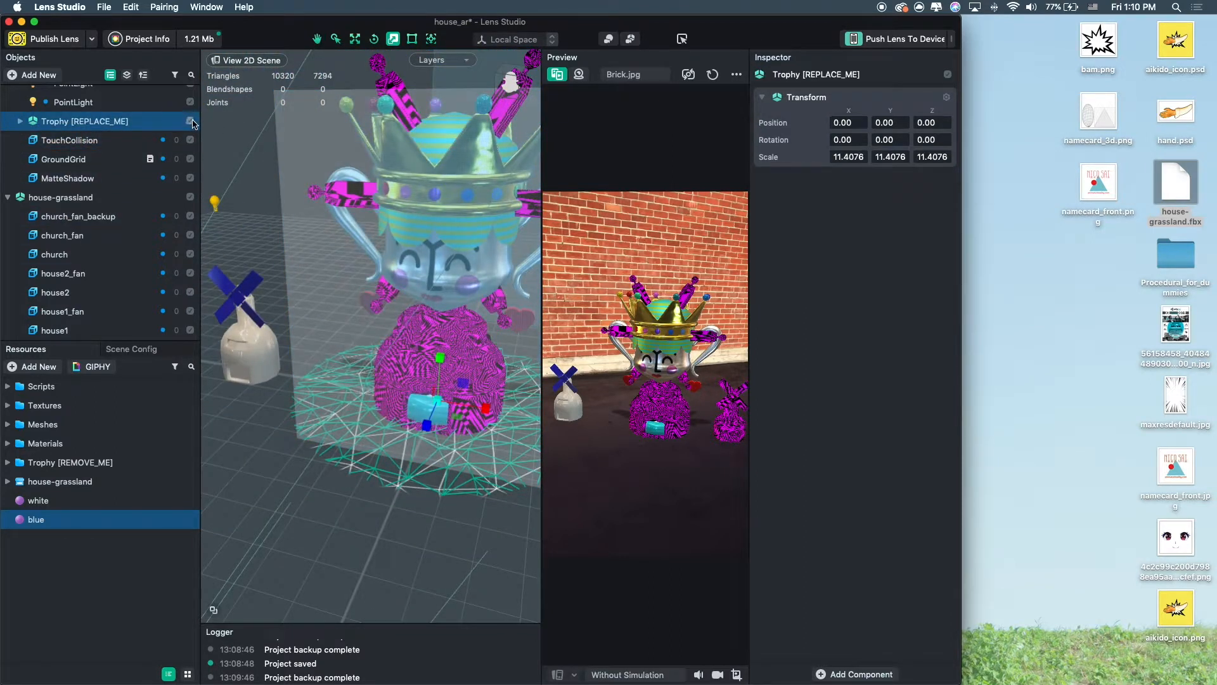
pyautogui.click(190, 121)
pyautogui.click(52, 197)
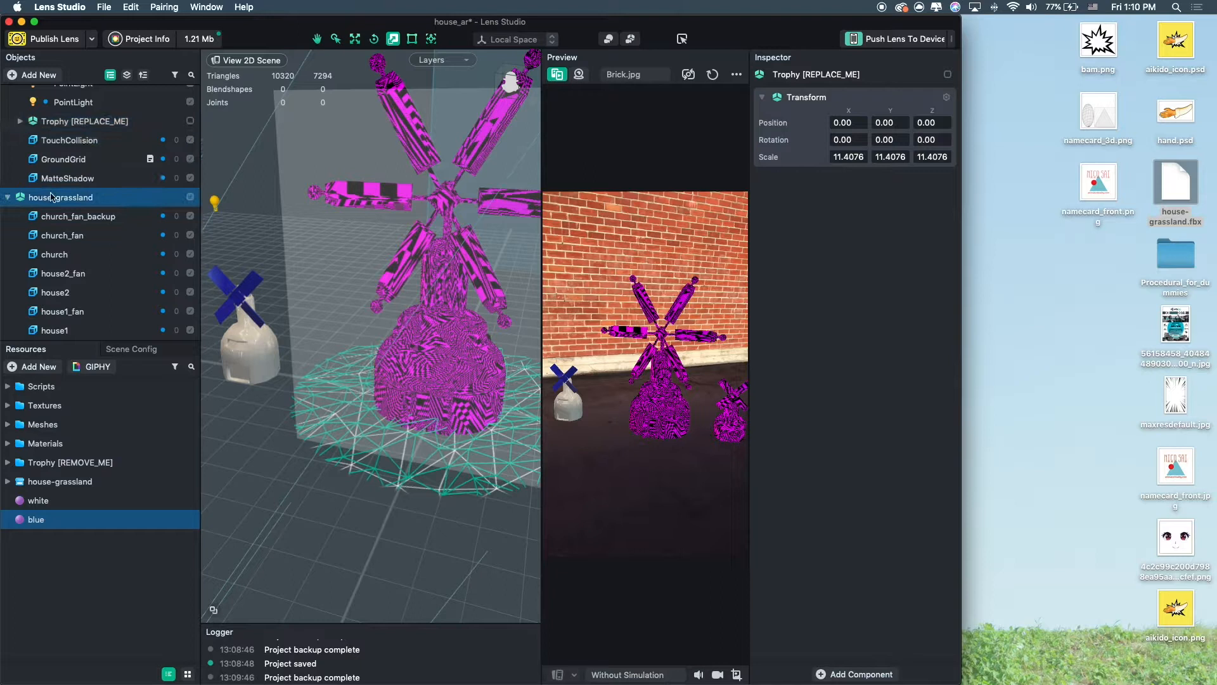
pyautogui.doubleClick(52, 197)
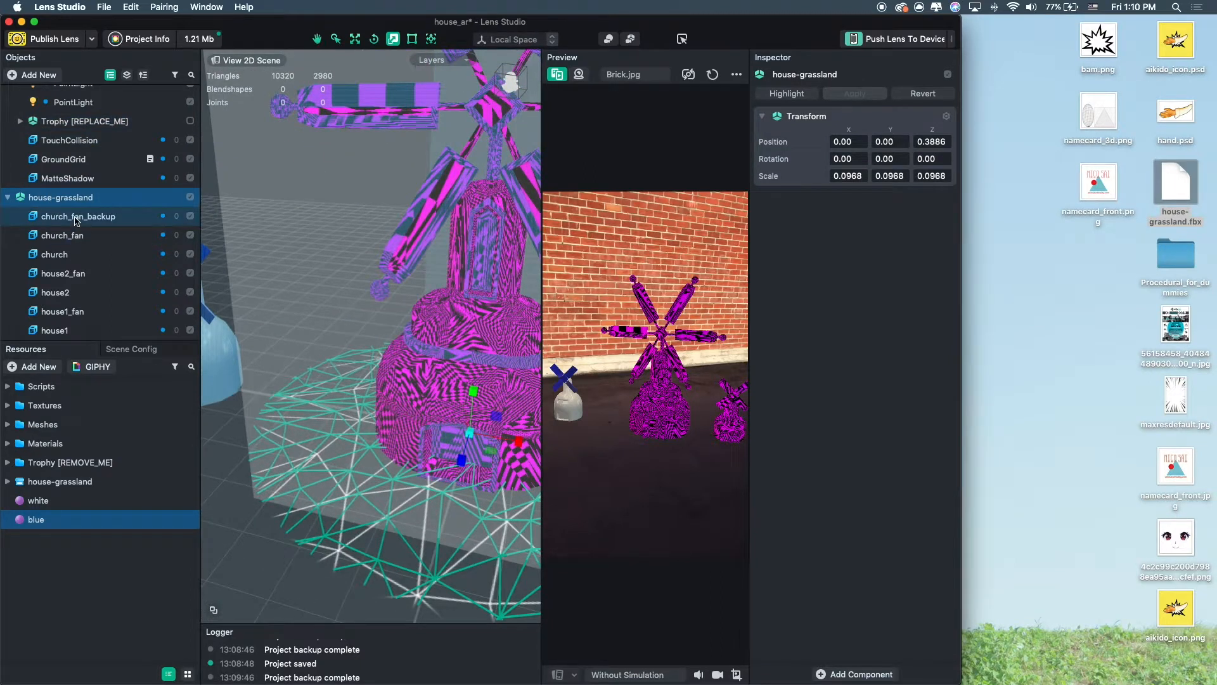
# Assign the blue material to church_fan's first Mesh Visual and white to its second.
pyautogui.click(75, 218)
pyautogui.click(79, 236)
pyautogui.click(72, 256)
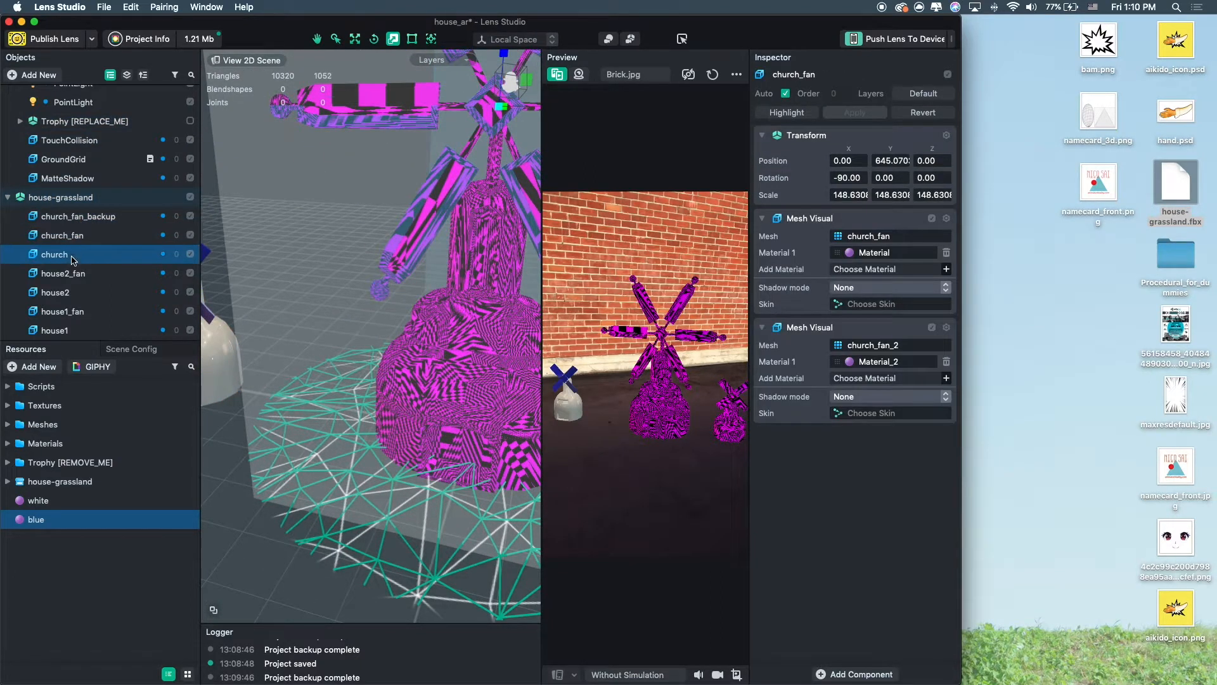
pyautogui.press('Up')
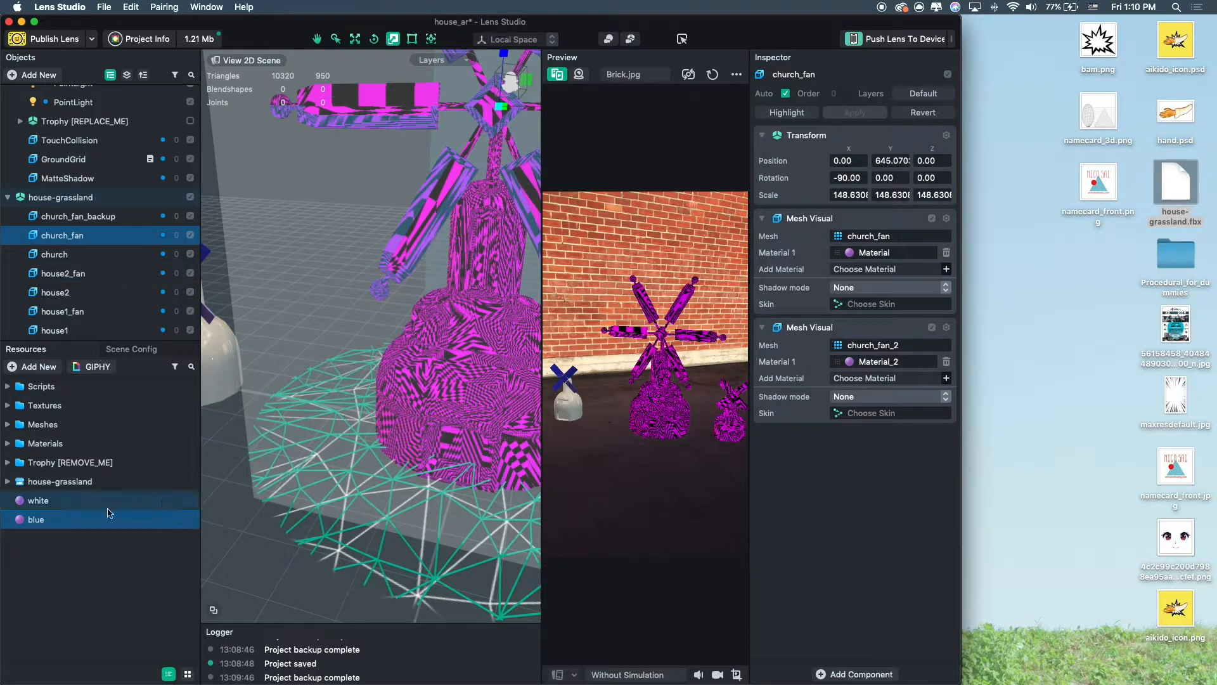
pyautogui.moveTo(885, 261); pyautogui.dragTo(882, 260)
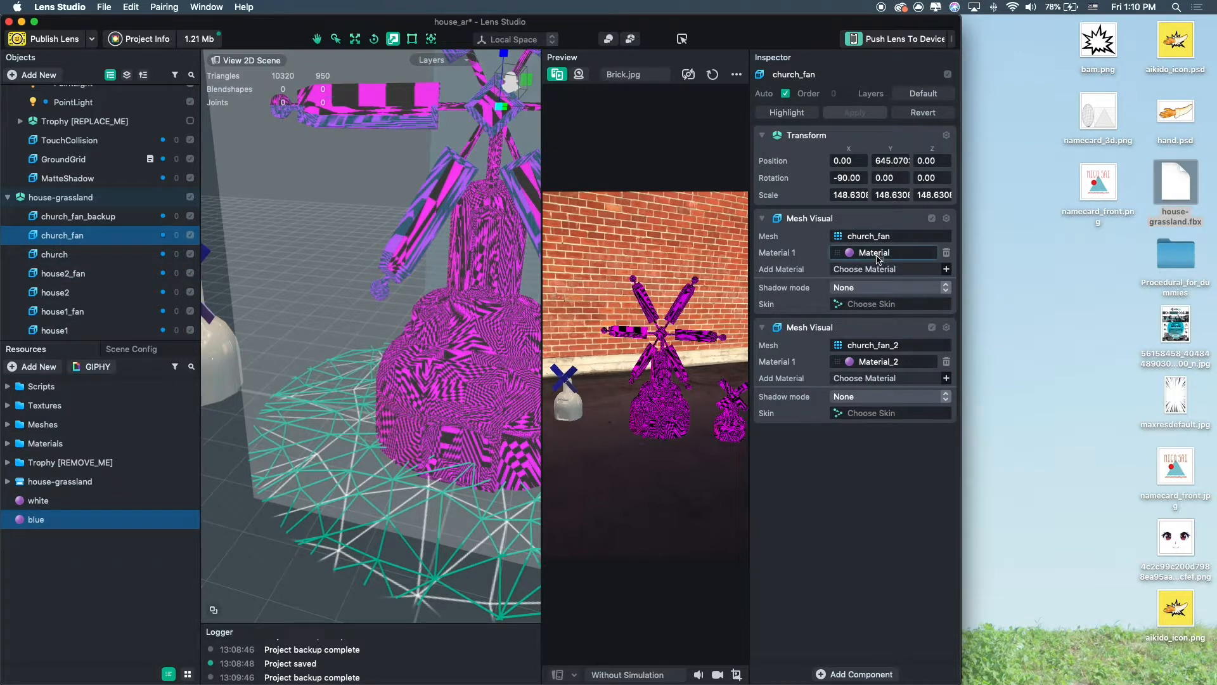
pyautogui.click(38, 501)
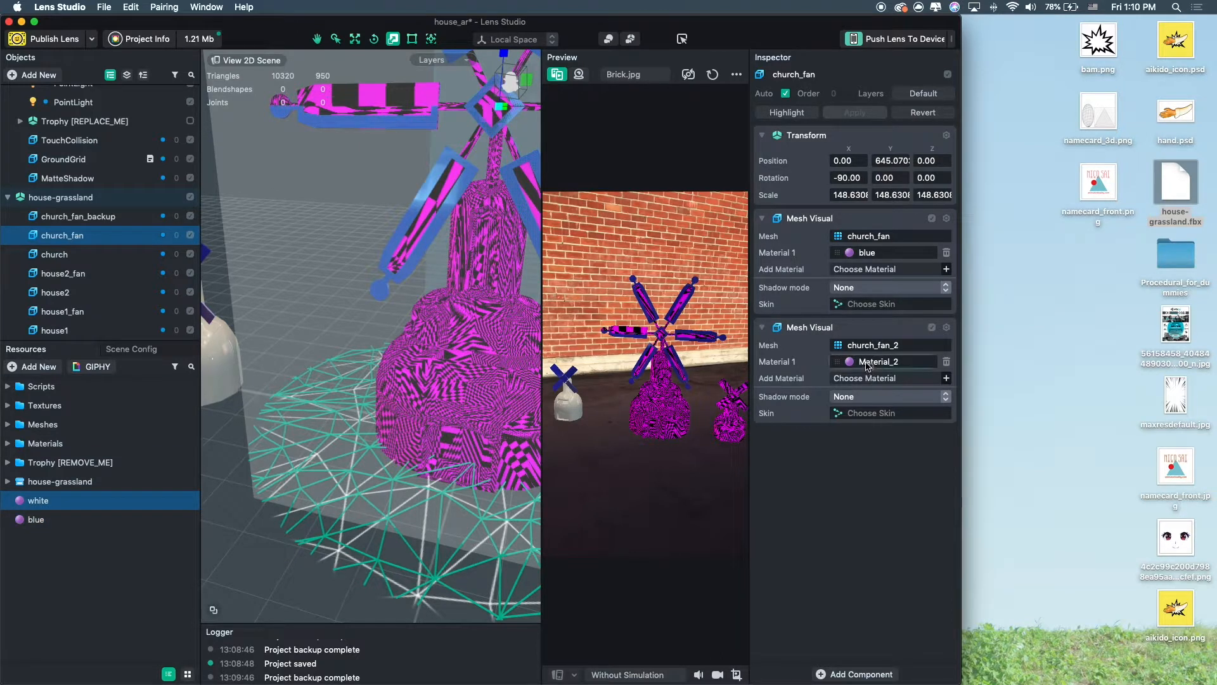
pyautogui.moveTo(866, 363); pyautogui.dragTo(866, 362)
# Assign the blue material to the church's first Mesh Visual and white to its second.
pyautogui.moveTo(442, 335); pyautogui.dragTo(371, 374, button='right')
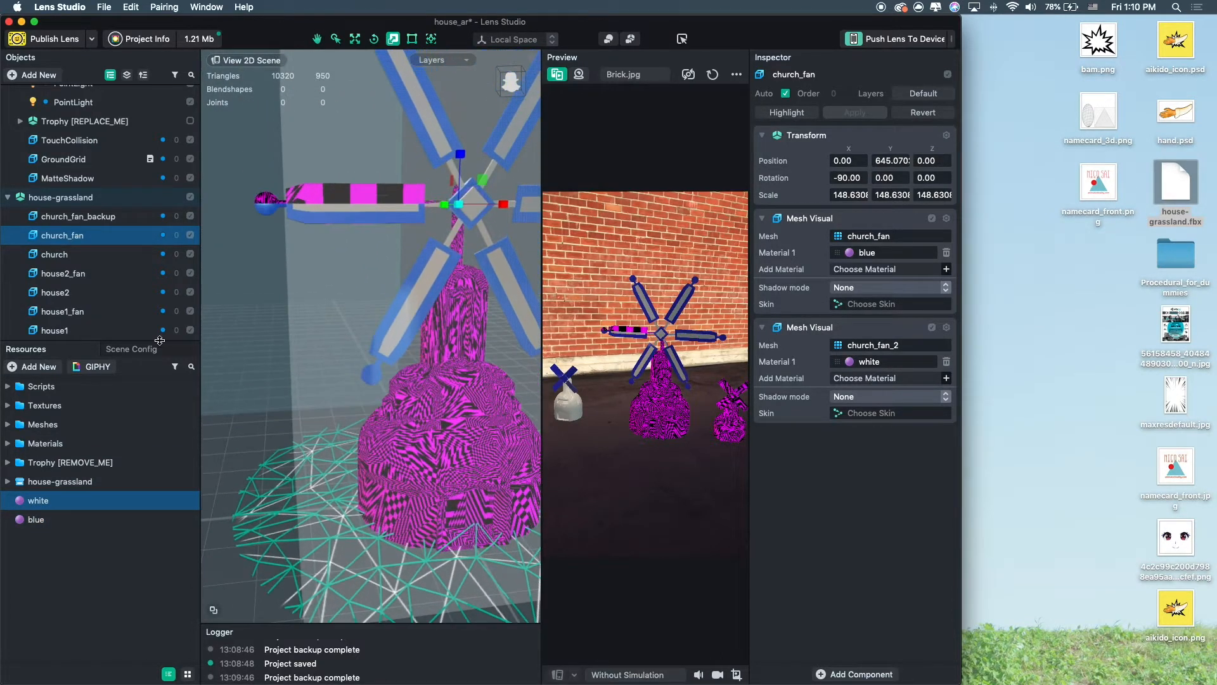
pyautogui.click(63, 254)
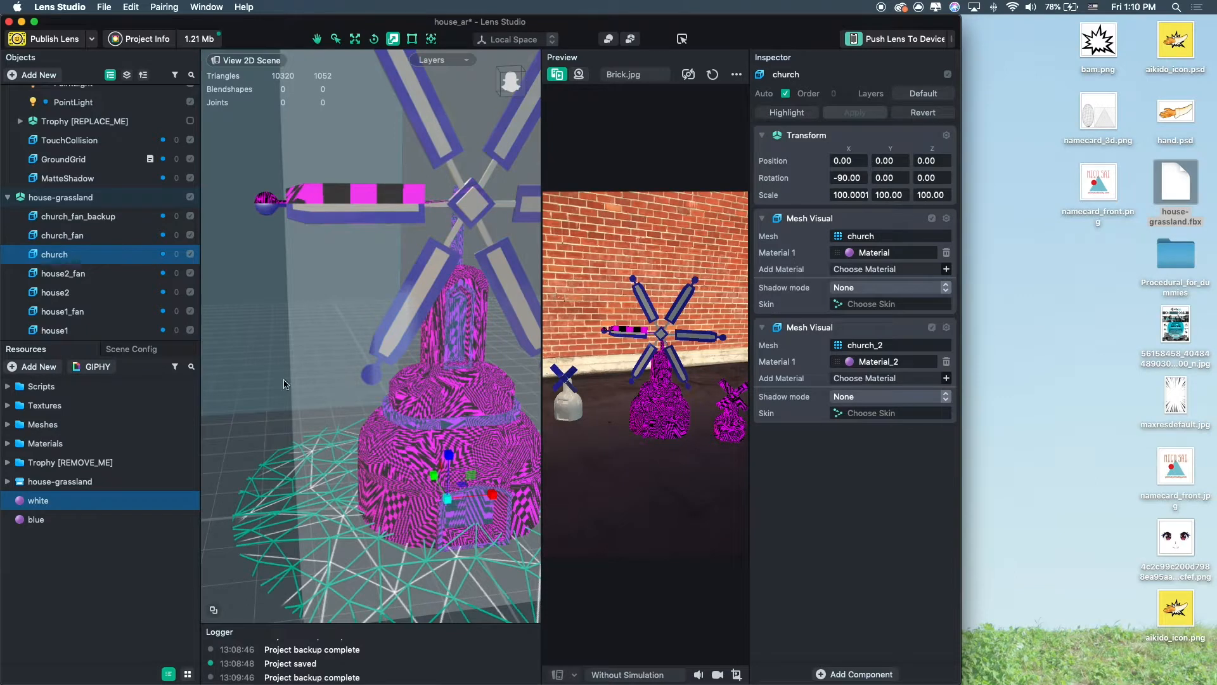
pyautogui.click(37, 519)
pyautogui.moveTo(874, 255); pyautogui.dragTo(874, 254)
pyautogui.moveTo(38, 500); pyautogui.dragTo(908, 362)
pyautogui.keyDown('alt'); pyautogui.moveTo(431, 333); pyautogui.dragTo(370, 349); pyautogui.keyUp('alt')
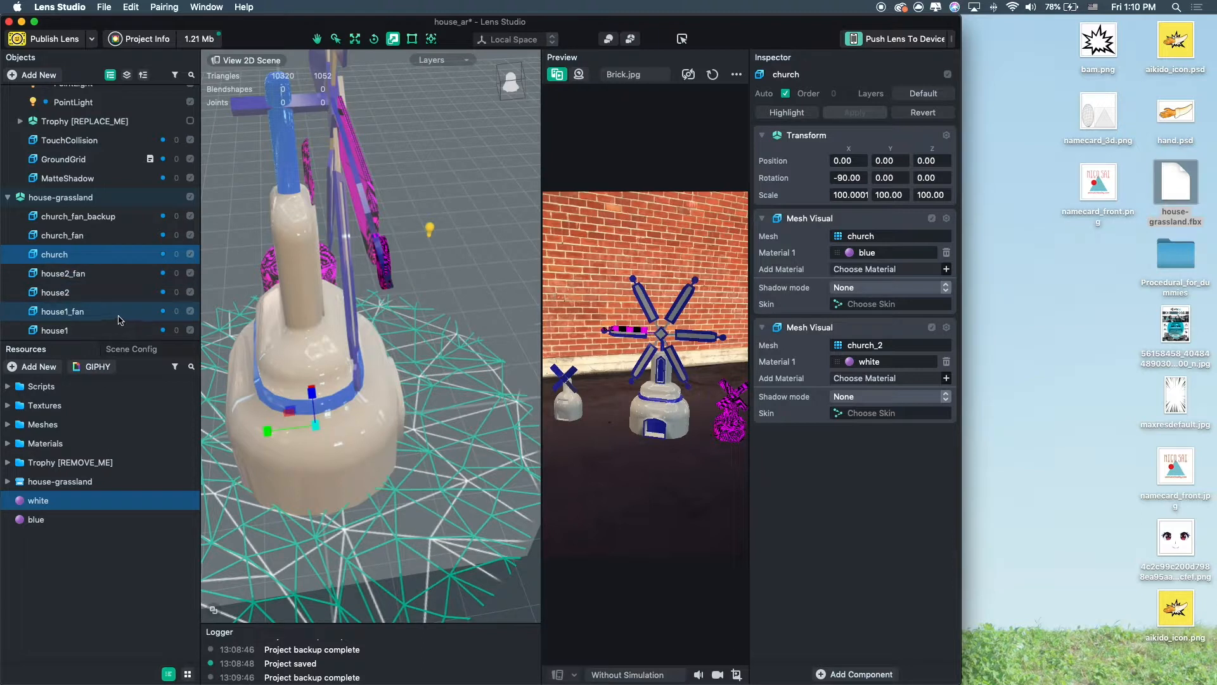
# Disable the church_fan_backup object in the scene.
pyautogui.click(99, 235)
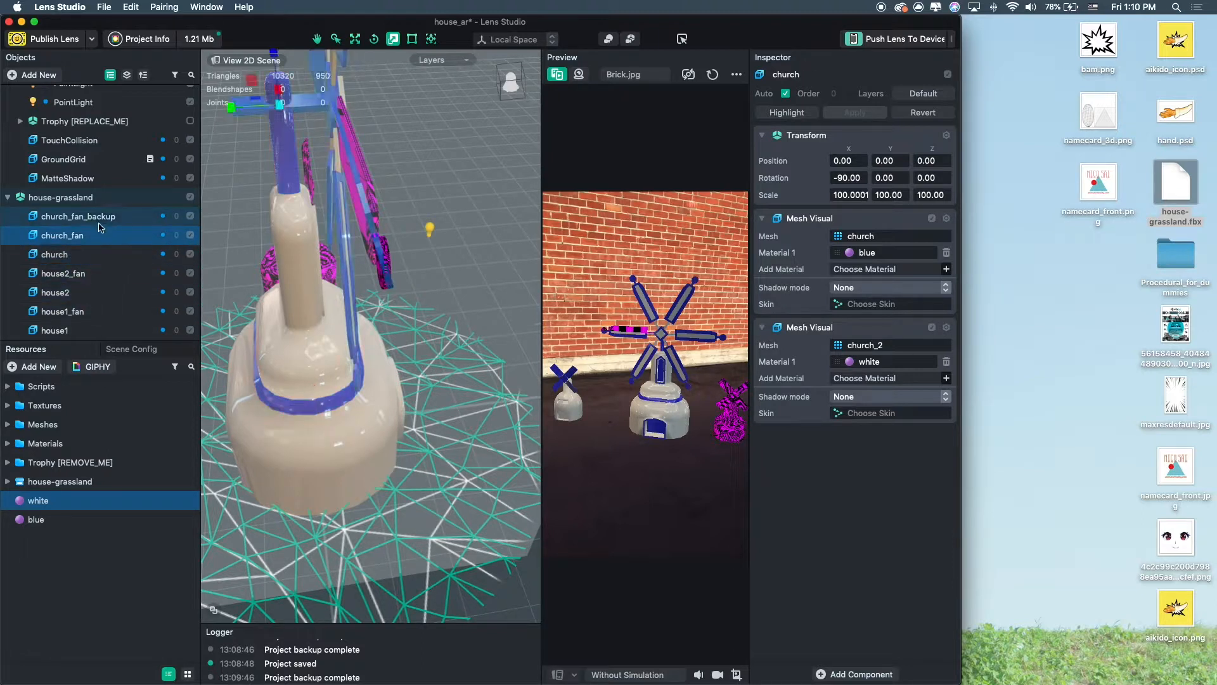
pyautogui.click(190, 216)
pyautogui.keyDown('alt'); pyautogui.moveTo(459, 336); pyautogui.dragTo(416, 325); pyautogui.keyUp('alt')
pyautogui.keyDown('alt'); pyautogui.moveTo(416, 325); pyautogui.dragTo(328, 257, button='right'); pyautogui.keyUp('alt')
pyautogui.scroll(-3, 328, 258)
pyautogui.moveTo(328, 258); pyautogui.dragTo(253, 247, button='middle')
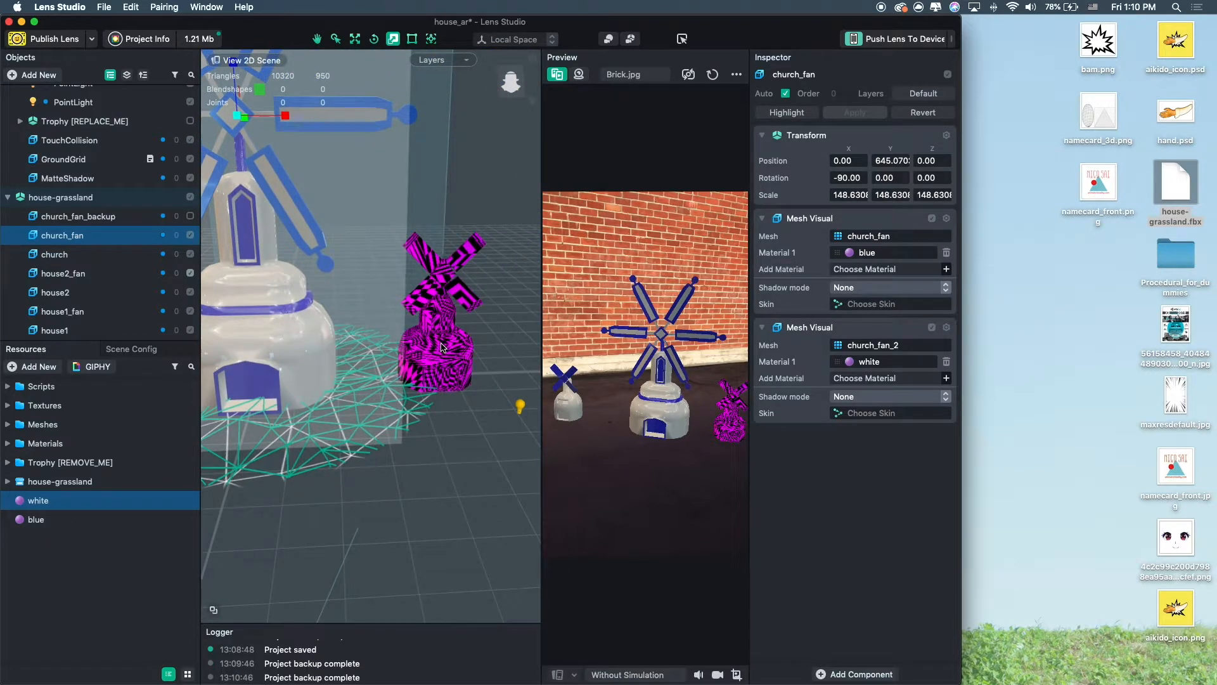
# Assign the blue material to house2_fan's first Mesh Visual and white to its second.
pyautogui.click(71, 273)
pyautogui.keyDown('alt'); pyautogui.moveTo(429, 340); pyautogui.dragTo(454, 327, button='right'); pyautogui.keyUp('alt')
pyautogui.moveTo(454, 327); pyautogui.dragTo(338, 366, button='middle')
pyautogui.moveTo(39, 501); pyautogui.dragTo(870, 371)
pyautogui.moveTo(61, 520); pyautogui.dragTo(888, 252)
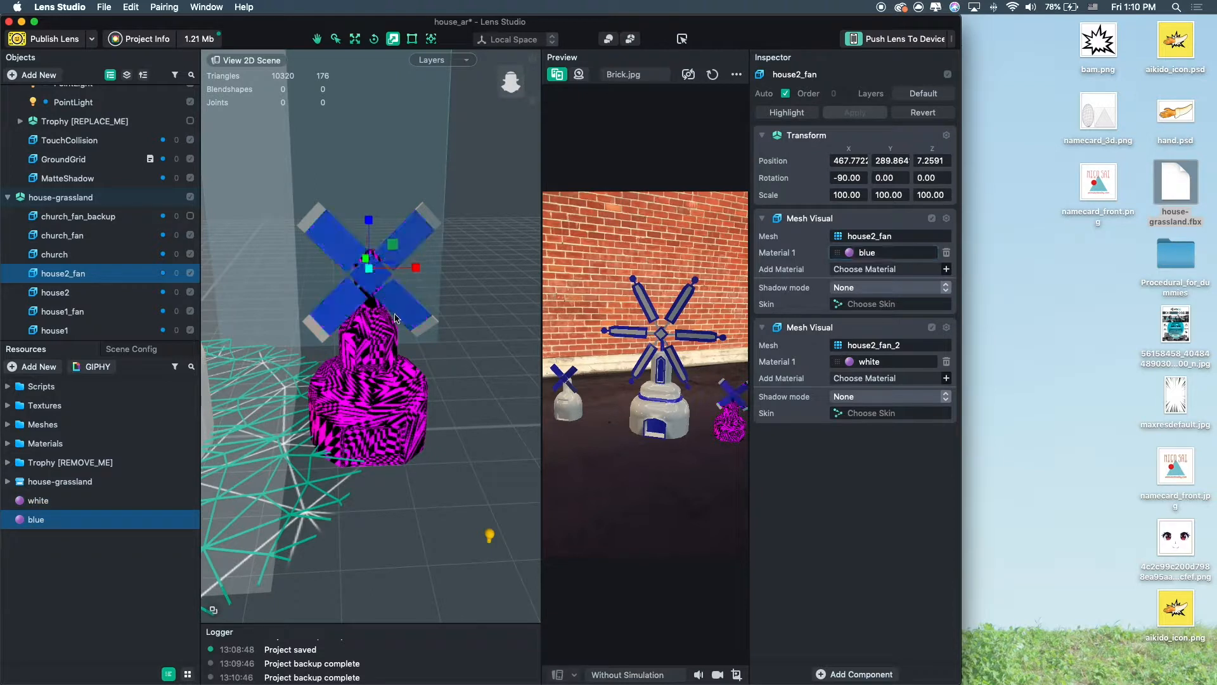
# Assign the blue material to house2's first Mesh Visual and white to its second.
pyautogui.scroll(5, 414, 326)
pyautogui.moveTo(414, 323); pyautogui.dragTo(406, 302, button='middle')
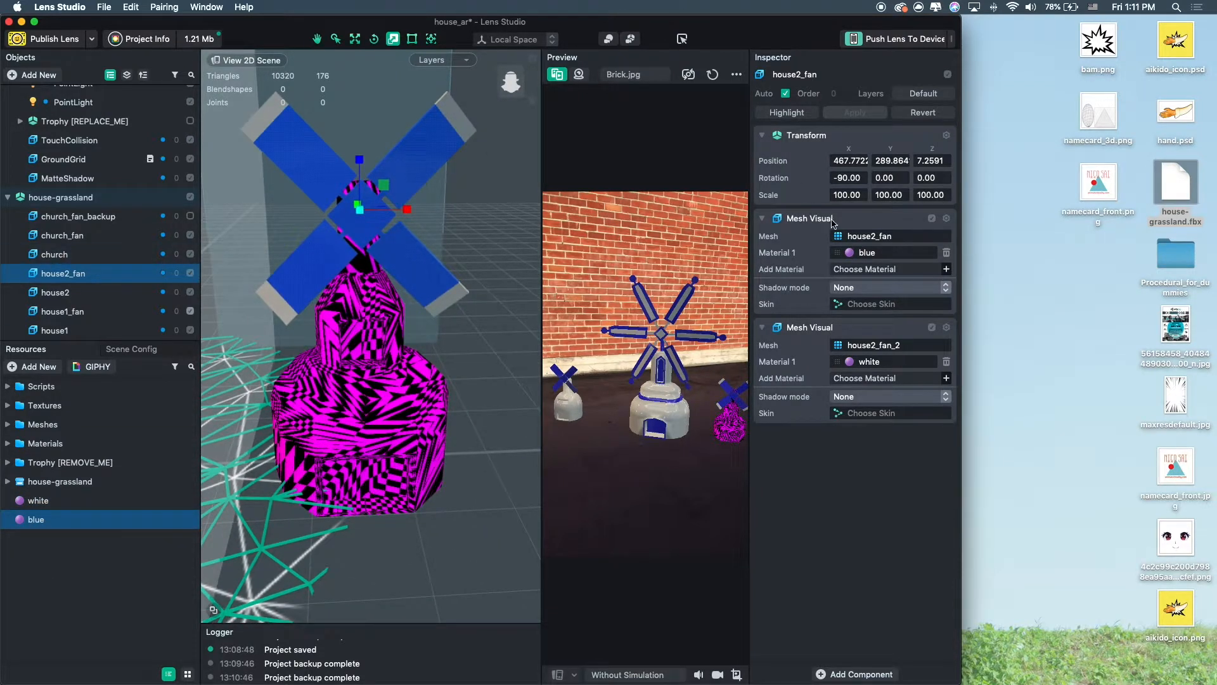
pyautogui.click(55, 293)
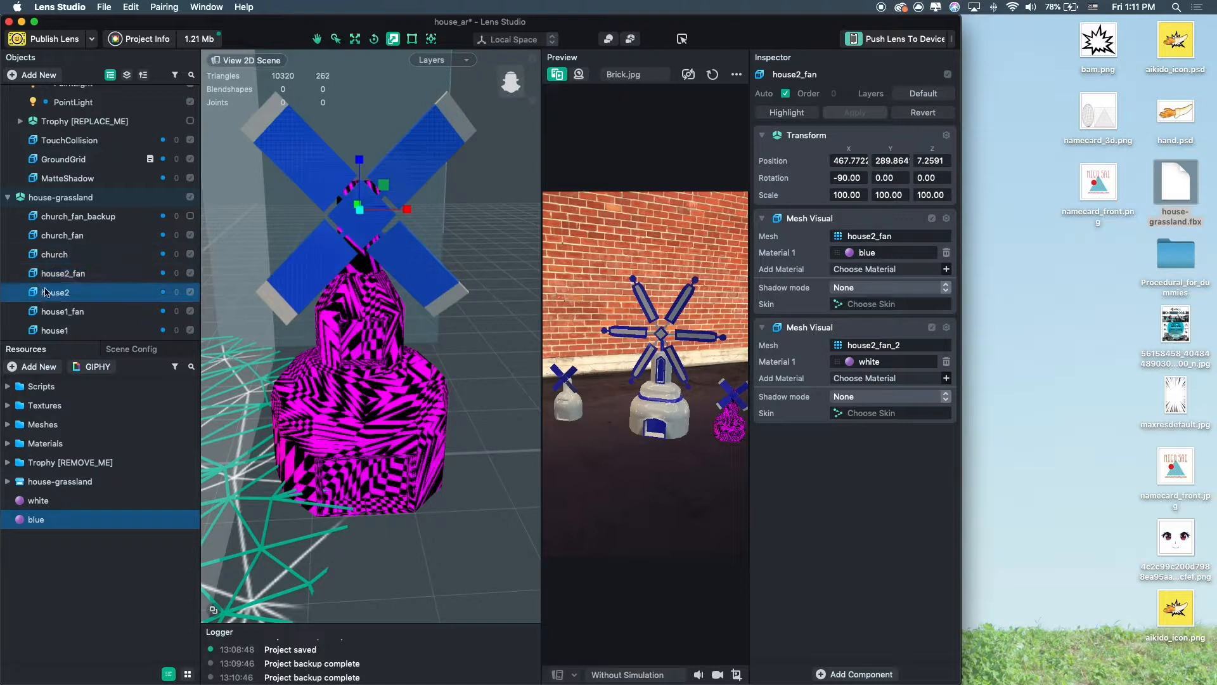
pyautogui.moveTo(378, 431); pyautogui.dragTo(382, 396, button='middle')
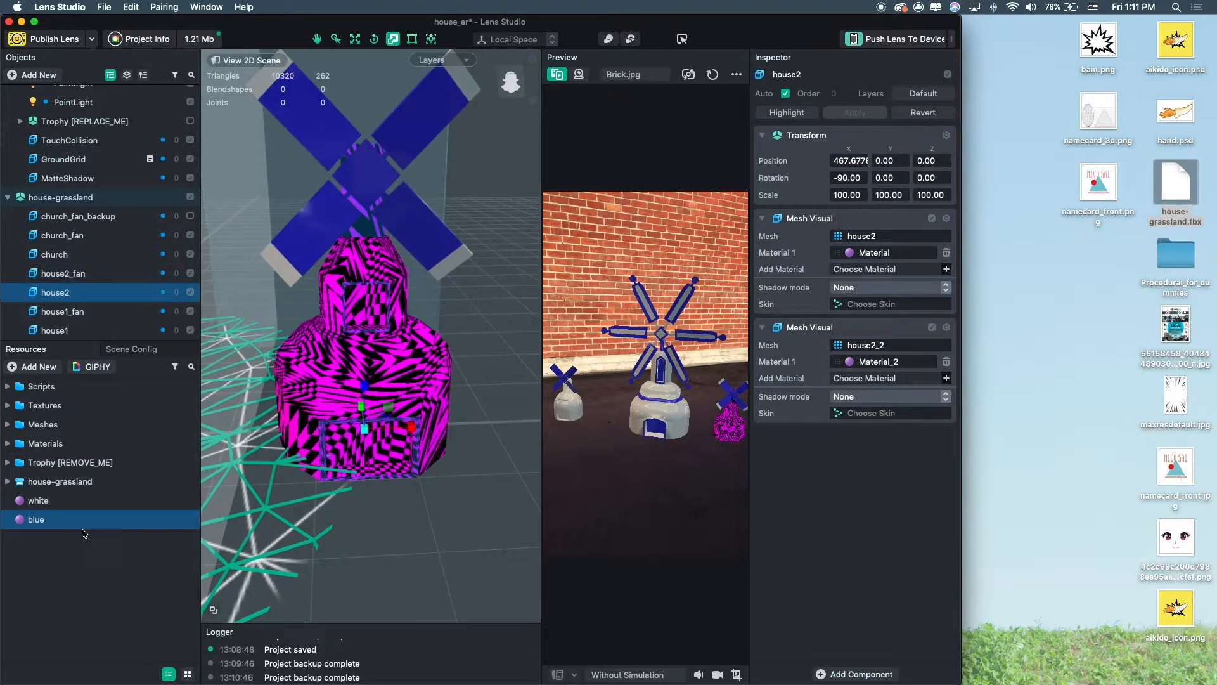
pyautogui.moveTo(924, 373); pyautogui.dragTo(919, 369)
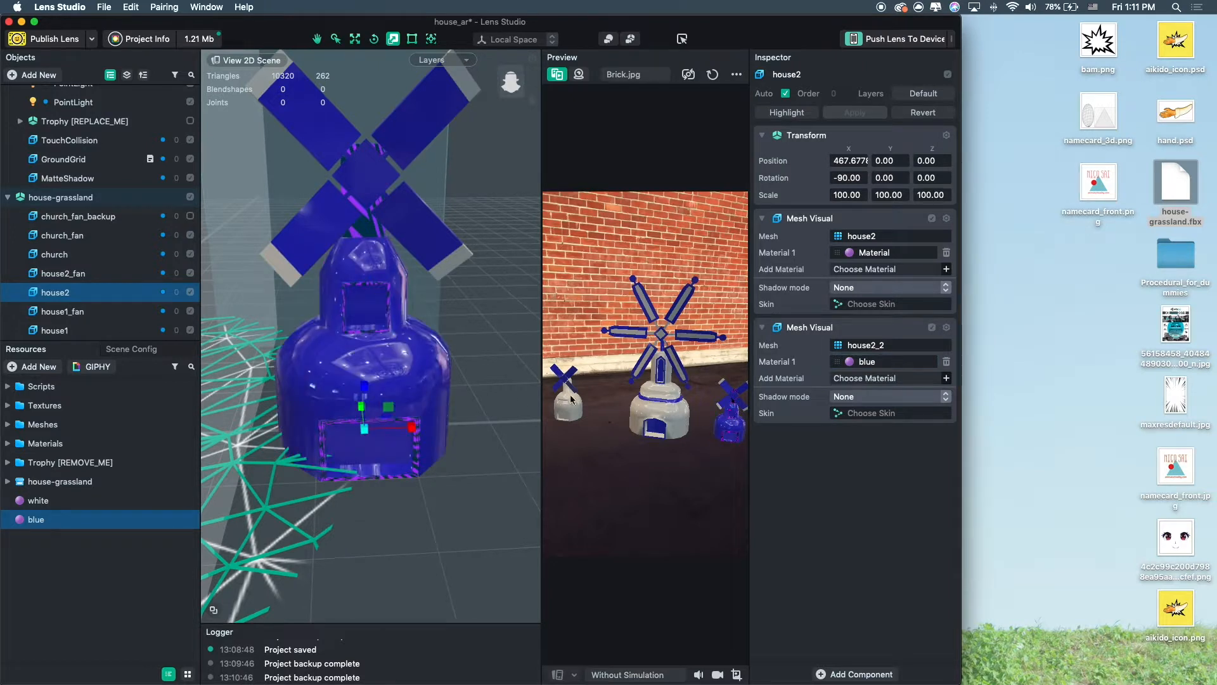
pyautogui.moveTo(38, 502); pyautogui.dragTo(887, 362)
pyautogui.moveTo(36, 519); pyautogui.dragTo(1008, 276)
pyautogui.moveTo(880, 256); pyautogui.dragTo(879, 253)
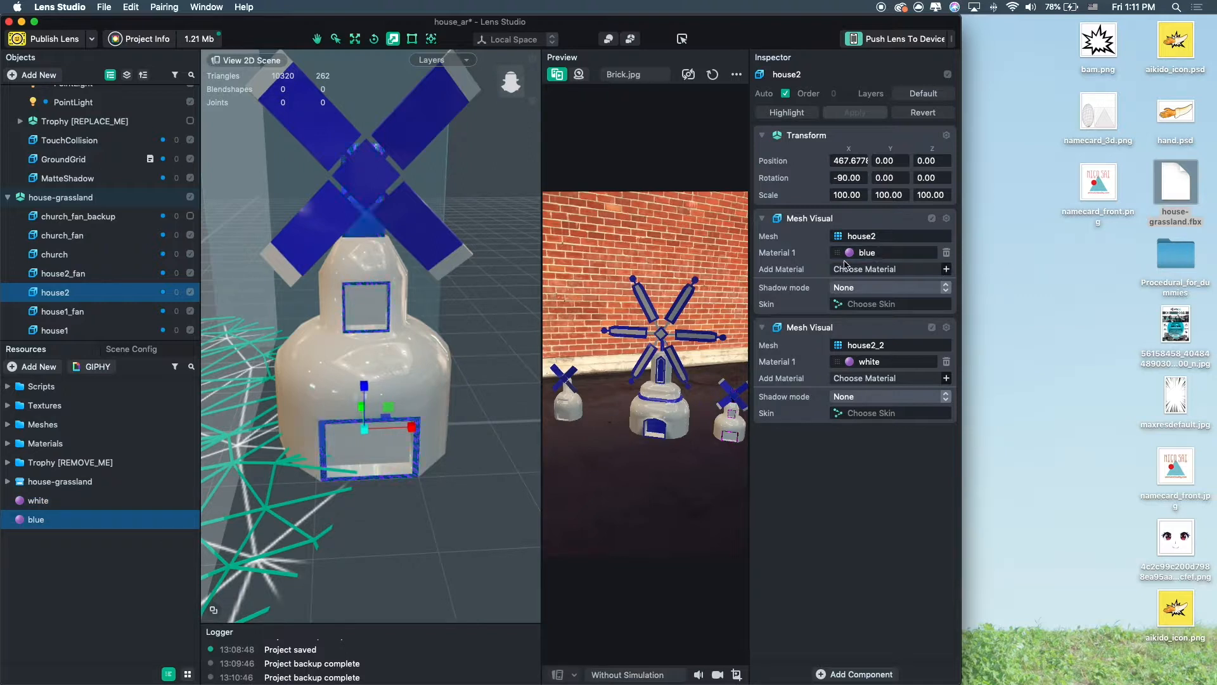
# Select house1 and house1_fan together and save the project.
pyautogui.scroll(-5, 359, 403)
pyautogui.scroll(-5, 359, 403)
pyautogui.moveTo(359, 403); pyautogui.dragTo(576, 420, button='middle')
pyautogui.click(263, 374)
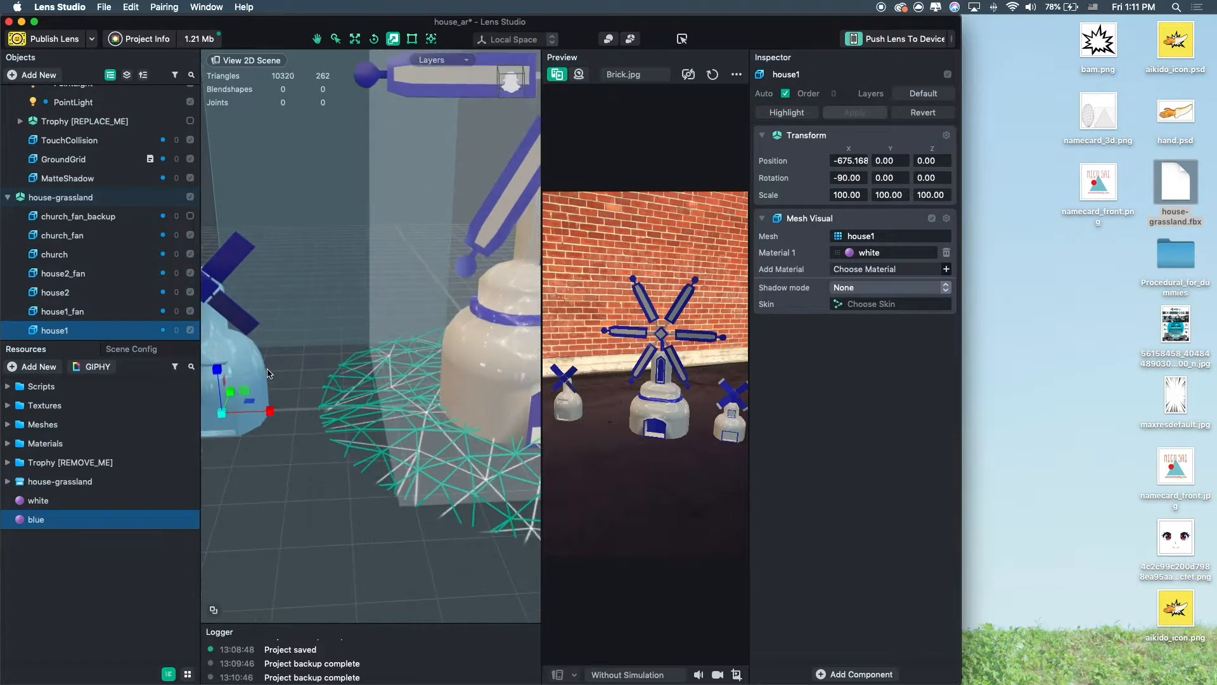
pyautogui.scroll(3, 265, 366)
pyautogui.click(61, 316)
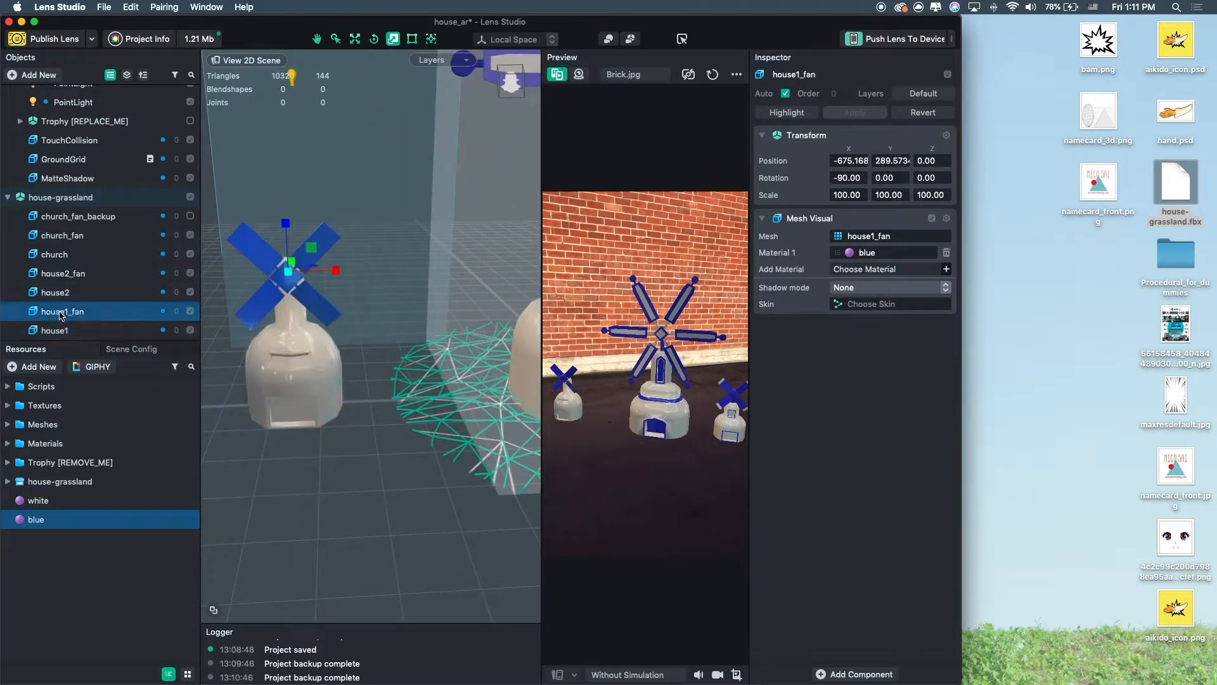
pyautogui.click(62, 329)
pyautogui.scroll(-4, 419, 307)
pyautogui.moveTo(419, 307); pyautogui.dragTo(294, 332, button='middle')
pyautogui.press('super+s')
pyautogui.keyDown('shift'); pyautogui.click(92, 314); pyautogui.keyUp('shift')
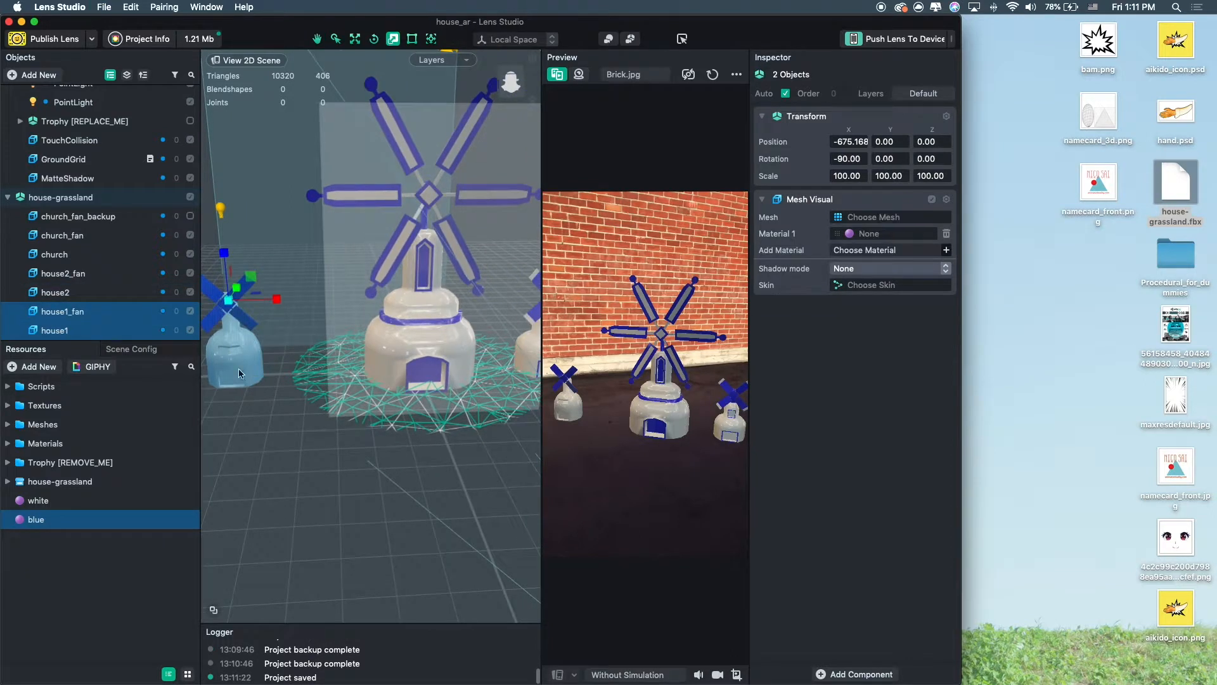
# Move house1 and house1_fan together closer to the main windmill.
pyautogui.press('w')
pyautogui.moveTo(271, 302); pyautogui.dragTo(366, 297)
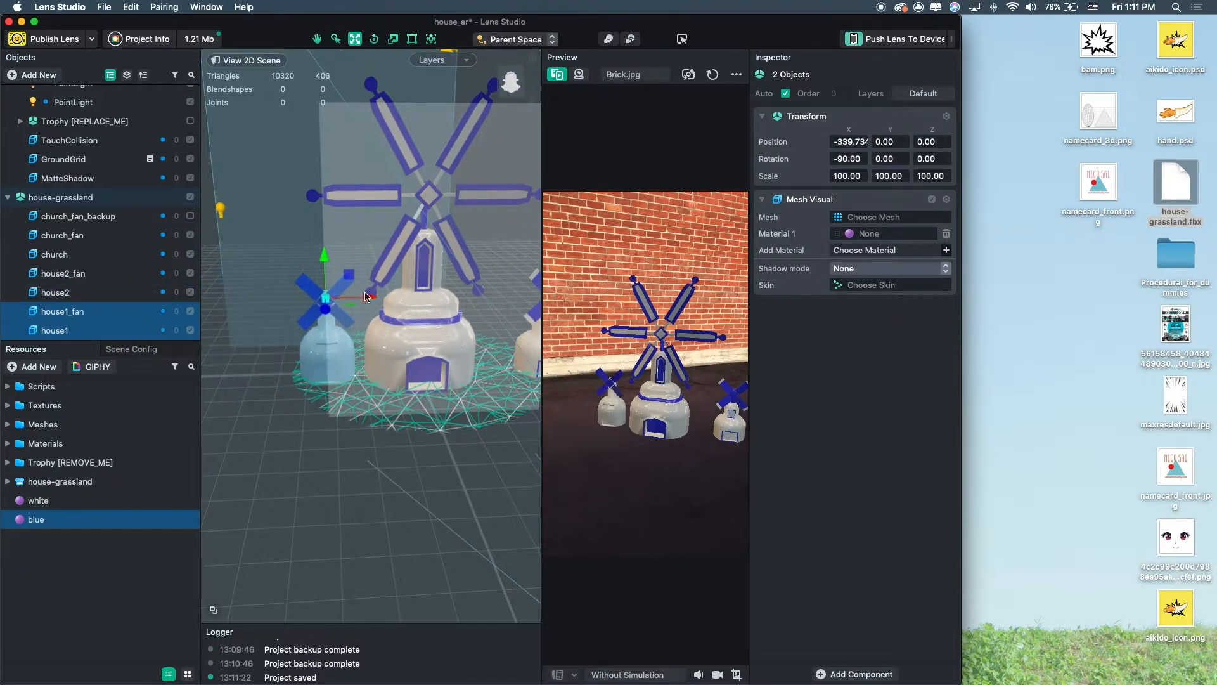
pyautogui.click(322, 311)
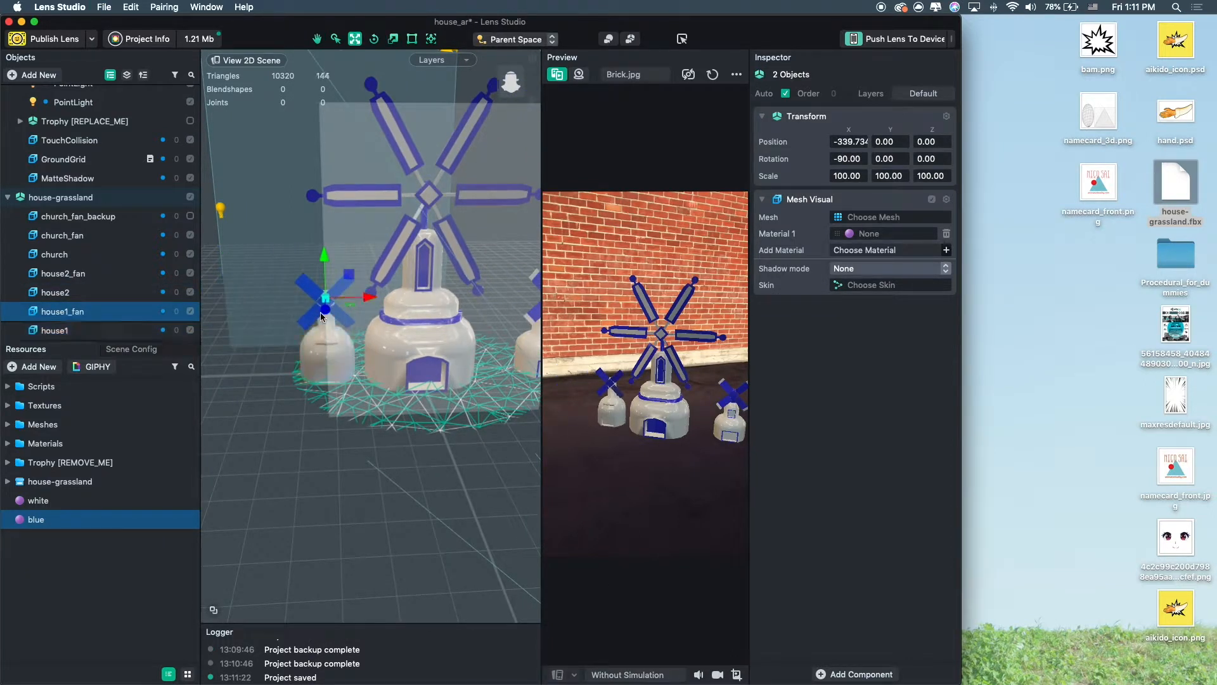
pyautogui.keyDown('shift'); pyautogui.click(66, 326); pyautogui.keyUp('shift')
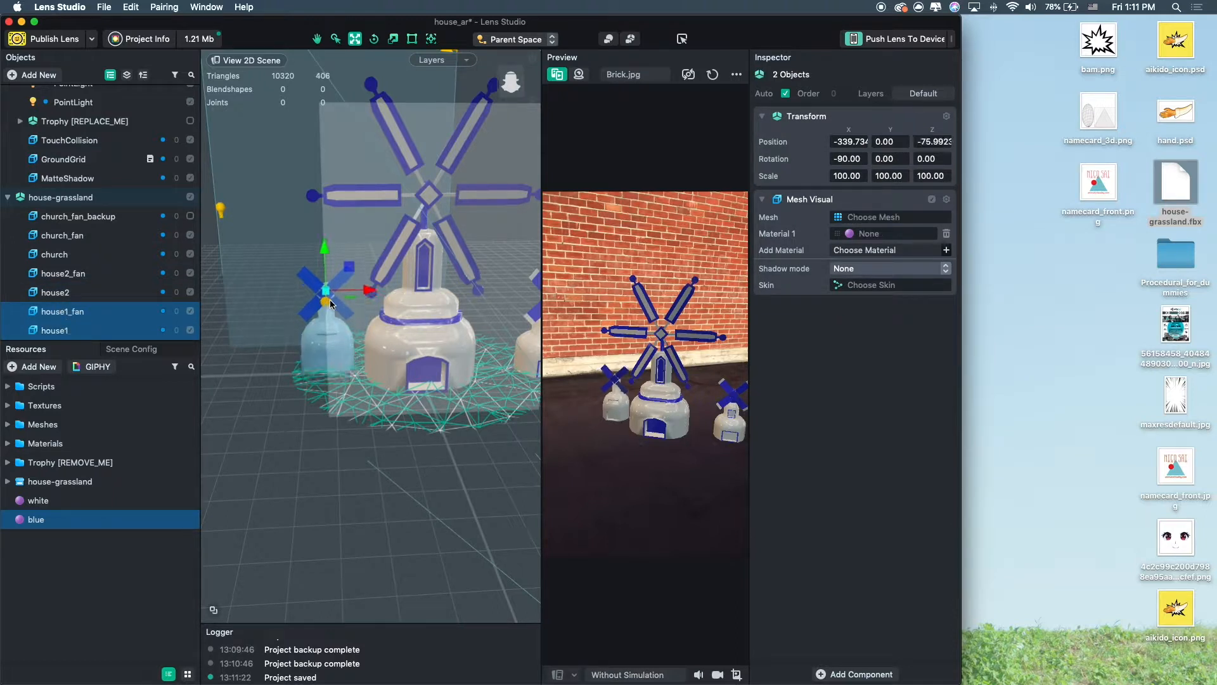
# Preview the lens with the webcam instead of the sample image, then switch back to the image preview.
pyautogui.click(7, 198)
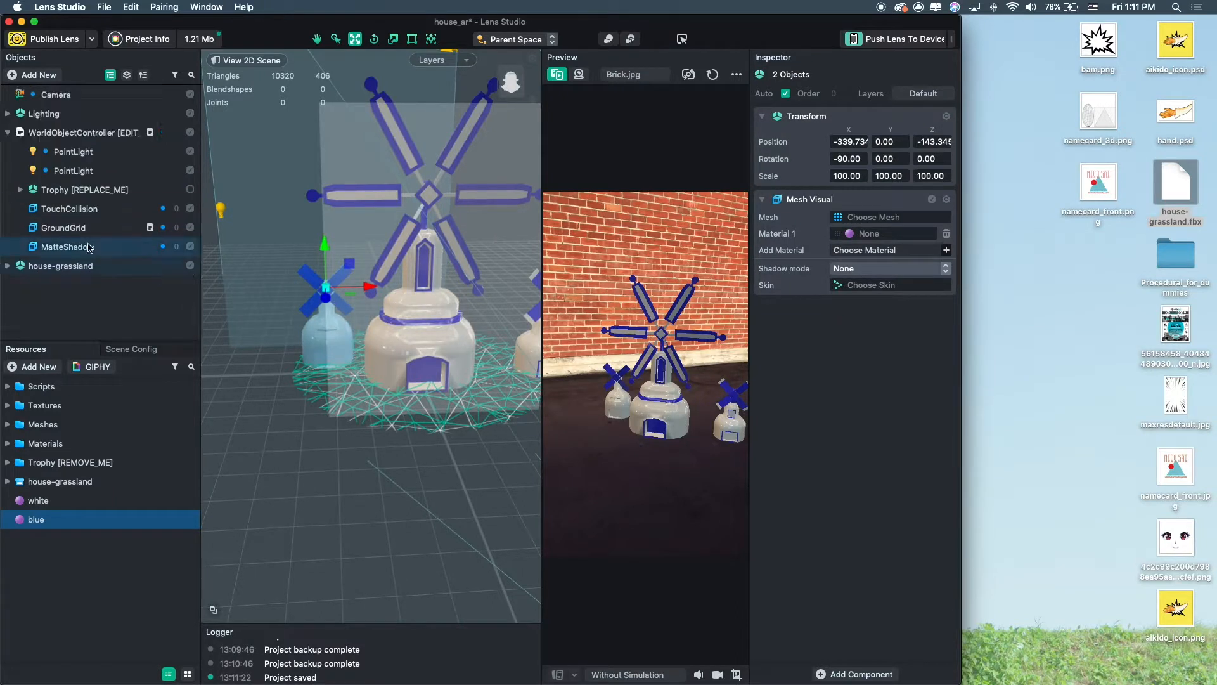
pyautogui.click(7, 114)
pyautogui.click(58, 155)
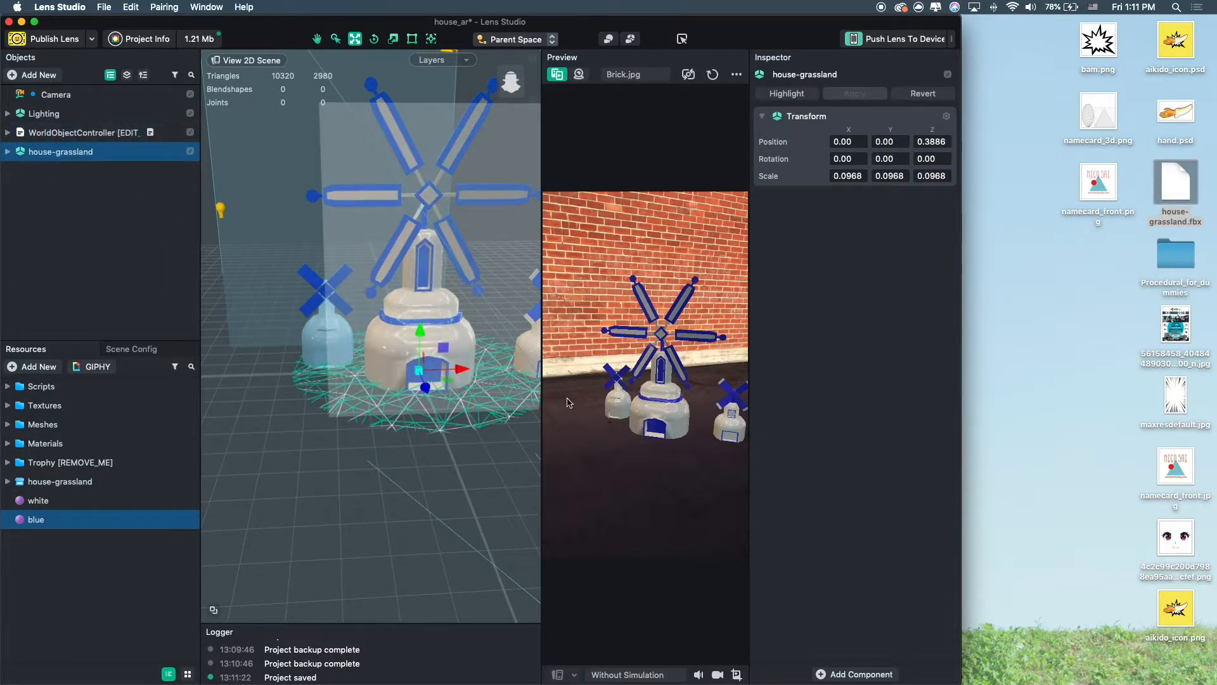
pyautogui.keyDown('alt'); pyautogui.moveTo(480, 416); pyautogui.dragTo(455, 417); pyautogui.keyUp('alt')
pyautogui.scroll(-5, 455, 417)
pyautogui.moveTo(452, 409); pyautogui.dragTo(422, 399, button='middle')
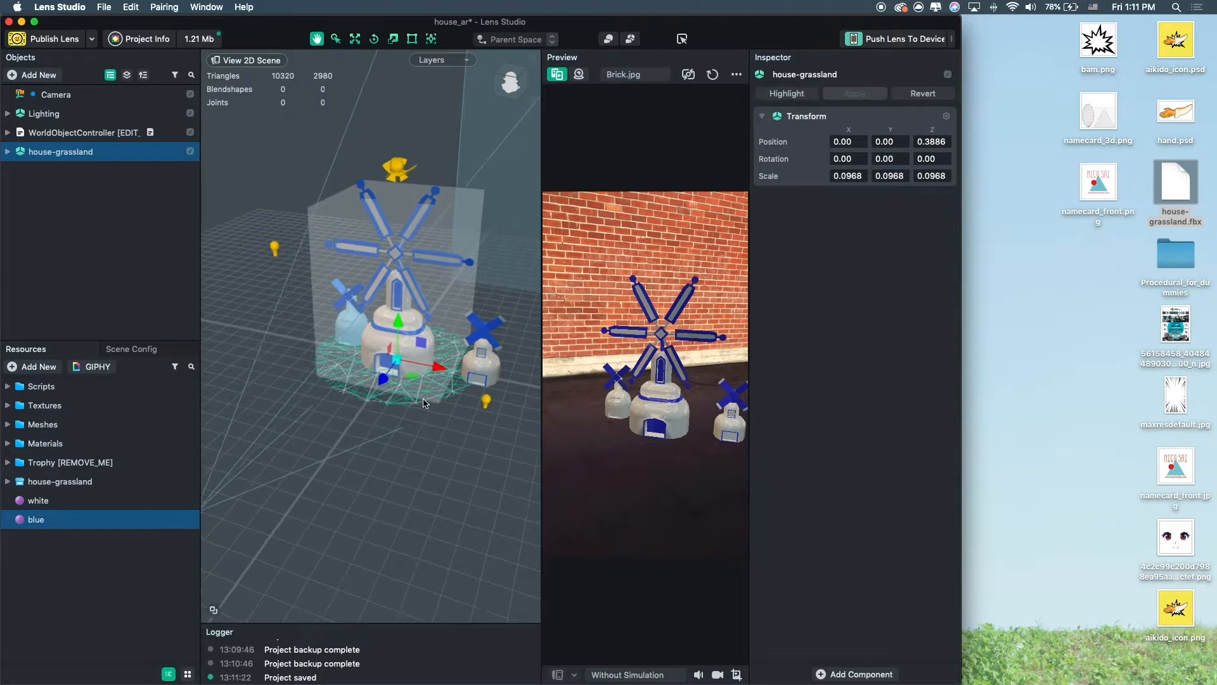
pyautogui.click(580, 75)
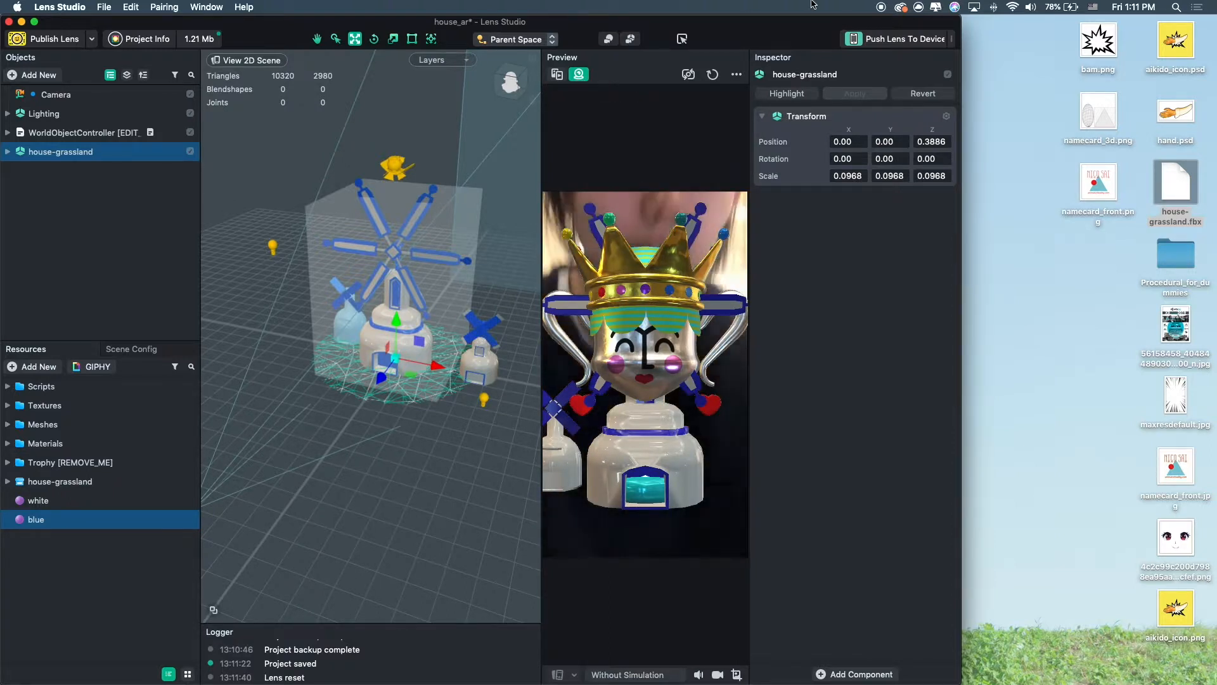
pyautogui.click(555, 75)
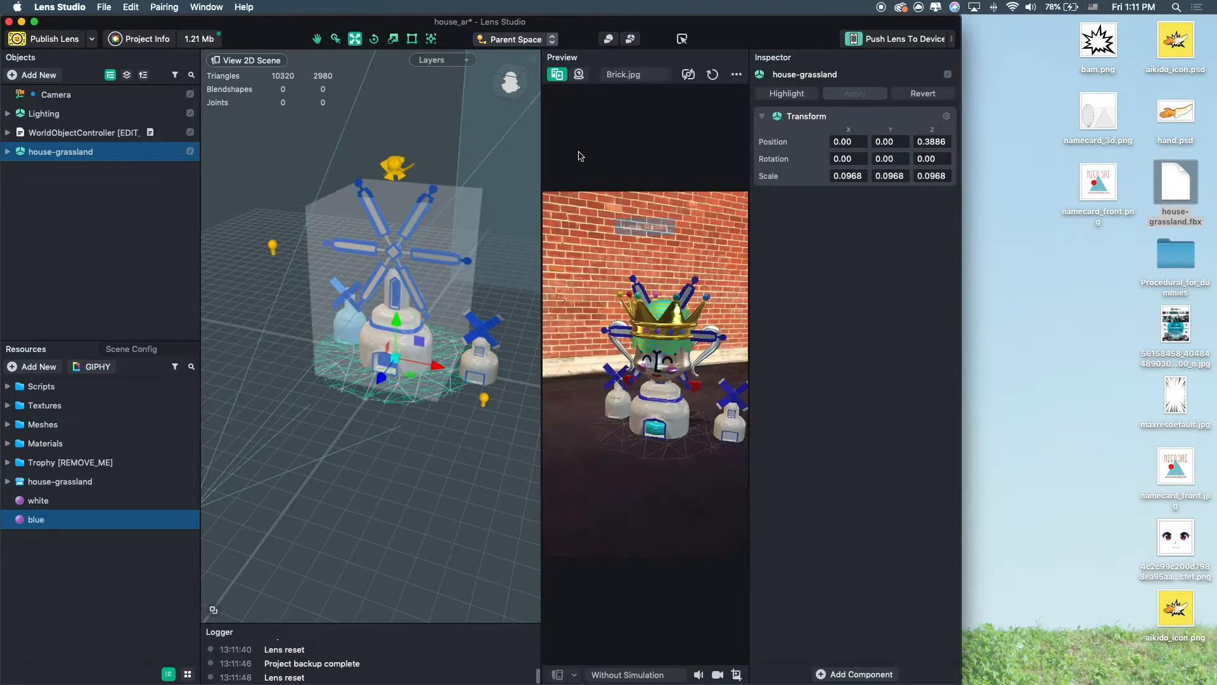
# Move house-grassland into the Trophy object under WorldObjectController.
pyautogui.click(8, 133)
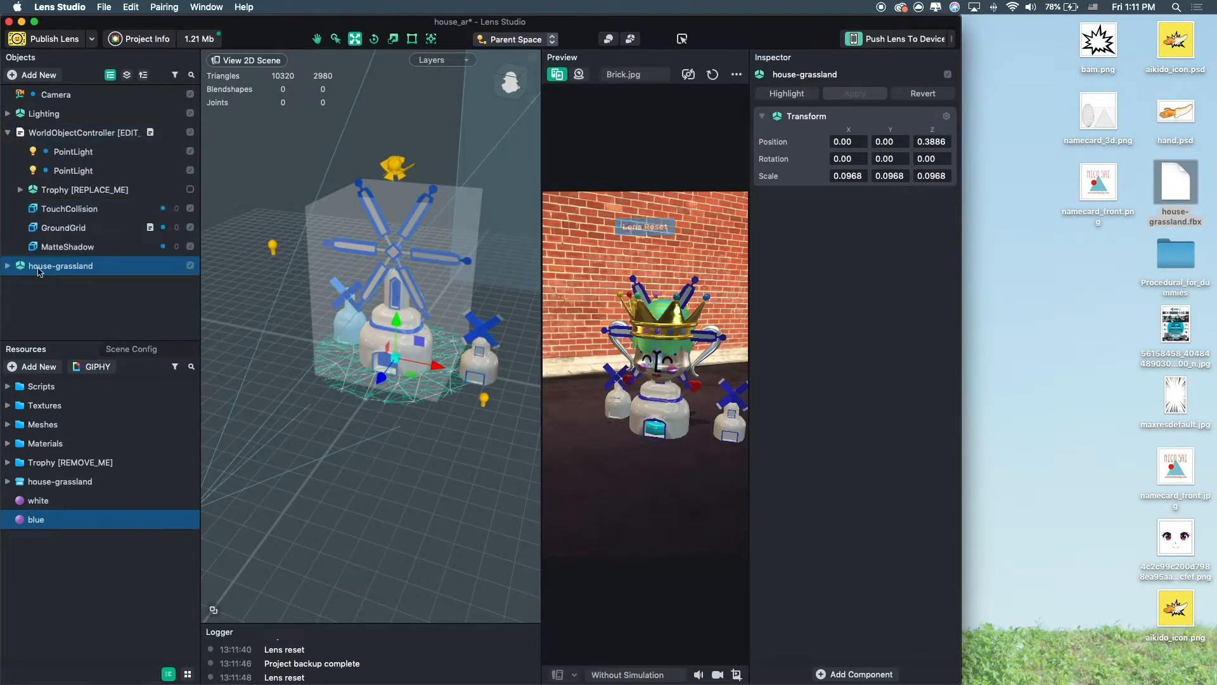
pyautogui.moveTo(53, 270); pyautogui.dragTo(84, 188)
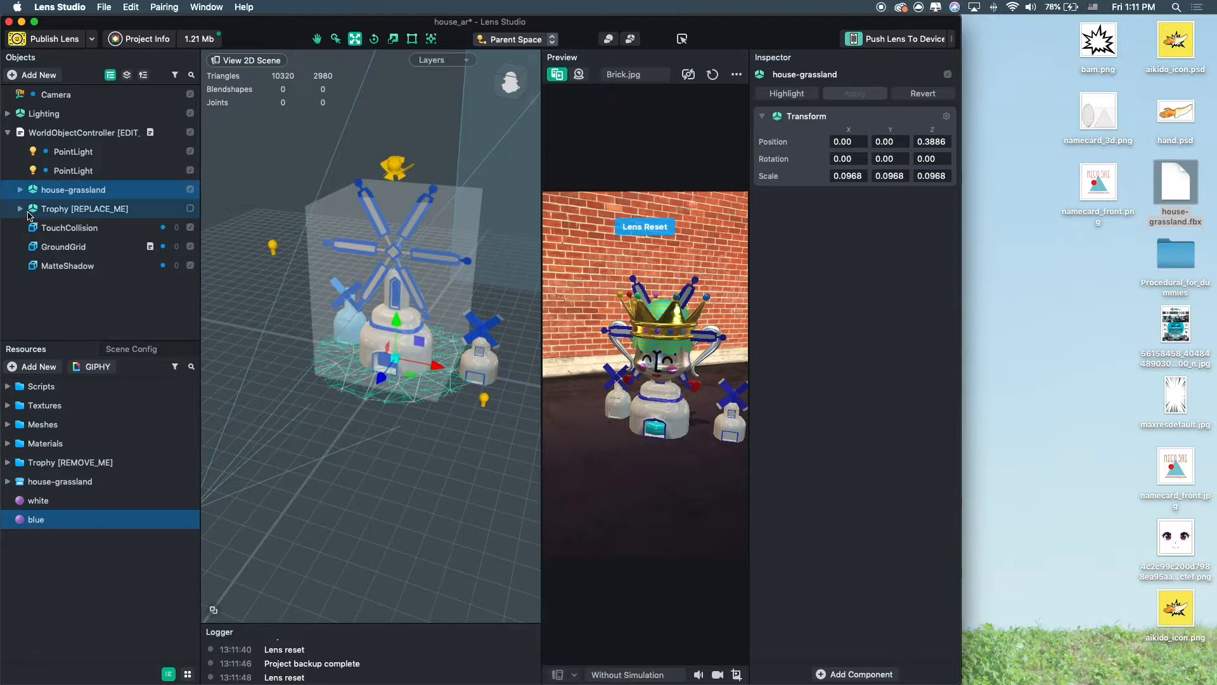
pyautogui.click(32, 210)
pyautogui.click(20, 209)
pyautogui.moveTo(62, 196); pyautogui.dragTo(93, 219)
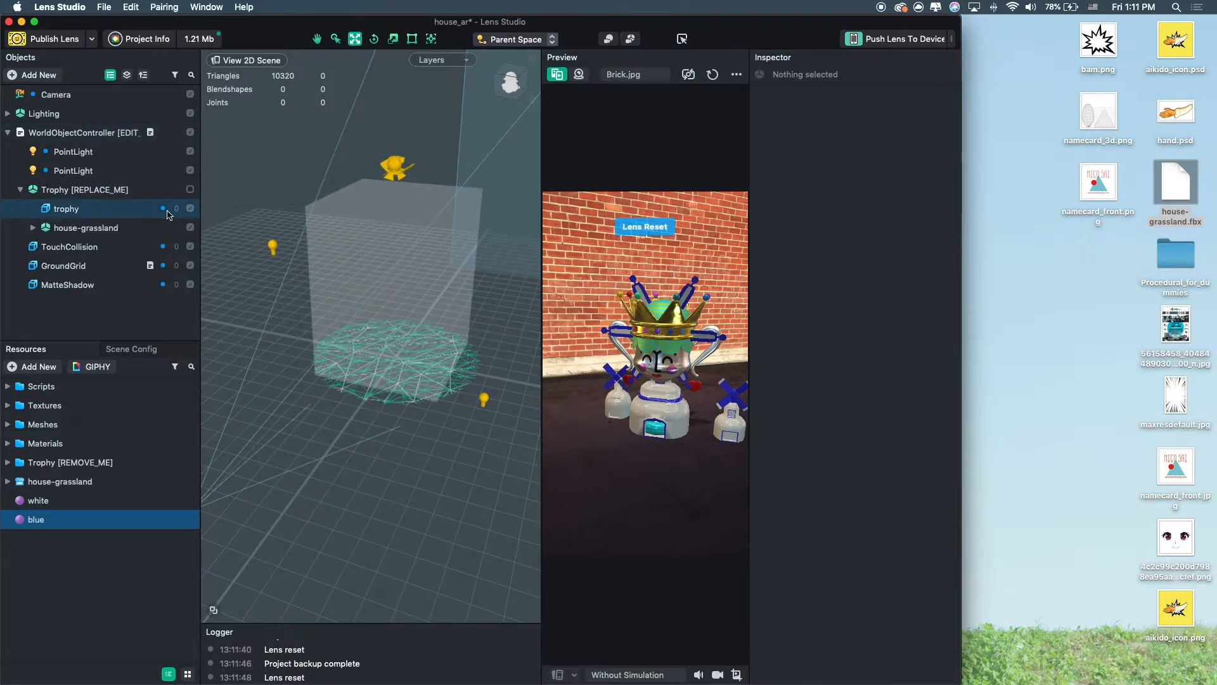
# Disable the trophy mesh inside Trophy and save the project.
pyautogui.click(190, 209)
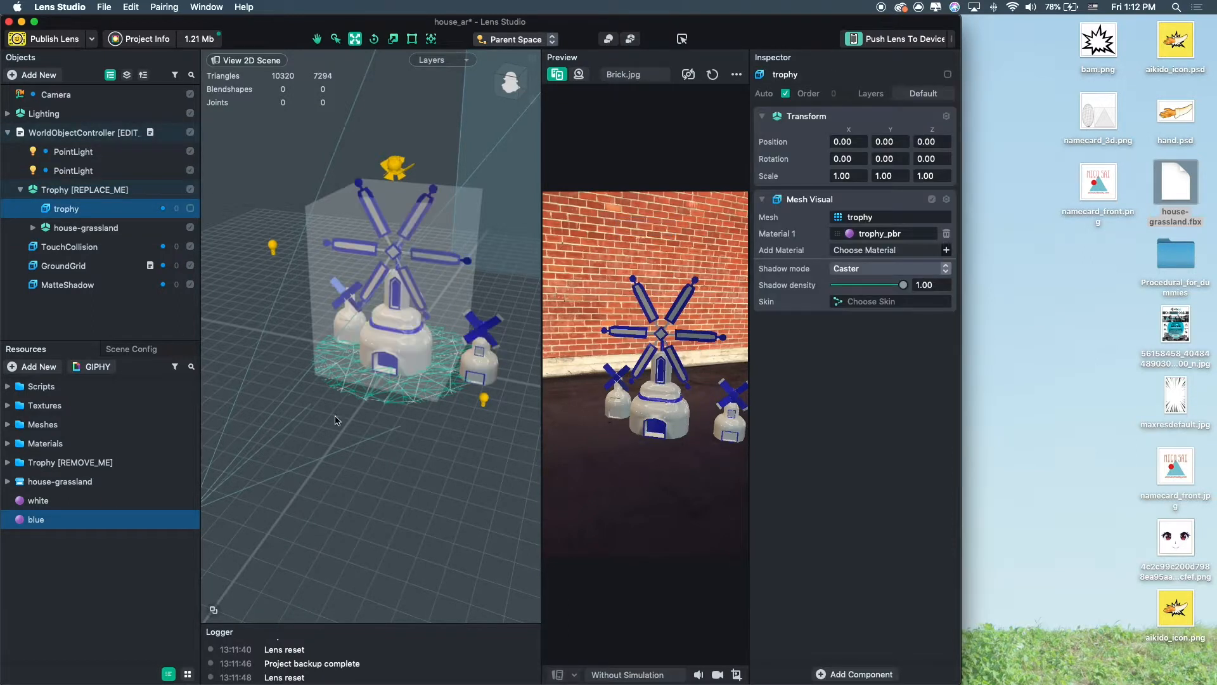
pyautogui.keyDown('alt'); pyautogui.moveTo(357, 445); pyautogui.dragTo(417, 445); pyautogui.keyUp('alt')
pyautogui.press('super+s')
# Move house2 and house2_fan together closer to the main windmill and save the project.
pyautogui.click(416, 321)
pyautogui.keyDown('alt'); pyautogui.moveTo(416, 322); pyautogui.dragTo(498, 272); pyautogui.keyUp('alt')
pyautogui.click(372, 437)
pyautogui.click(35, 228)
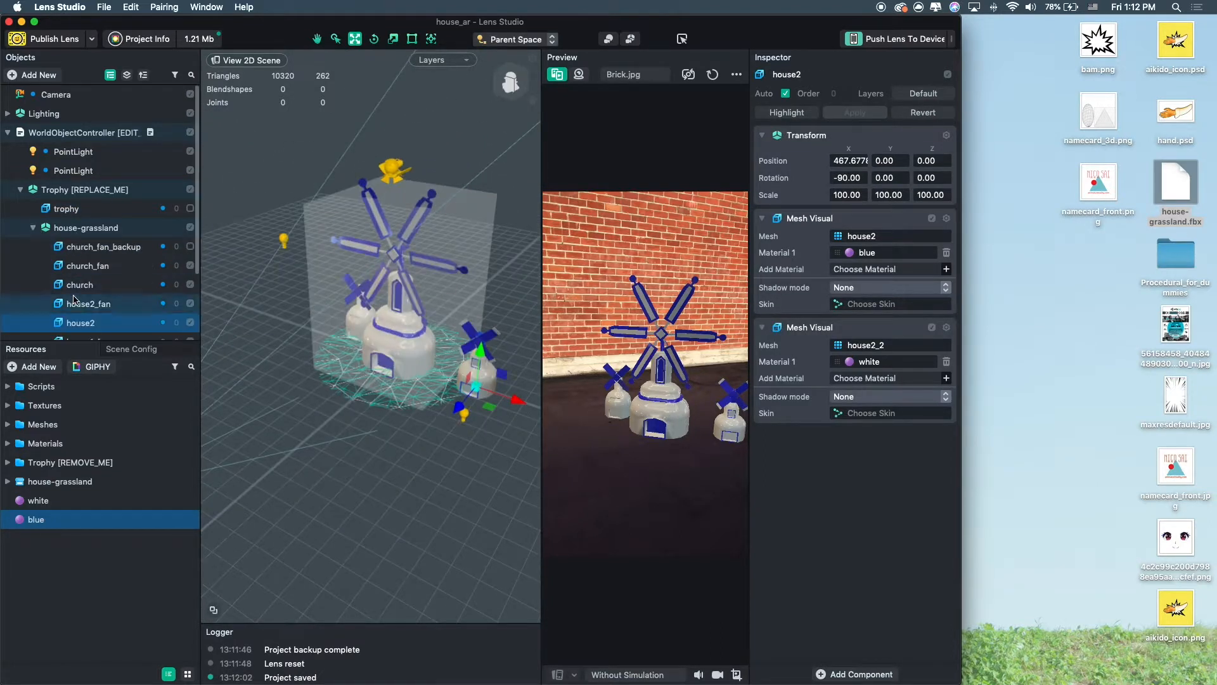
pyautogui.scroll(-3, 95, 314)
pyautogui.keyDown('super'); pyautogui.click(101, 261); pyautogui.keyUp('super')
pyautogui.keyDown('super'); pyautogui.click(80, 273); pyautogui.keyUp('super')
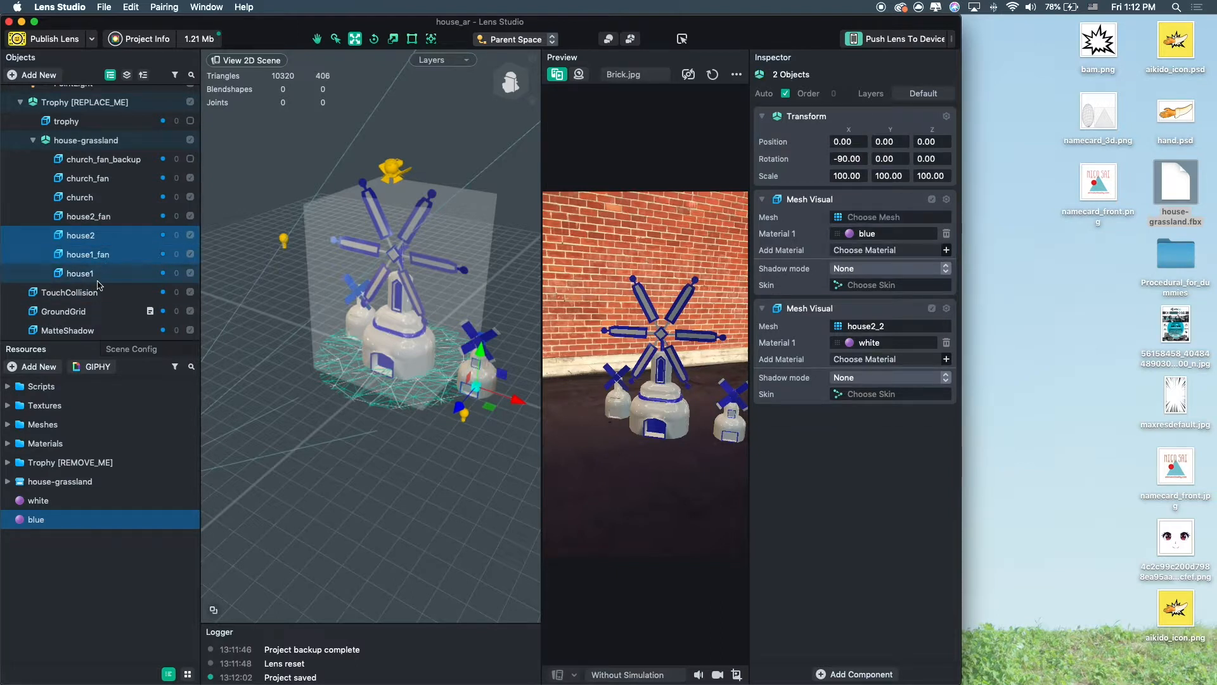
pyautogui.click(99, 273)
pyautogui.click(477, 374)
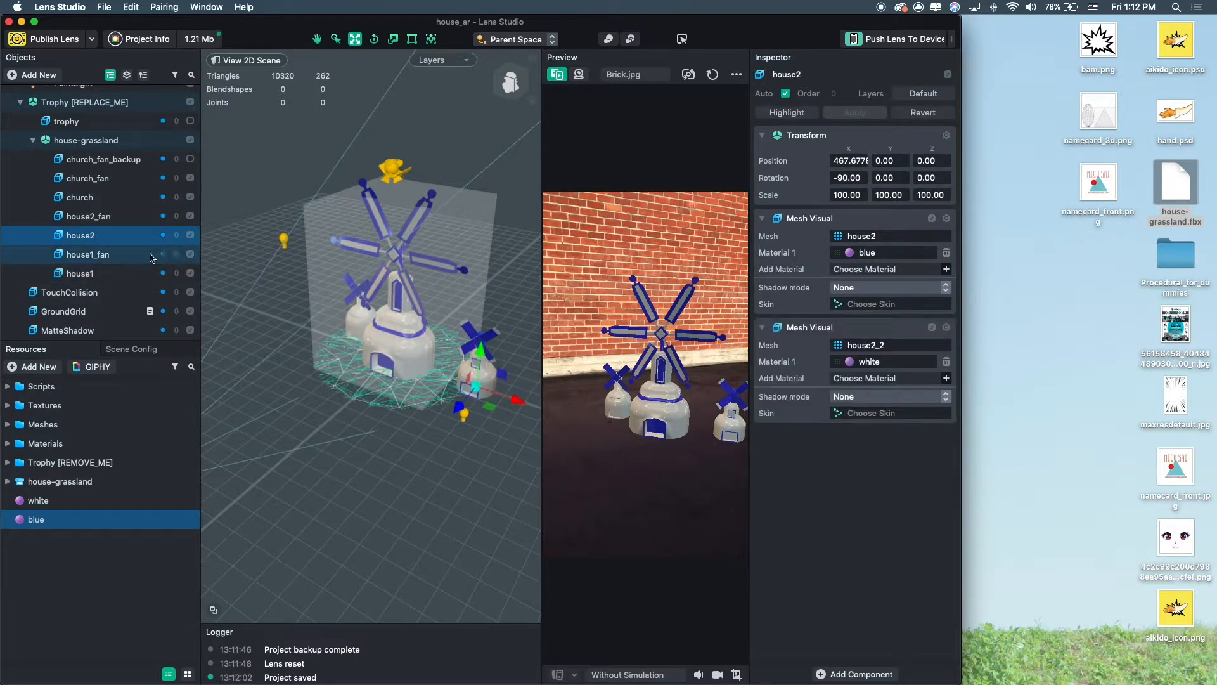
pyautogui.keyDown('super'); pyautogui.click(109, 219); pyautogui.keyUp('super')
pyautogui.moveTo(518, 351); pyautogui.dragTo(494, 324)
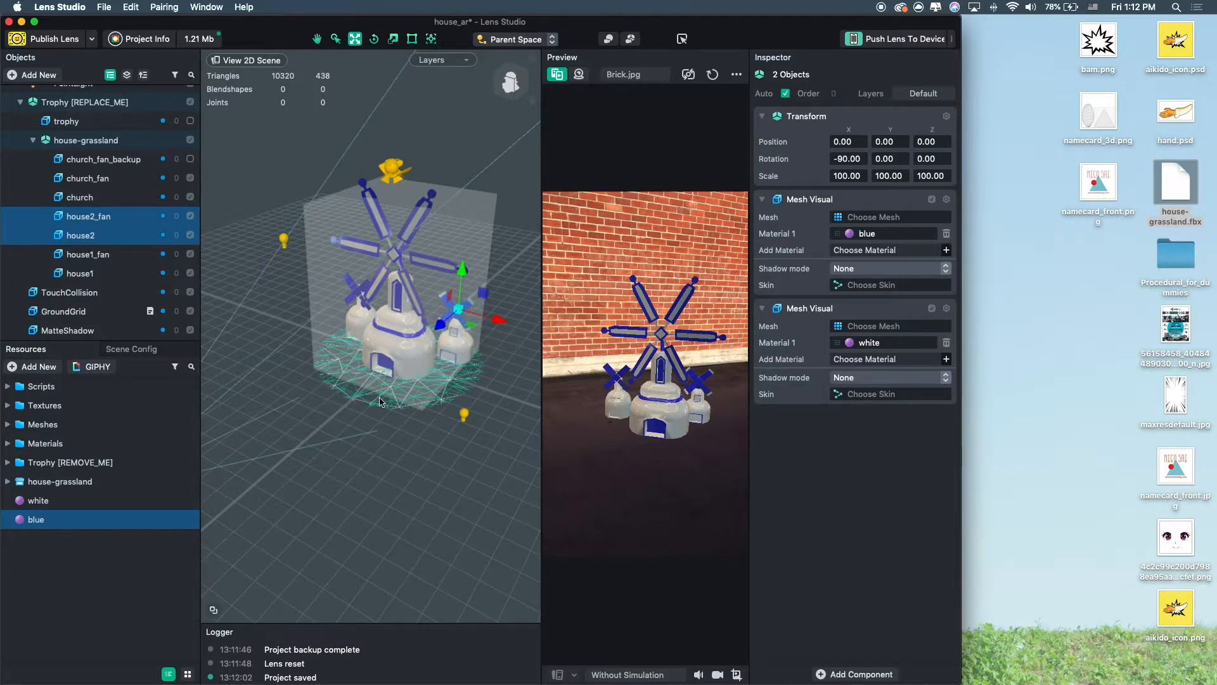
pyautogui.moveTo(394, 418); pyautogui.dragTo(410, 413)
pyautogui.press('super+s')
pyautogui.moveTo(663, 426); pyautogui.dragTo(718, 435)
pyautogui.click(33, 141)
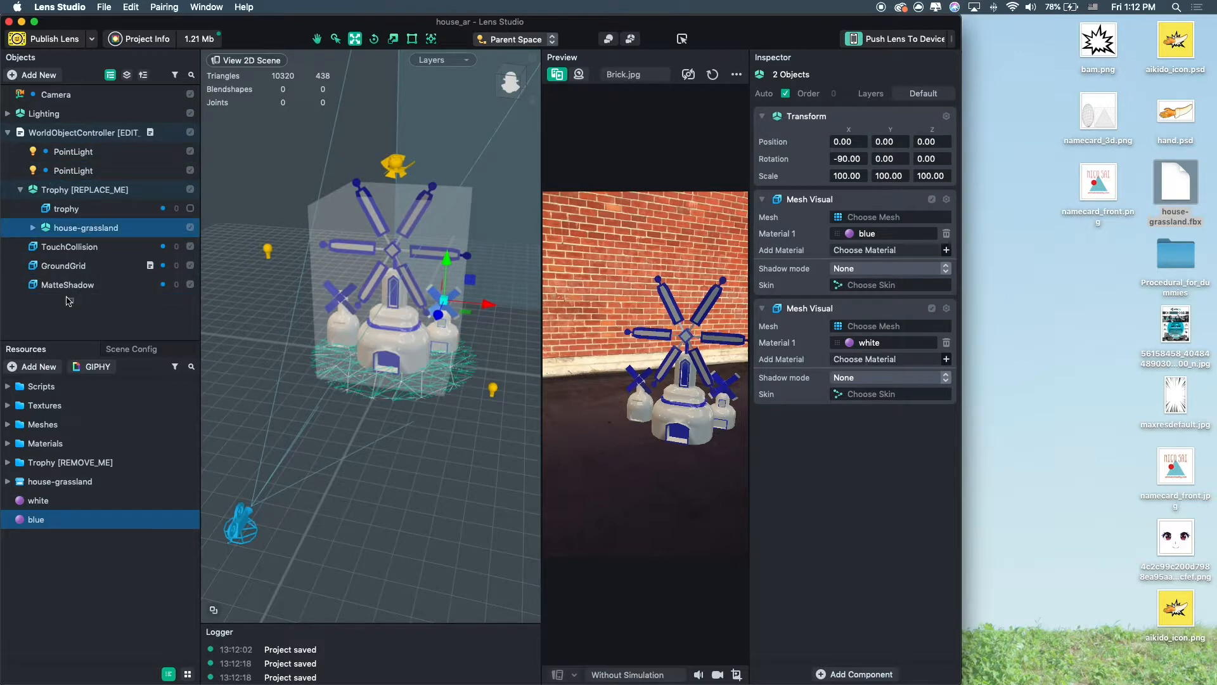
pyautogui.moveTo(50, 307); pyautogui.dragTo(50, 308)
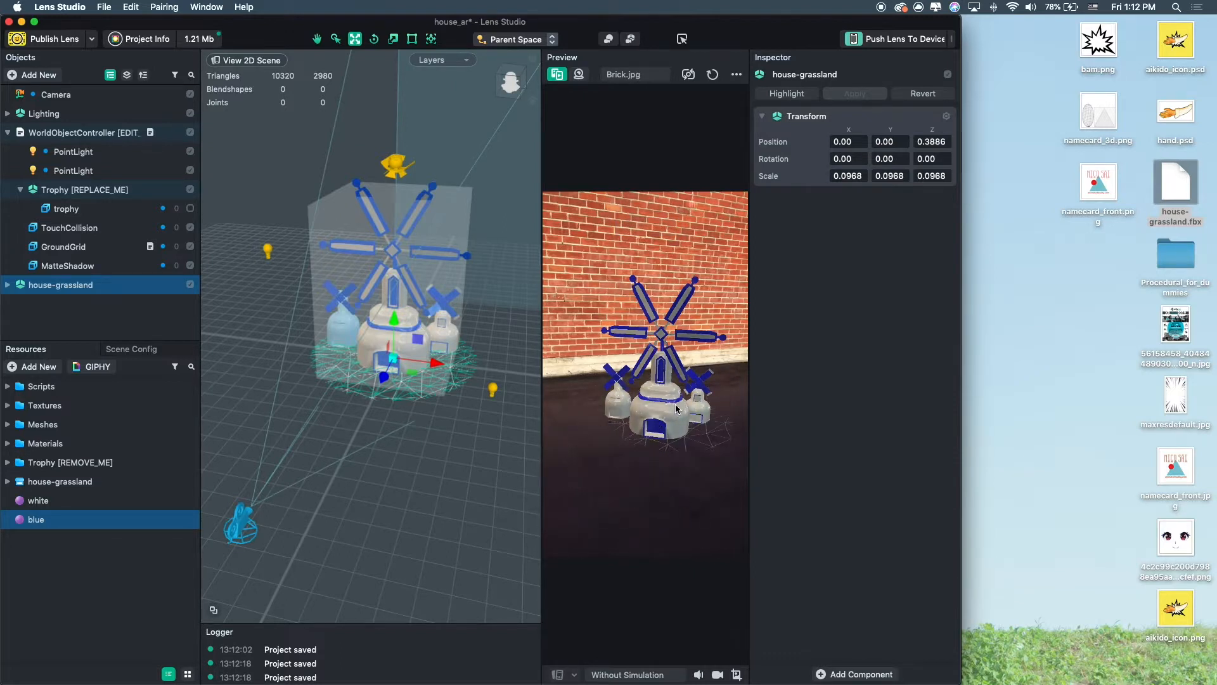
pyautogui.moveTo(61, 290); pyautogui.dragTo(97, 197)
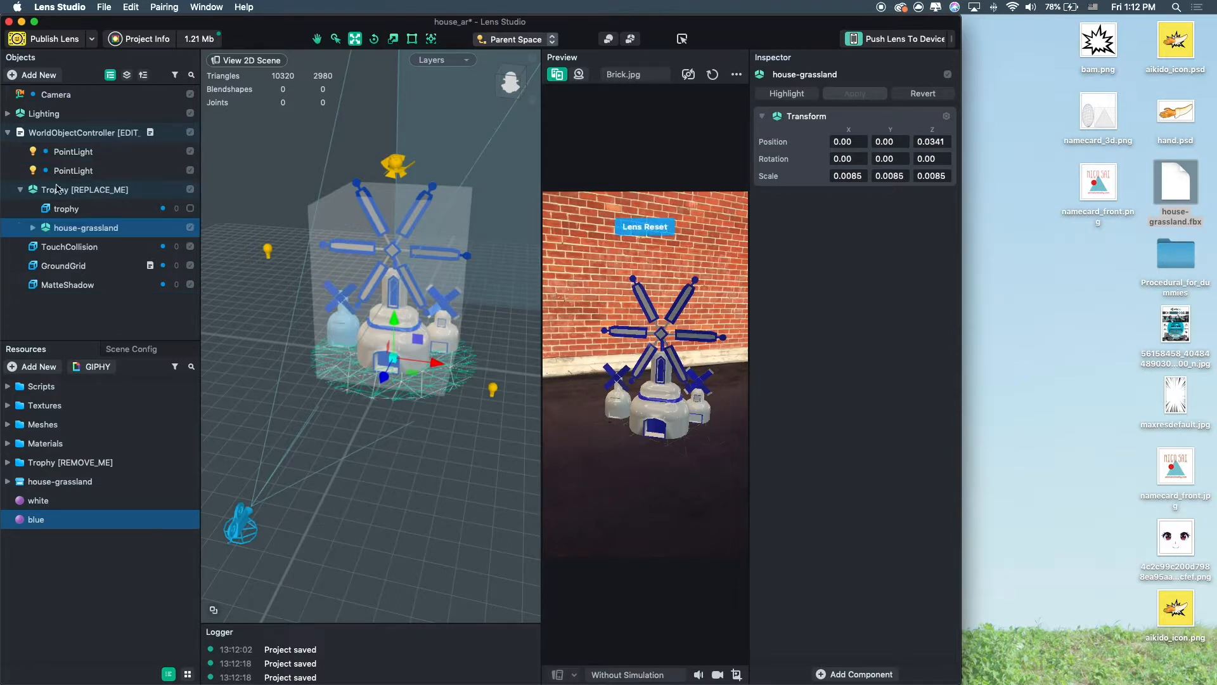
pyautogui.click(58, 190)
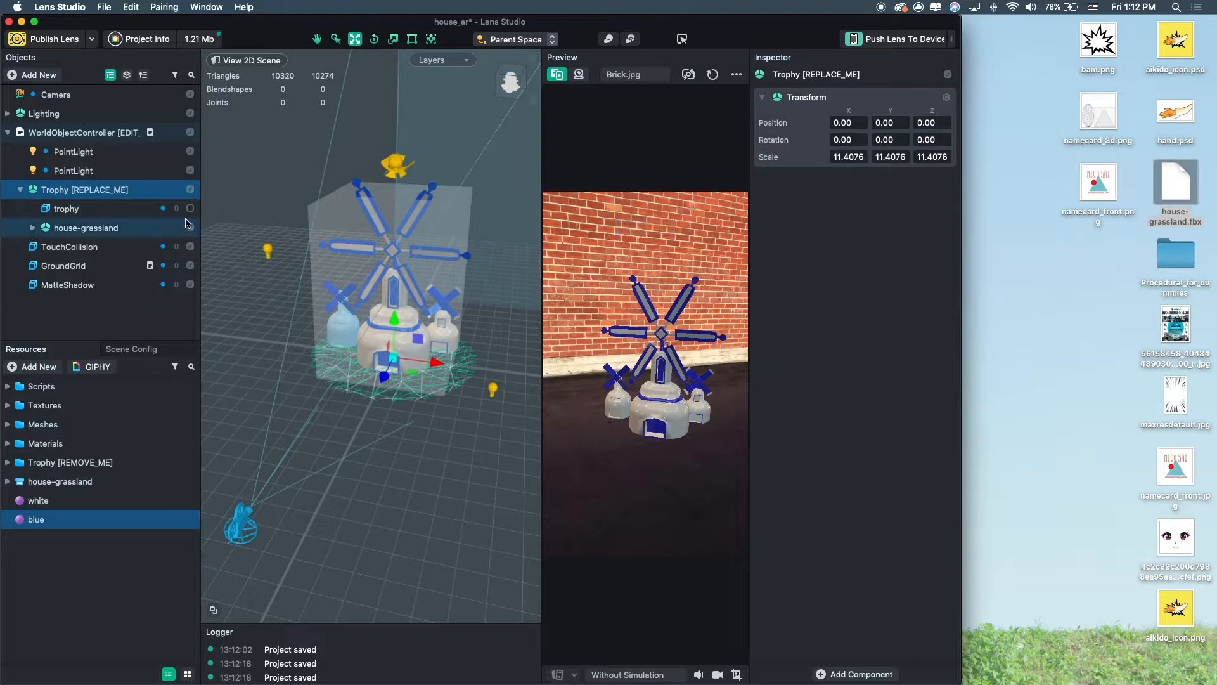
pyautogui.click(124, 210)
pyautogui.click(190, 209)
pyautogui.click(190, 210)
pyautogui.click(879, 39)
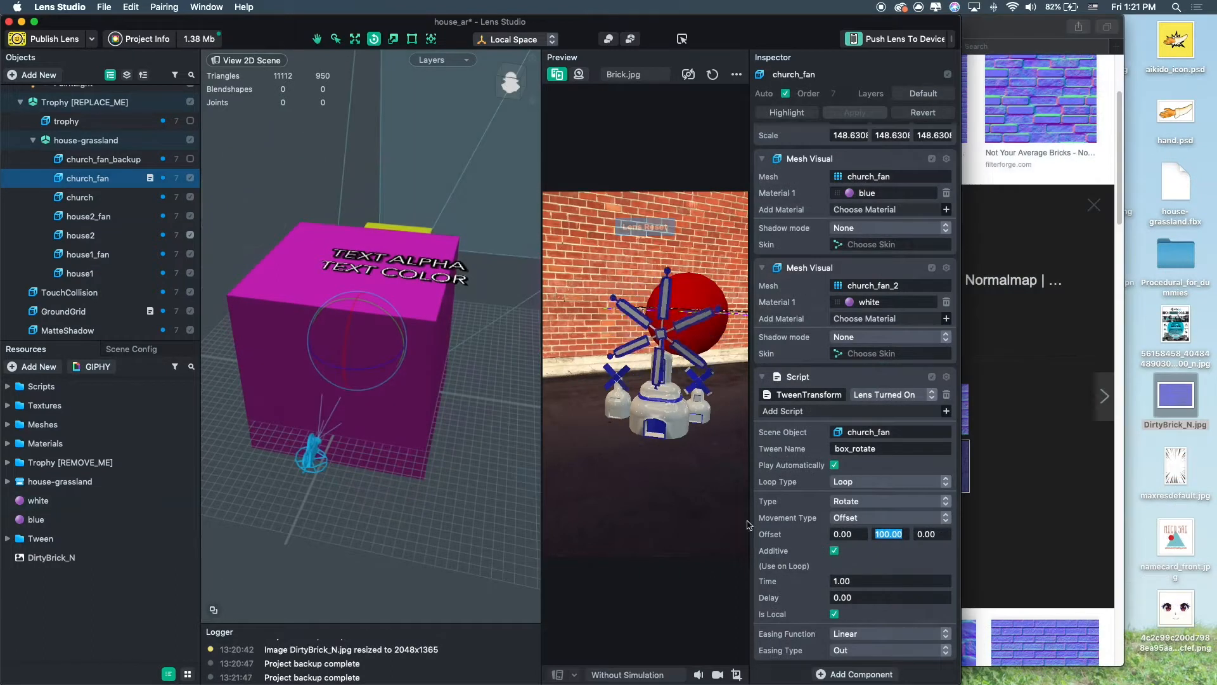
# Widen the preview panel and the application window.
pyautogui.moveTo(246, 283); pyautogui.dragTo(332, 281)
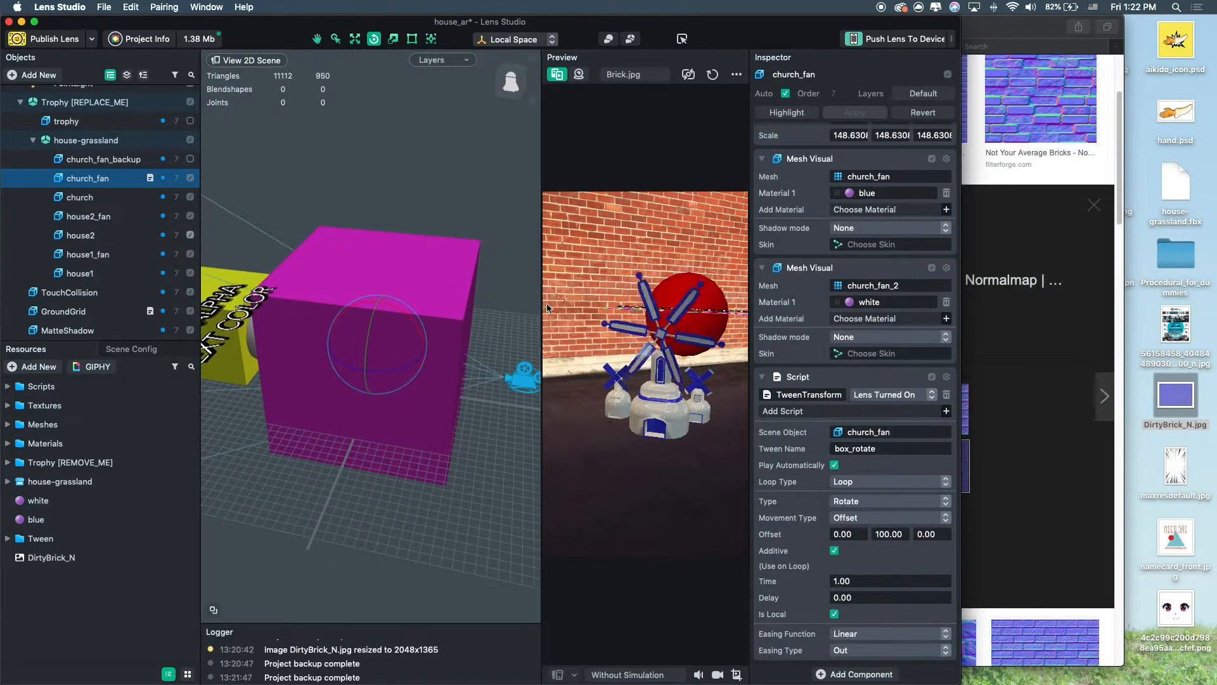
pyautogui.moveTo(542, 305); pyautogui.dragTo(450, 306)
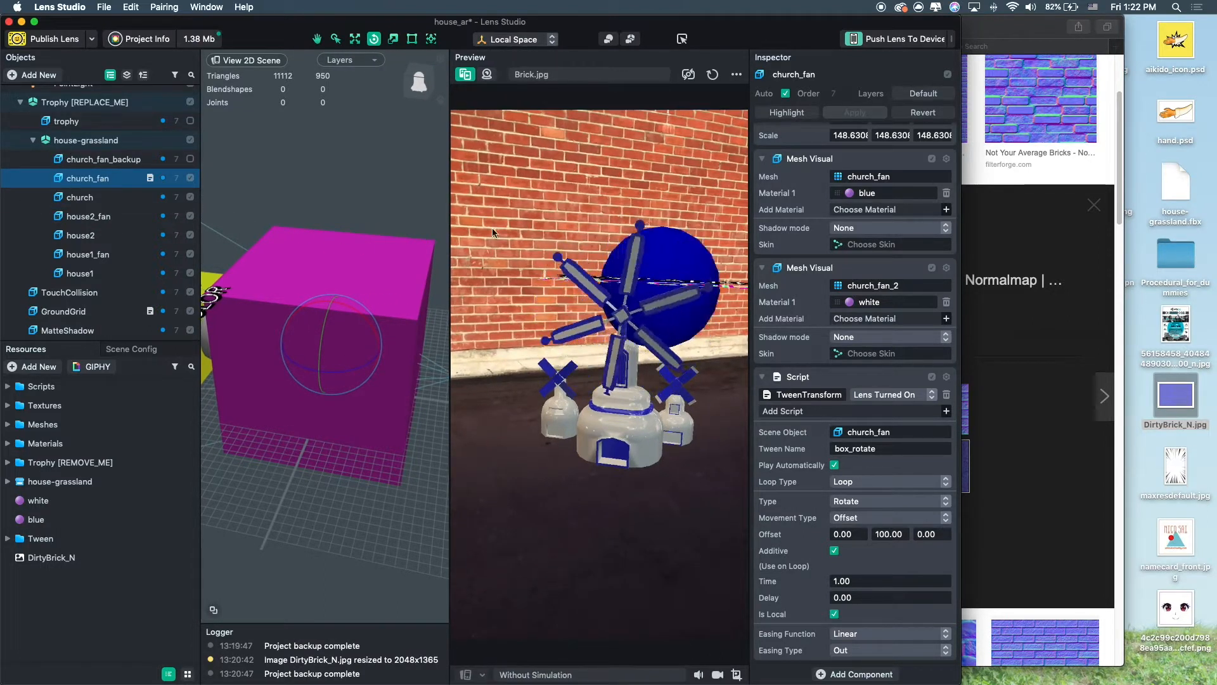
pyautogui.keyDown('alt'); pyautogui.moveTo(377, 279); pyautogui.dragTo(385, 274); pyautogui.keyUp('alt')
pyautogui.scroll(-10, 385, 274)
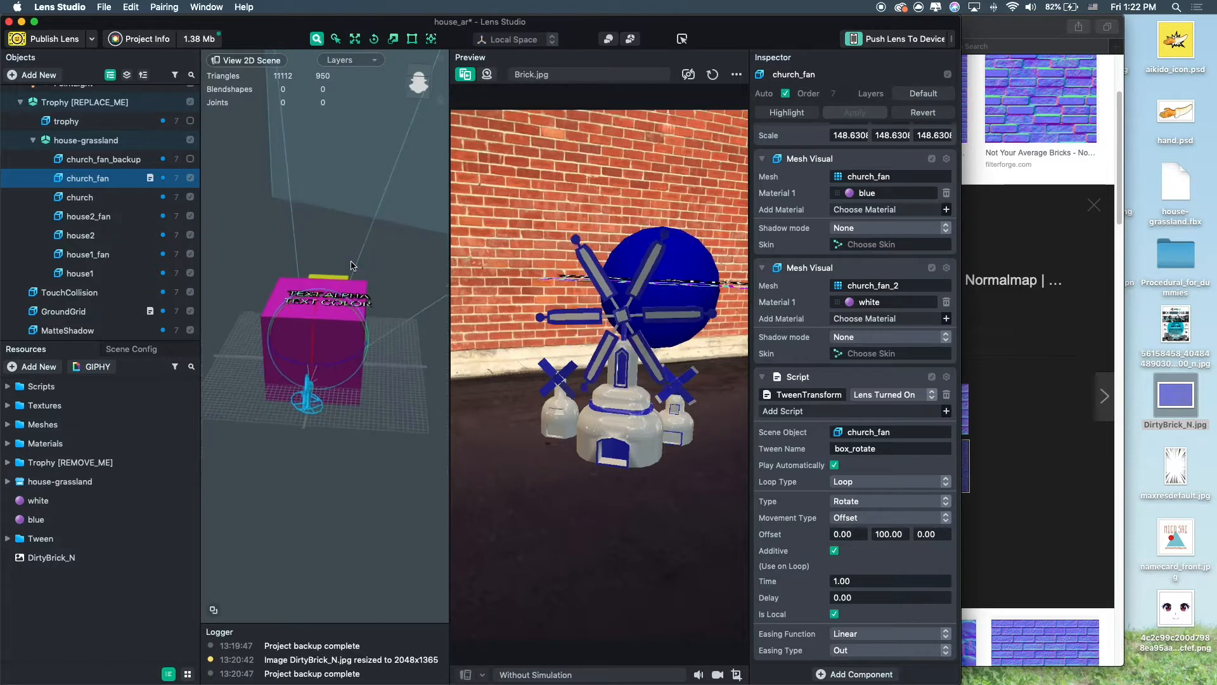
pyautogui.scroll(10, 358, 323)
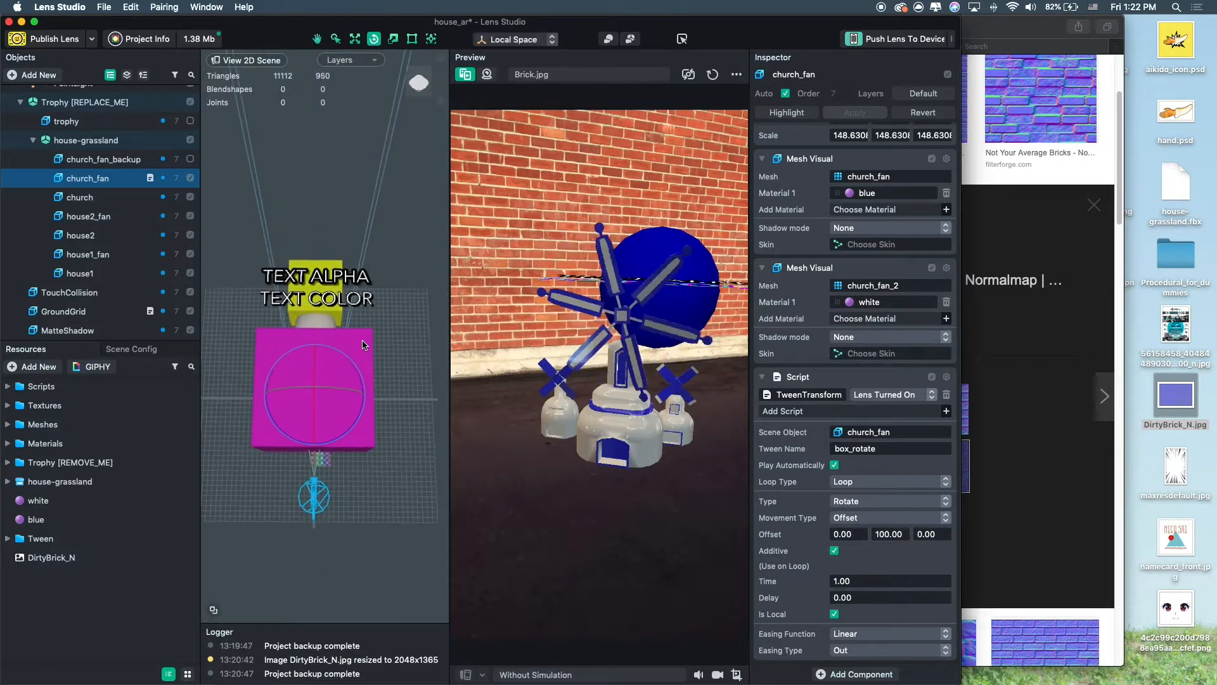
pyautogui.moveTo(366, 357); pyautogui.dragTo(375, 311, button='middle')
pyautogui.scroll(-5, 374, 307)
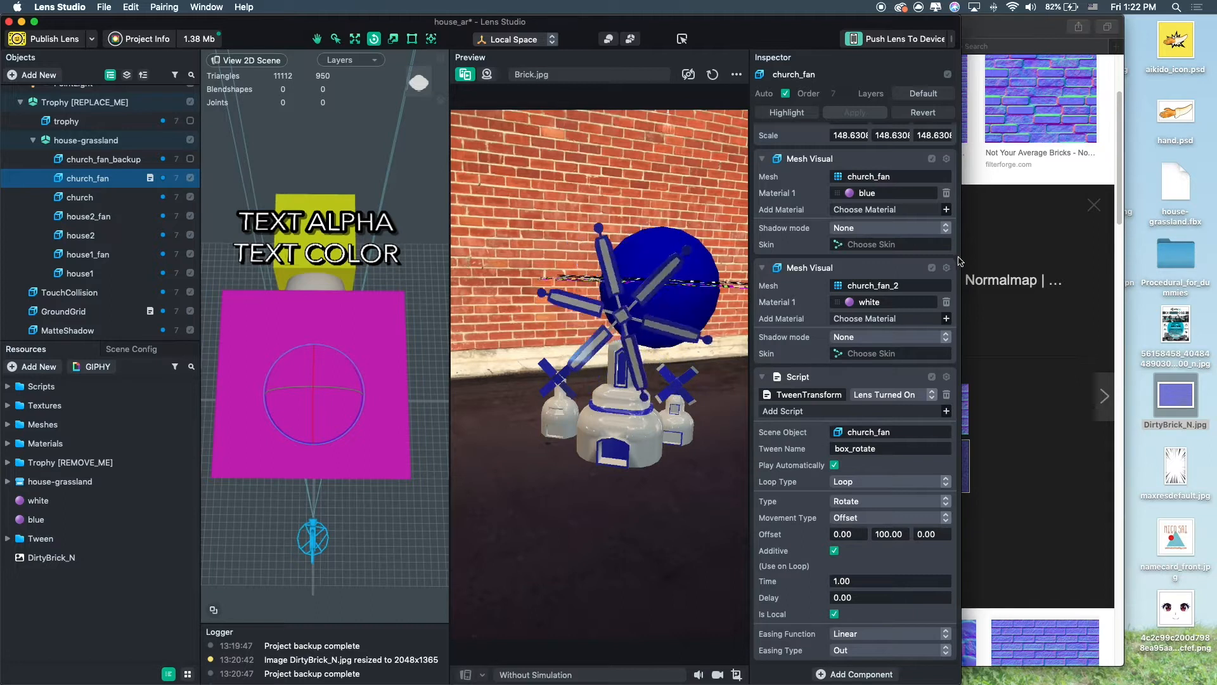
pyautogui.moveTo(960, 257); pyautogui.dragTo(994, 250)
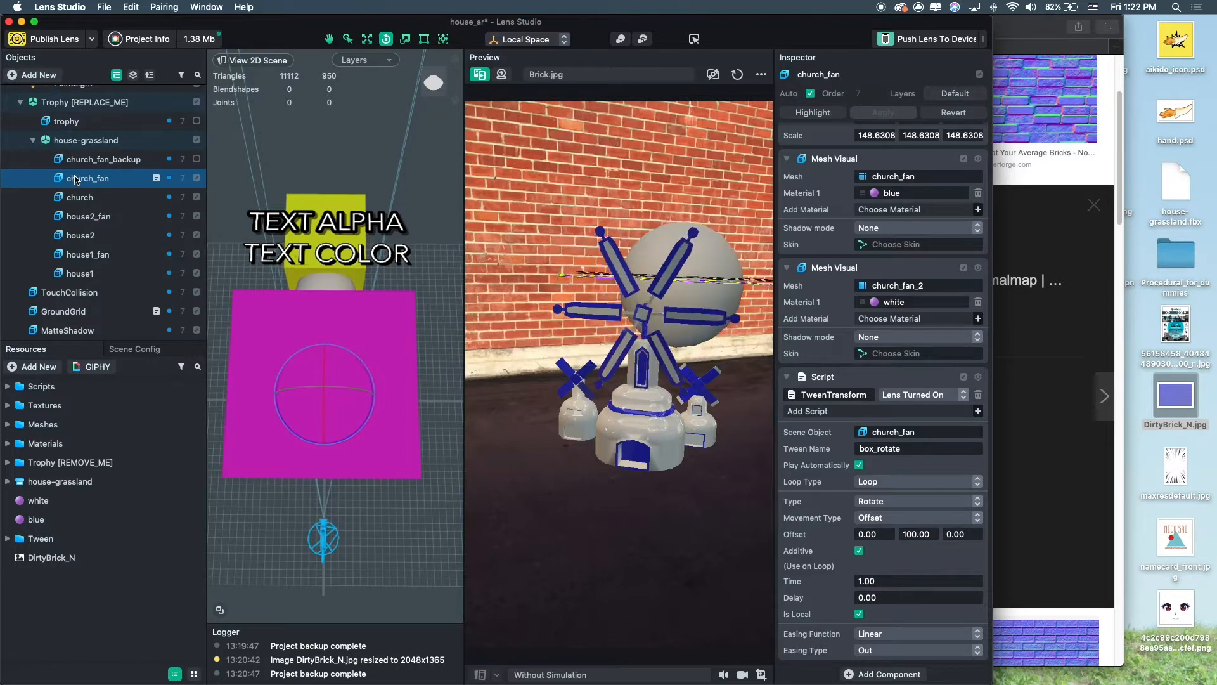
pyautogui.scroll(6, 33, 137)
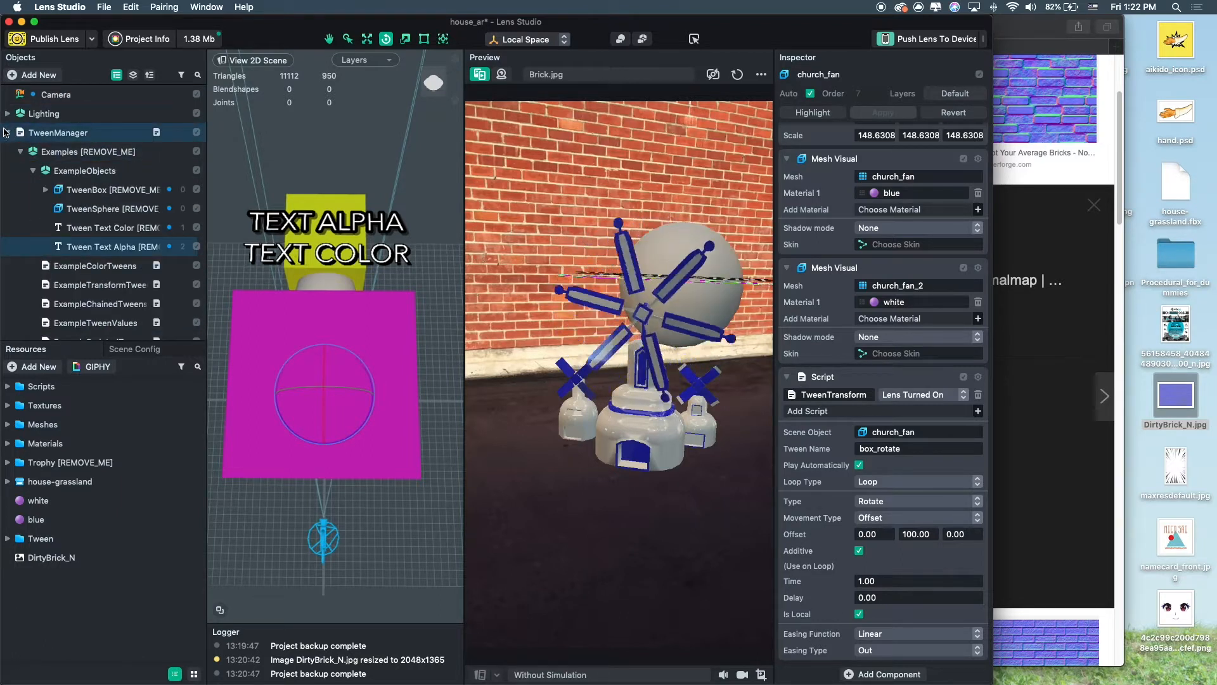
# Add a Tween Manager helper script and move it to the top level of the scene hierarchy.
pyautogui.click(8, 133)
pyautogui.click(27, 74)
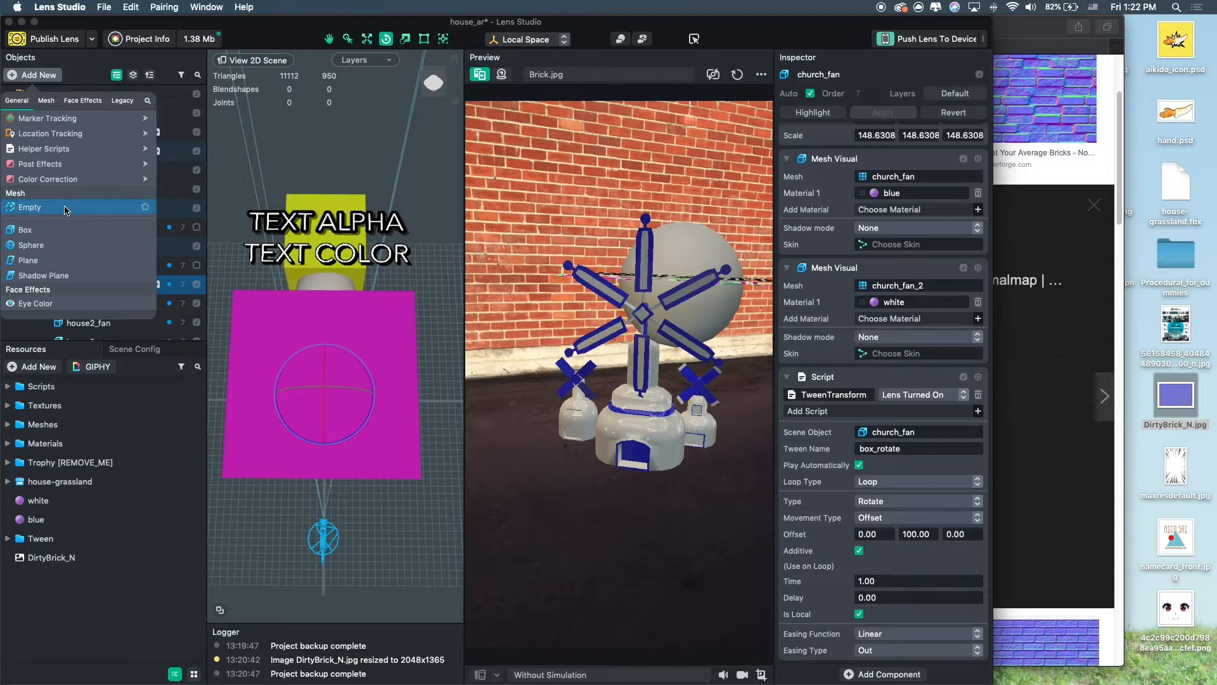
pyautogui.moveTo(61, 149)
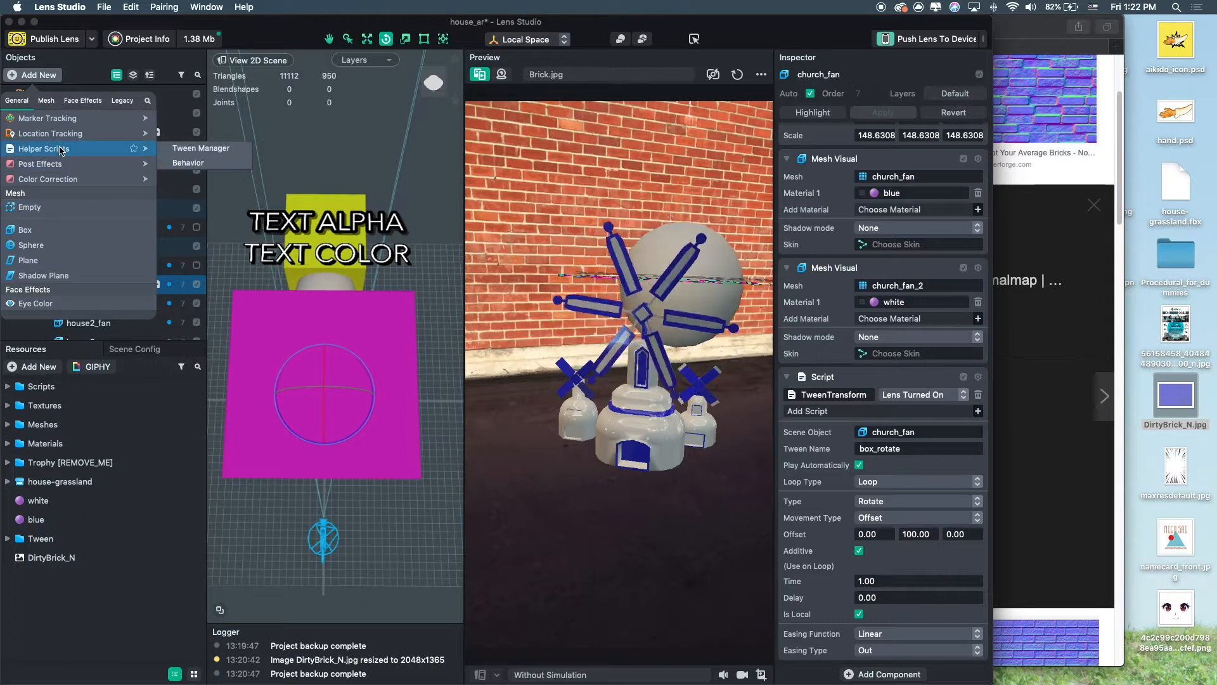
pyautogui.click(198, 149)
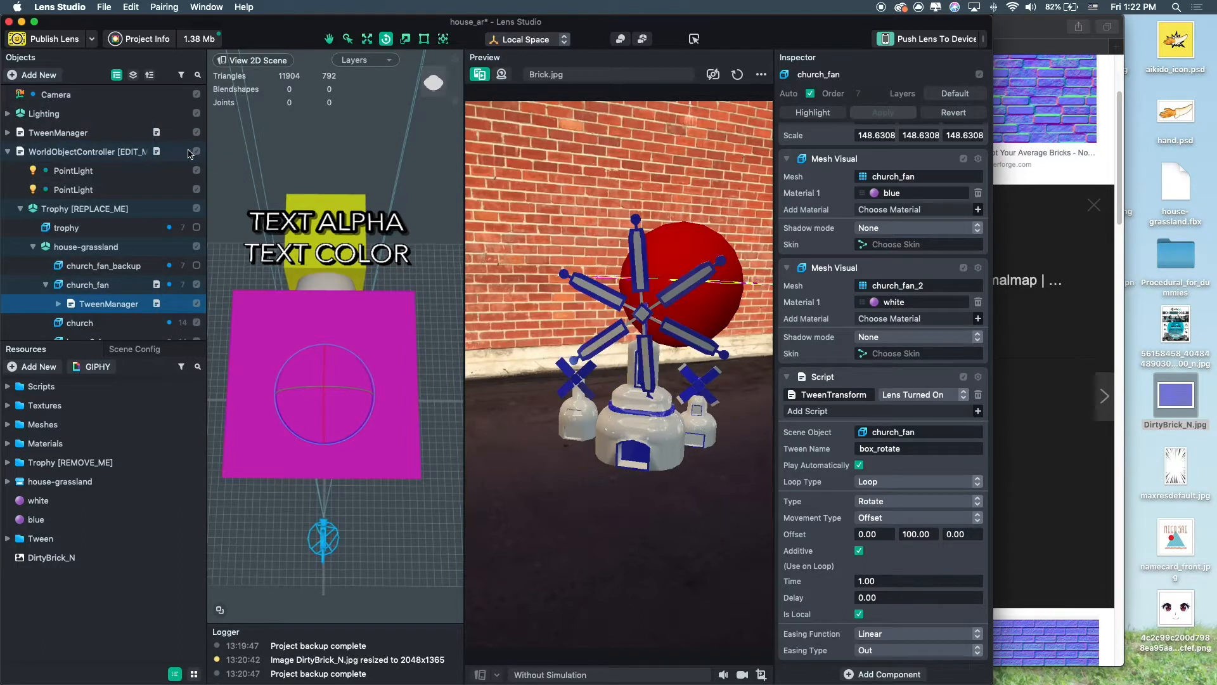
pyautogui.moveTo(102, 302); pyautogui.dragTo(73, 132)
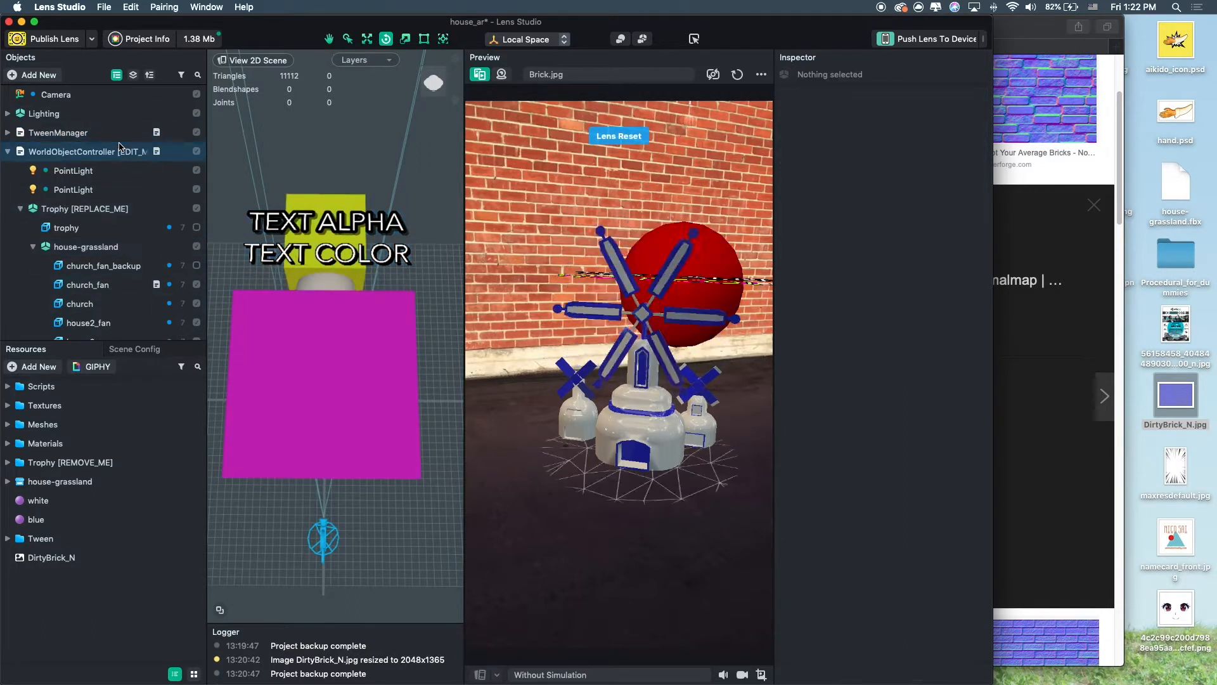
# Disable WorldObjectController and expand the TweenManager to show its Examples object.
pyautogui.click(73, 132)
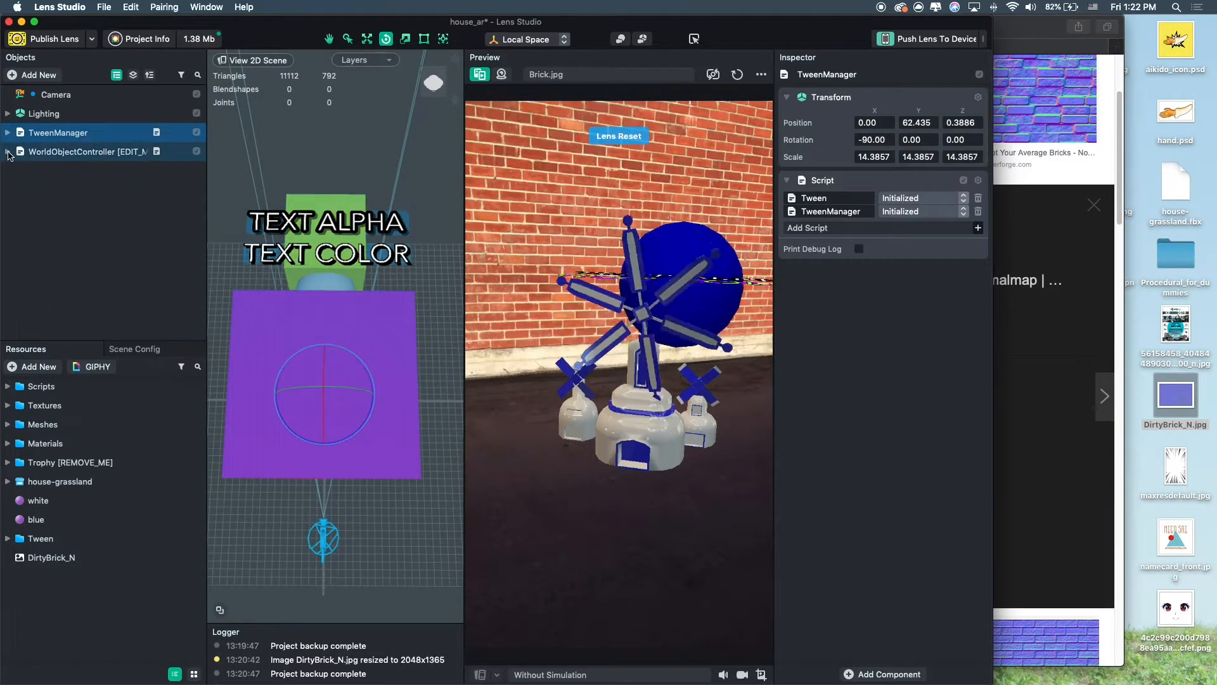
pyautogui.click(196, 152)
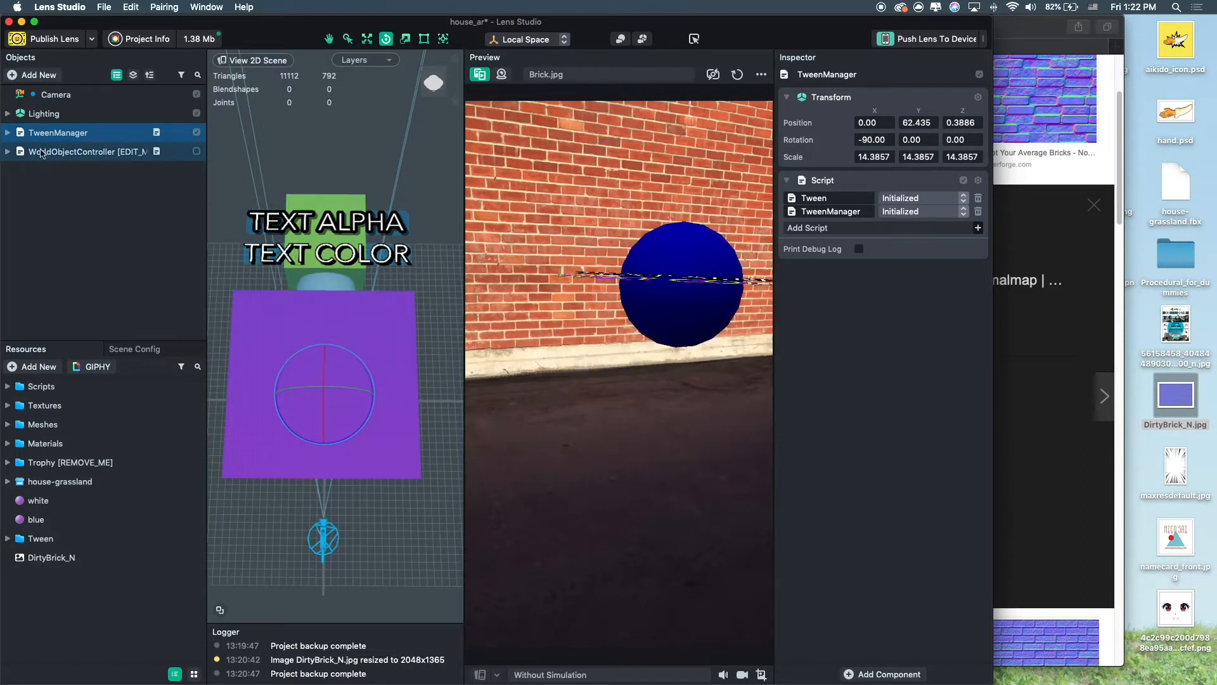
pyautogui.click(7, 134)
pyautogui.click(21, 152)
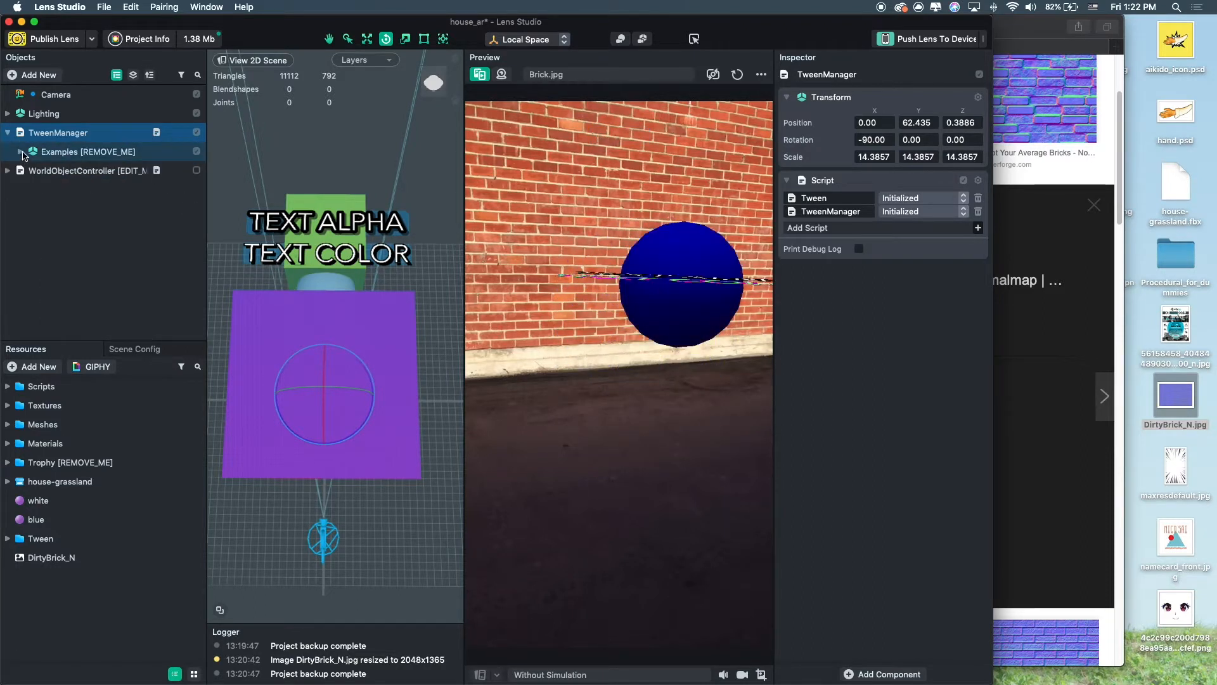
# Expand the TweenManager's Examples and scale the TweenManager down with the transform gizmos in the scene view.
pyautogui.click(20, 152)
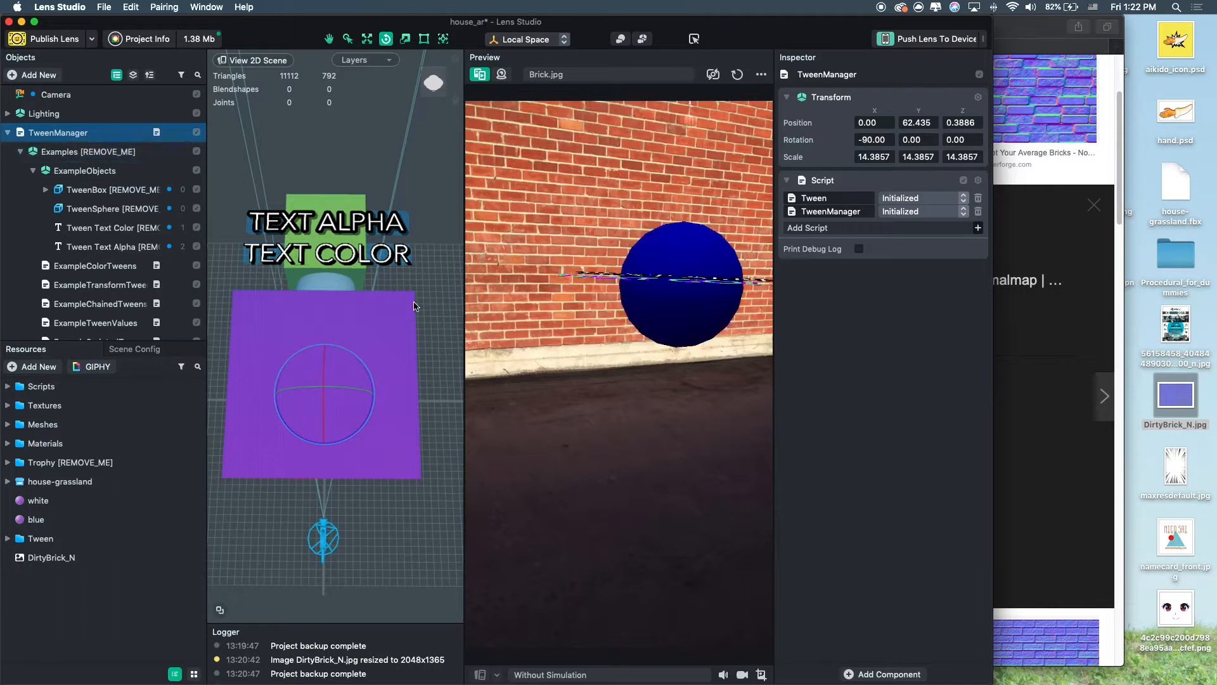
pyautogui.scroll(-3, 374, 401)
pyautogui.press('w')
pyautogui.keyDown('alt'); pyautogui.moveTo(372, 401); pyautogui.dragTo(321, 367); pyautogui.keyUp('alt')
pyautogui.press('e')
pyautogui.press('r')
pyautogui.press('e')
pyautogui.press('r')
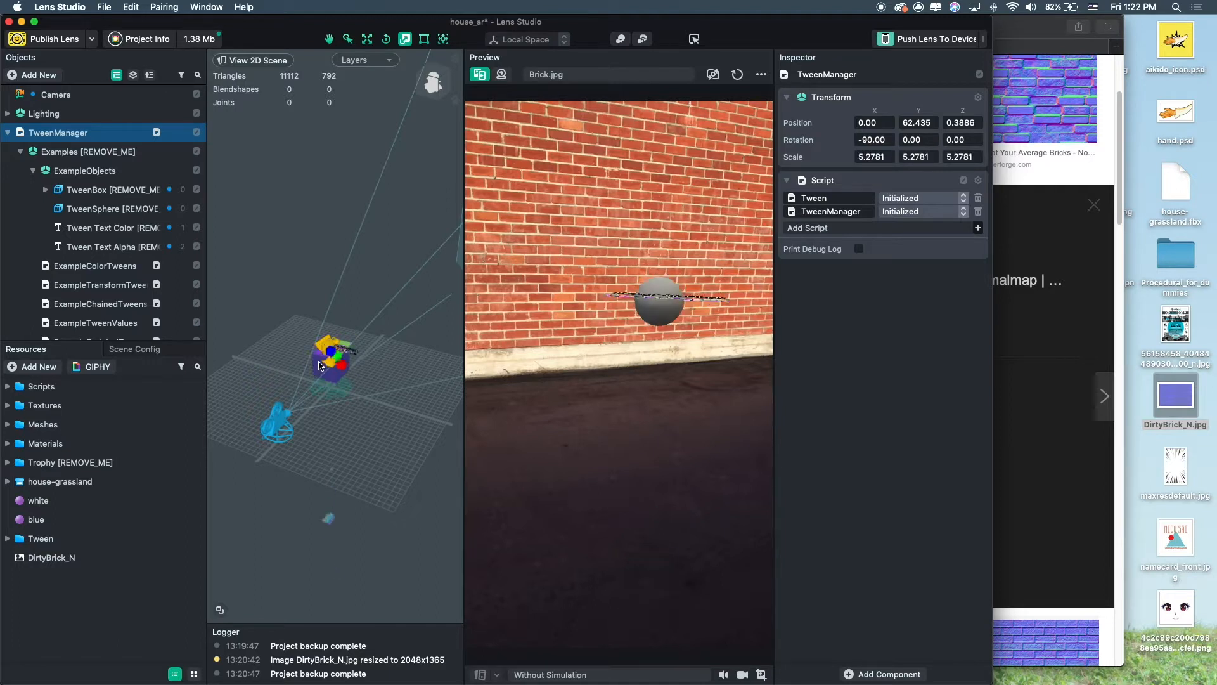
pyautogui.keyDown('alt'); pyautogui.moveTo(355, 406); pyautogui.dragTo(394, 416); pyautogui.keyUp('alt')
pyautogui.keyDown('alt'); pyautogui.moveTo(394, 416); pyautogui.dragTo(329, 421, button='right'); pyautogui.keyUp('alt')
pyautogui.keyDown('alt'); pyautogui.moveTo(329, 421); pyautogui.dragTo(400, 317, button='middle'); pyautogui.keyUp('alt')
pyautogui.keyDown('alt'); pyautogui.moveTo(399, 317); pyautogui.dragTo(388, 372, button='right'); pyautogui.keyUp('alt')
pyautogui.keyDown('alt'); pyautogui.moveTo(388, 373); pyautogui.dragTo(448, 318); pyautogui.keyUp('alt')
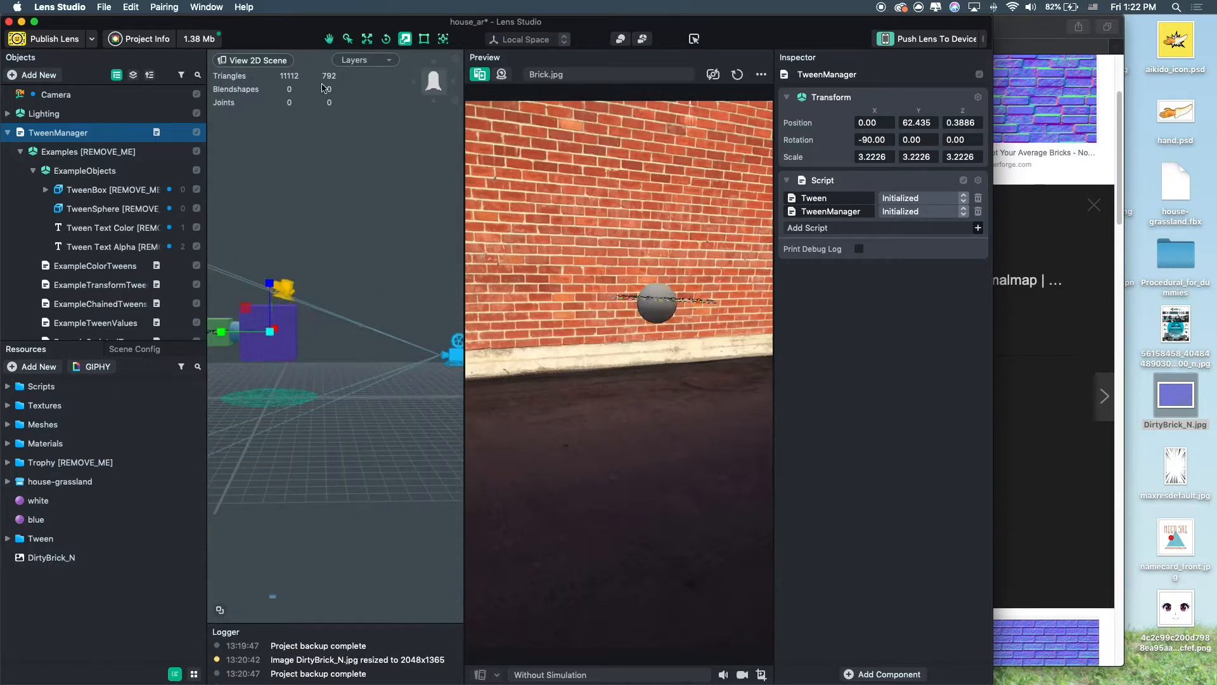
pyautogui.keyDown('alt'); pyautogui.moveTo(349, 291); pyautogui.dragTo(370, 318, button='middle'); pyautogui.keyUp('alt')
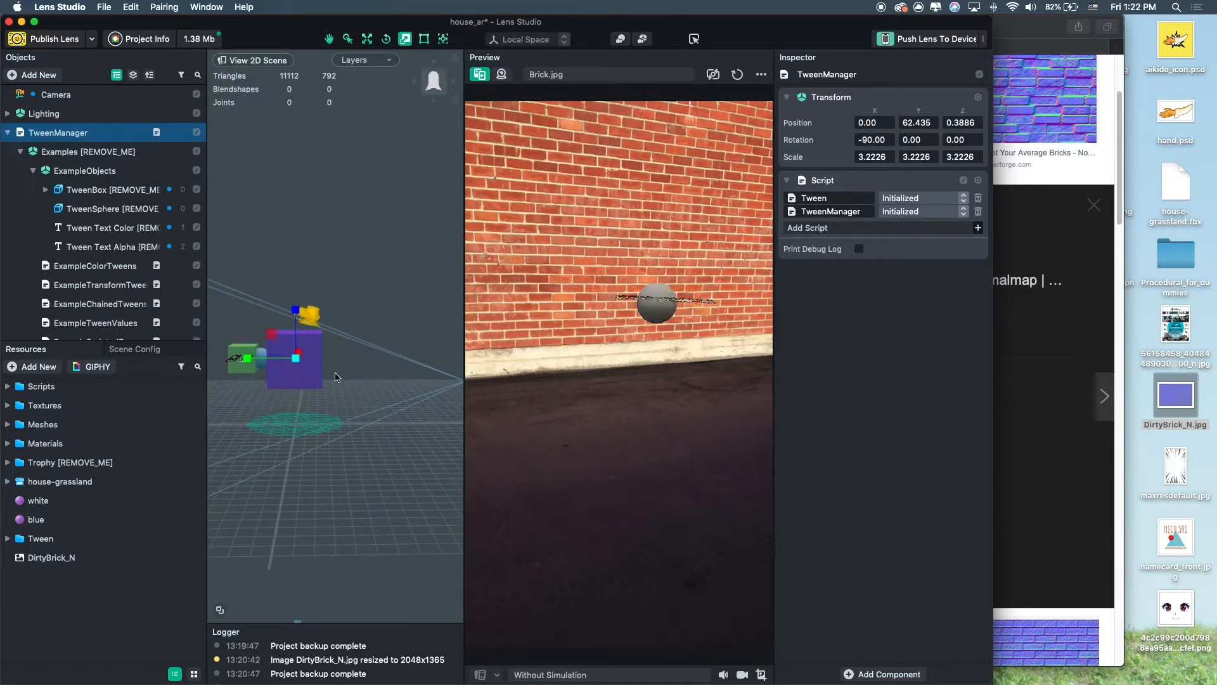
pyautogui.keyDown('alt'); pyautogui.moveTo(336, 372); pyautogui.dragTo(380, 405); pyautogui.keyUp('alt')
pyautogui.keyDown('alt'); pyautogui.moveTo(344, 225); pyautogui.dragTo(320, 258); pyautogui.keyUp('alt')
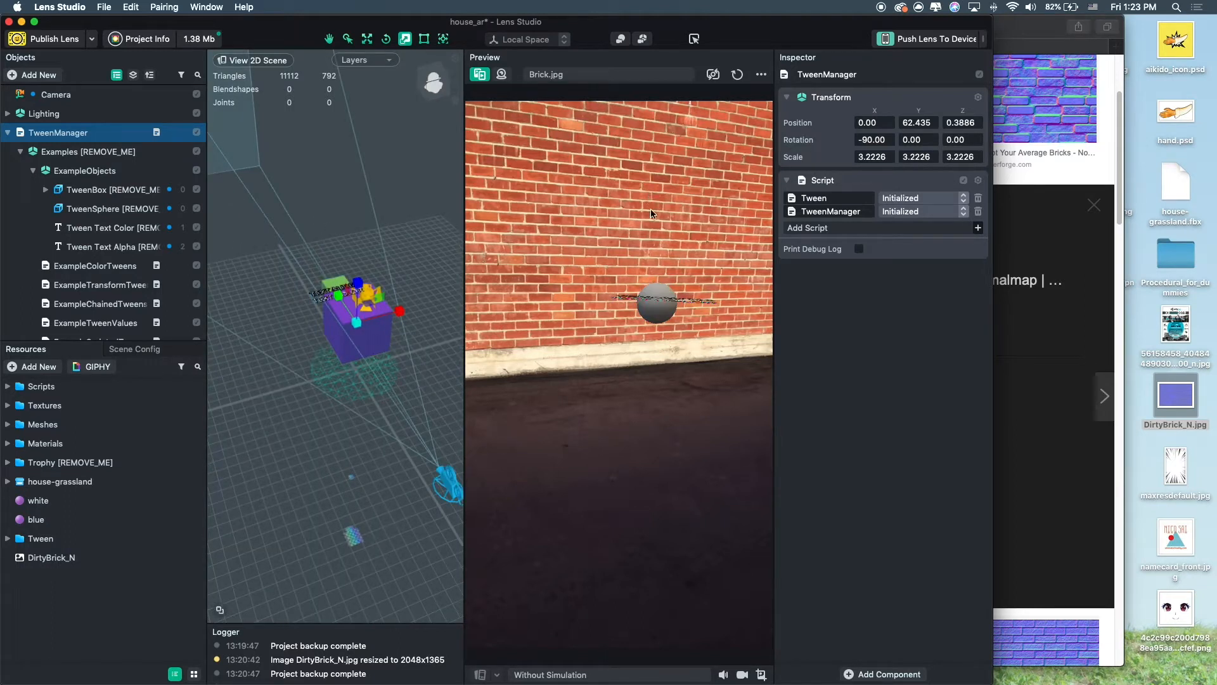
# Move the TweenManager and its example objects away from the windmill with the move gizmo.
pyautogui.scroll(5, 369, 317)
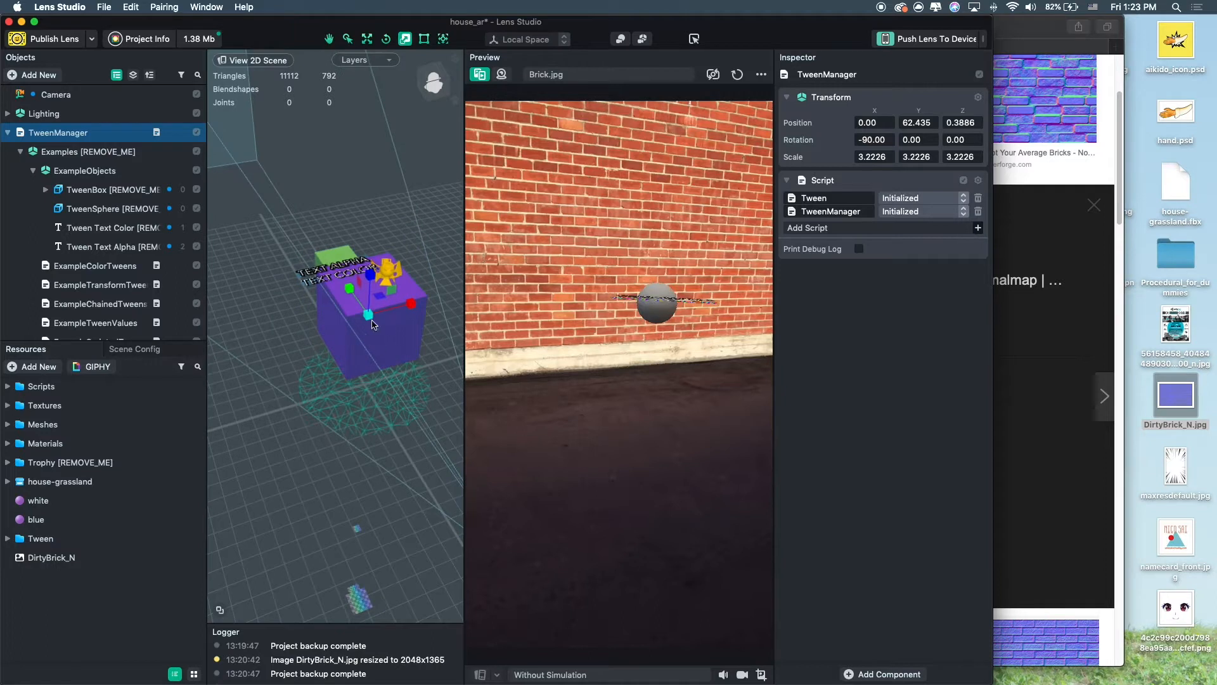
pyautogui.scroll(5, 380, 317)
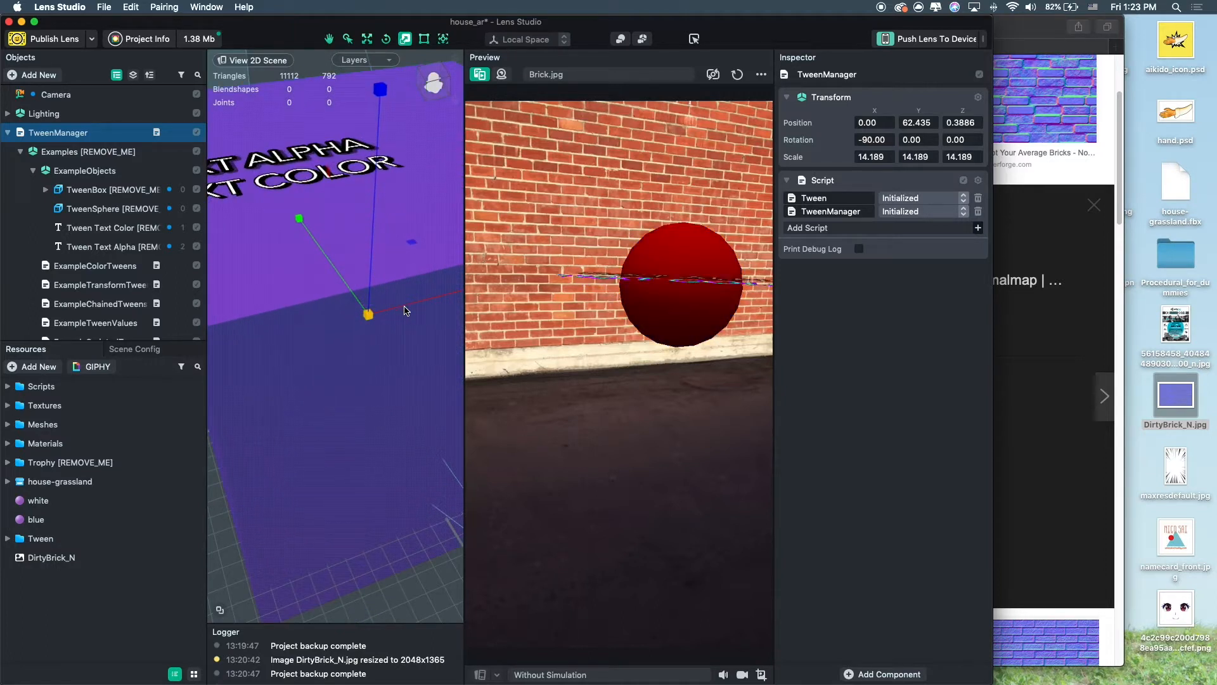
pyautogui.scroll(-7, 393, 318)
pyautogui.moveTo(260, 360); pyautogui.dragTo(320, 349, button='right')
pyautogui.press('w')
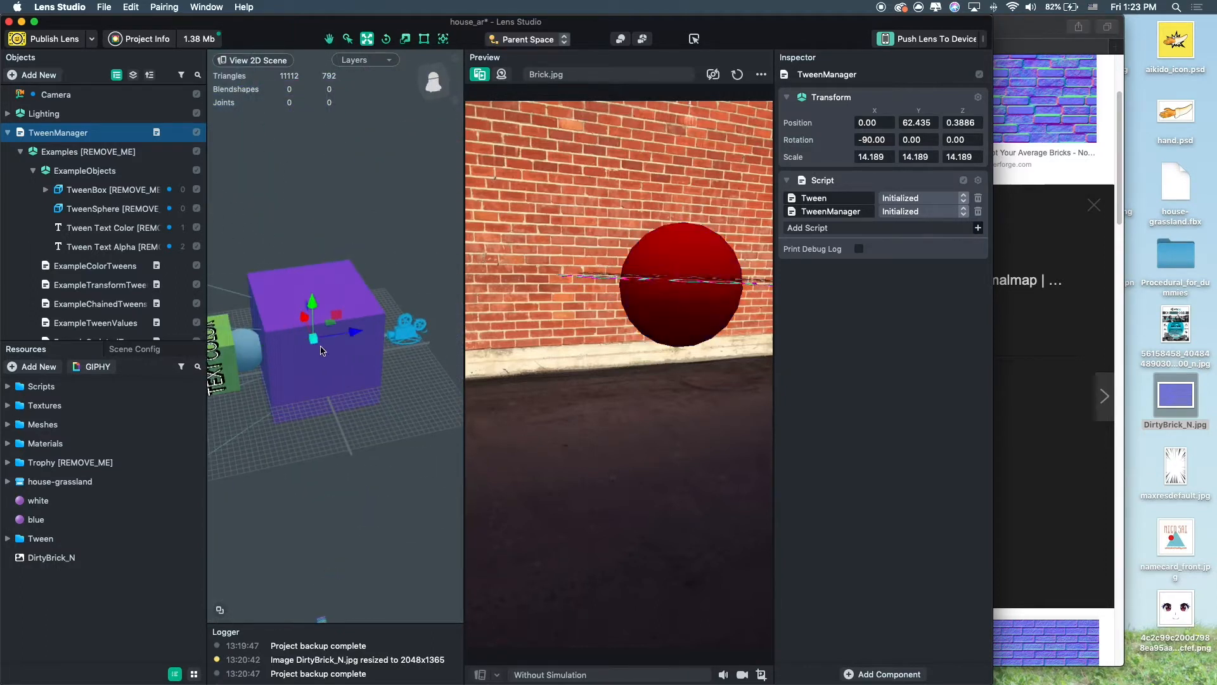
pyautogui.moveTo(357, 334); pyautogui.dragTo(233, 361)
pyautogui.moveTo(423, 326); pyautogui.dragTo(495, 301, button='middle')
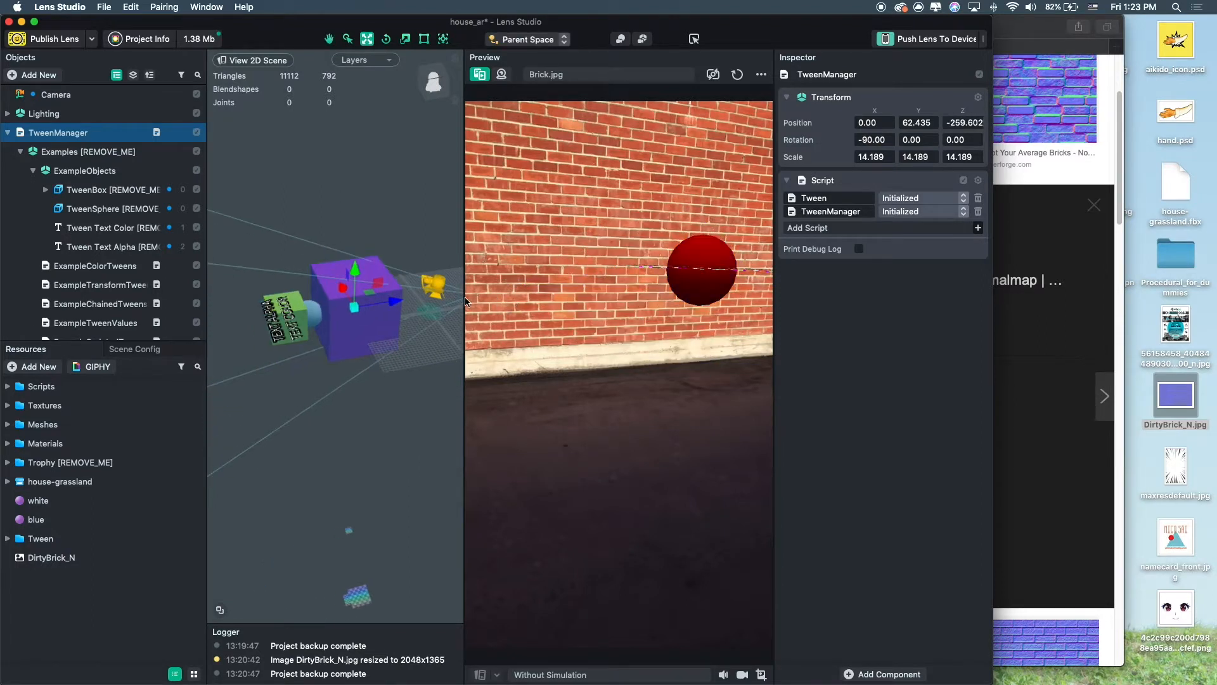
pyautogui.moveTo(396, 307); pyautogui.dragTo(298, 329)
pyautogui.scroll(-5, 406, 322)
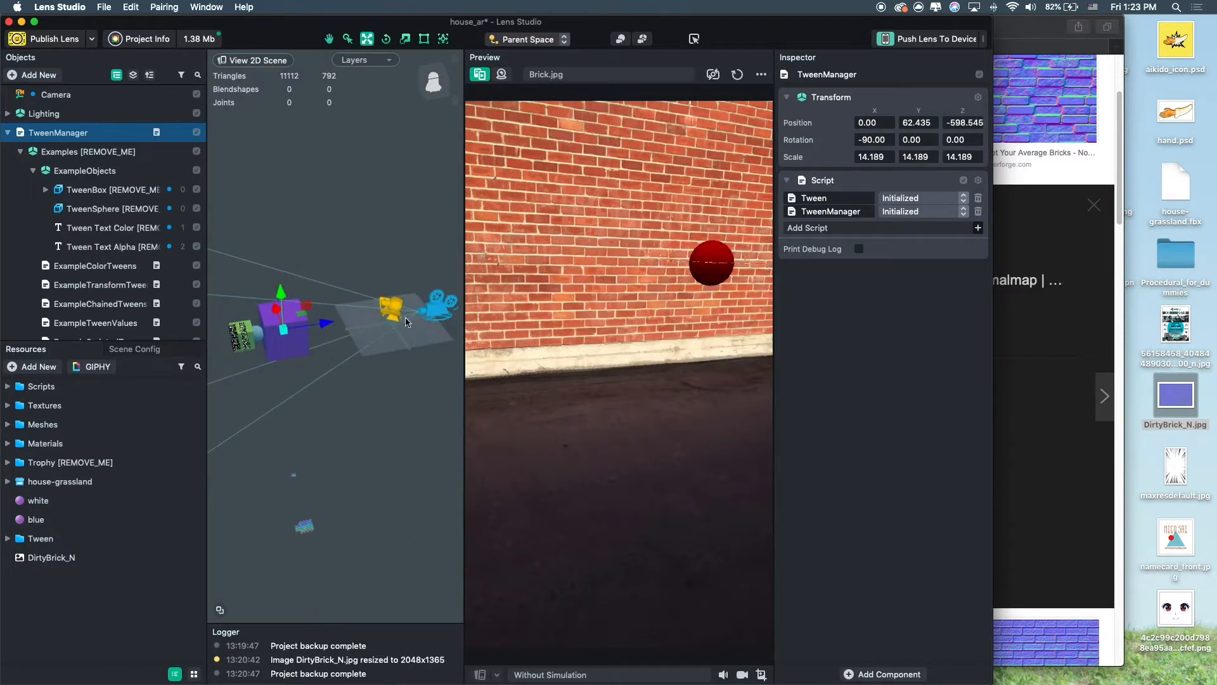
pyautogui.moveTo(424, 403); pyautogui.dragTo(320, 343, button='right')
pyautogui.moveTo(367, 277); pyautogui.dragTo(369, 20)
pyautogui.scroll(-5, 375, 95)
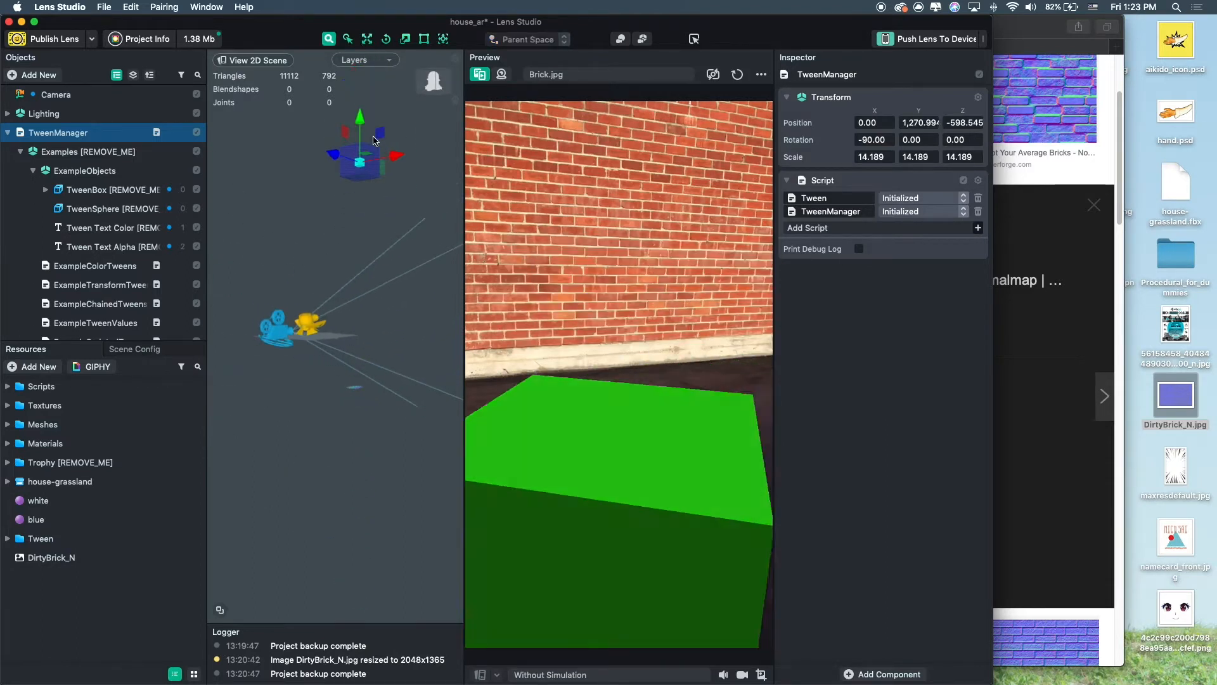
pyautogui.moveTo(387, 192); pyautogui.dragTo(416, 214, button='right')
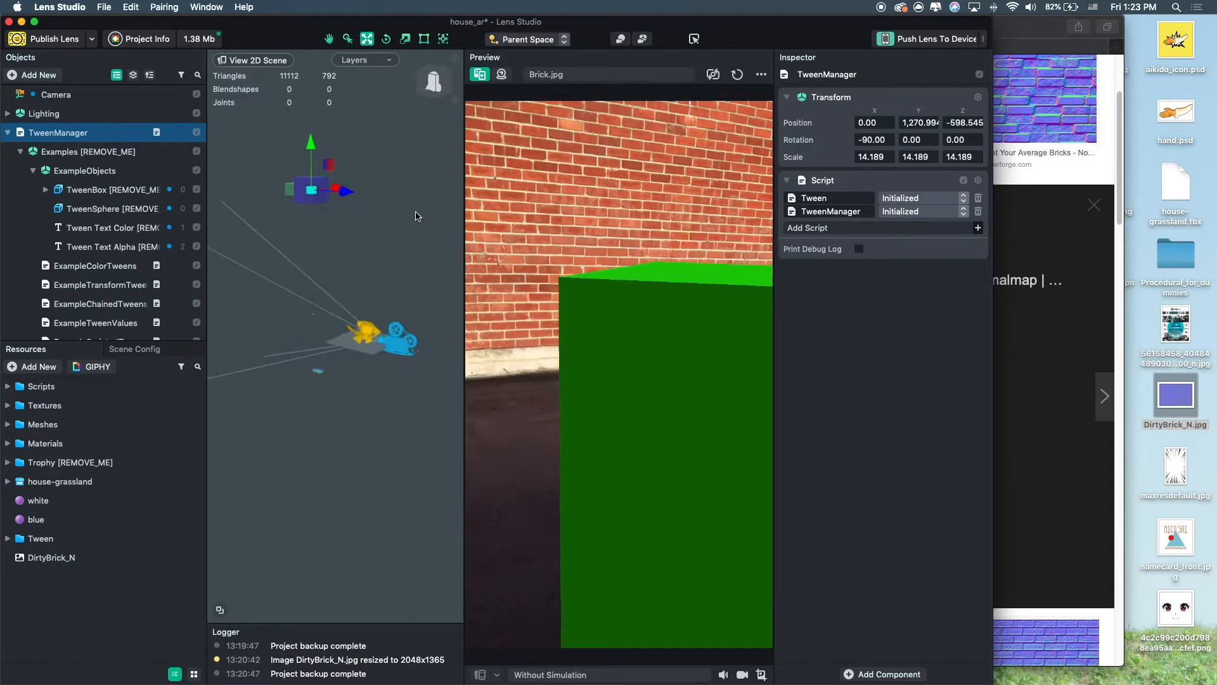
pyautogui.moveTo(293, 202); pyautogui.dragTo(343, 241, button='right')
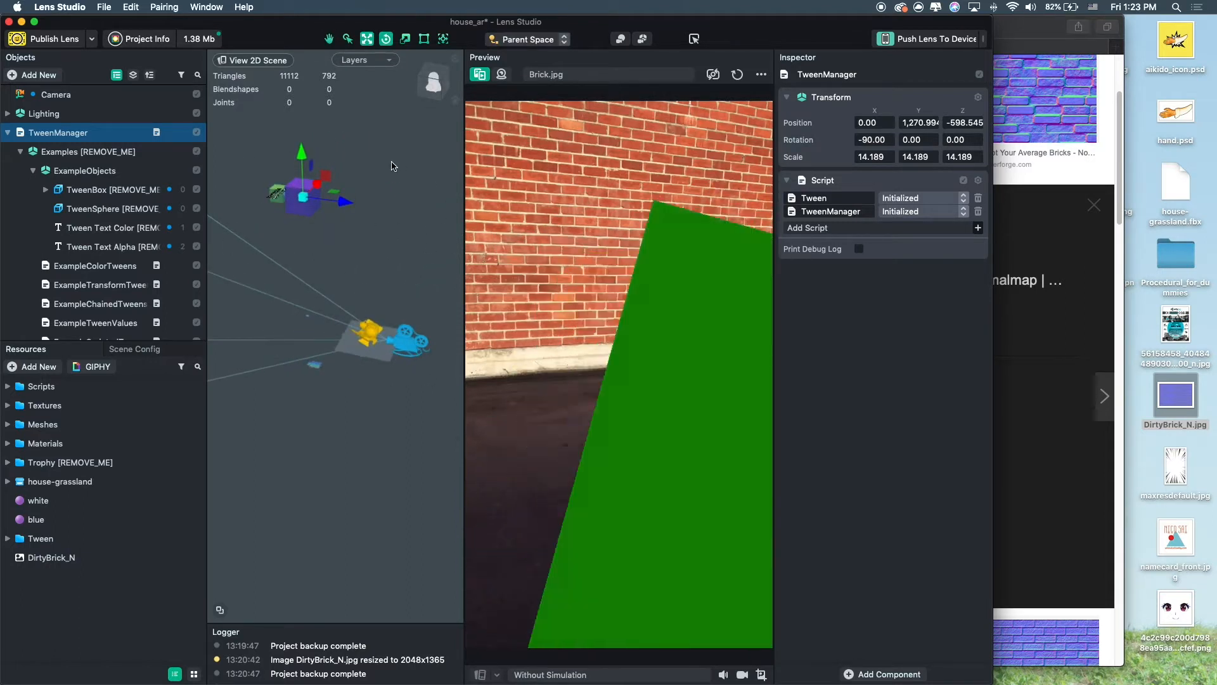
pyautogui.press('e')
pyautogui.press('r')
pyautogui.moveTo(303, 197); pyautogui.dragTo(294, 203)
pyautogui.press('w')
pyautogui.moveTo(372, 256); pyautogui.dragTo(336, 264, button='right')
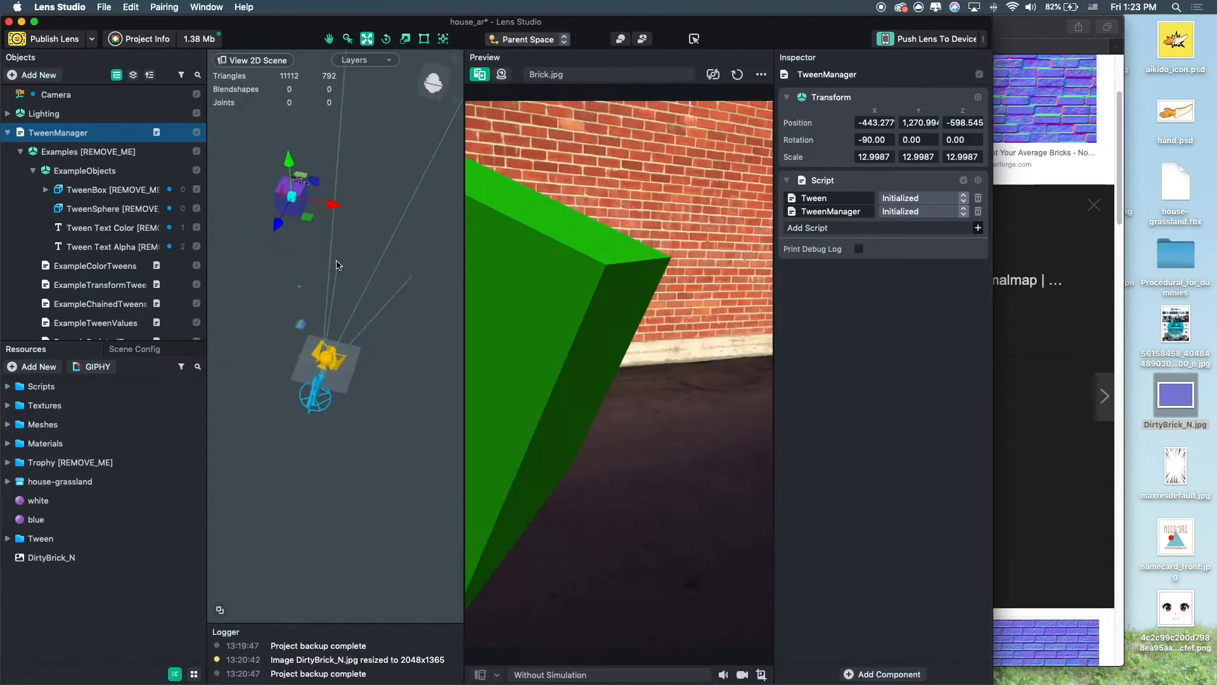
pyautogui.scroll(-3, 109, 249)
pyautogui.scroll(3, 38, 203)
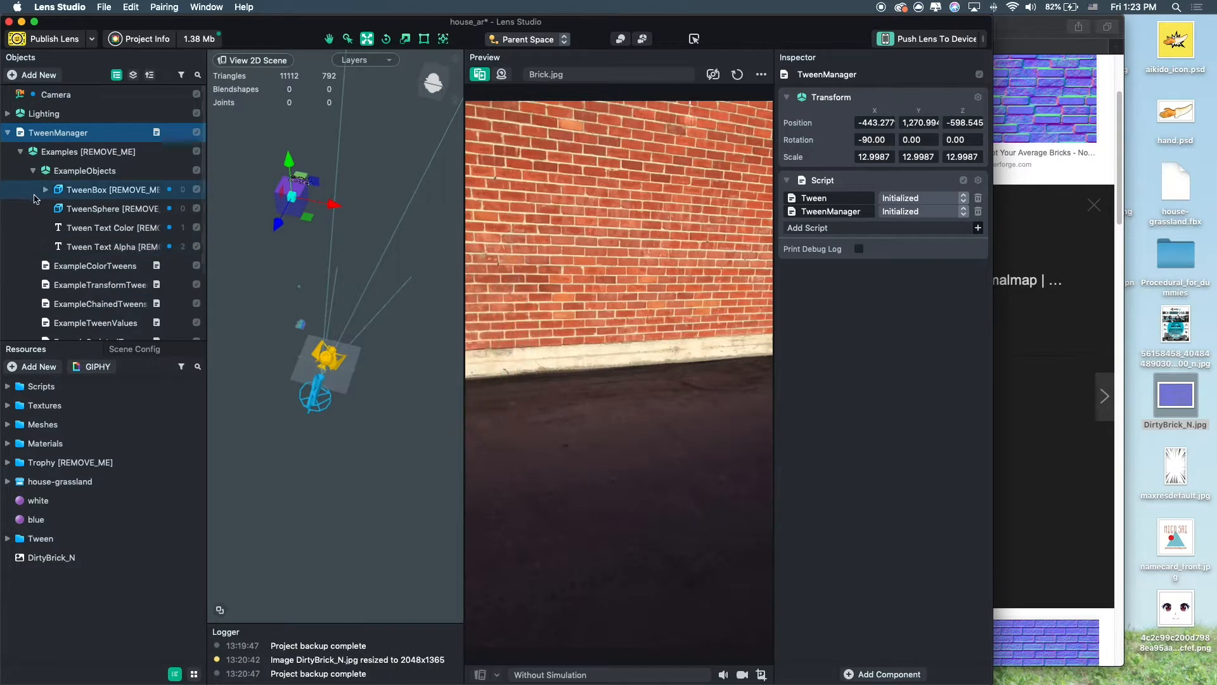
# Inspect the settings of the ExampleColorTweens and ExampleTransformTweens scripts, including the box_rotate tween.
pyautogui.click(96, 265)
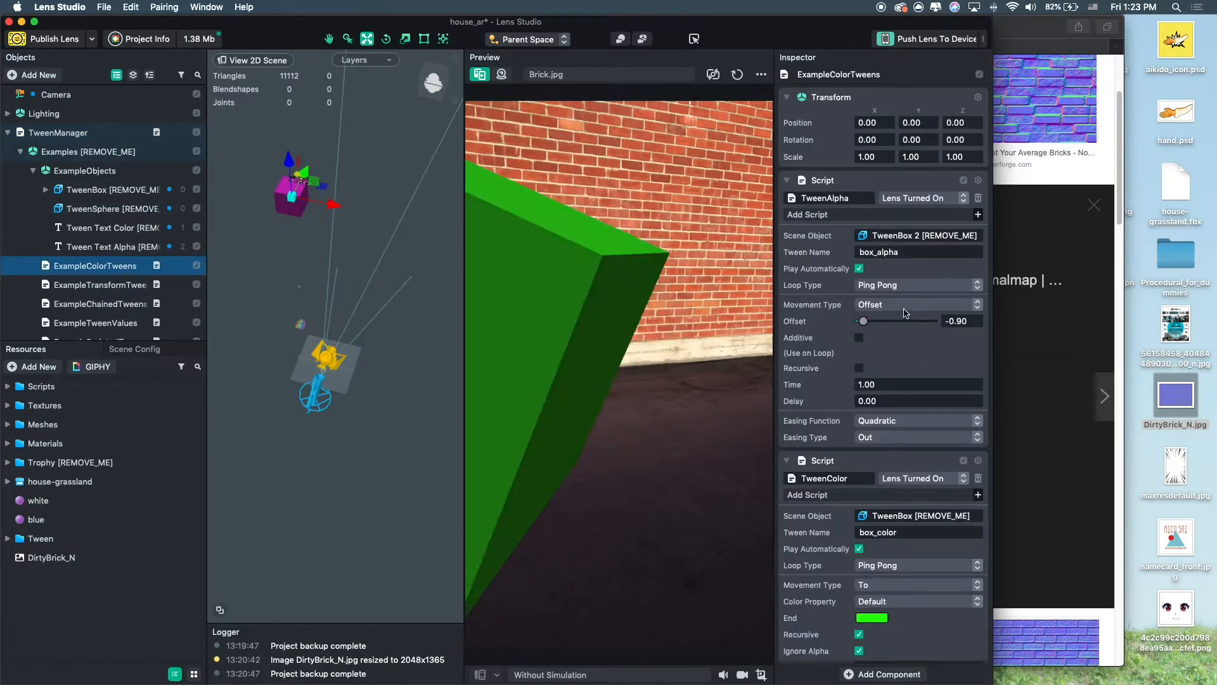
pyautogui.scroll(-2, 905, 313)
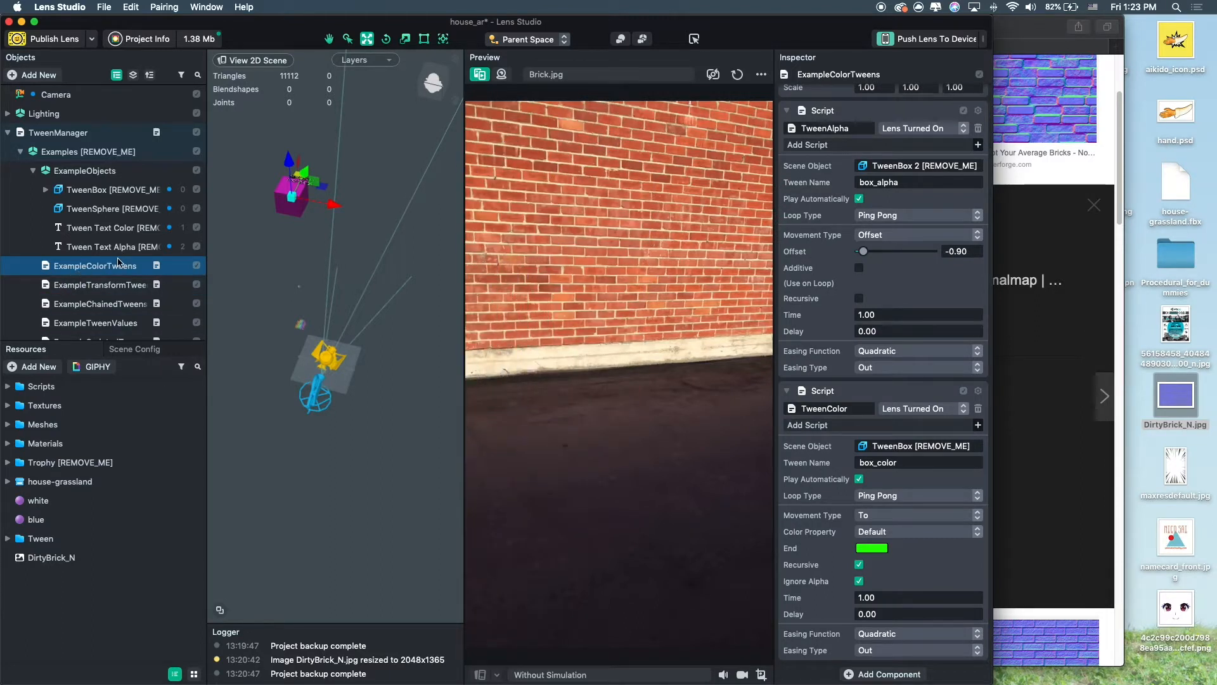
pyautogui.click(116, 285)
pyautogui.scroll(-3, 112, 288)
pyautogui.click(111, 238)
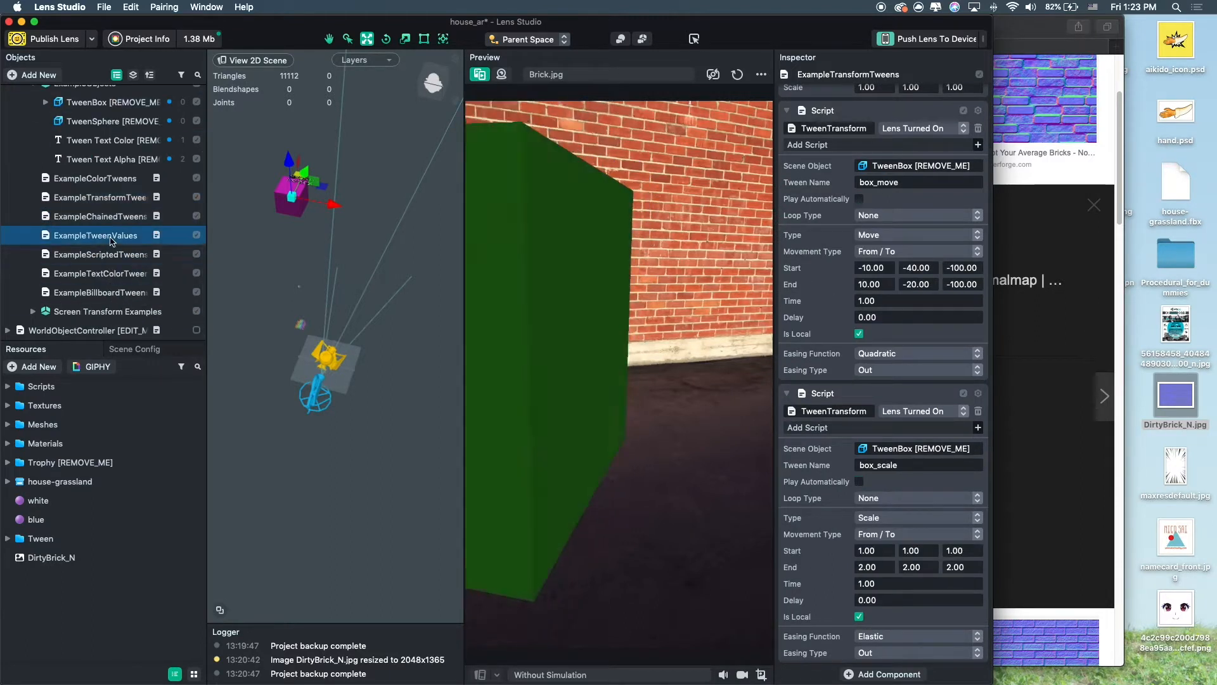
pyautogui.click(114, 179)
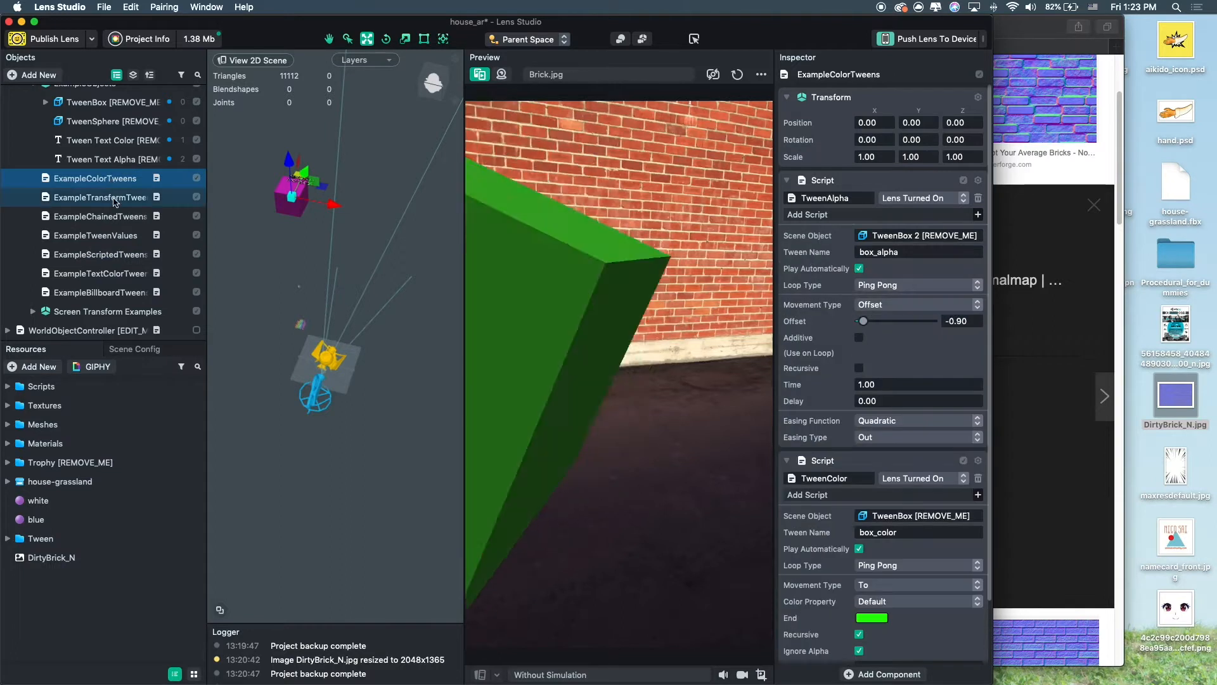
pyautogui.click(115, 199)
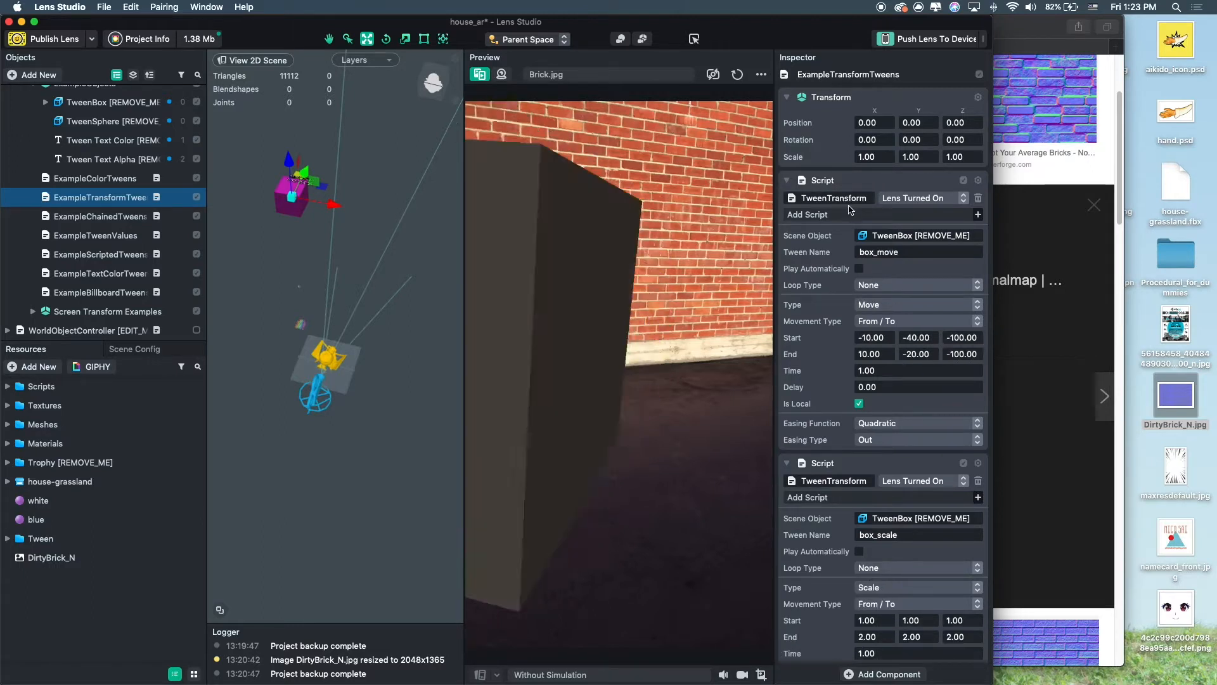
pyautogui.click(892, 535)
pyautogui.scroll(-6, 892, 507)
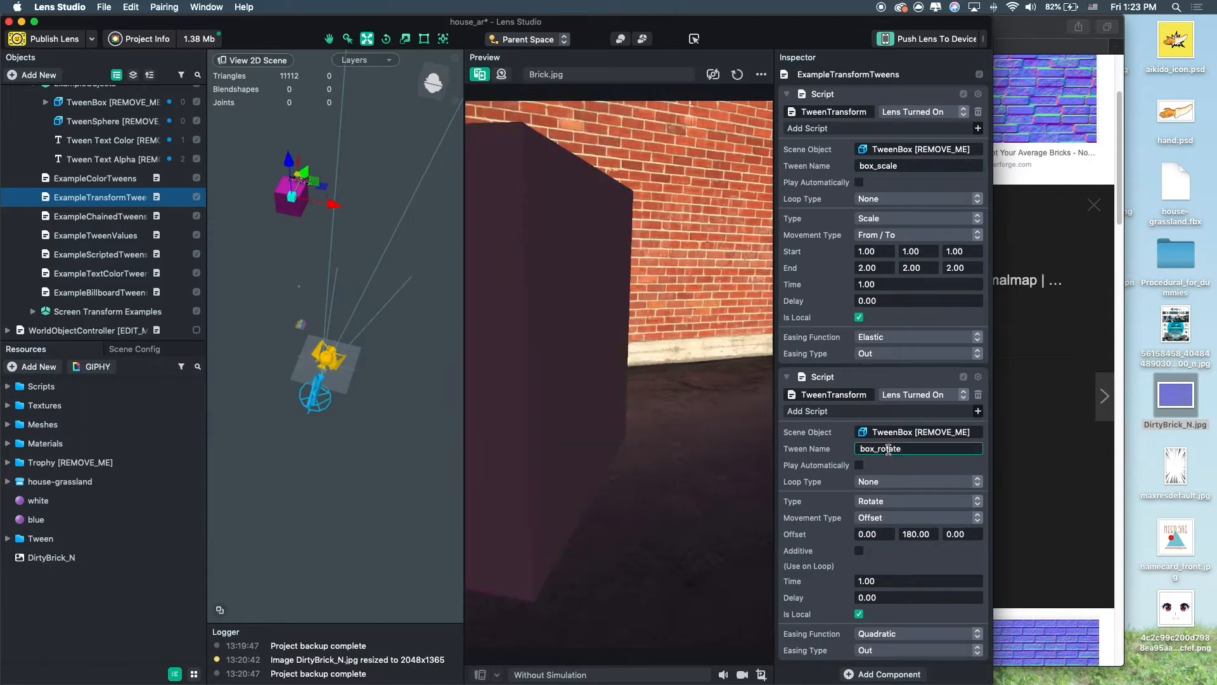
pyautogui.scroll(5, 910, 377)
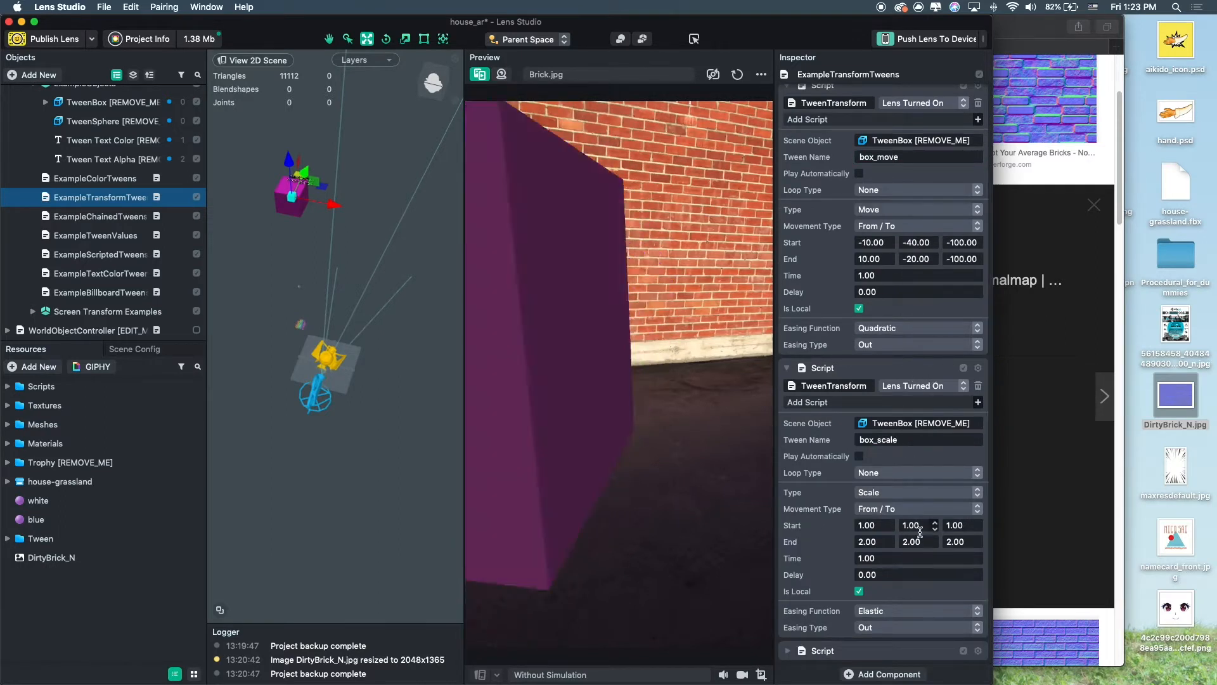
pyautogui.scroll(-2, 818, 644)
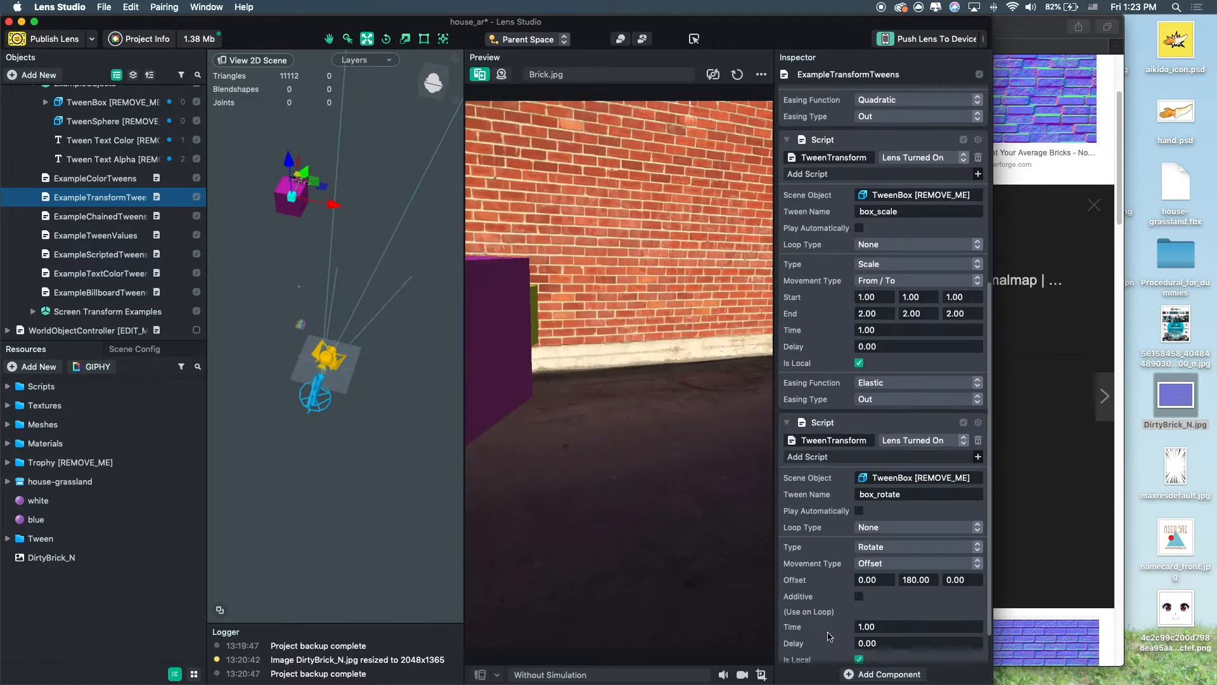
pyautogui.click(978, 422)
pyautogui.click(989, 447)
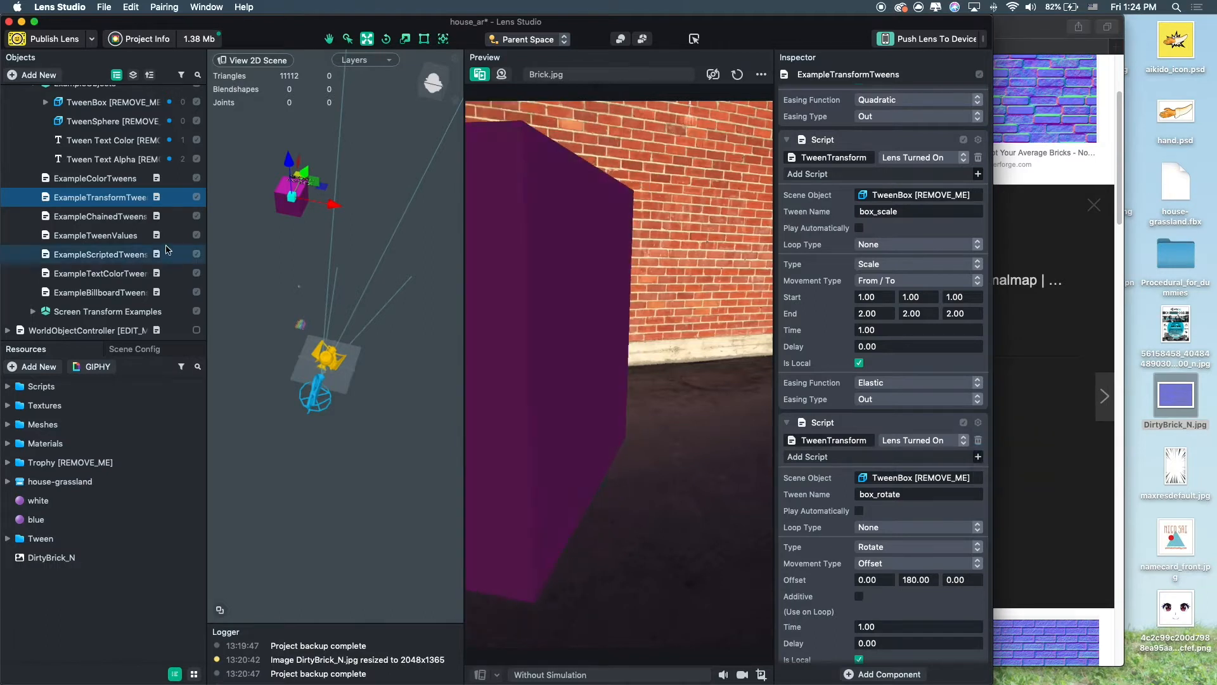
# Collapse Examples, re-enable WorldObjectController and expand its hierarchy.
pyautogui.scroll(3, 127, 209)
pyautogui.click(20, 152)
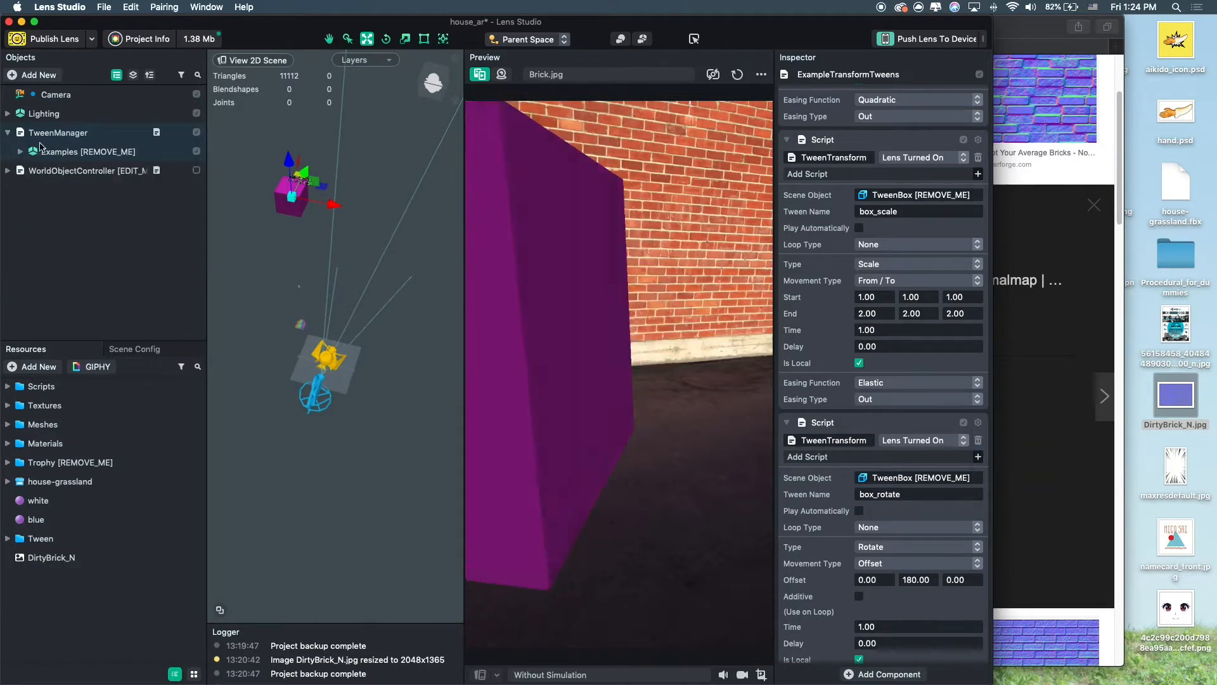
pyautogui.click(197, 170)
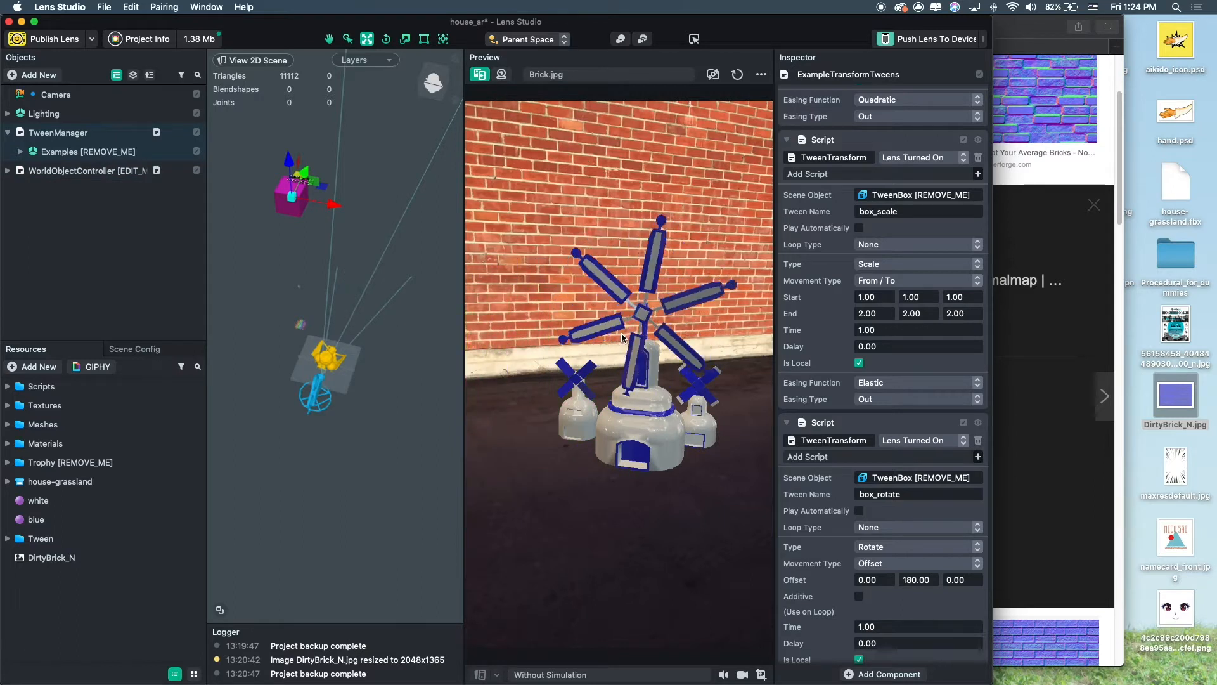
pyautogui.click(7, 171)
pyautogui.scroll(-5, 88, 291)
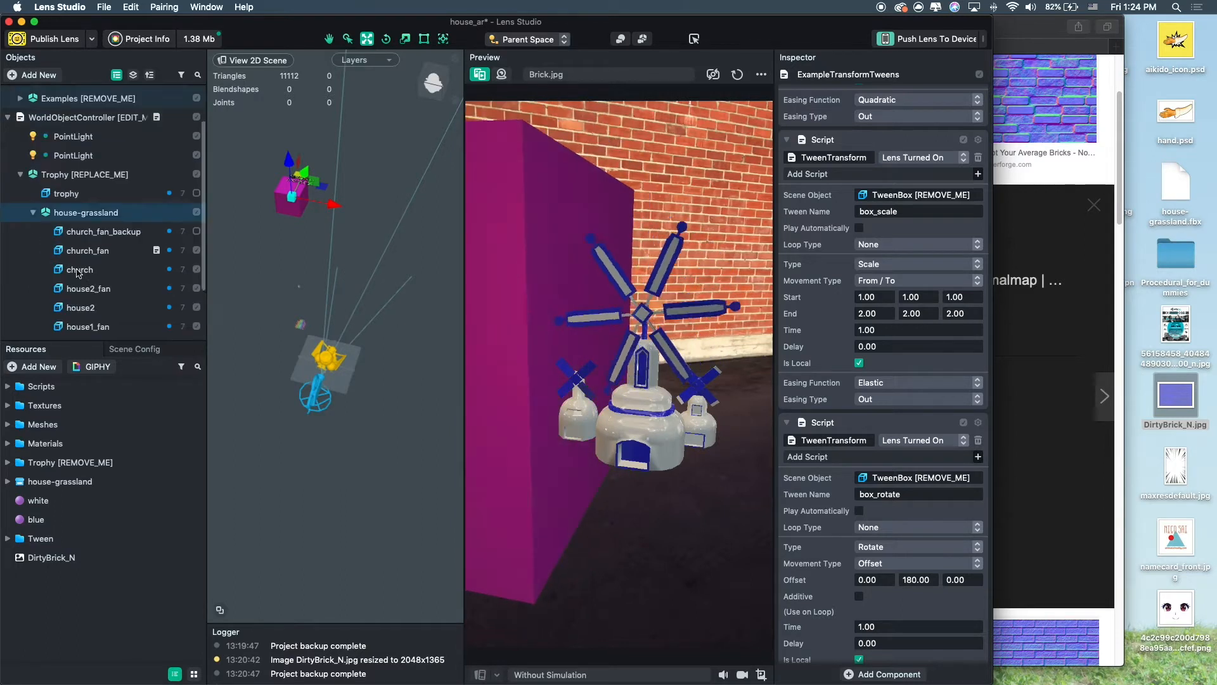
# Disable the Examples object under TweenManager.
pyautogui.click(87, 254)
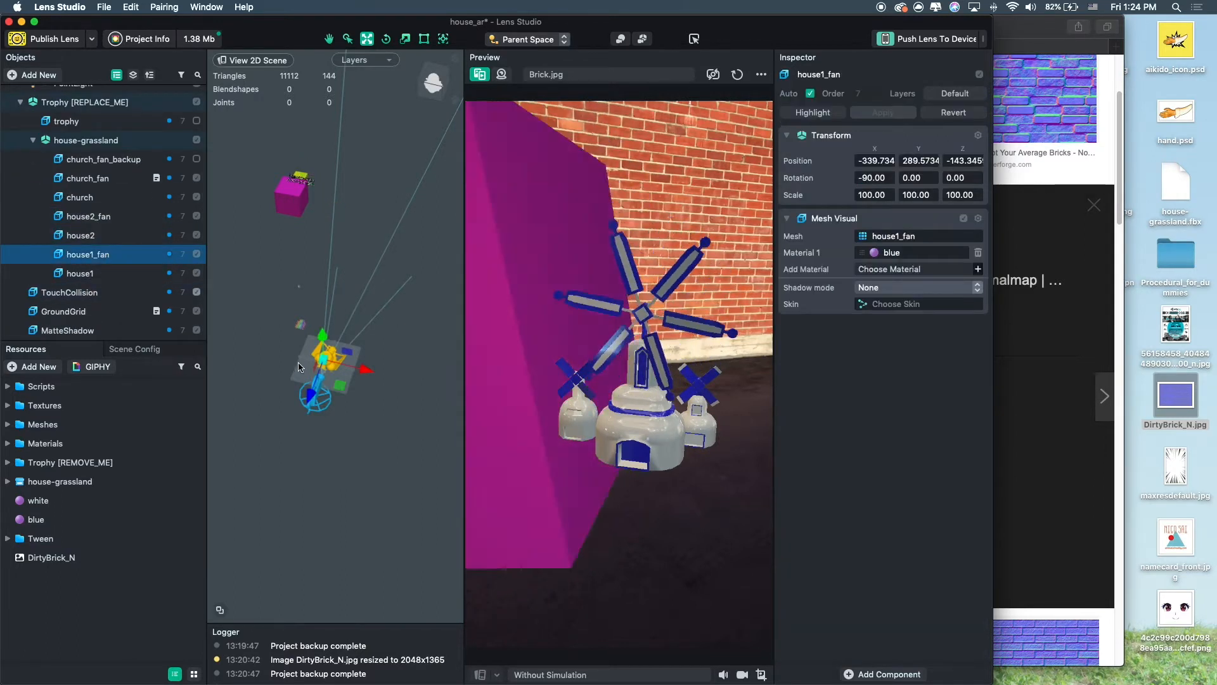
pyautogui.scroll(2, 300, 371)
pyautogui.scroll(5, 83, 190)
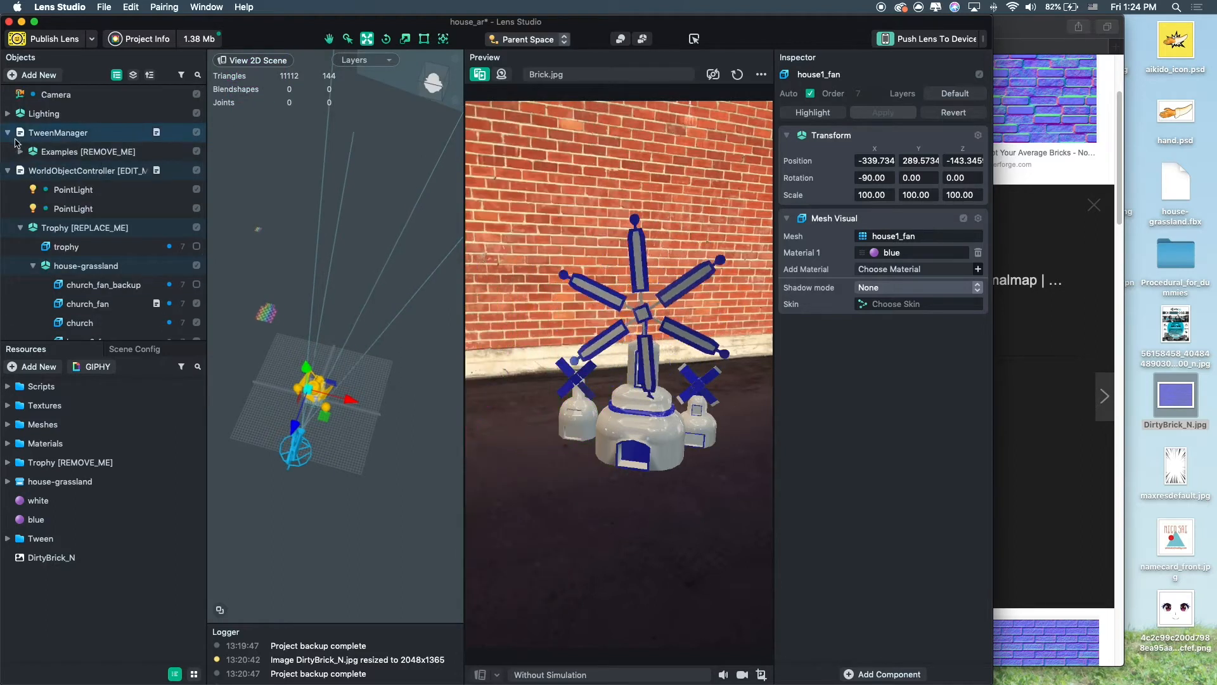
pyautogui.click(81, 151)
pyautogui.click(196, 151)
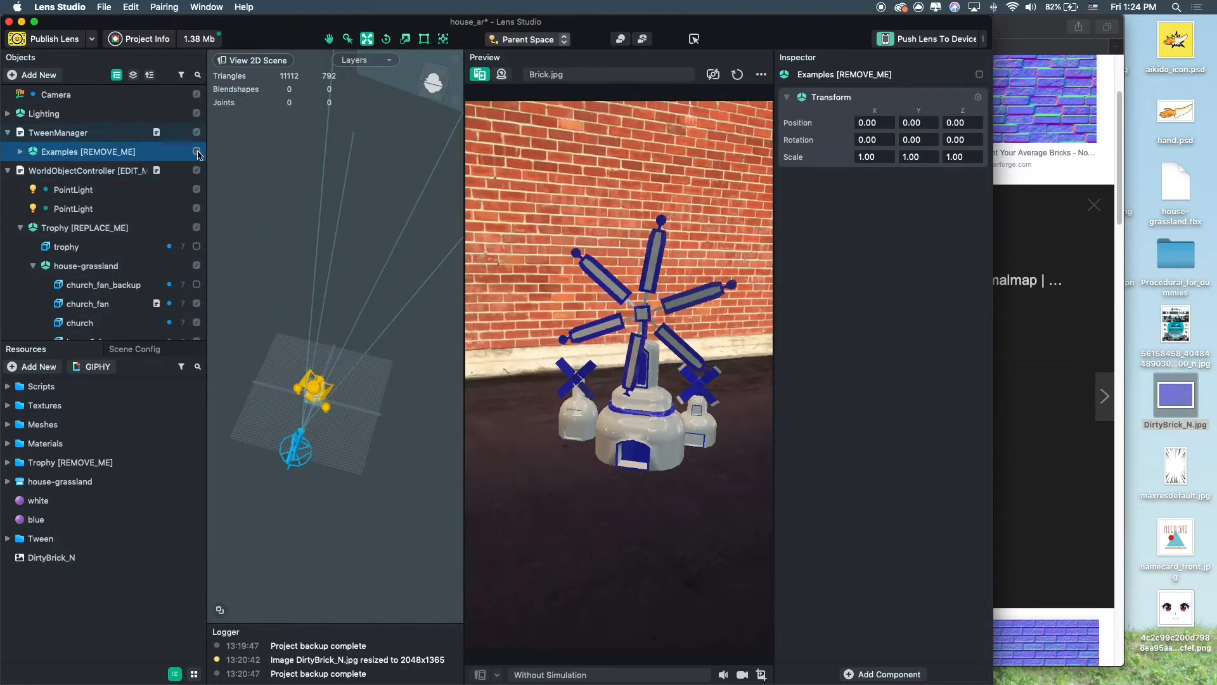
# Inspect church_fan's rotate tween script and frame the windmill fans in the scene view.
pyautogui.scroll(-4, 95, 190)
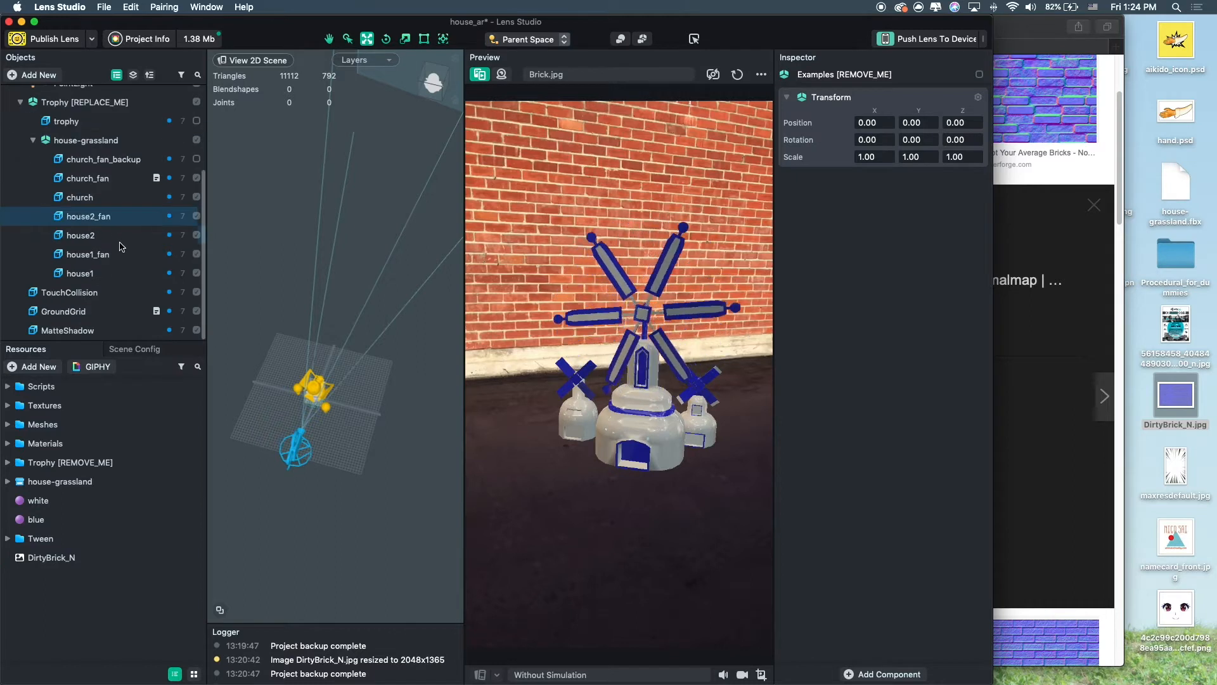
pyautogui.click(108, 180)
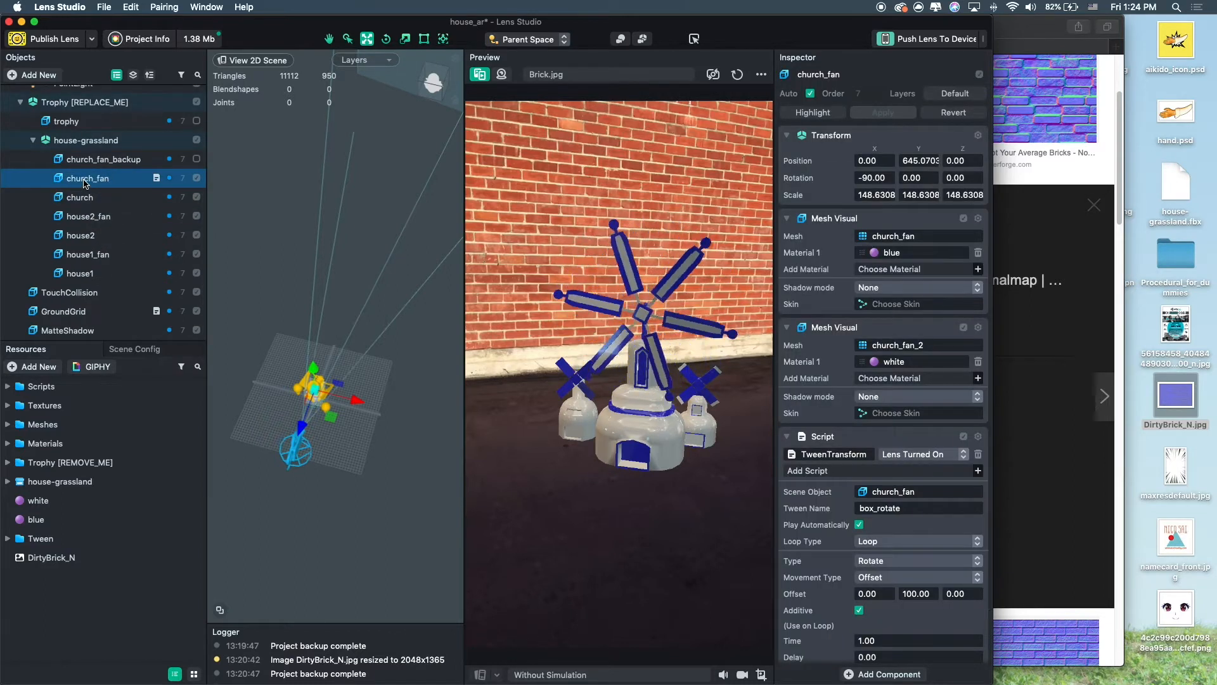
pyautogui.doubleClick(108, 180)
pyautogui.scroll(4, 276, 369)
pyautogui.keyDown('alt'); pyautogui.moveTo(299, 371); pyautogui.dragTo(414, 210); pyautogui.keyUp('alt')
pyautogui.keyDown('alt'); pyautogui.moveTo(406, 254); pyautogui.dragTo(304, 347); pyautogui.keyUp('alt')
pyautogui.click(274, 329)
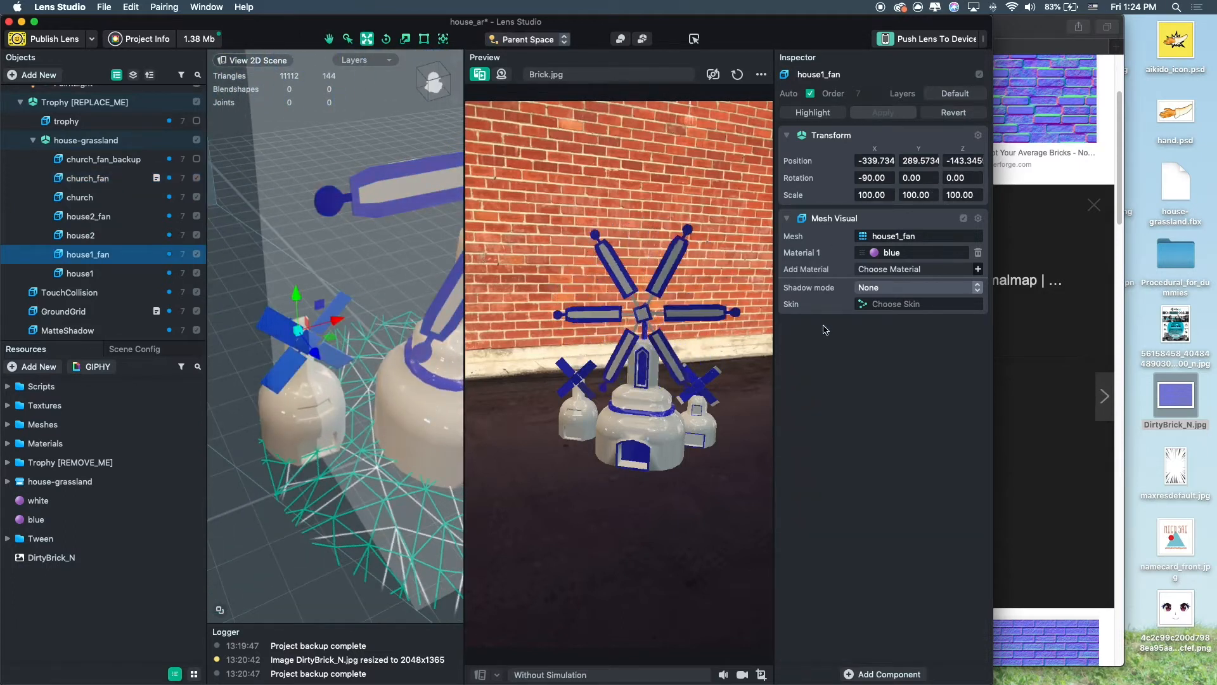
# Copy church_fan's TweenTransform script component and paste it onto house2_fan.
pyautogui.click(127, 178)
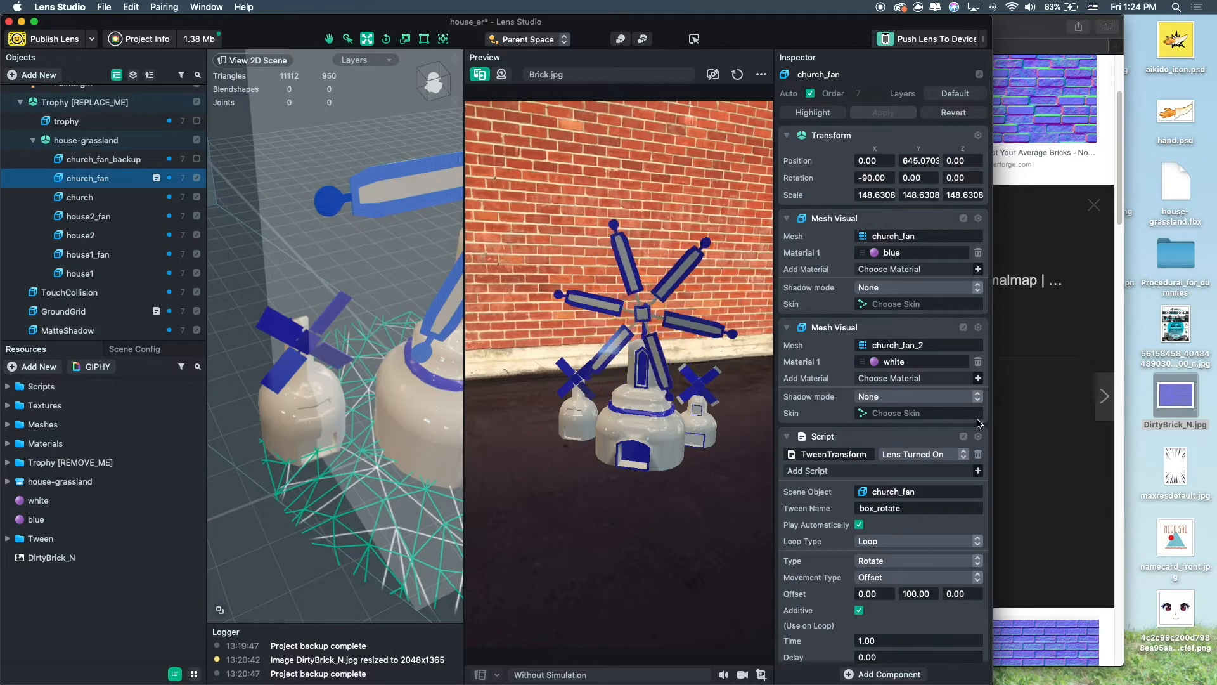
pyautogui.scroll(-2, 977, 381)
pyautogui.click(979, 376)
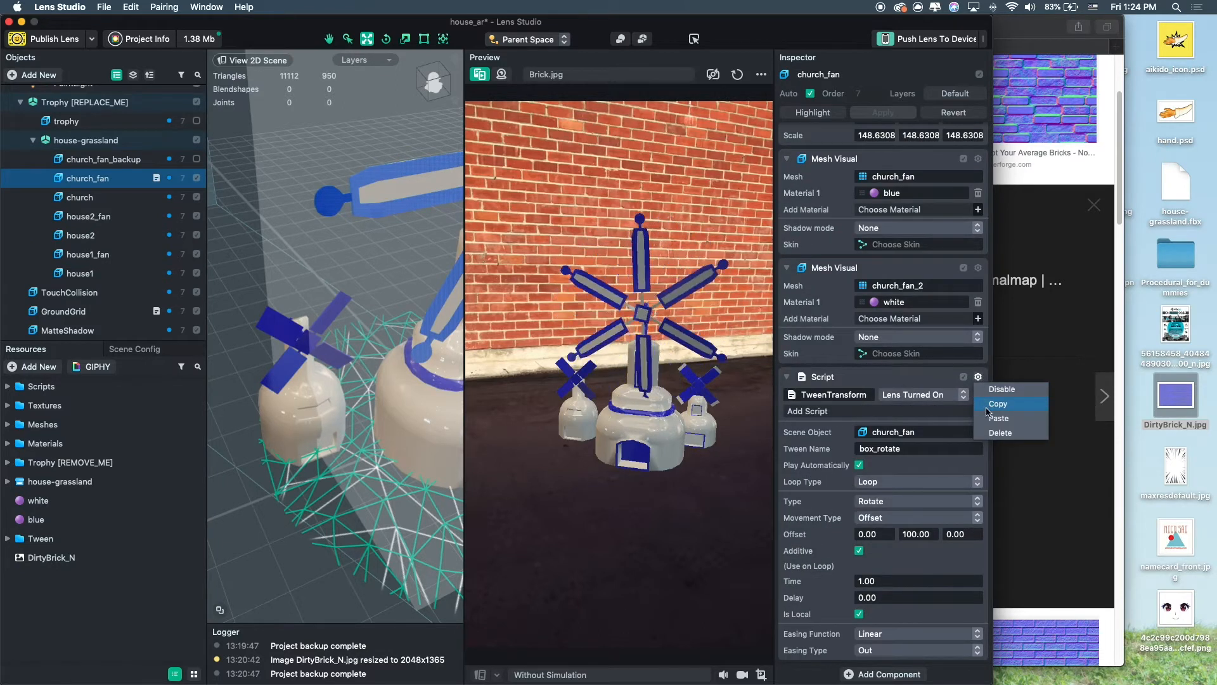
pyautogui.click(989, 405)
pyautogui.click(88, 216)
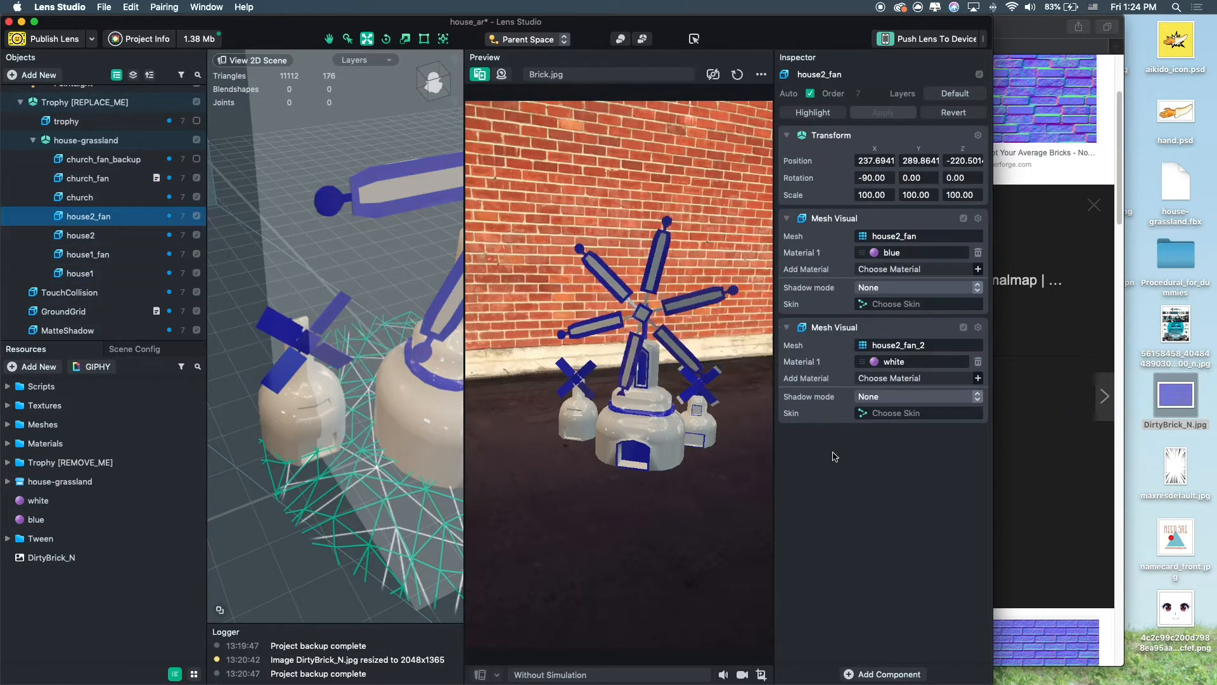
pyautogui.click(859, 459)
pyautogui.scroll(-2, 864, 475)
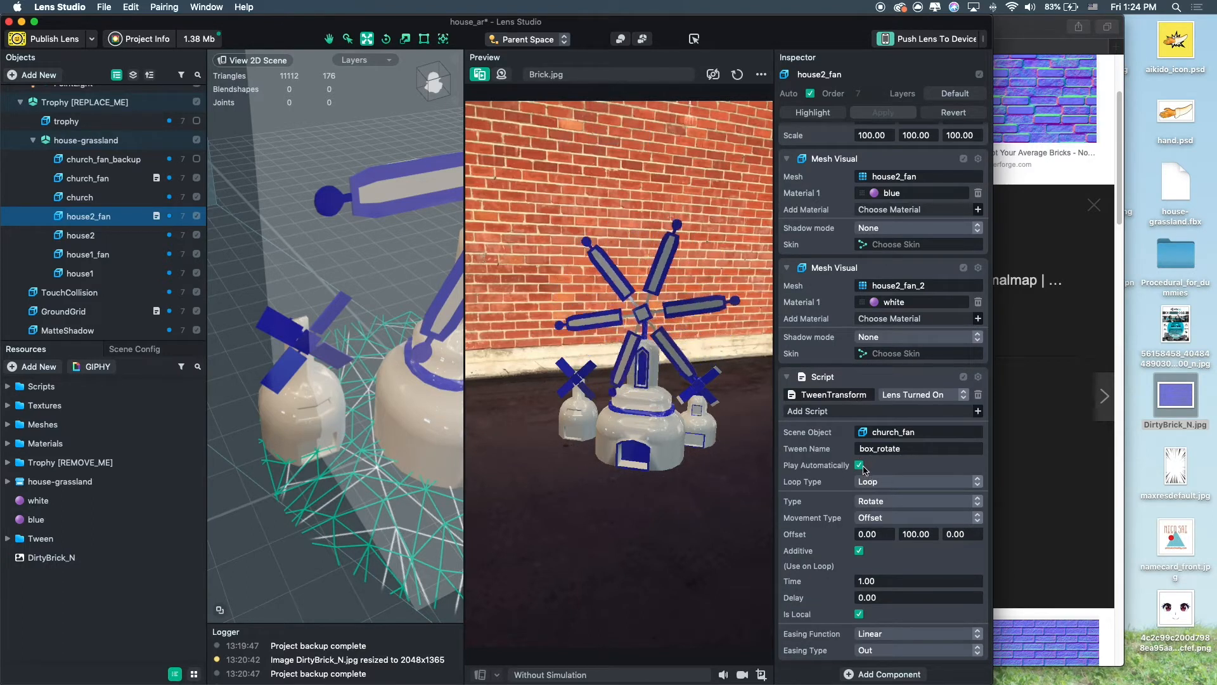
# Try rotating house2_fan with the rotate tool in the scene view, then undo the rotation.
pyautogui.keyDown('alt'); pyautogui.moveTo(430, 493); pyautogui.dragTo(270, 385); pyautogui.keyUp('alt')
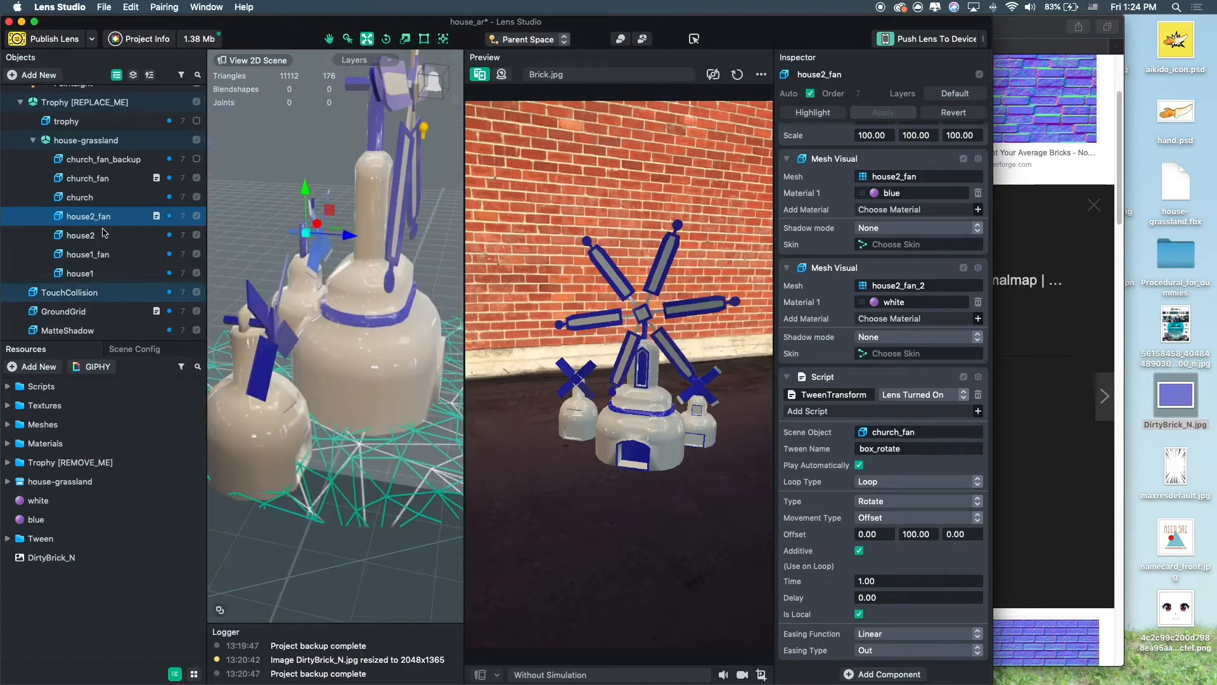
pyautogui.keyDown('alt'); pyautogui.moveTo(407, 282); pyautogui.dragTo(437, 261); pyautogui.keyUp('alt')
pyautogui.press('e')
pyautogui.scroll(2, 942, 297)
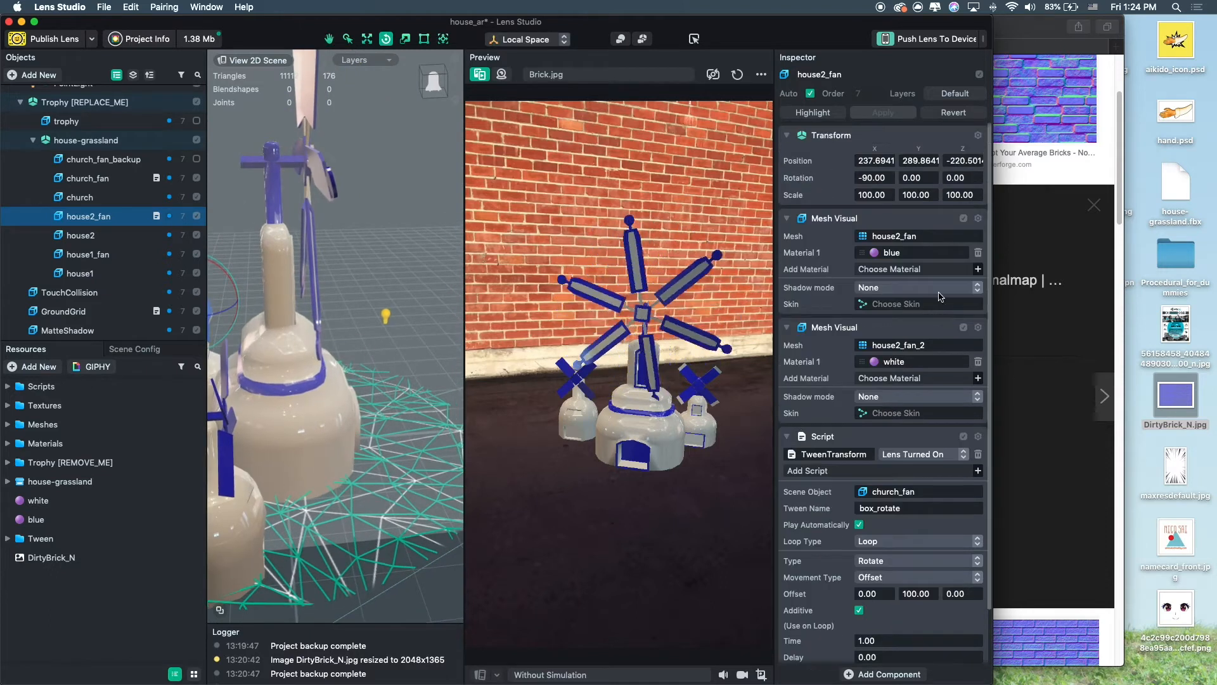
pyautogui.keyDown('alt'); pyautogui.moveTo(231, 304); pyautogui.dragTo(347, 244); pyautogui.keyUp('alt')
pyautogui.press('super+z')
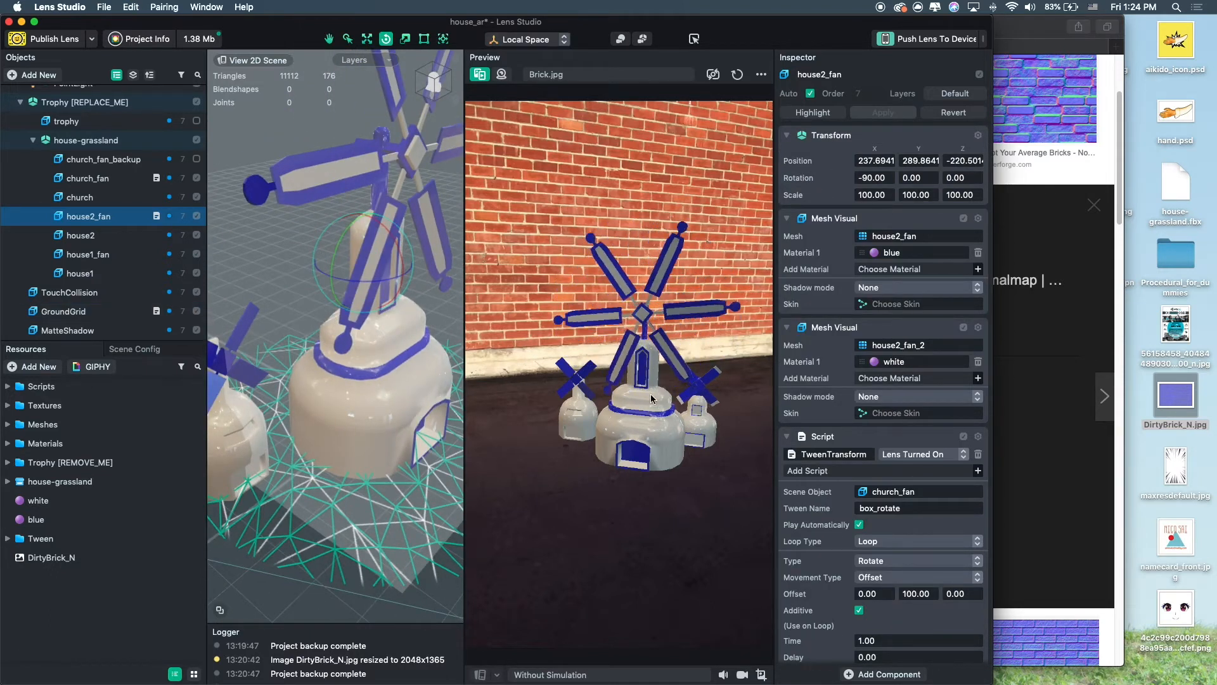
# Set house2_fan's tween Y offset to 100.10 and assign house2_fan as its Scene Object.
pyautogui.scroll(-3, 957, 506)
pyautogui.click(930, 533)
pyautogui.press('super+a')
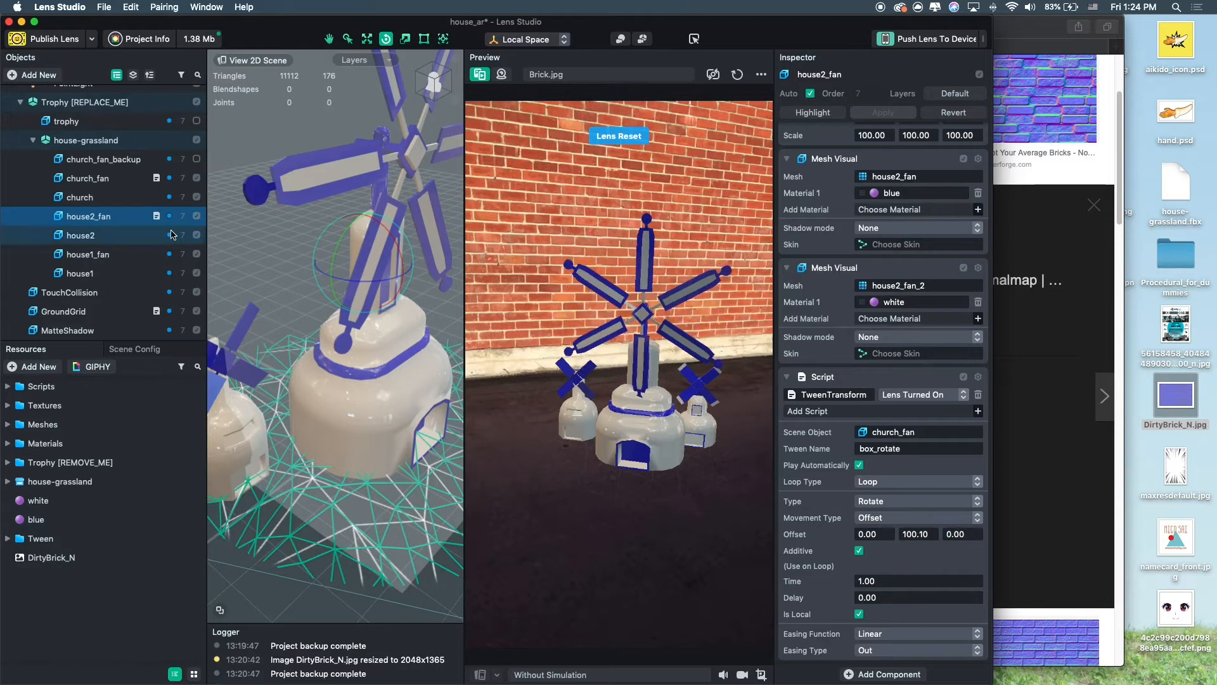
pyautogui.click(135, 179)
pyautogui.click(127, 216)
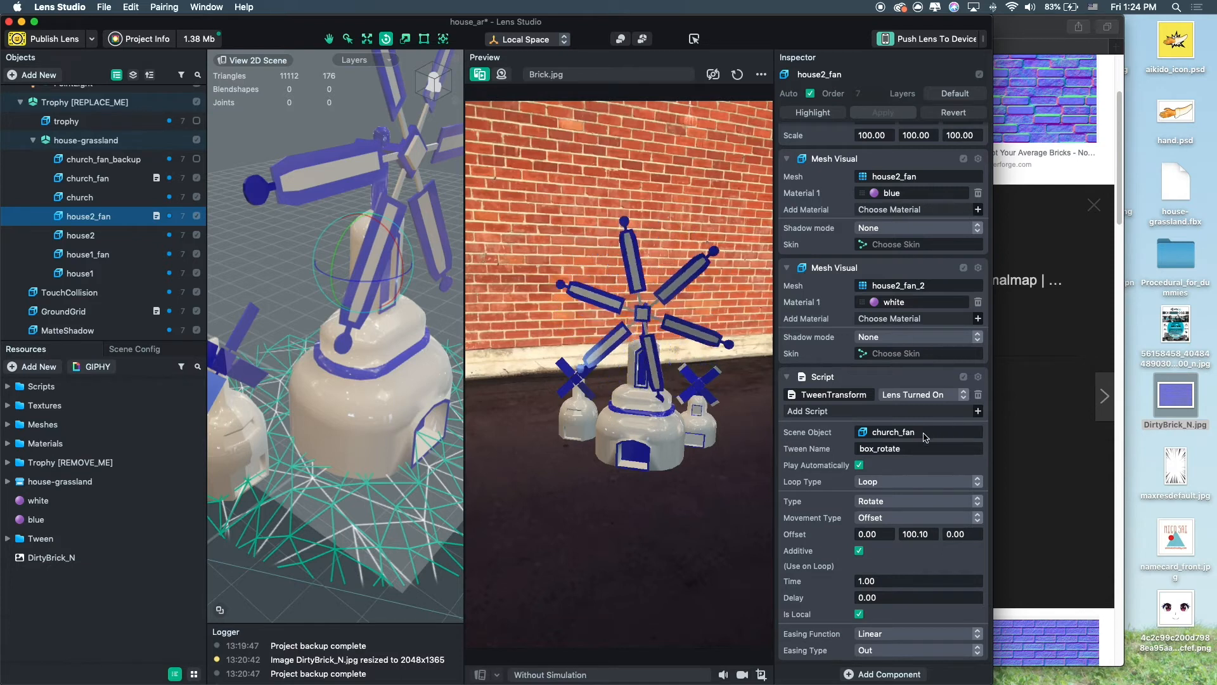
pyautogui.moveTo(883, 432); pyautogui.dragTo(885, 431)
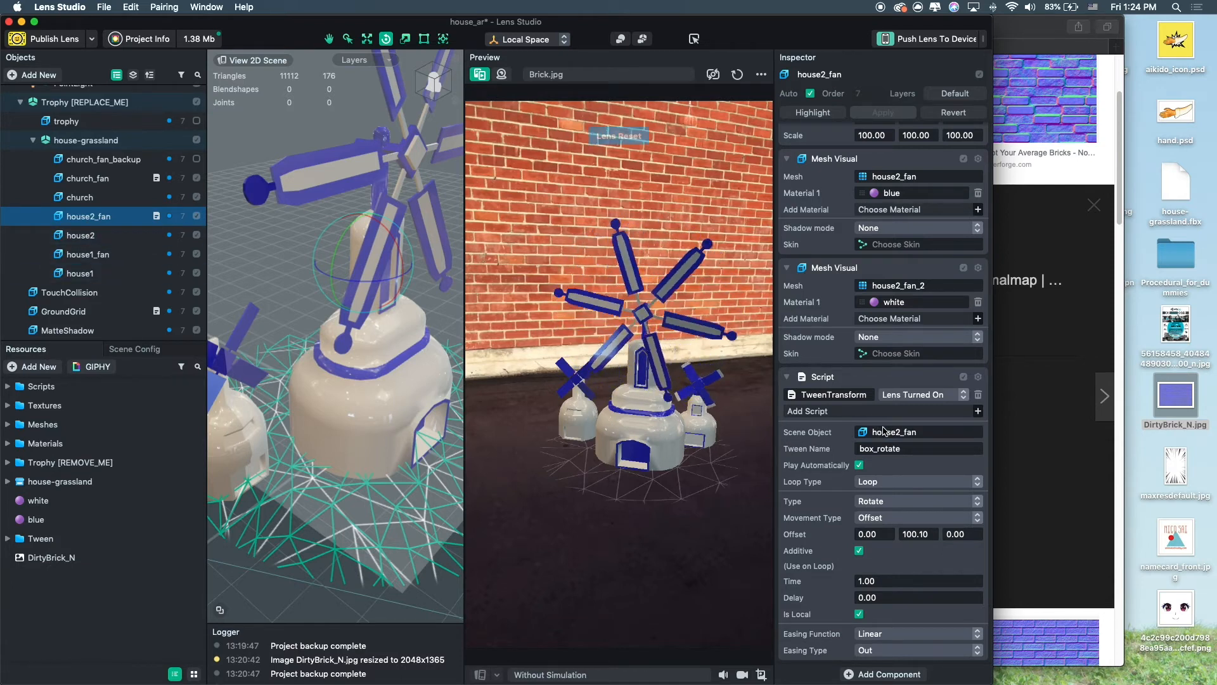
# Paste the copied TweenTransform script component onto house1_fan.
pyautogui.click(101, 254)
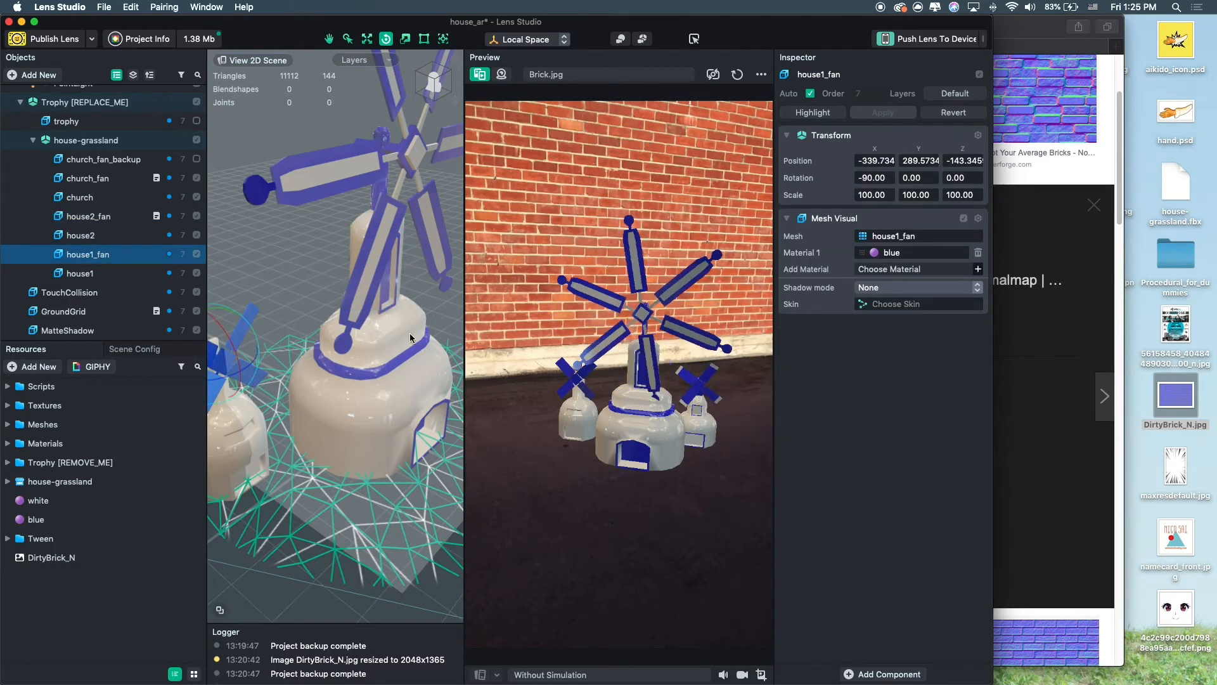
pyautogui.click(922, 376)
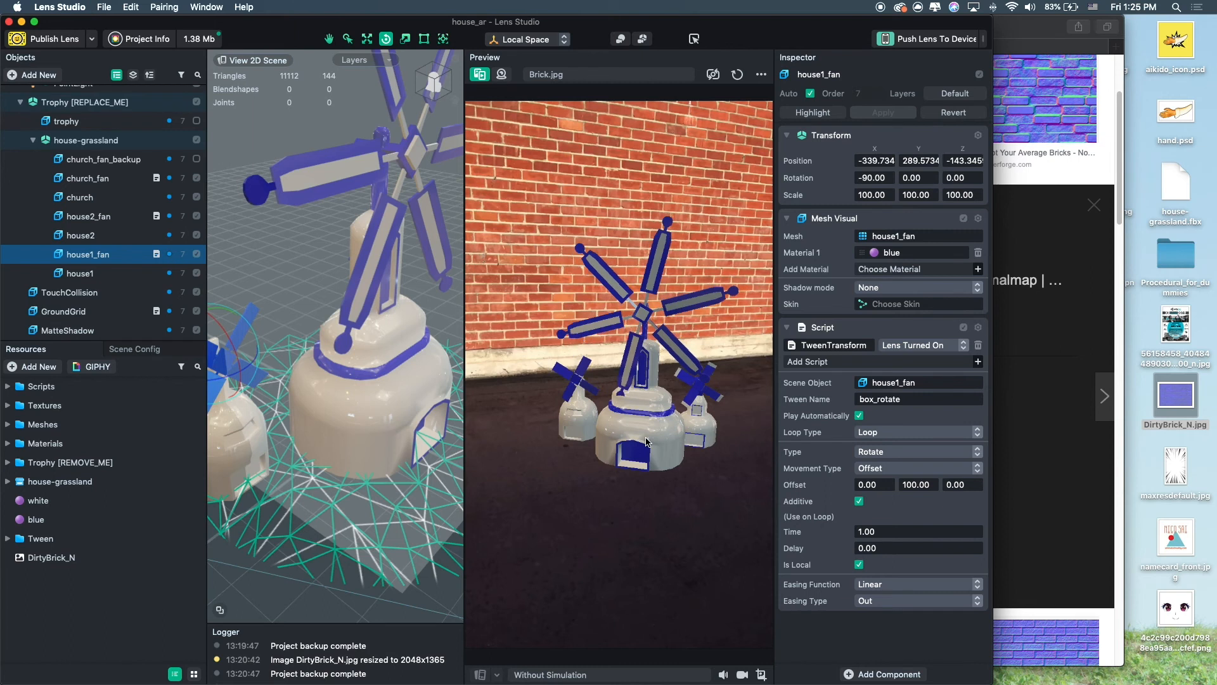
pyautogui.click(321, 481)
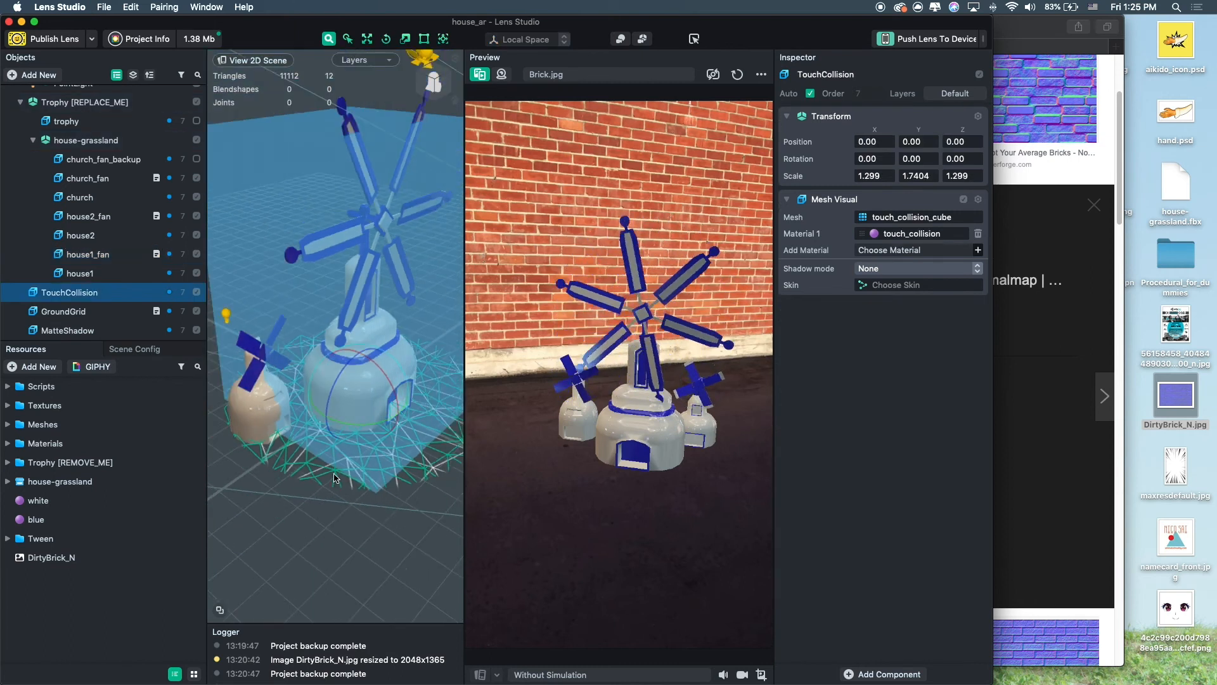
pyautogui.scroll(5, 342, 437)
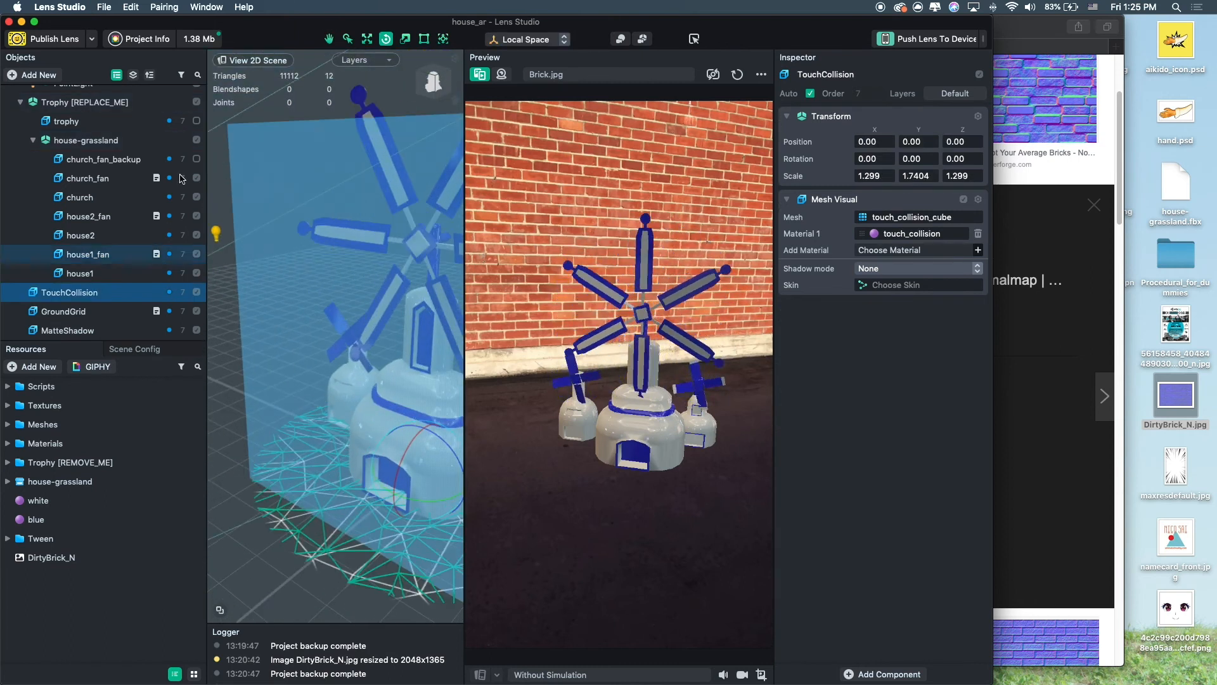